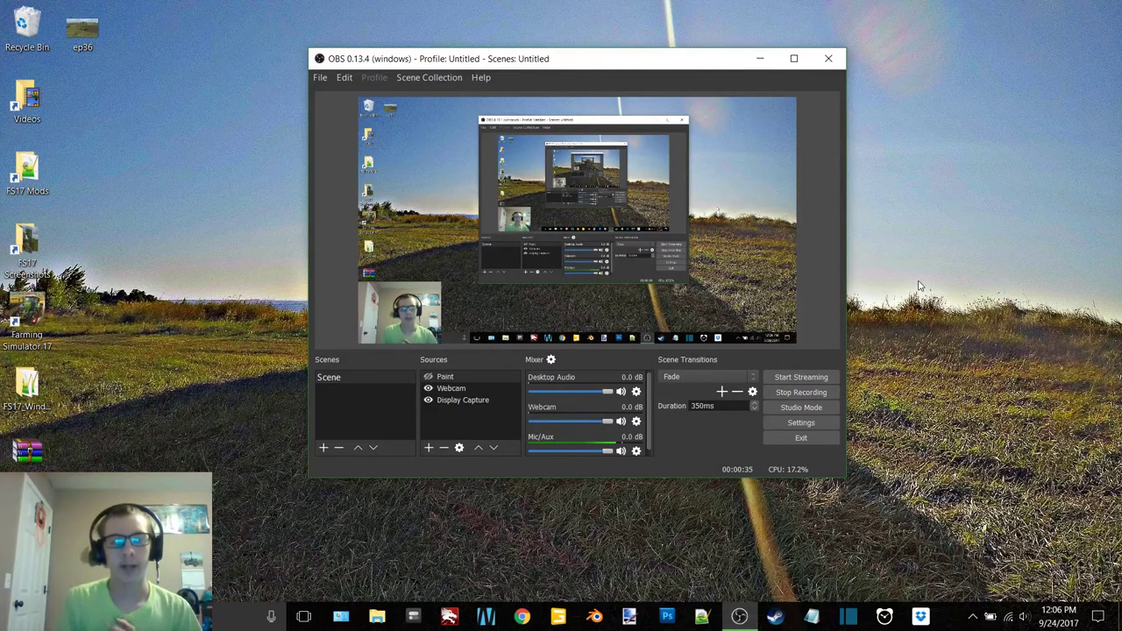
# Minimize the recording window and browse the Farming Simulator screenshots folder on the desktop
pyautogui.click(761, 58)
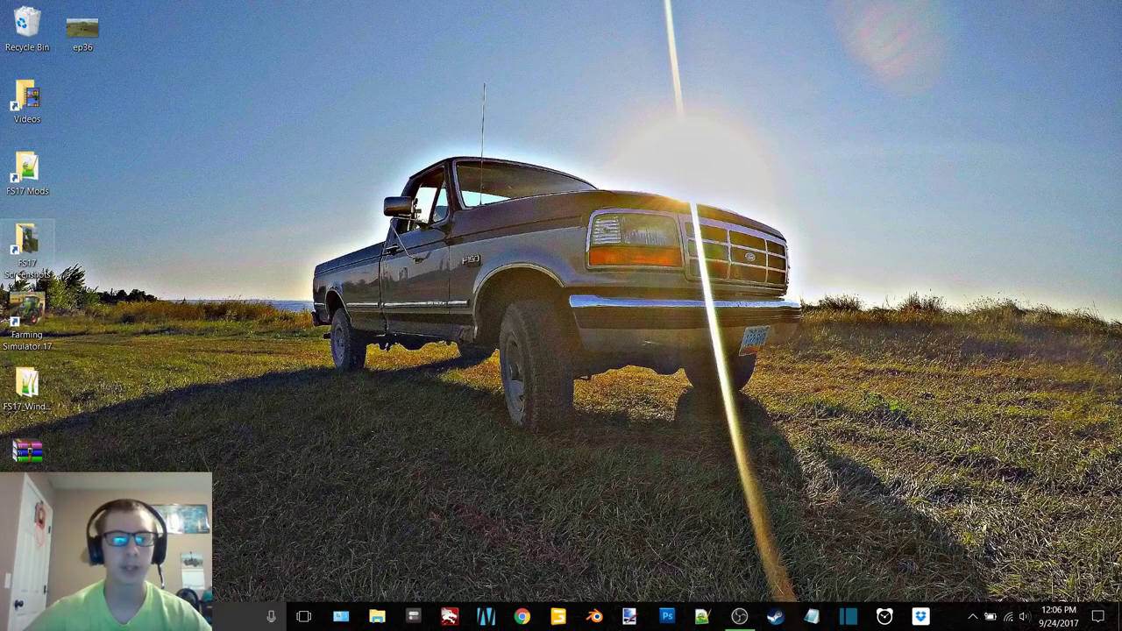
pyautogui.doubleClick(24, 250)
pyautogui.scroll(-1, 676, 483)
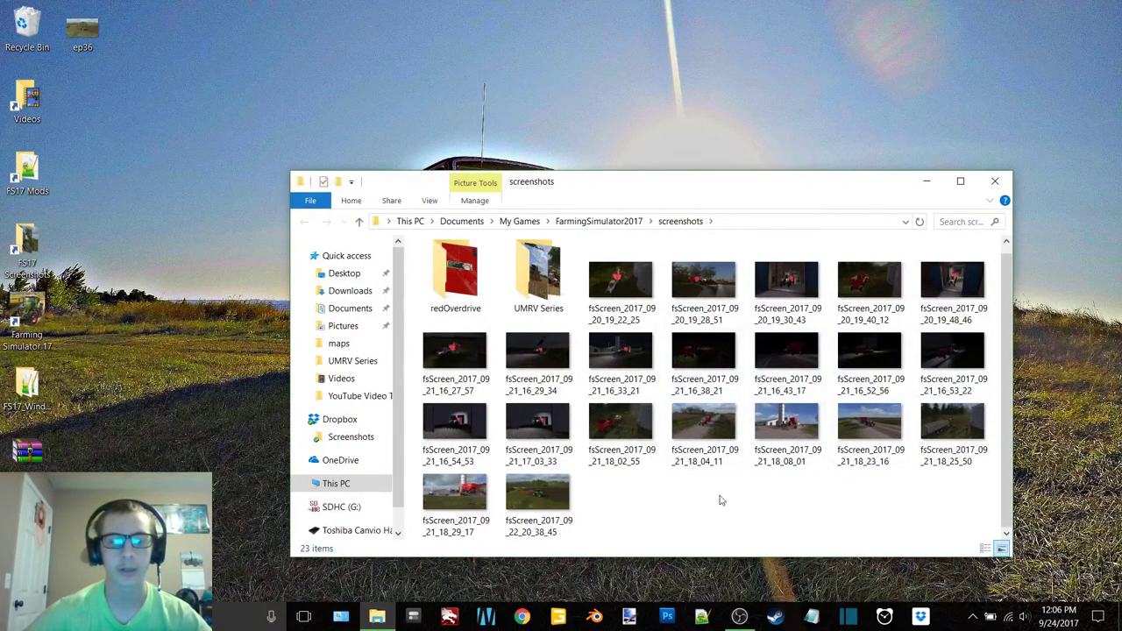
pyautogui.click(82, 36)
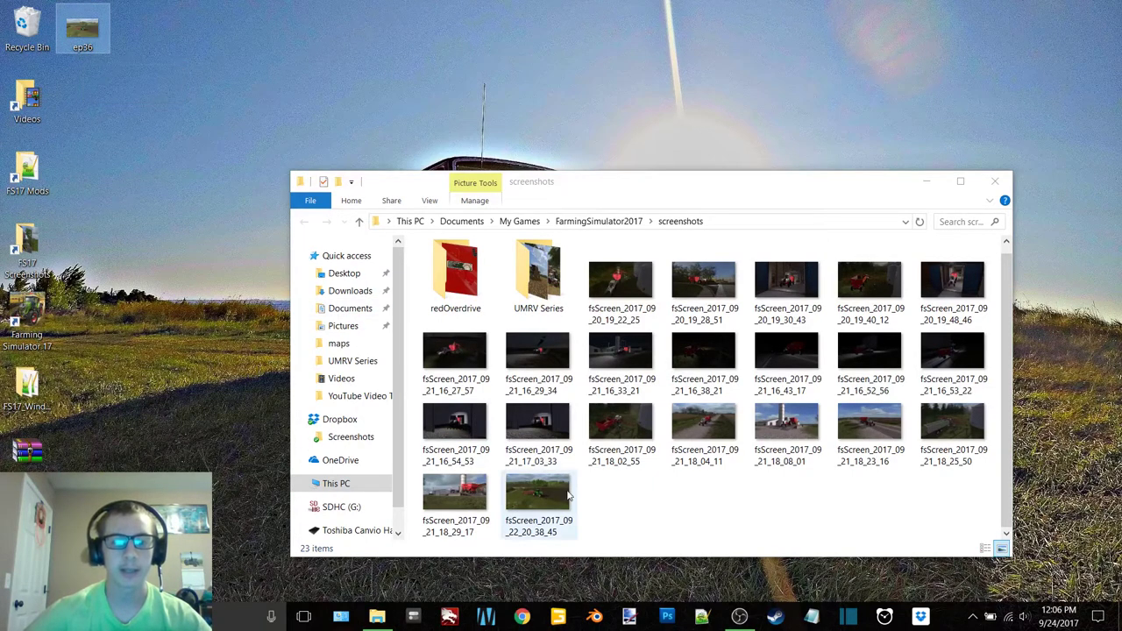
pyautogui.click(531, 524)
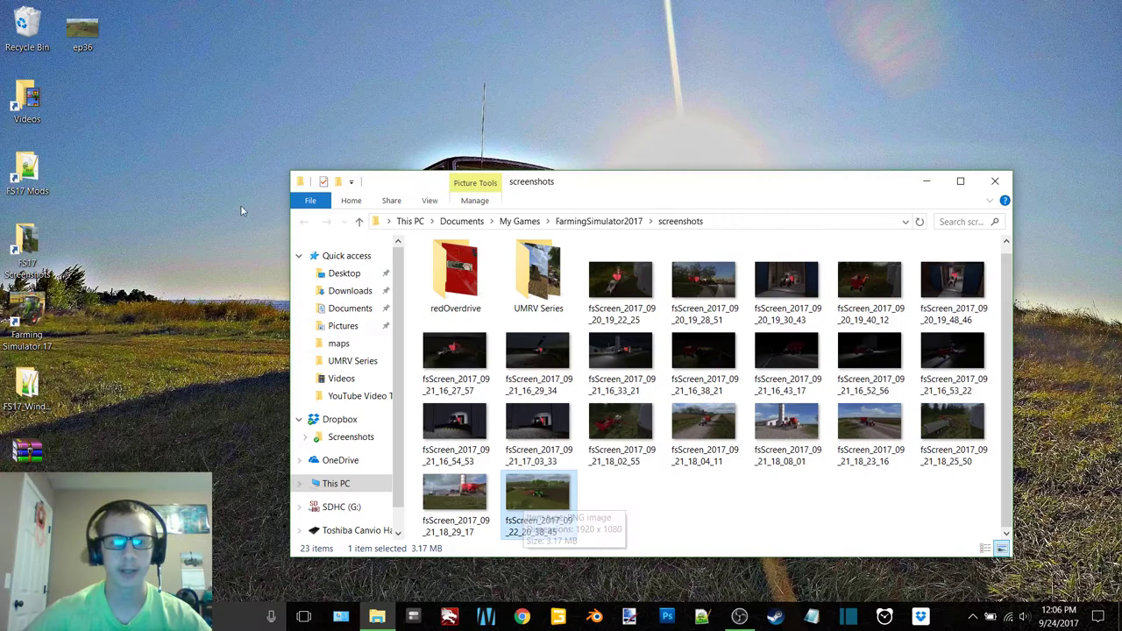
pyautogui.click(152, 129)
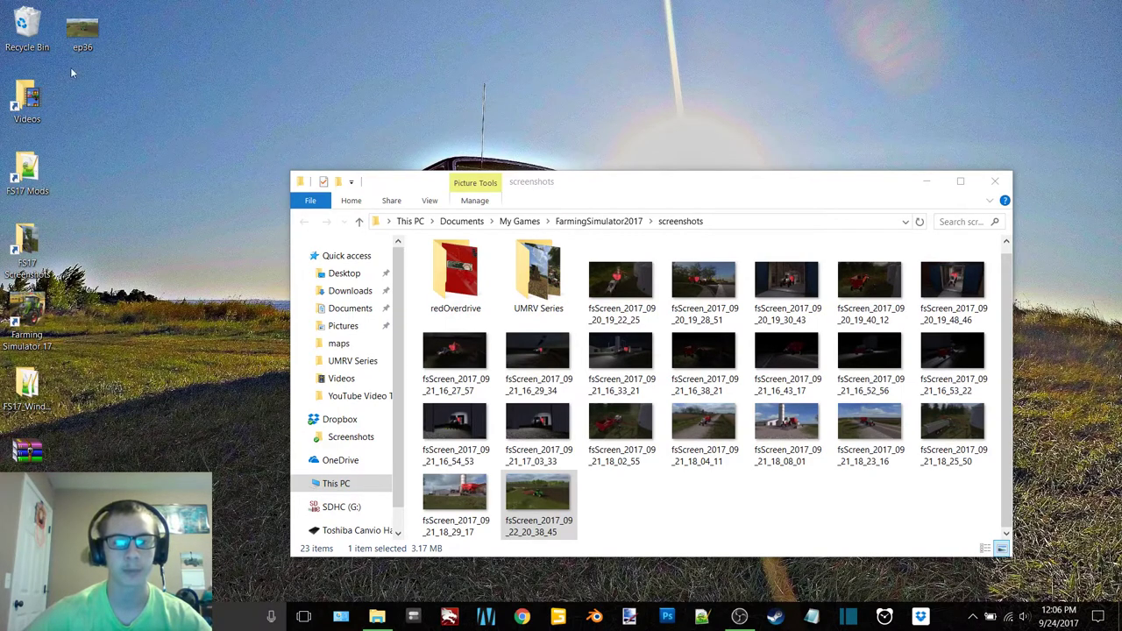
# Look inside the UMRV Series subfolder, then return to the screenshots folder
pyautogui.click(740, 496)
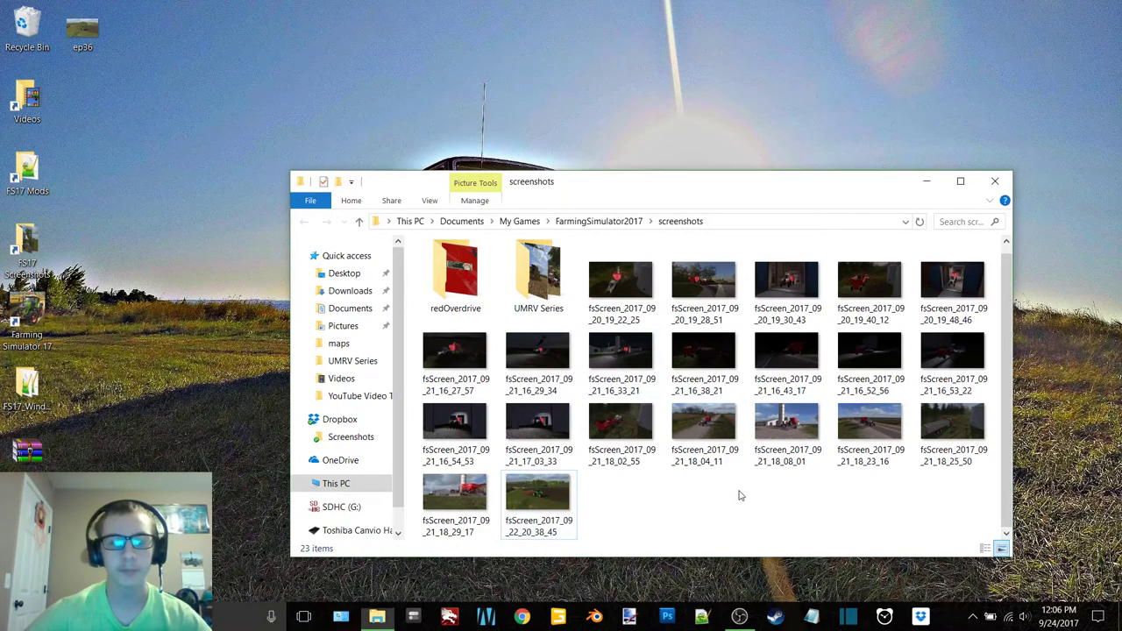
pyautogui.doubleClick(538, 276)
pyautogui.click(305, 221)
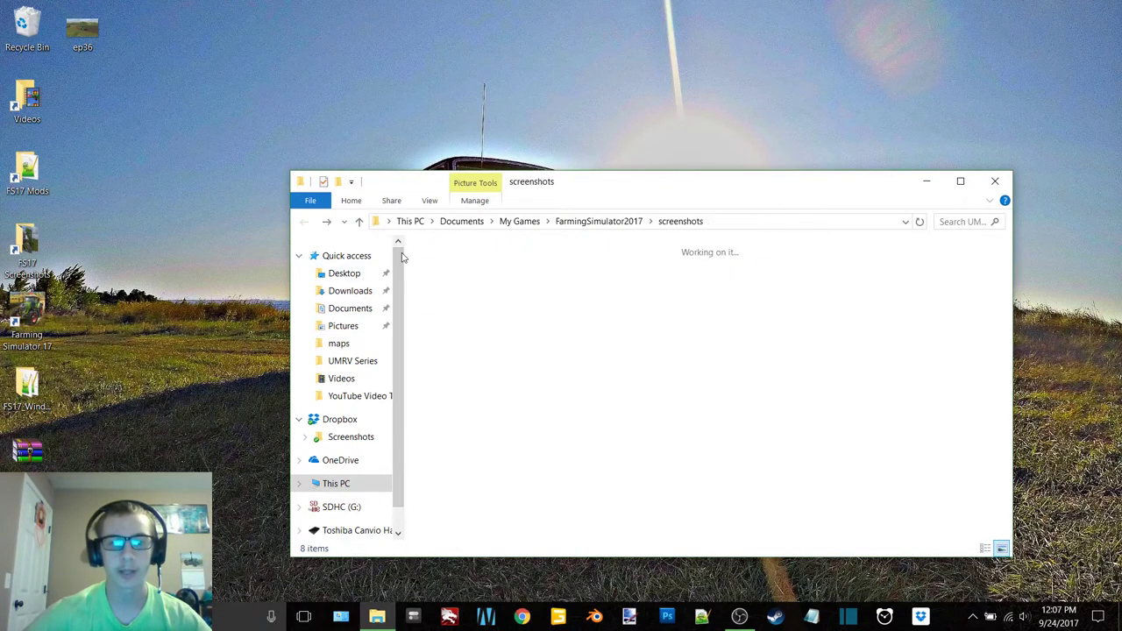
pyautogui.press('Return')
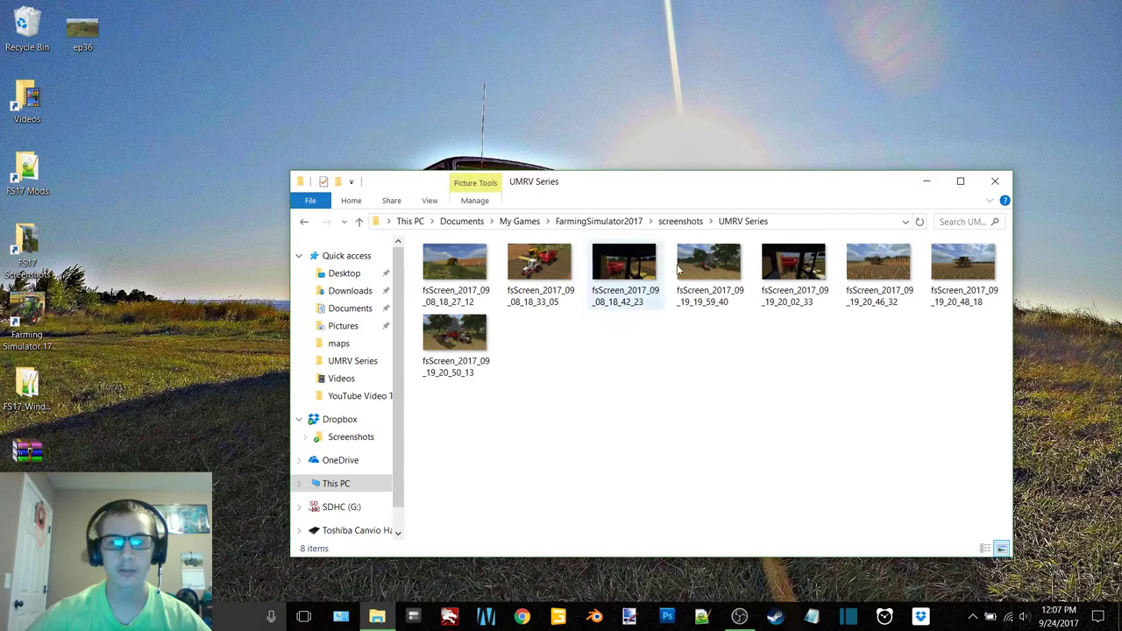
pyautogui.click(306, 224)
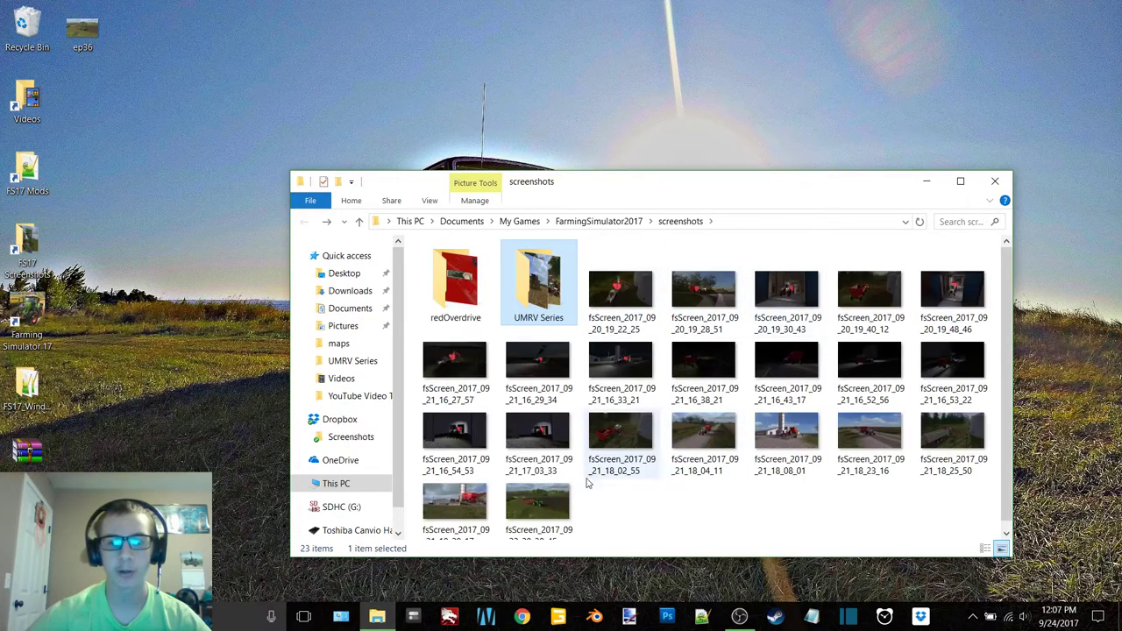
# Close the screenshots folder and launch the Ribbet photo editor from Chrome's apps page
pyautogui.click(997, 181)
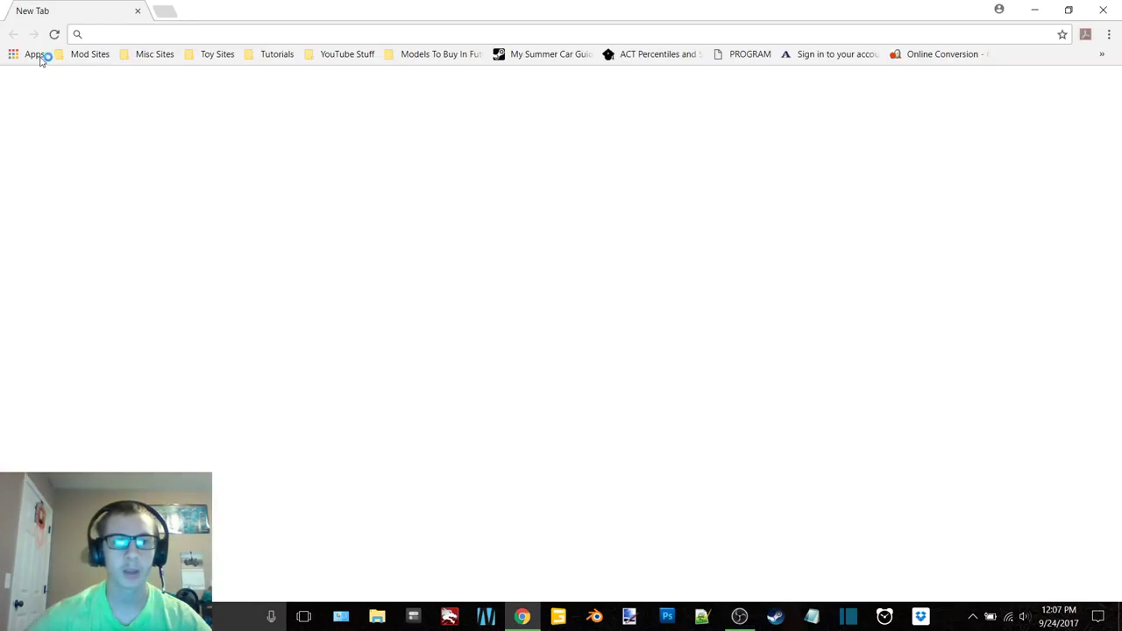
pyautogui.click(36, 55)
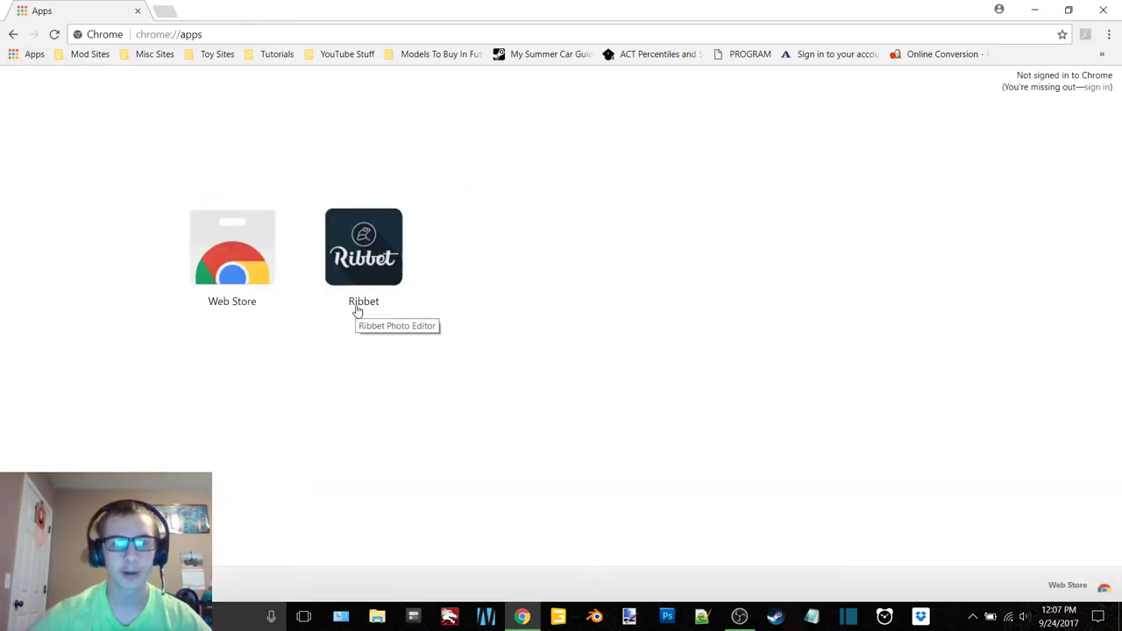
pyautogui.click(364, 250)
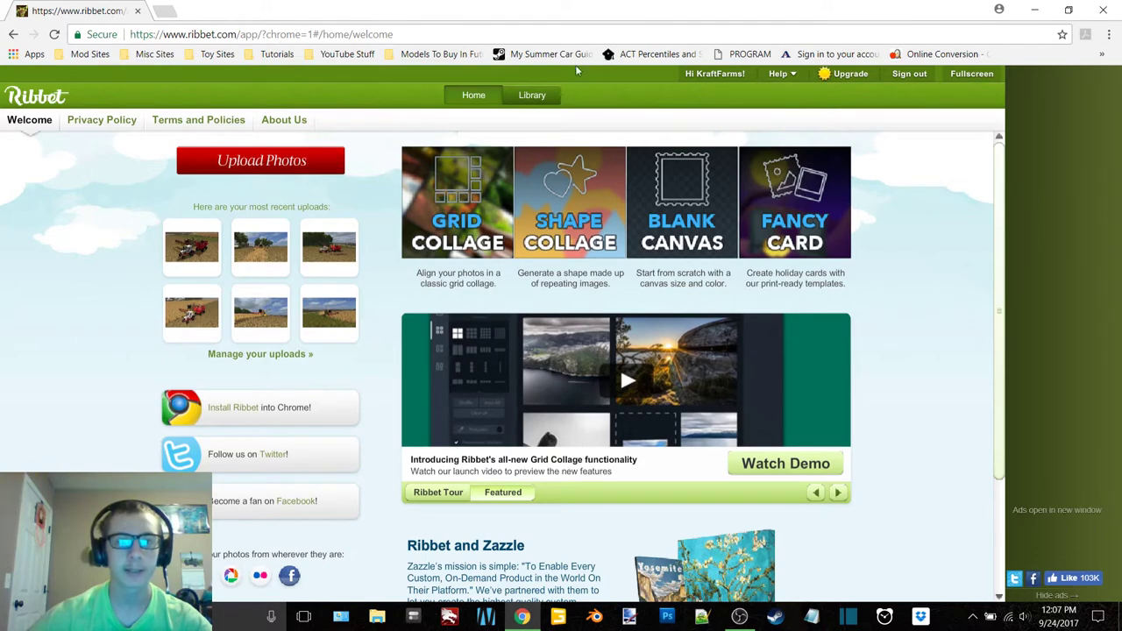
# Upload fsScreen_2017_09_08_18_27_12 from screenshots > UMRV Series into Ribbet's editor
pyautogui.click(260, 166)
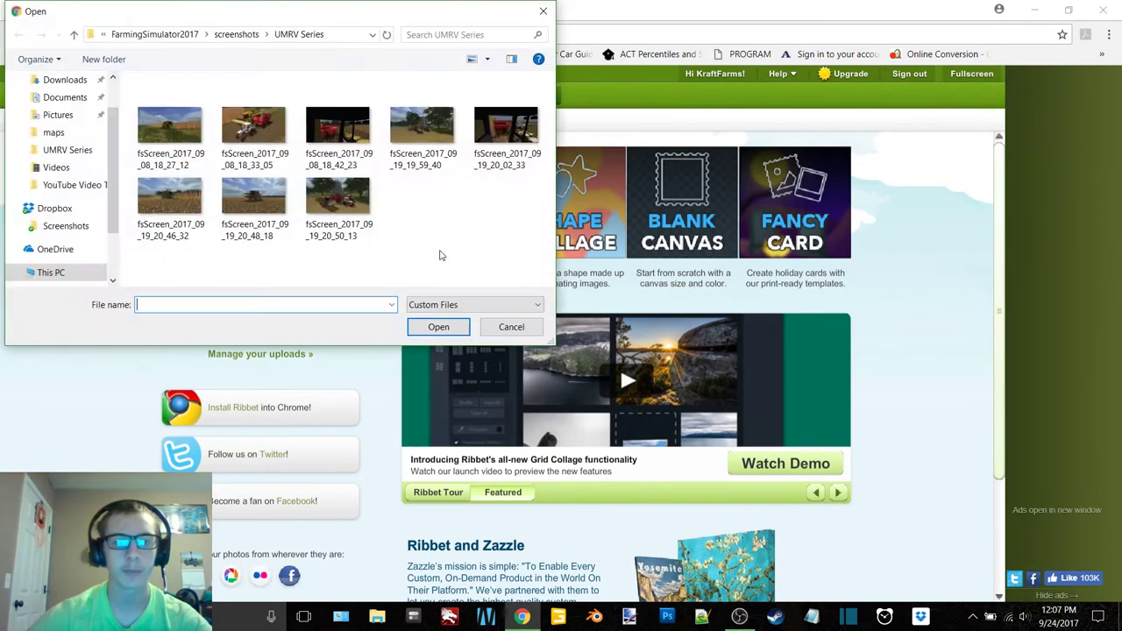
pyautogui.click(512, 327)
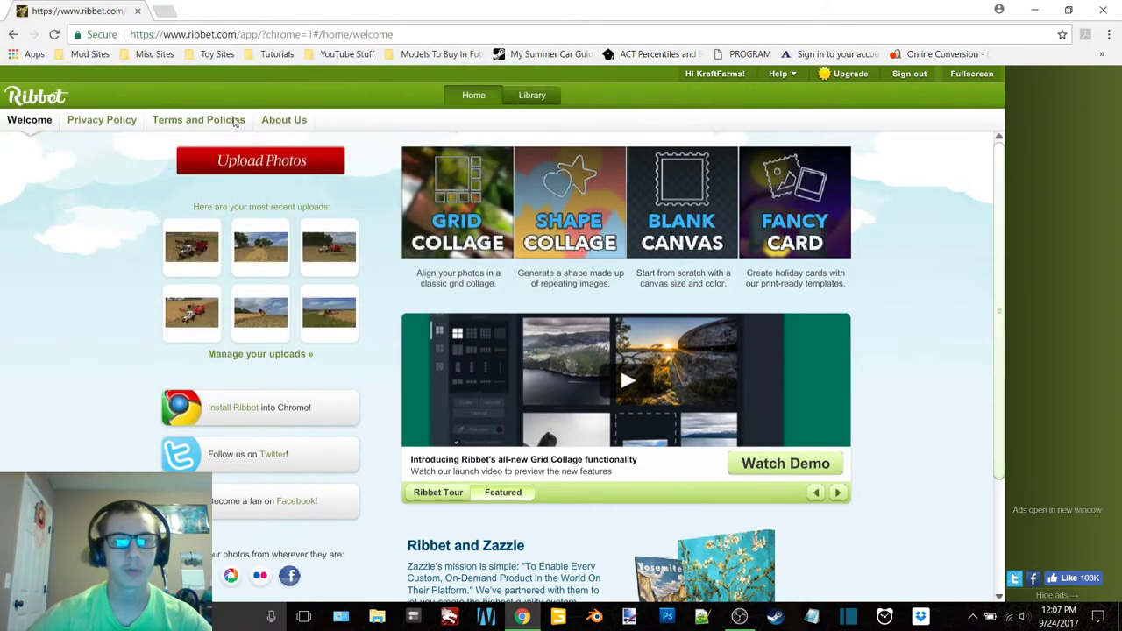
pyautogui.click(246, 167)
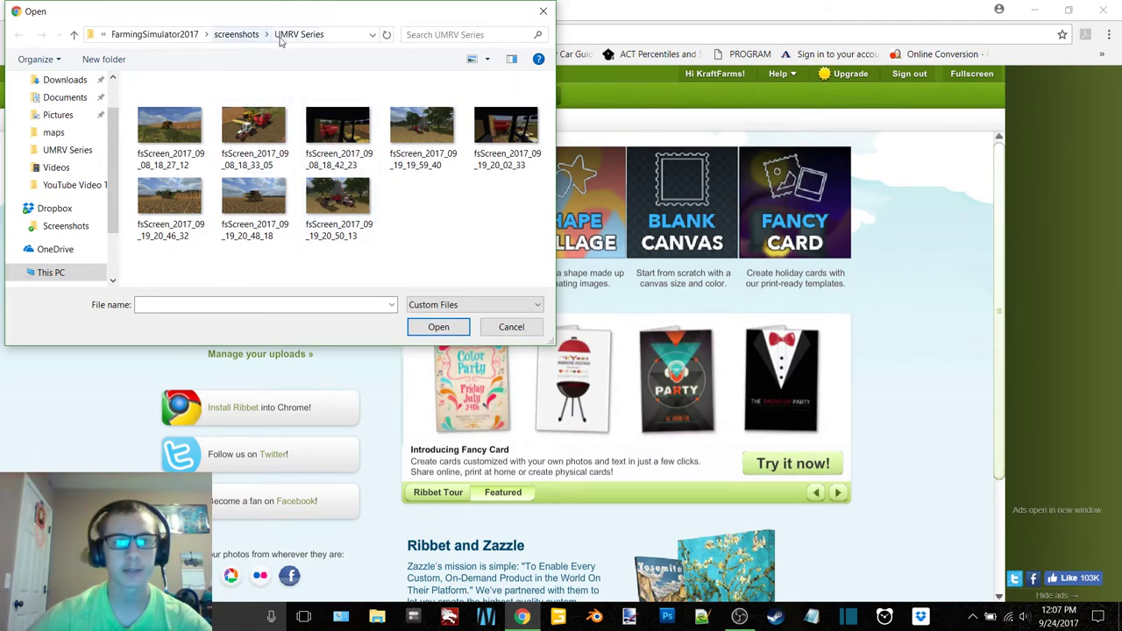
pyautogui.click(235, 35)
pyautogui.doubleClick(254, 114)
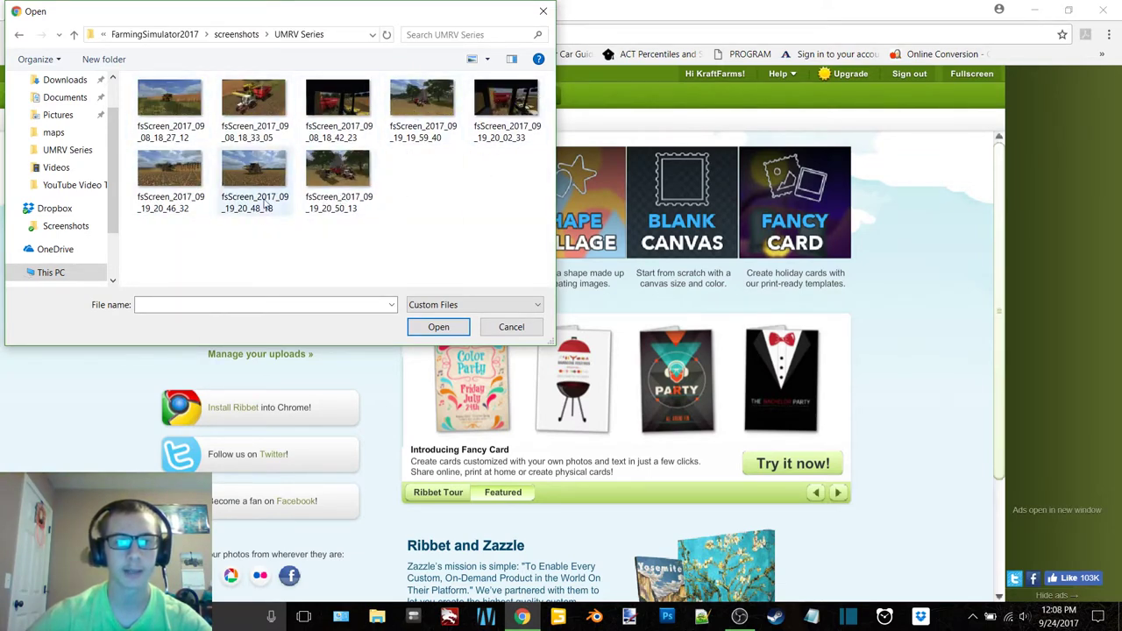
pyautogui.doubleClick(168, 109)
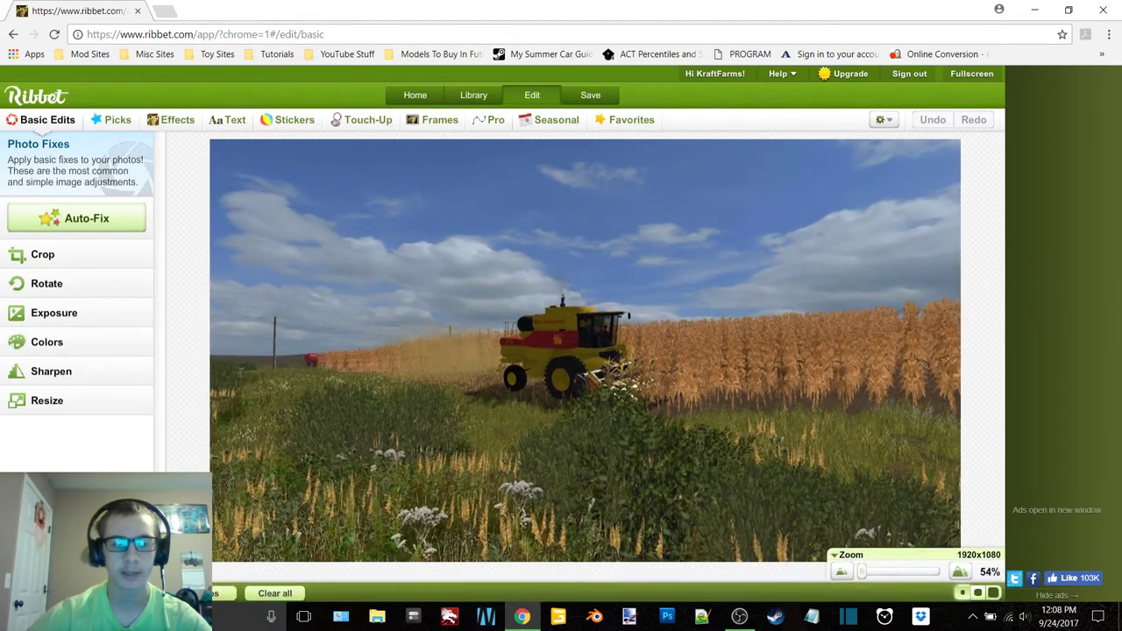
# Preview the crop, rotate, exposure, colour, sharpen and resize panels without changing anything
pyautogui.click(849, 576)
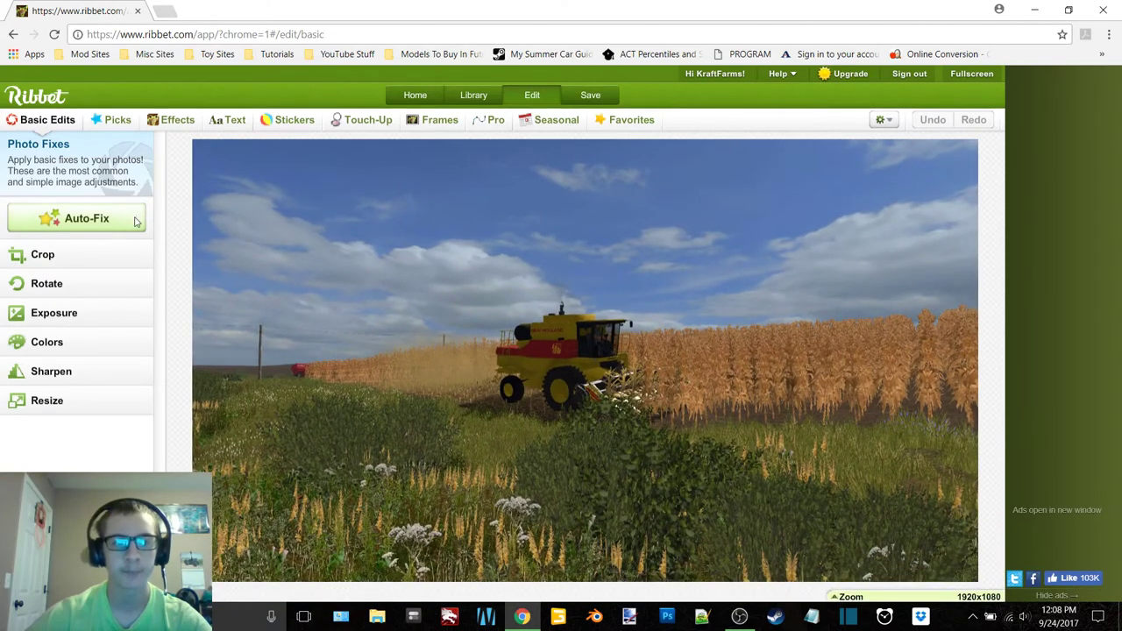
pyautogui.click(75, 255)
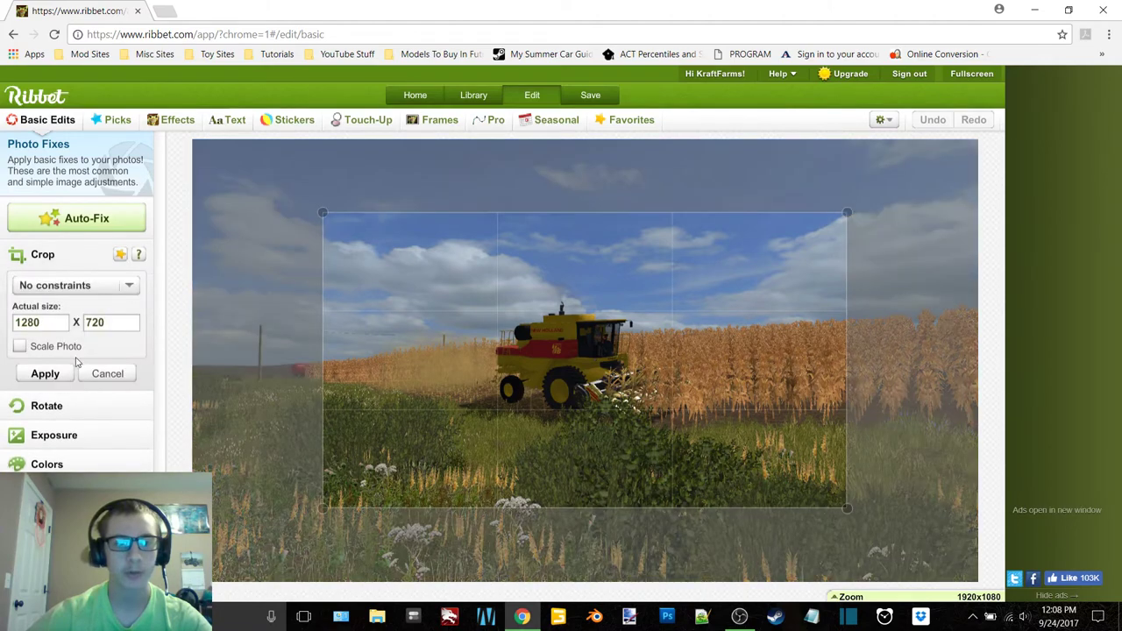
pyautogui.click(83, 255)
pyautogui.click(58, 287)
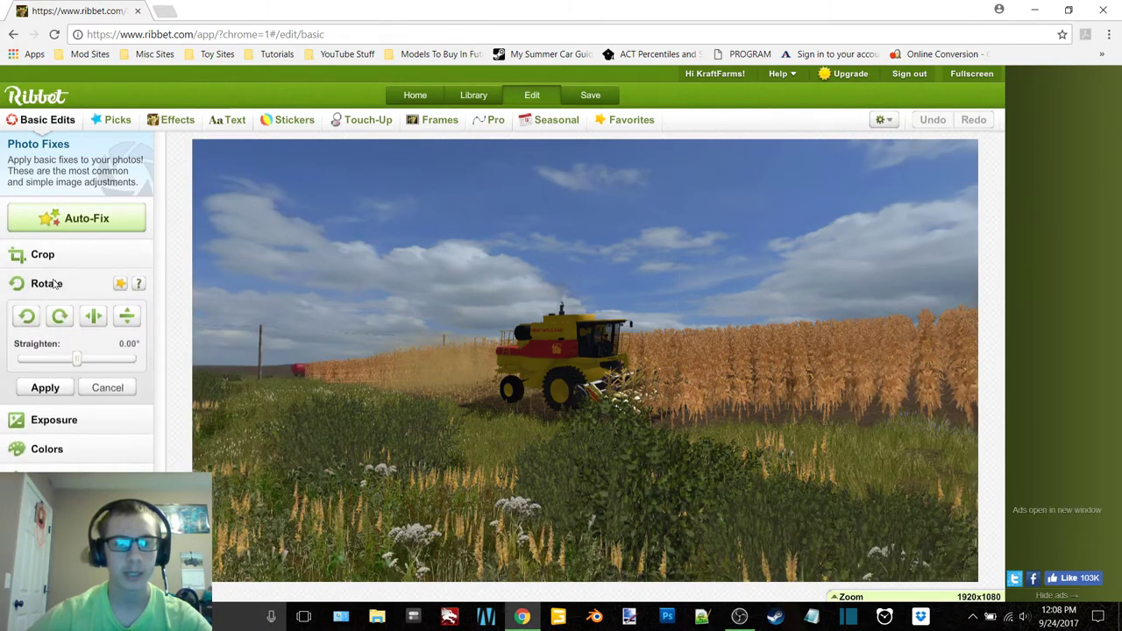
pyautogui.click(55, 285)
pyautogui.click(52, 314)
pyautogui.click(52, 314)
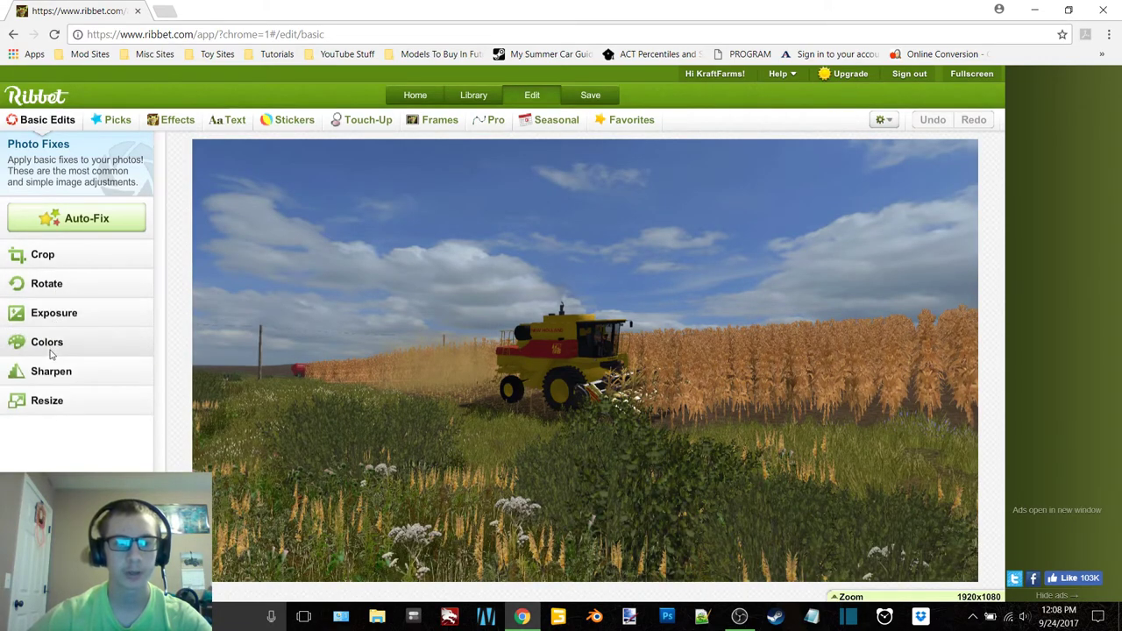
pyautogui.click(50, 344)
pyautogui.click(50, 344)
pyautogui.click(49, 372)
pyautogui.click(49, 372)
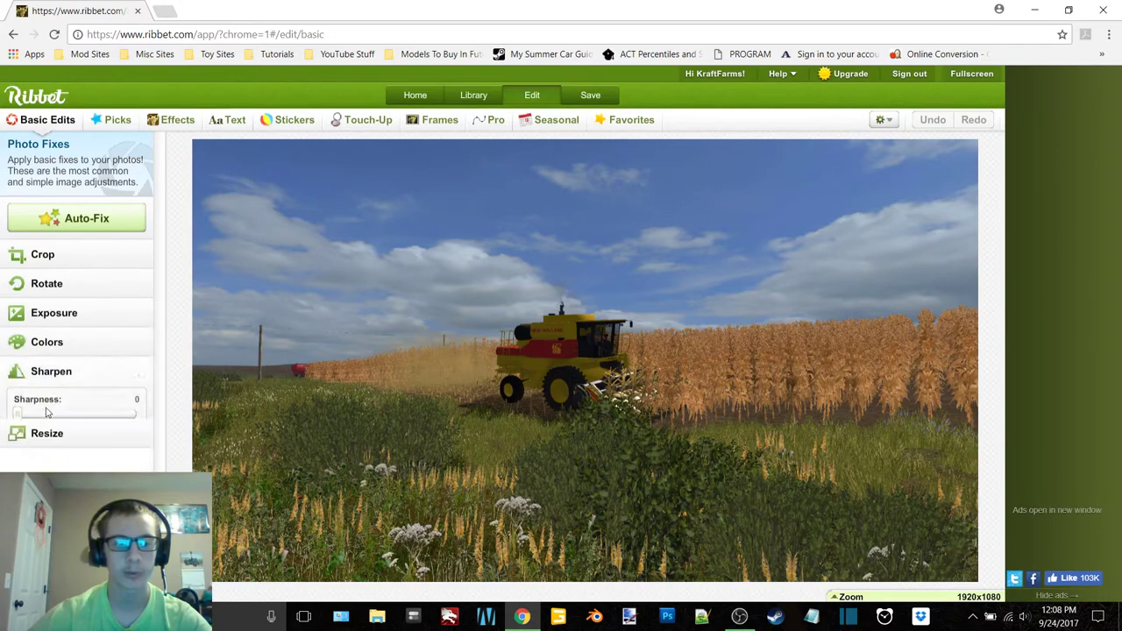
pyautogui.click(47, 403)
pyautogui.click(119, 401)
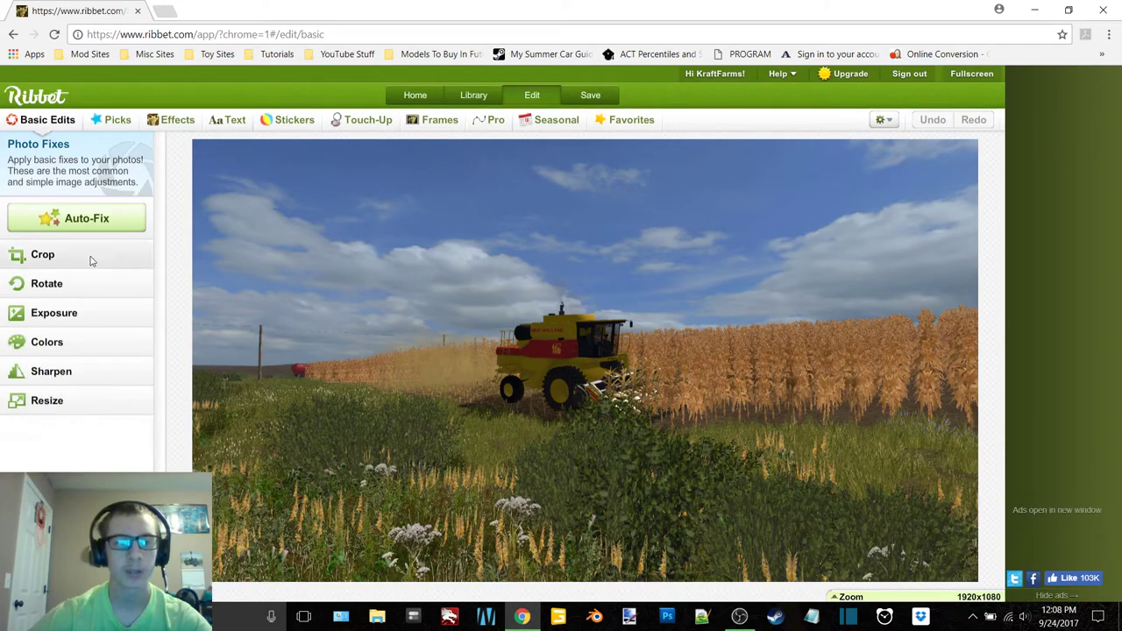
# Apply Auto-Fix and Auto-Colors to the combine photo, undoing and redoing the last change
pyautogui.click(84, 223)
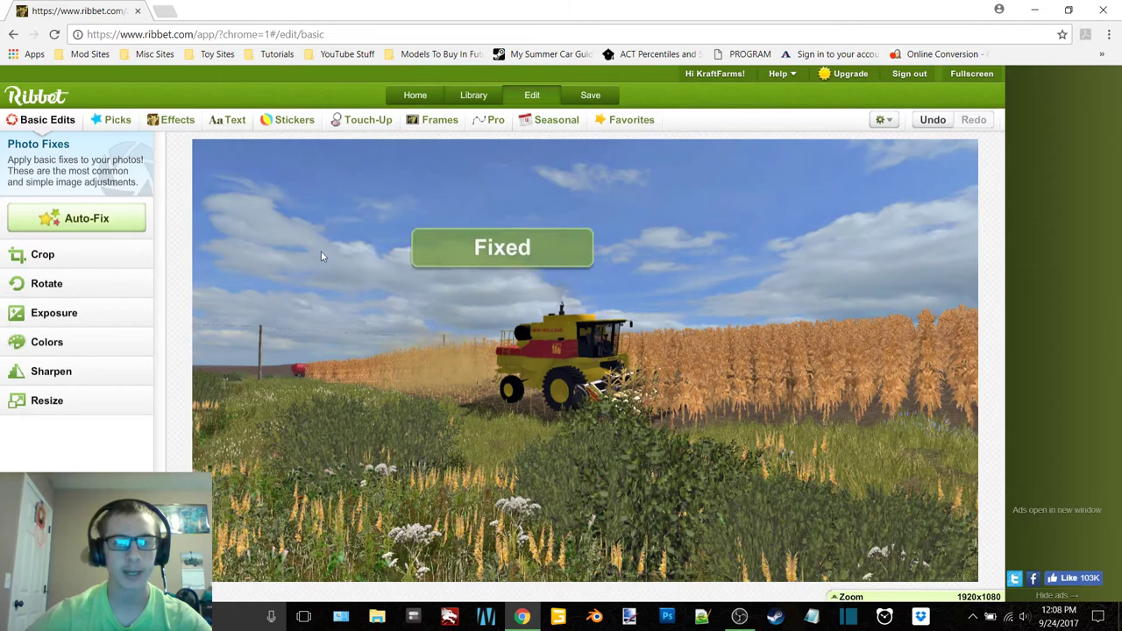
pyautogui.click(79, 350)
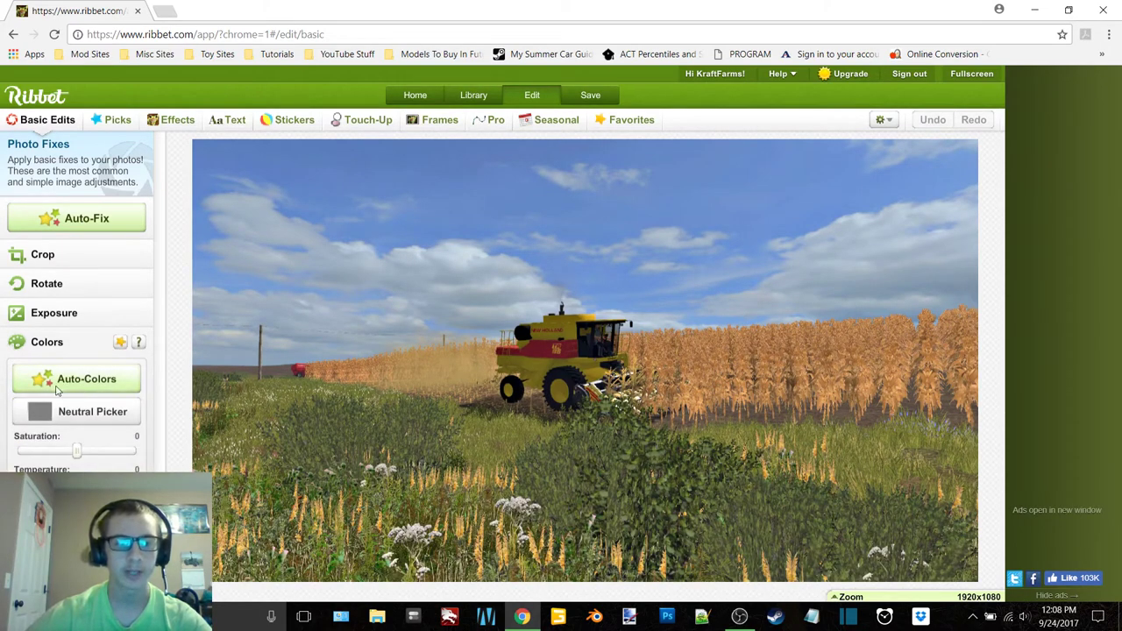
pyautogui.click(56, 388)
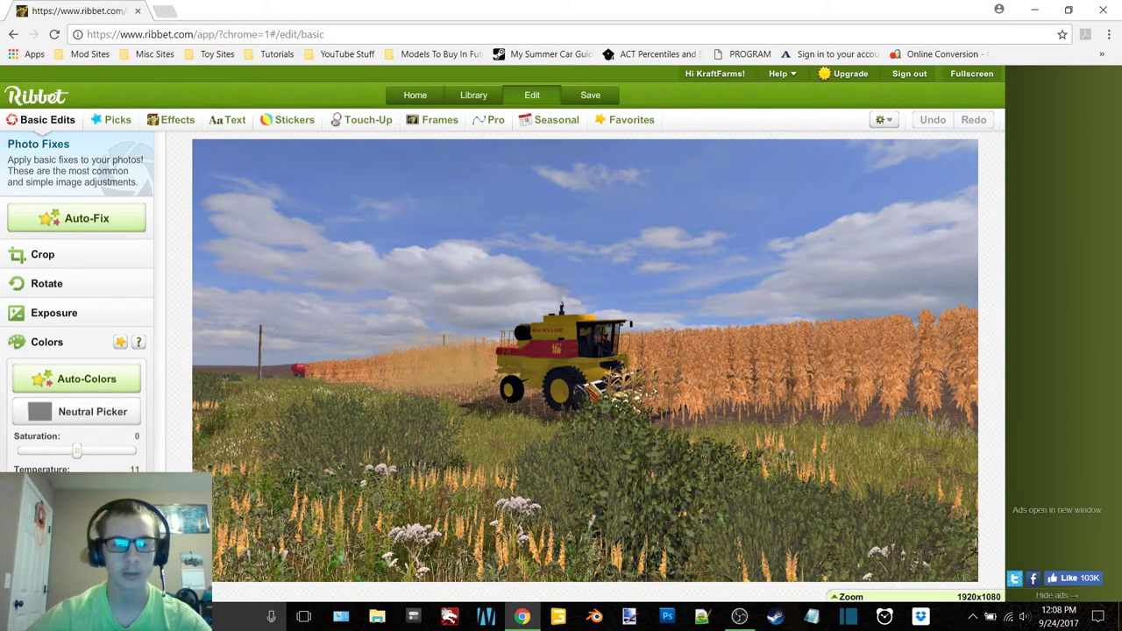
pyautogui.click(77, 505)
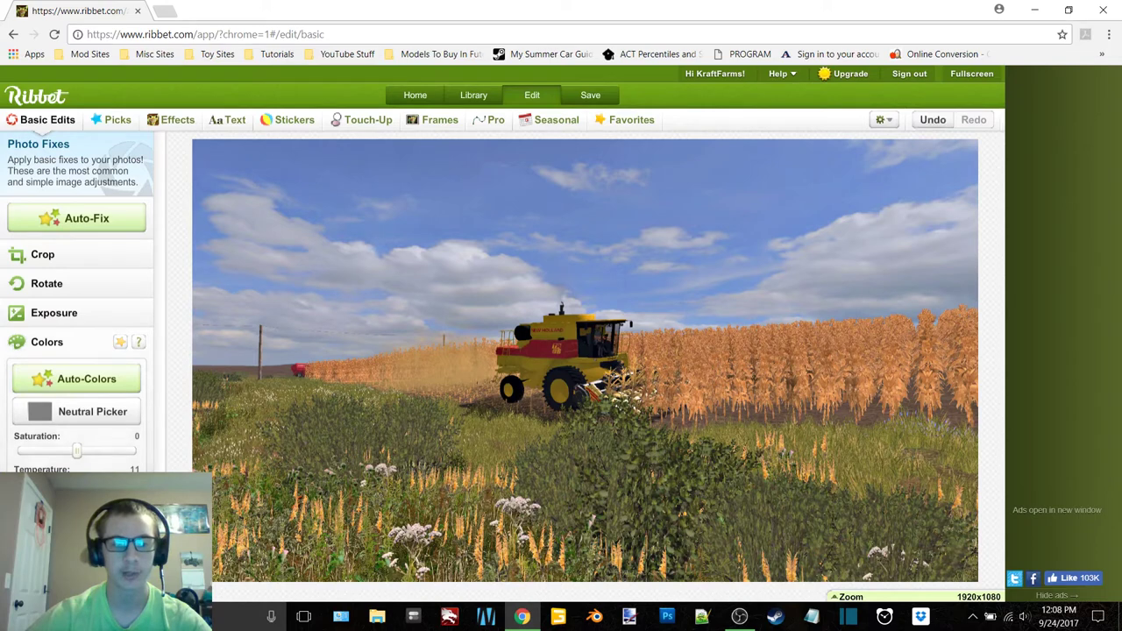
pyautogui.click(942, 125)
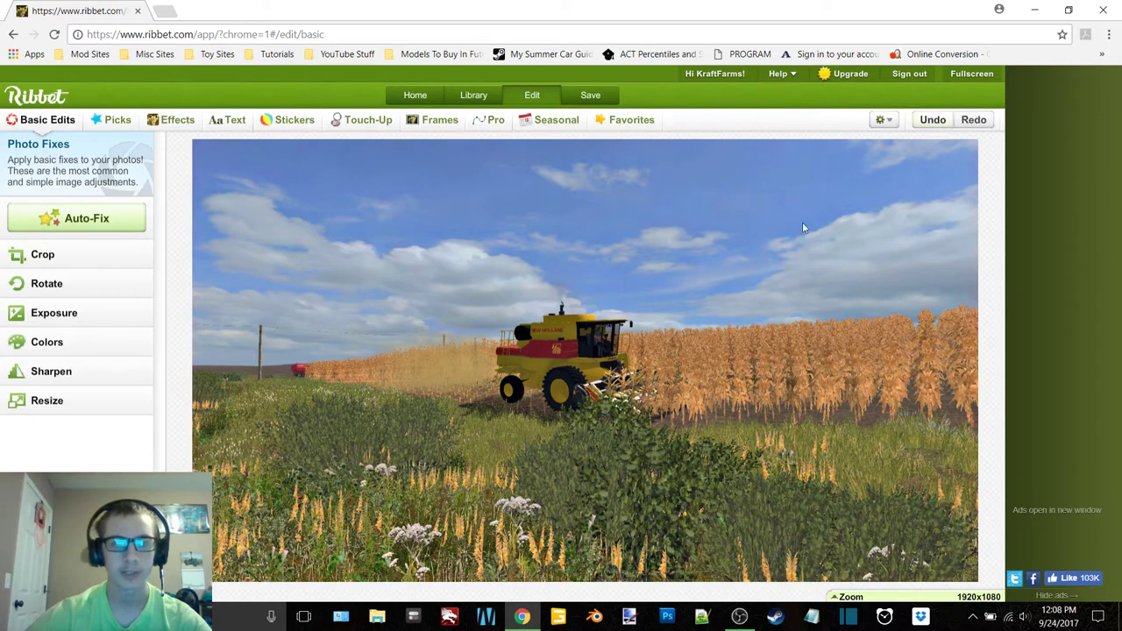
pyautogui.click(974, 120)
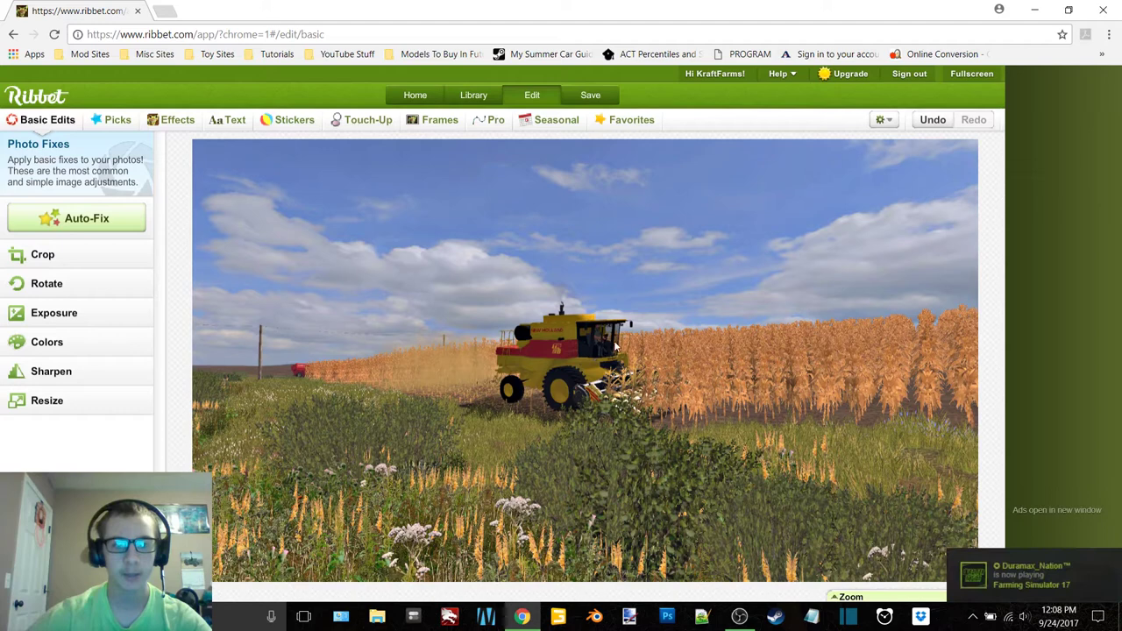
# Apply Auto-Exposure and bring up the save page showing a 1920x1080 JPG
pyautogui.click(75, 314)
pyautogui.click(87, 349)
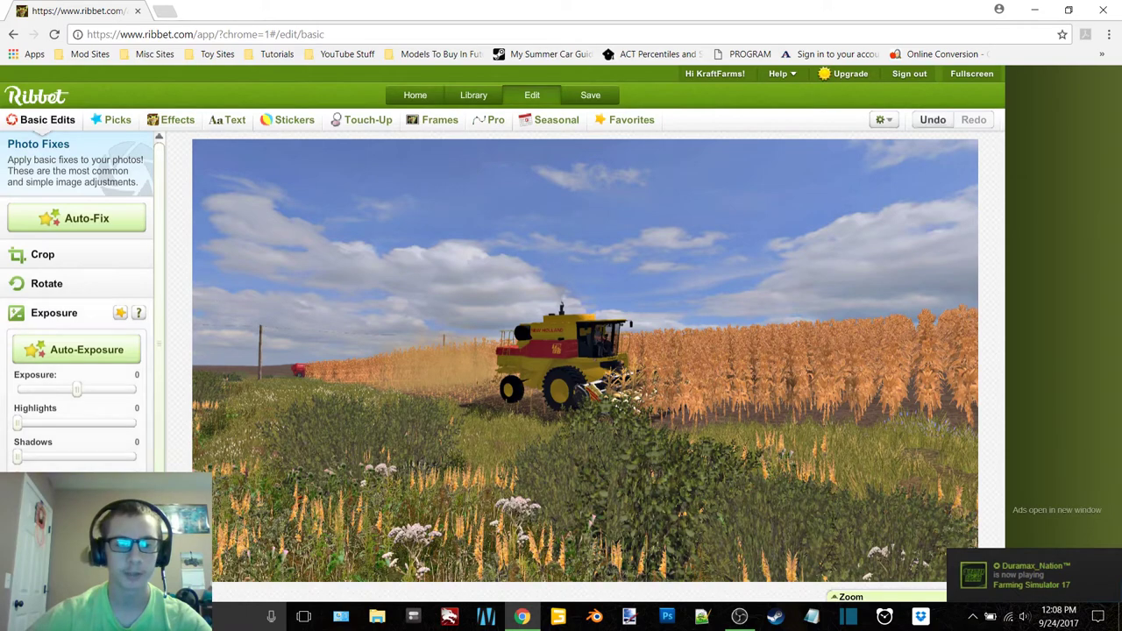
pyautogui.click(588, 98)
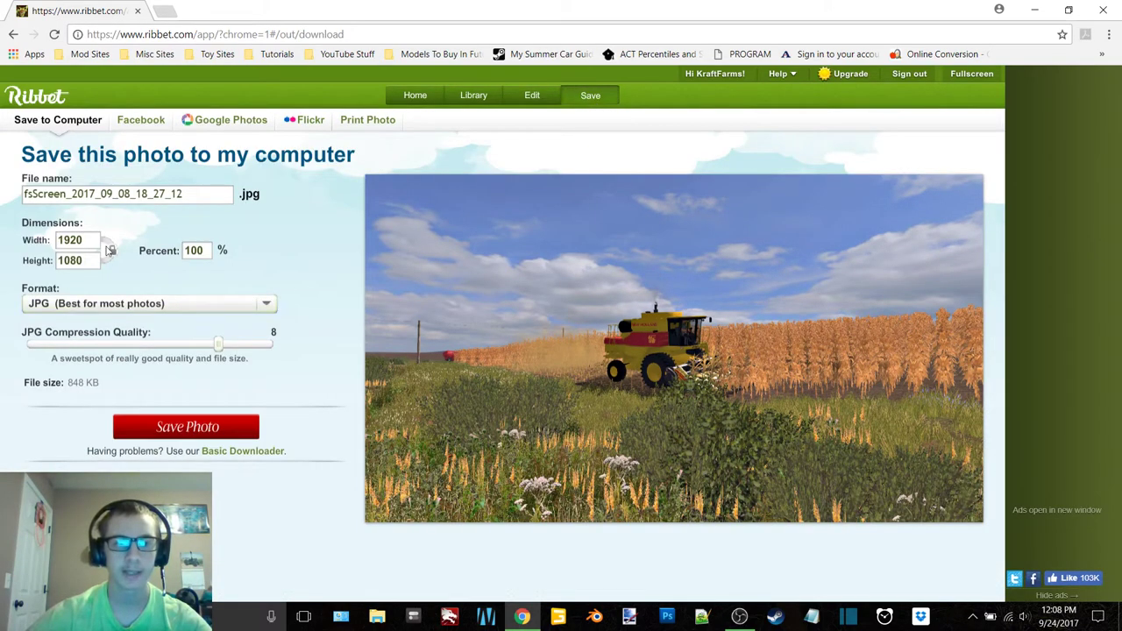
# Save the photo as a PNG in UMRV Series, replacing the existing file, then close it
pyautogui.click(241, 303)
pyautogui.click(42, 335)
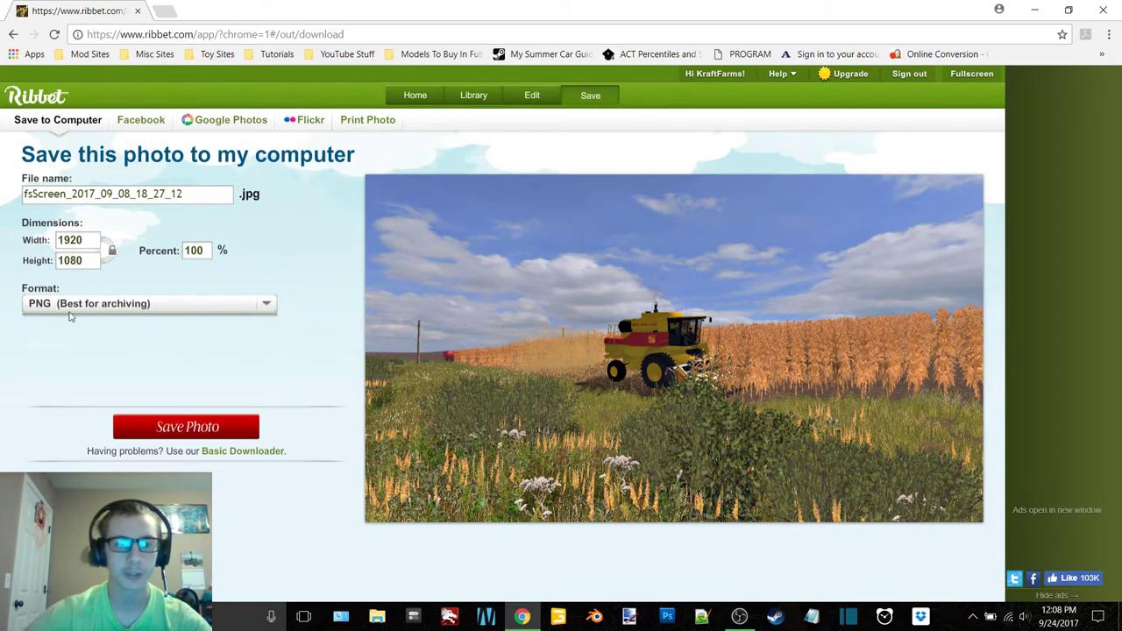
pyautogui.click(175, 350)
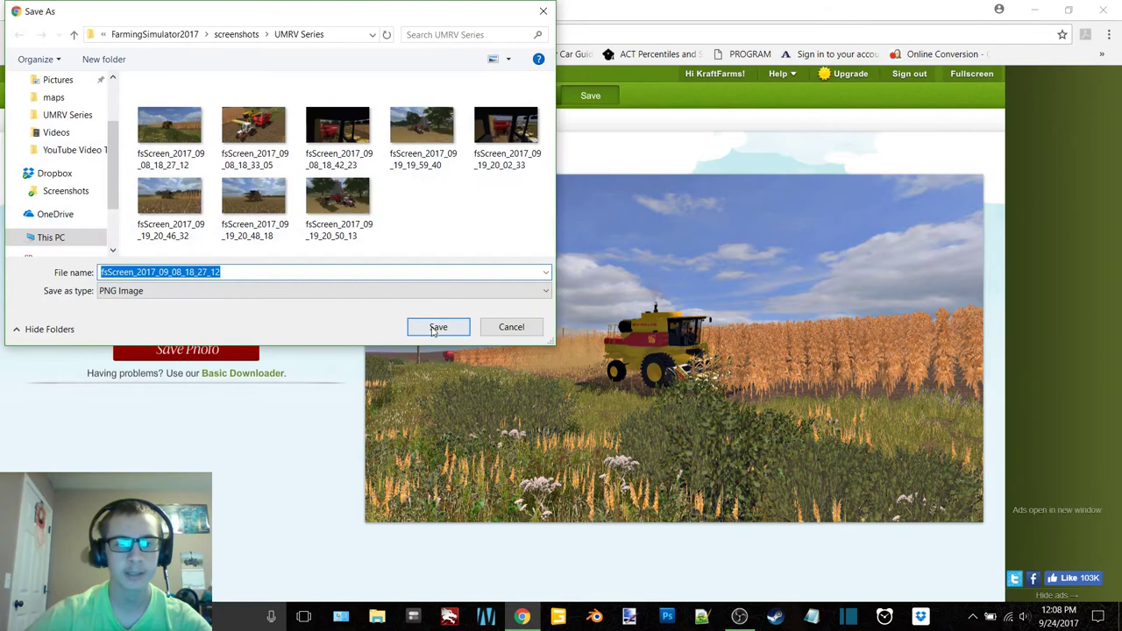
pyautogui.click(433, 326)
pyautogui.click(602, 314)
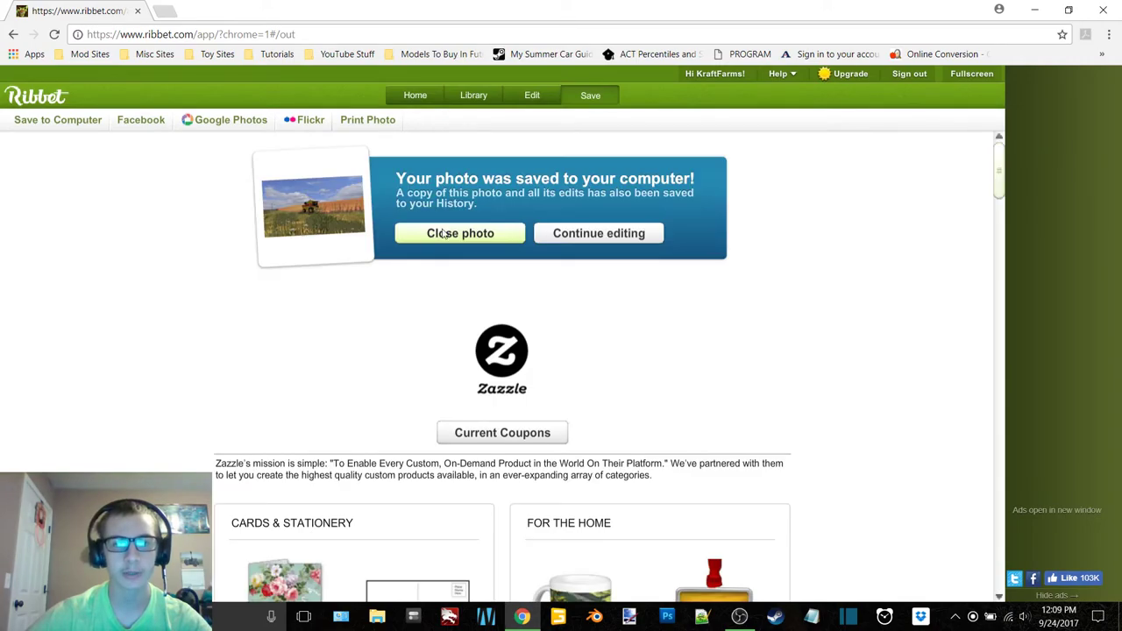
pyautogui.click(445, 234)
# Open fsScreen_2017_09_08_18_33_05 and apply Auto-Fix, Auto-Colors and Auto-Exposure
pyautogui.click(297, 162)
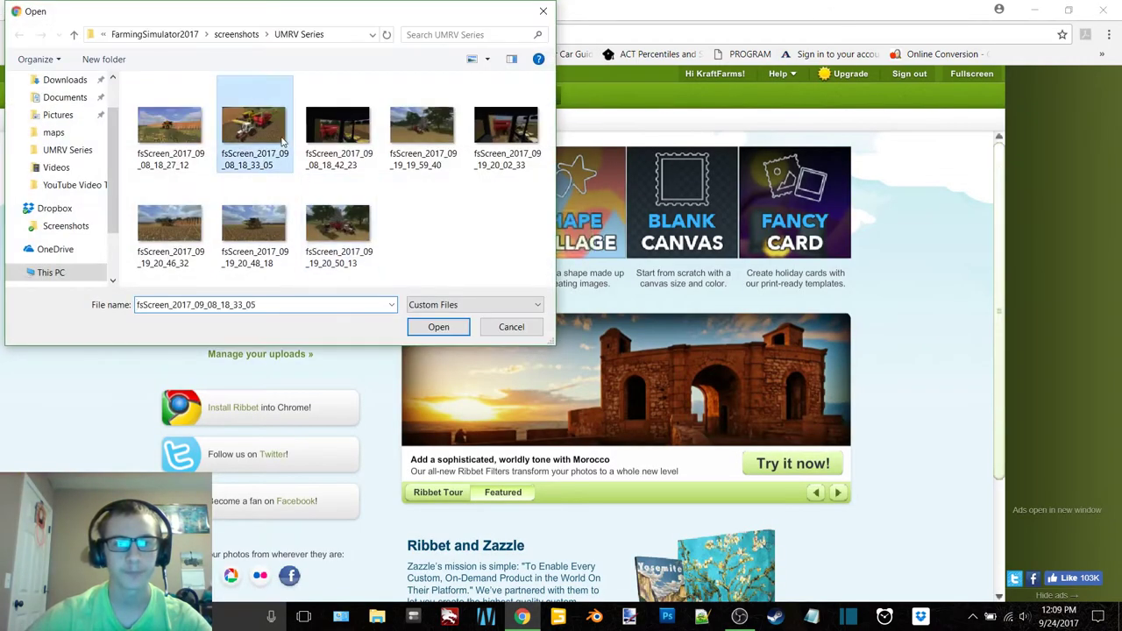
pyautogui.doubleClick(282, 140)
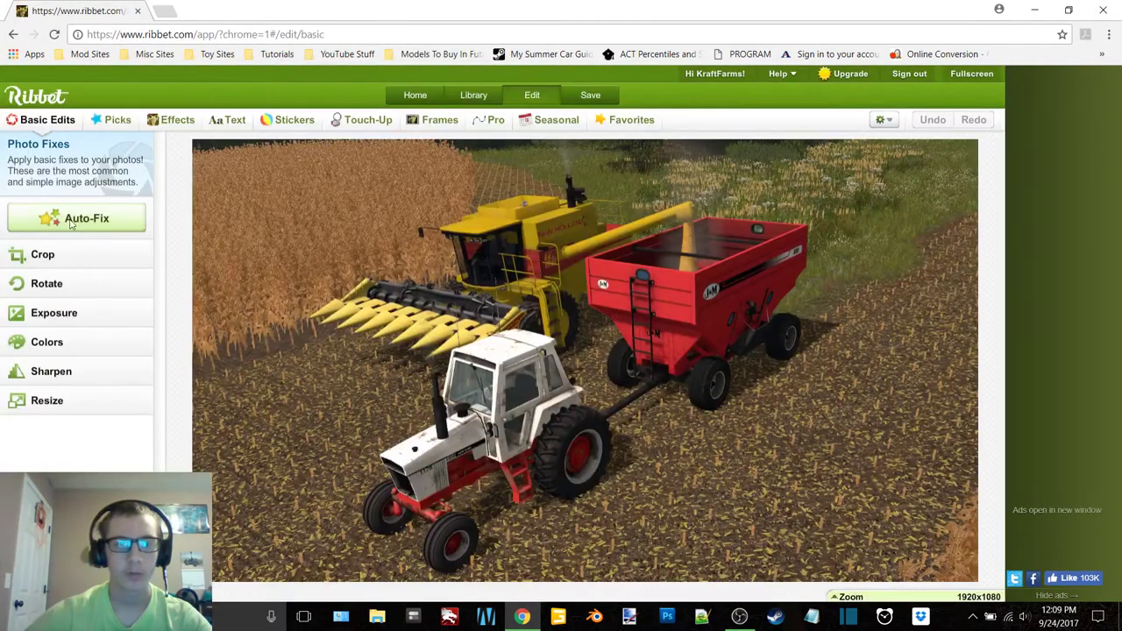
pyautogui.click(71, 225)
pyautogui.click(61, 343)
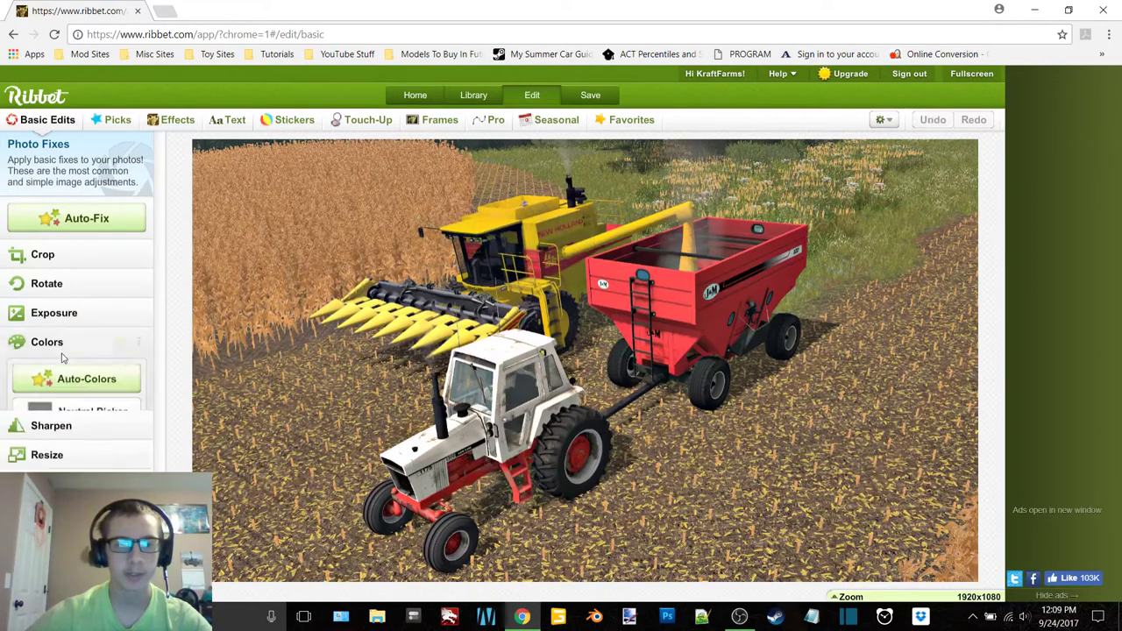
pyautogui.click(81, 378)
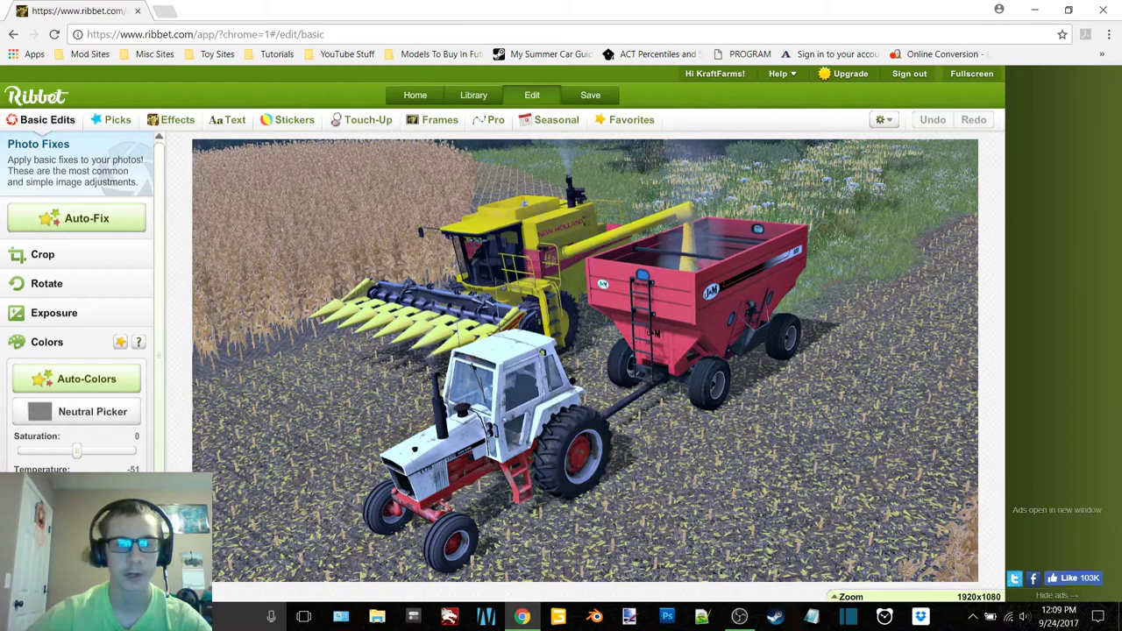
pyautogui.click(135, 345)
pyautogui.click(83, 315)
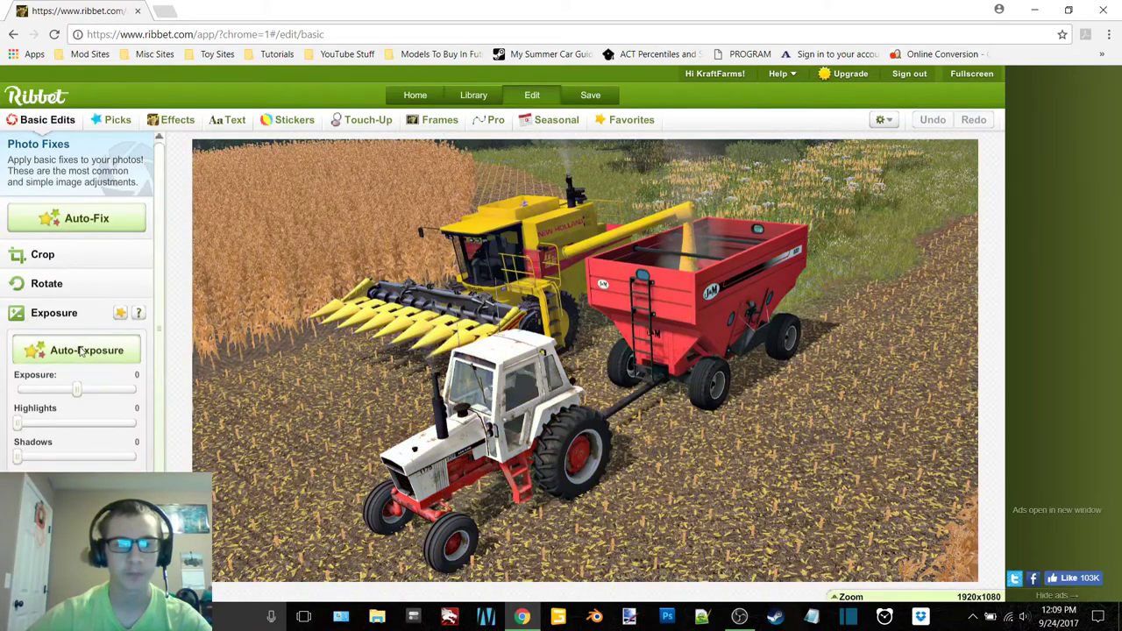
pyautogui.click(87, 349)
pyautogui.click(537, 221)
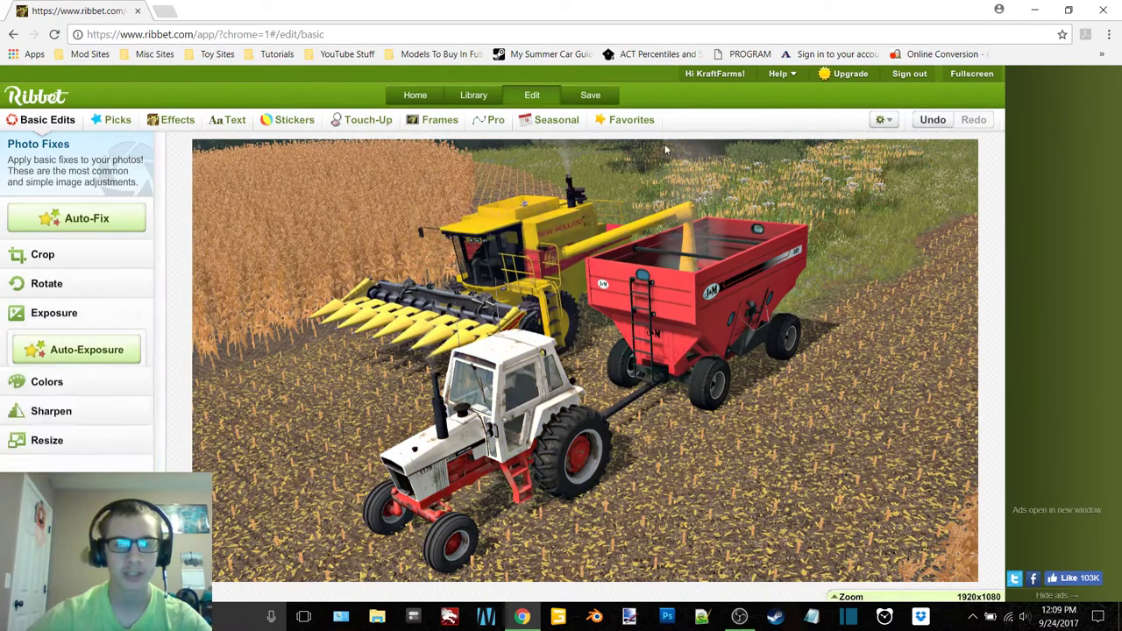
# Save the edited photo over the existing PNG and close it
pyautogui.click(591, 96)
pyautogui.click(184, 351)
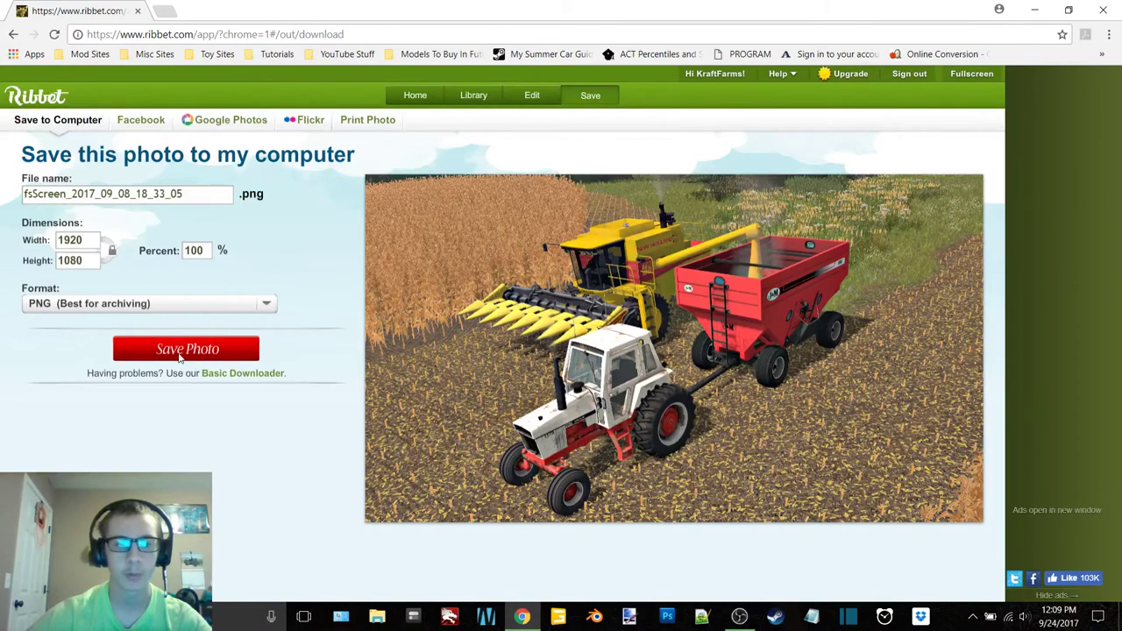
pyautogui.click(438, 327)
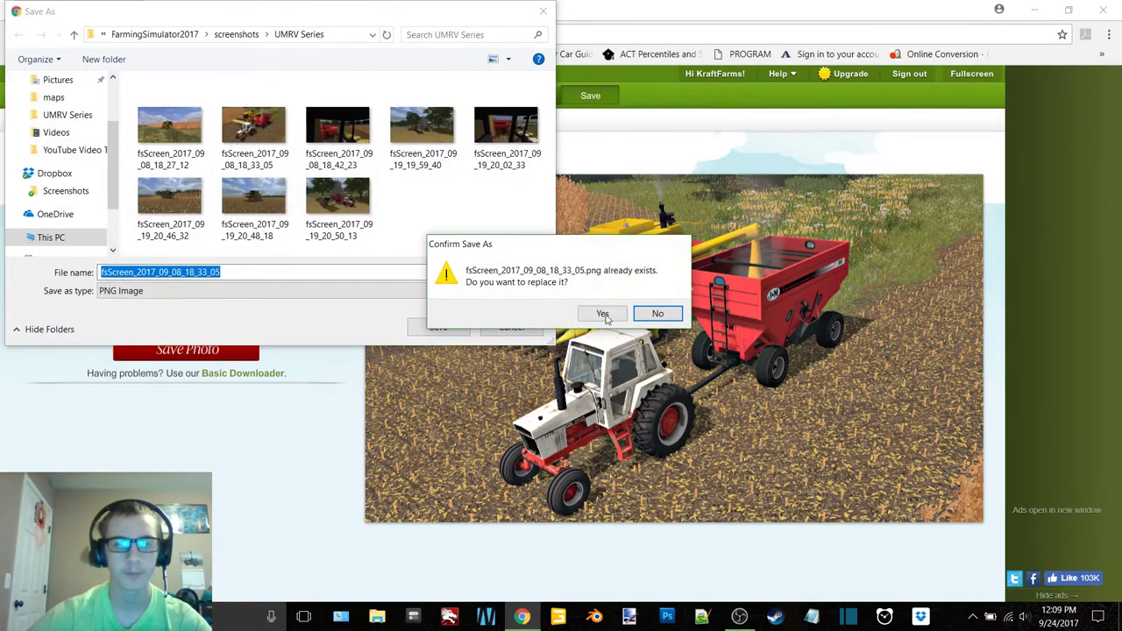
pyautogui.click(604, 314)
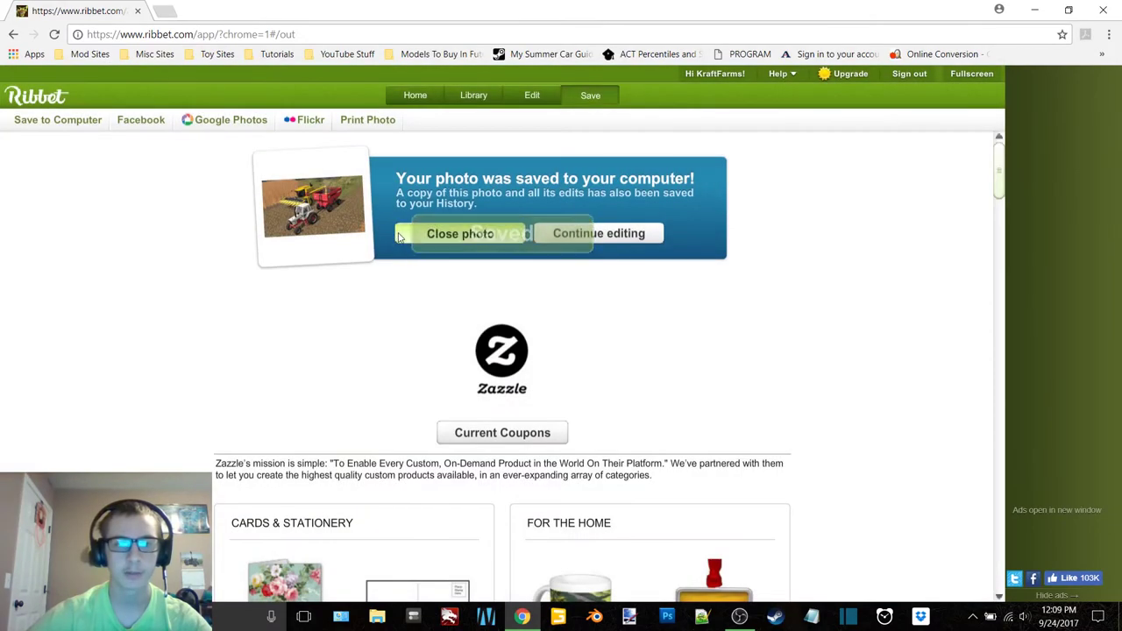
pyautogui.click(400, 235)
# Open fsScreen_2017_09_08_18_42_23, apply Auto-Fix and Auto-Colors, warm the temperature, and Auto-Exposure
pyautogui.click(235, 165)
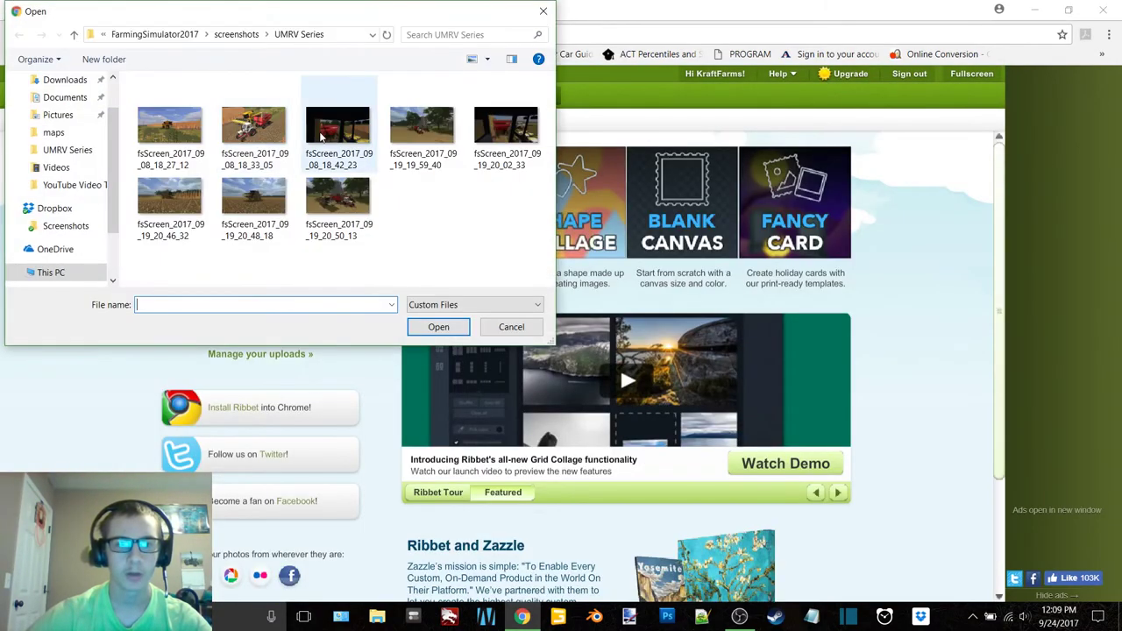
pyautogui.doubleClick(321, 137)
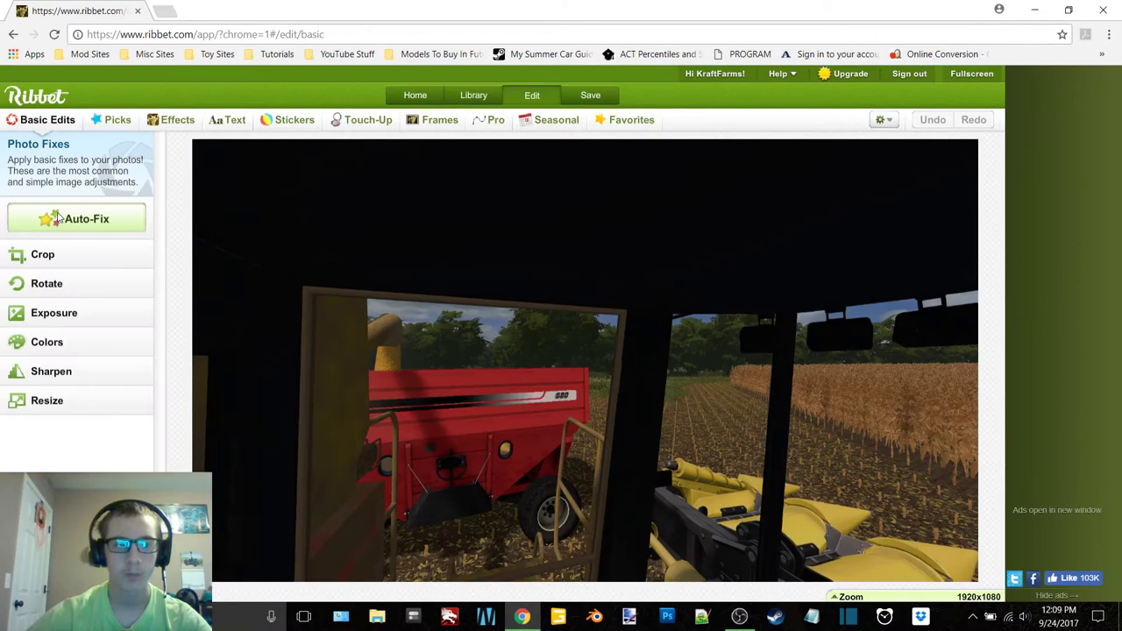
pyautogui.click(57, 217)
pyautogui.click(82, 353)
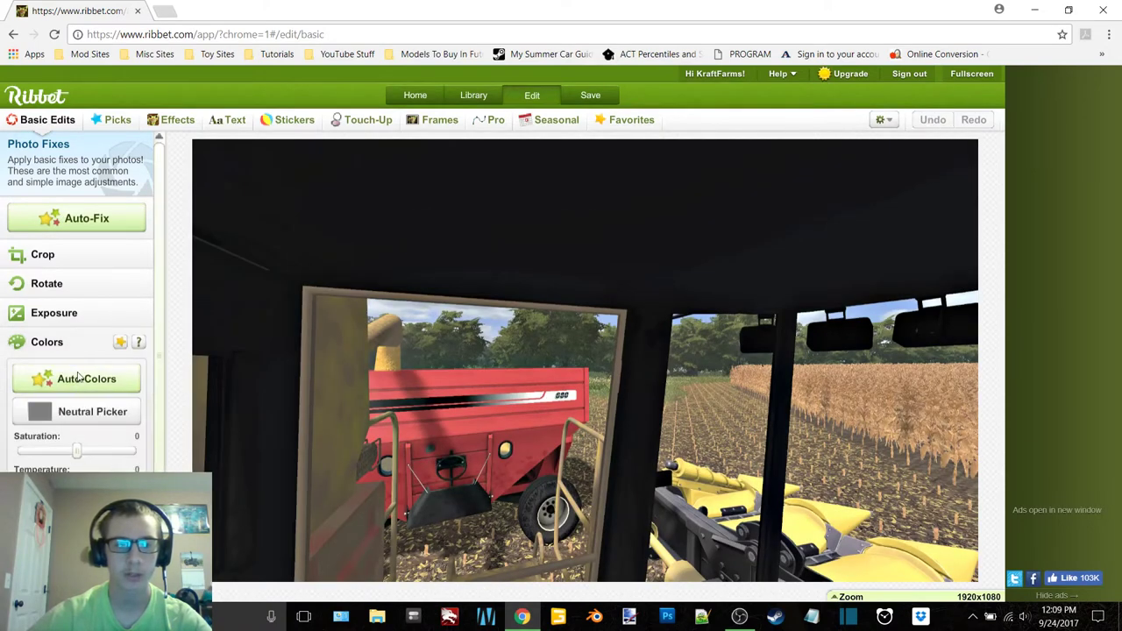
pyautogui.click(78, 378)
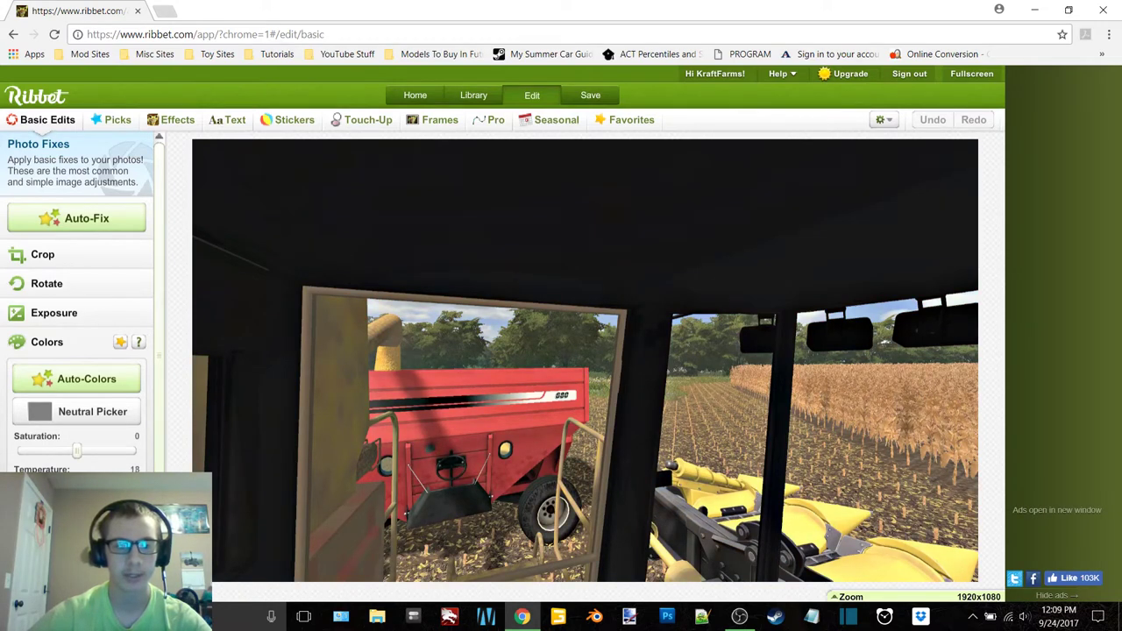
pyautogui.moveTo(68, 482); pyautogui.dragTo(92, 482)
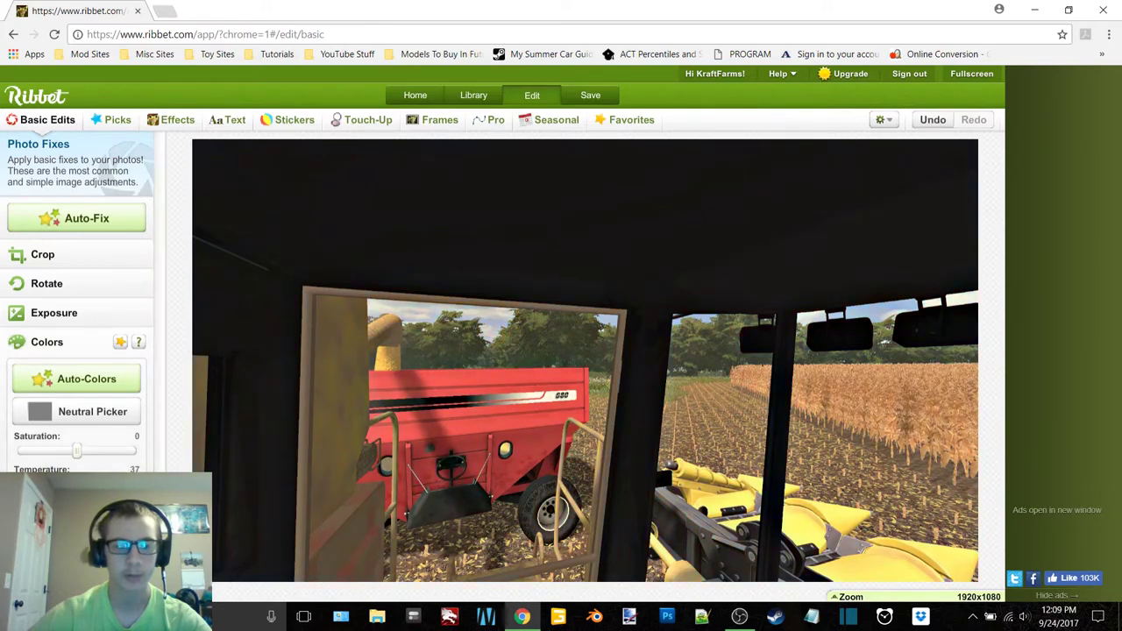
pyautogui.click(53, 342)
pyautogui.click(34, 322)
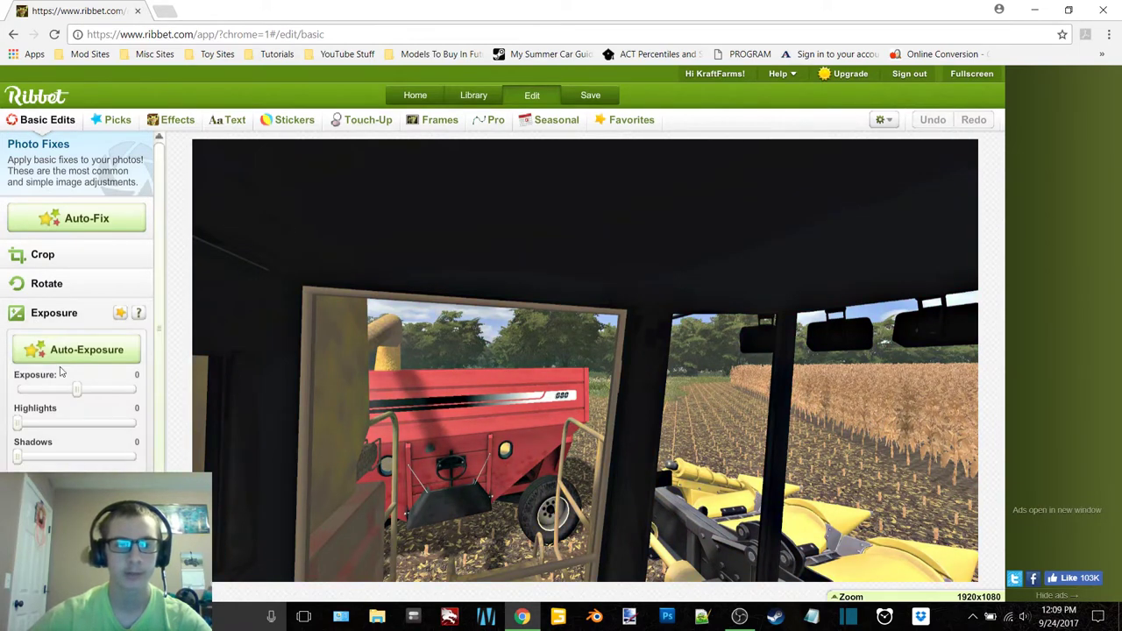
pyautogui.click(83, 348)
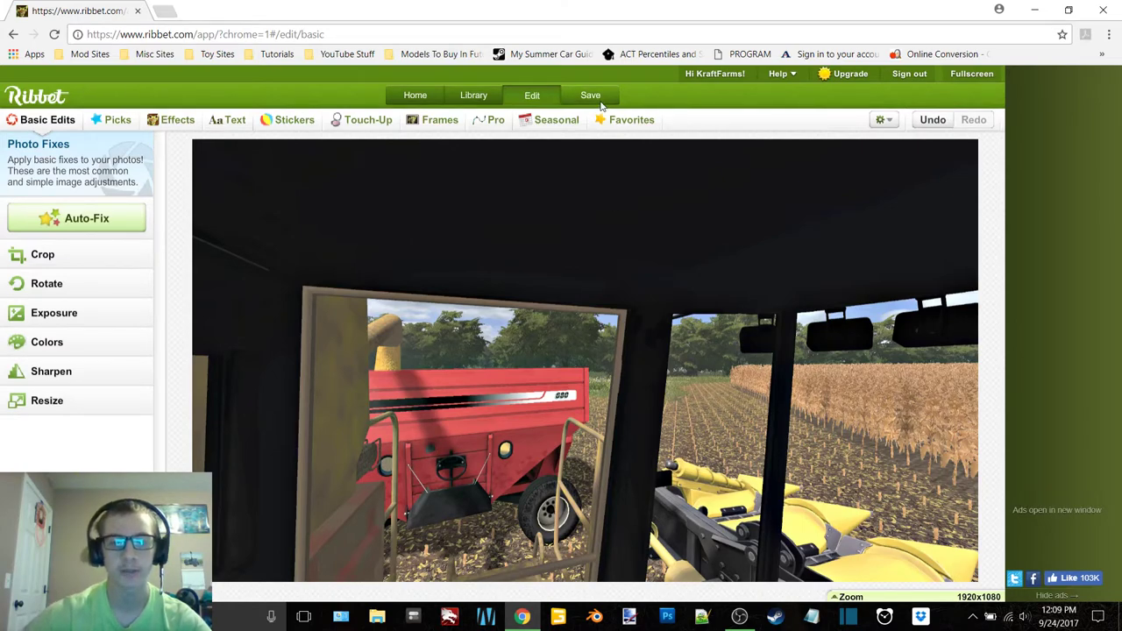
# Save it as fsScreen_2017_09_08_18_42_23.png, replacing the existing file, and close it
pyautogui.click(590, 96)
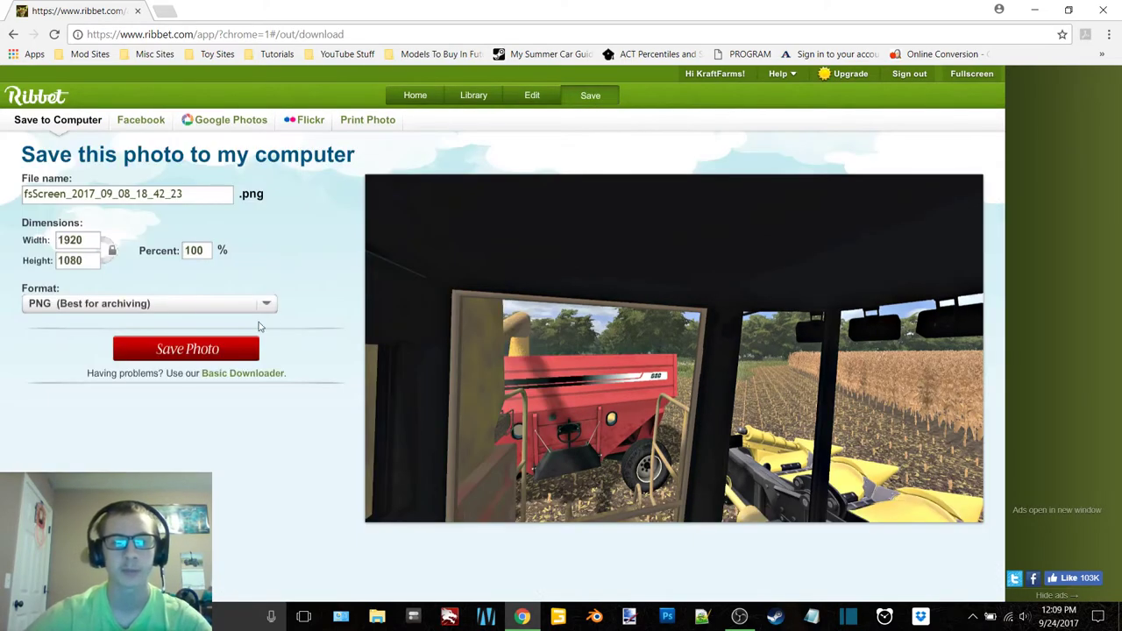
pyautogui.click(187, 349)
pyautogui.click(443, 331)
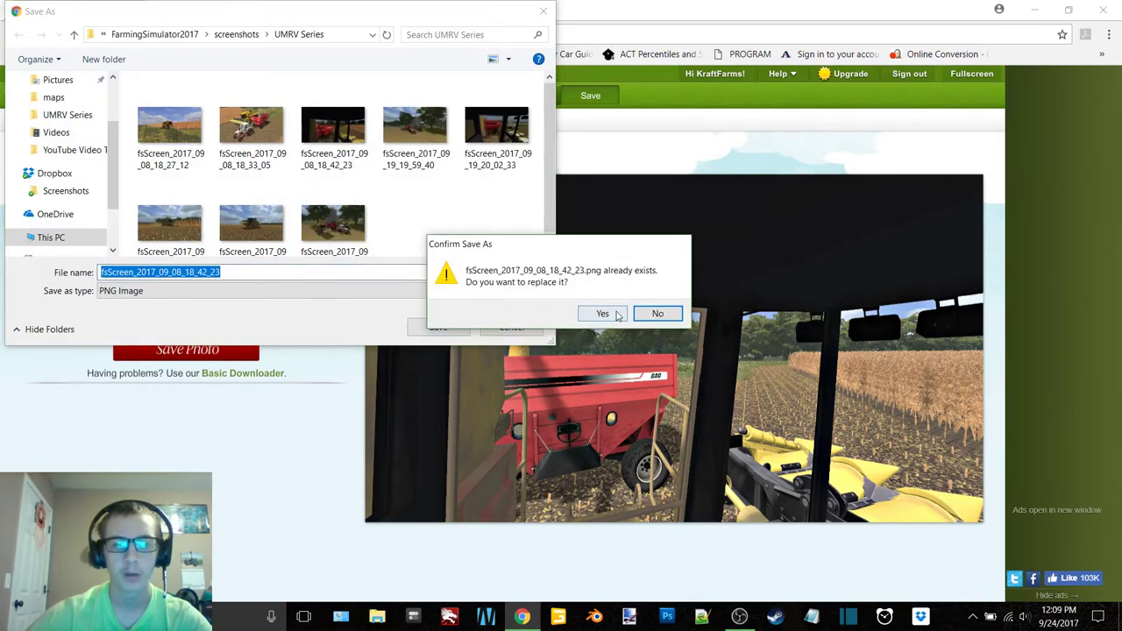
pyautogui.click(604, 313)
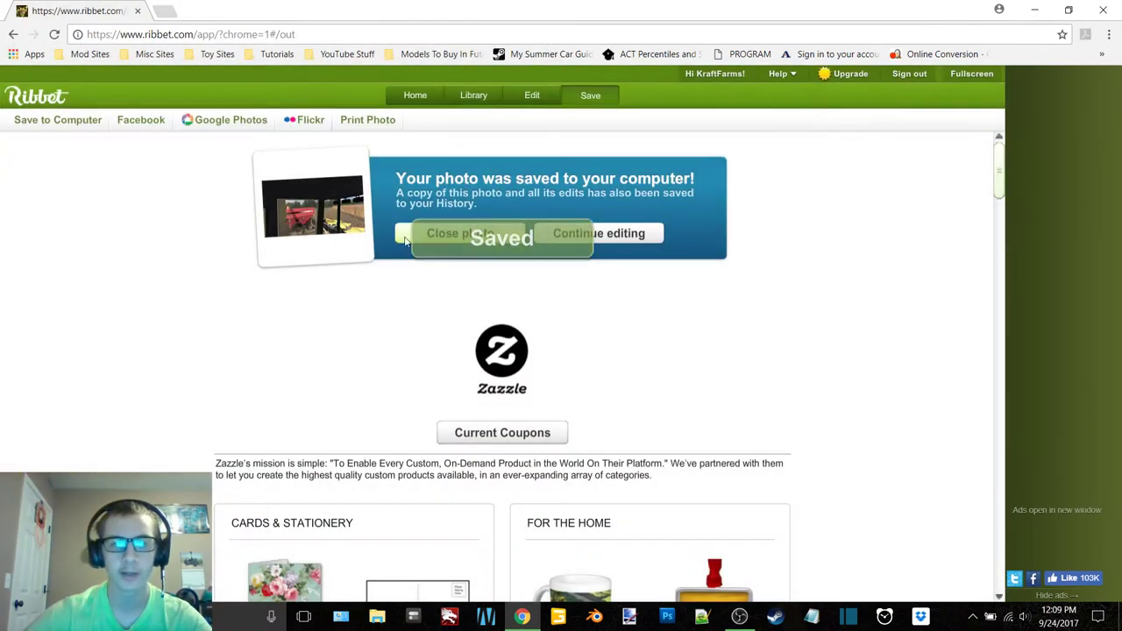
pyautogui.click(445, 234)
# Open fsScreen_2017_09_19_19_59_40 and apply Auto-Fix and Auto-Exposure to it
pyautogui.click(257, 158)
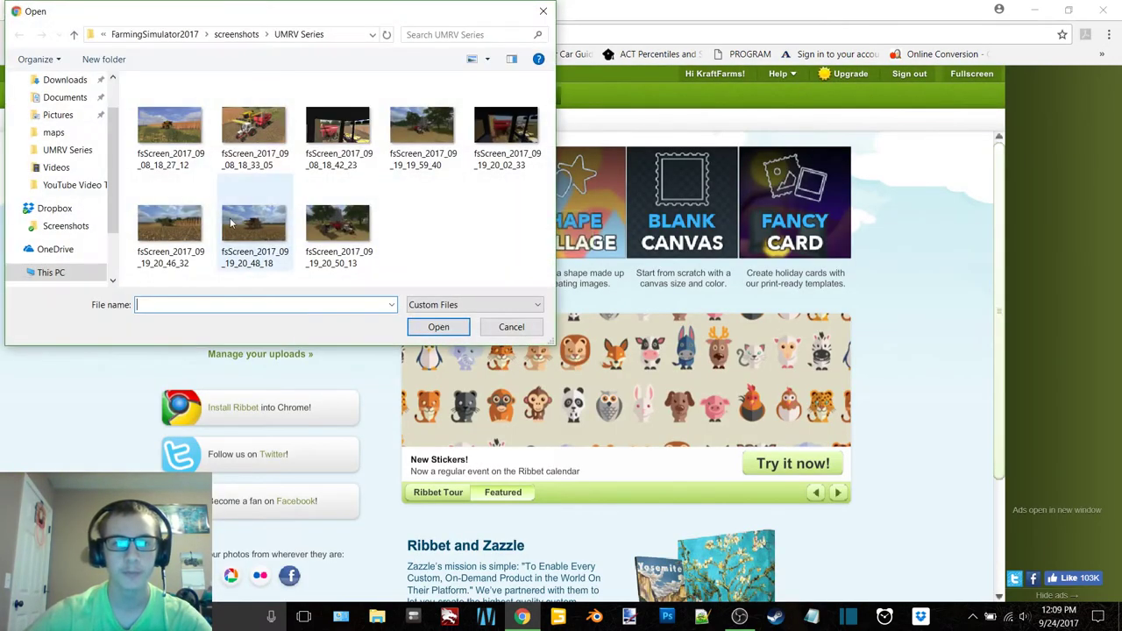
pyautogui.doubleClick(423, 123)
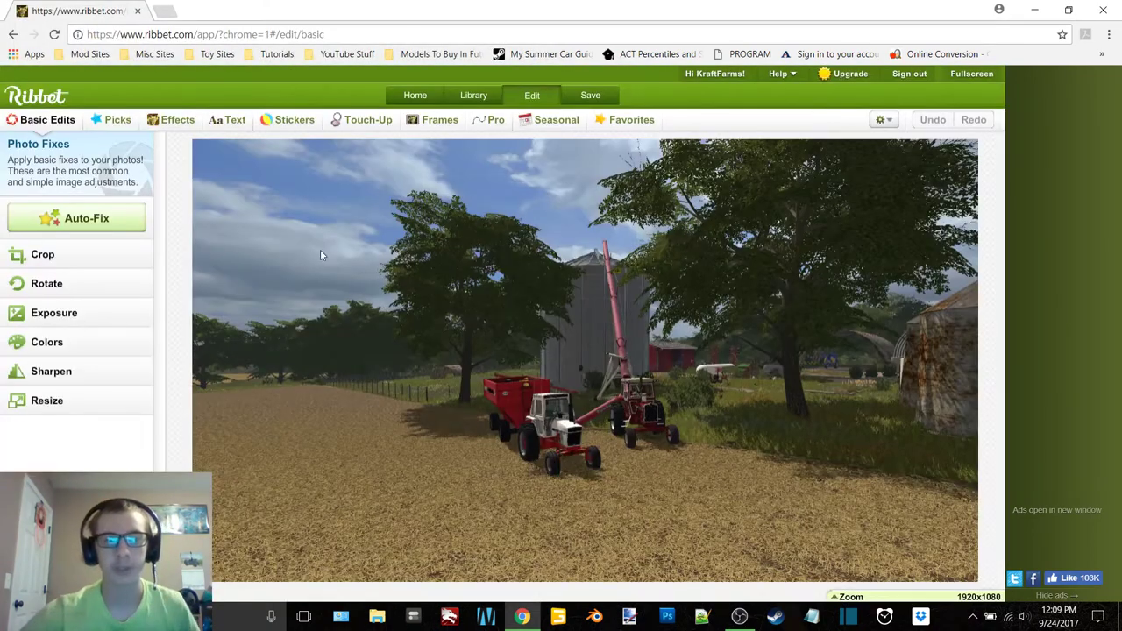
pyautogui.click(120, 230)
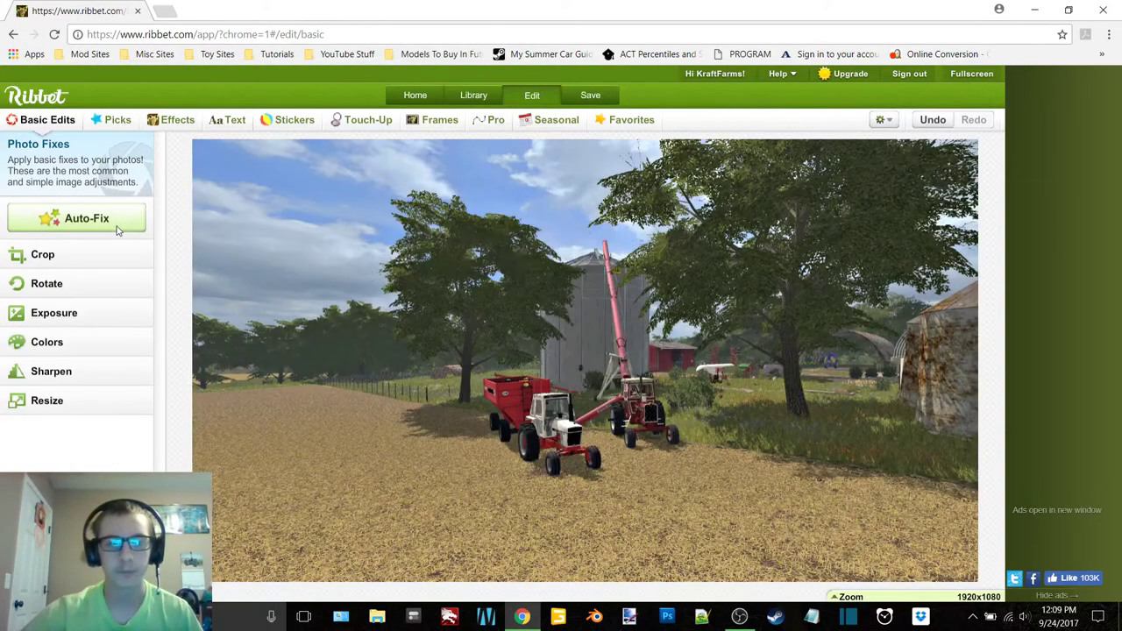
pyautogui.click(76, 351)
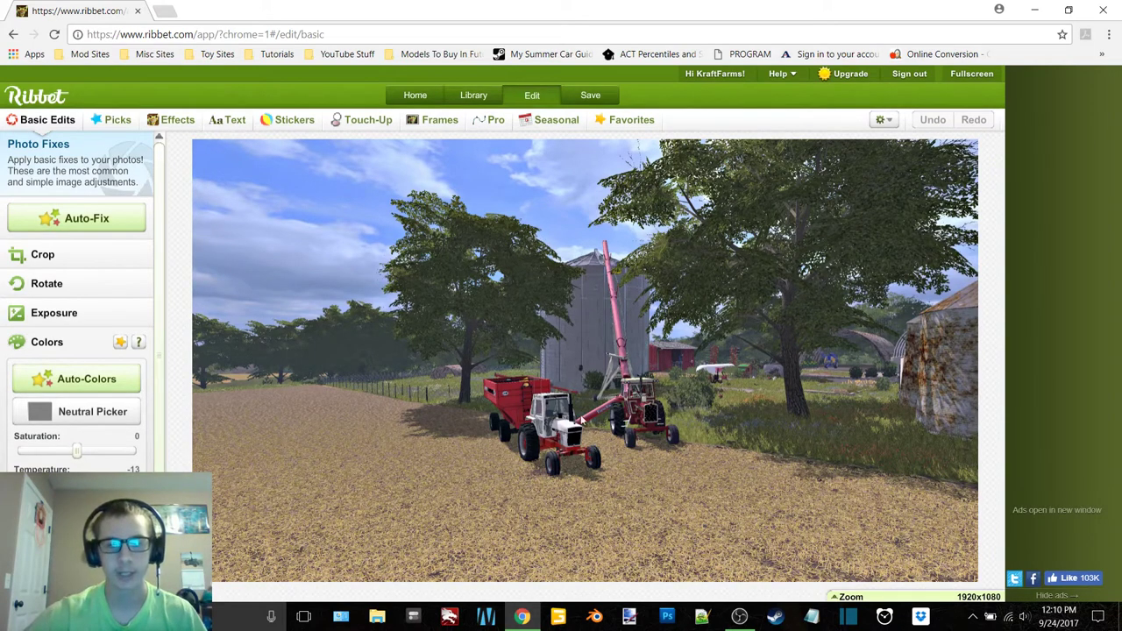
pyautogui.click(48, 342)
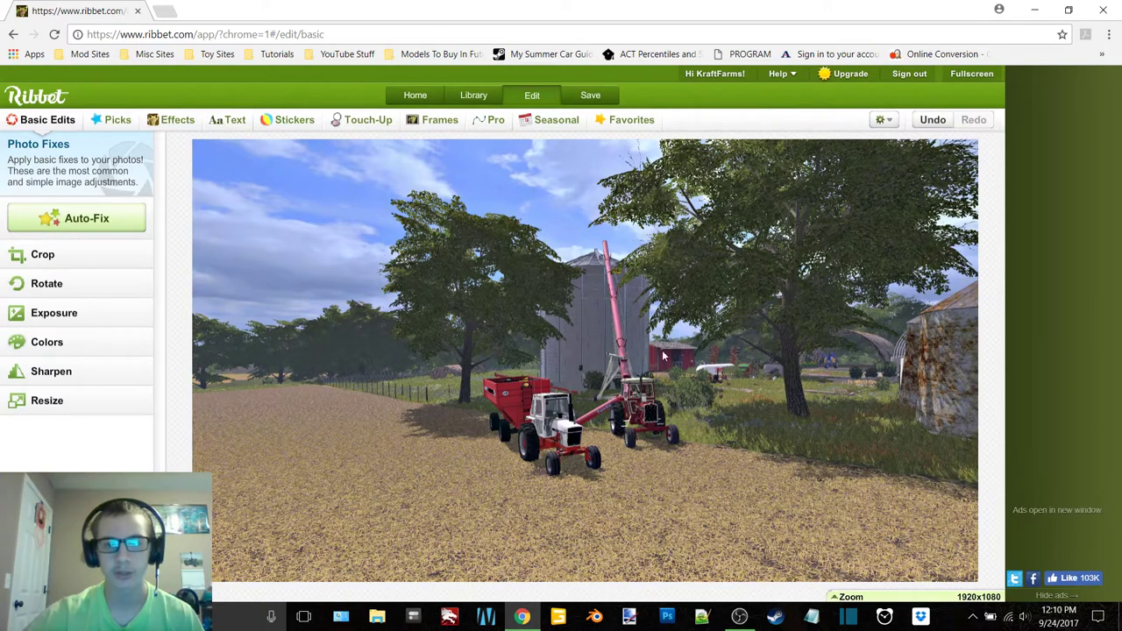
pyautogui.click(590, 95)
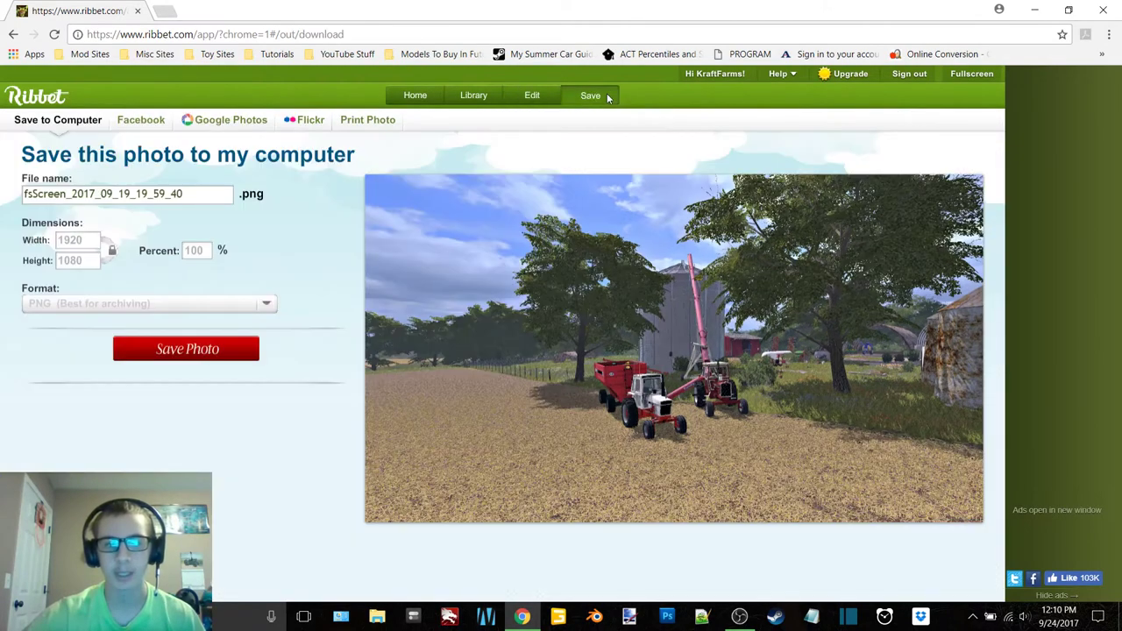
pyautogui.click(533, 95)
pyautogui.click(53, 313)
pyautogui.click(81, 354)
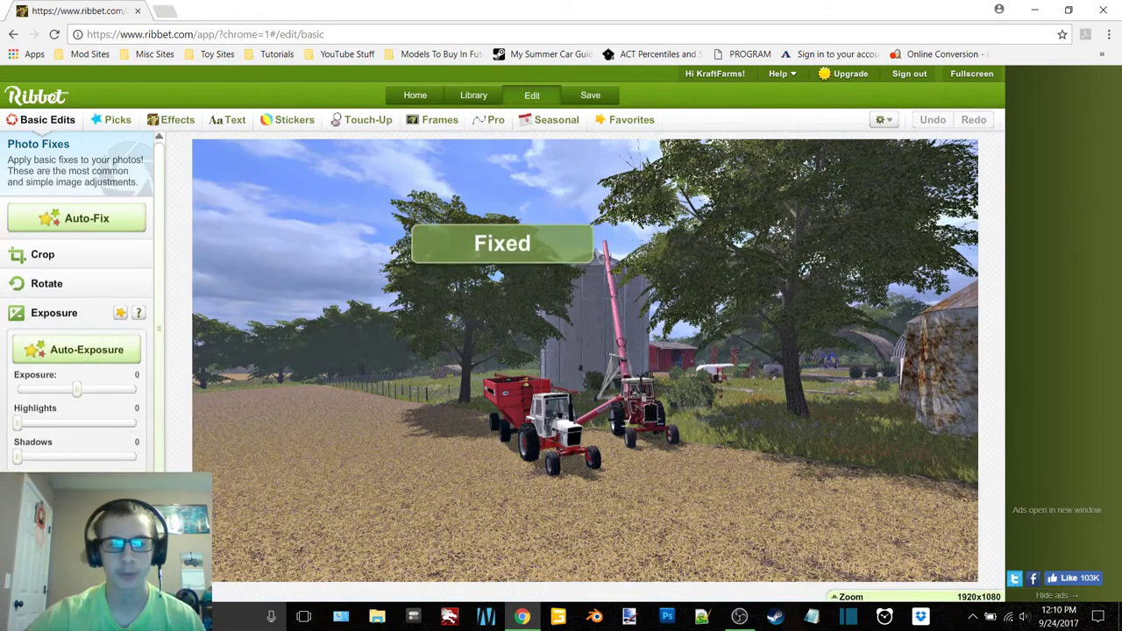
# Save it over fsScreen_2017_09_19_19_59_40.png and close the photo
pyautogui.click(590, 94)
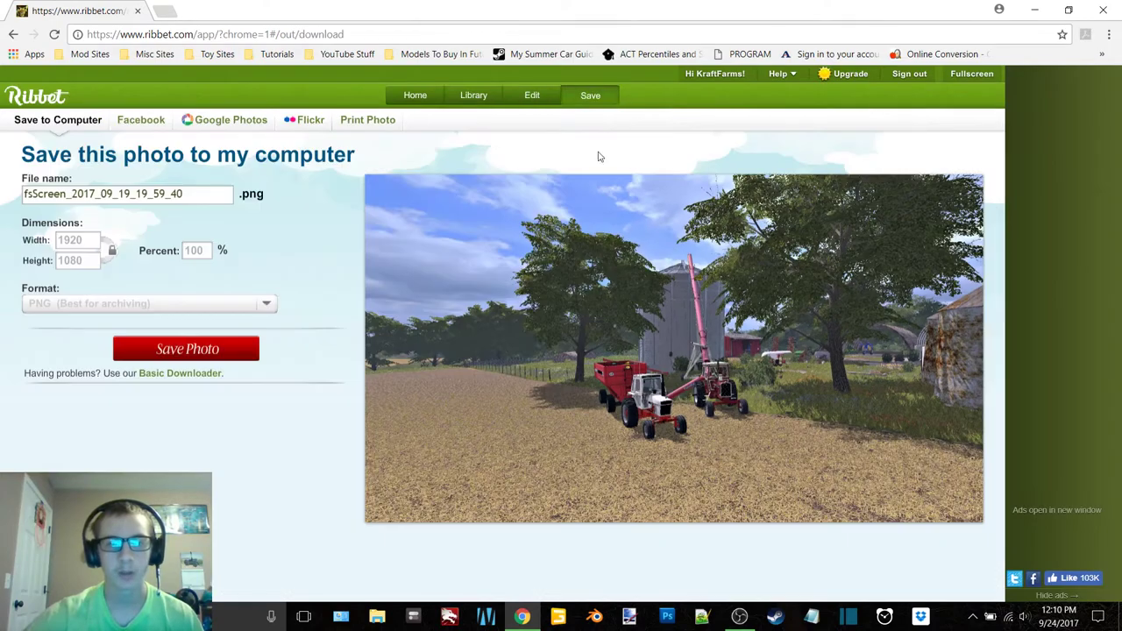
pyautogui.click(158, 349)
pyautogui.click(437, 327)
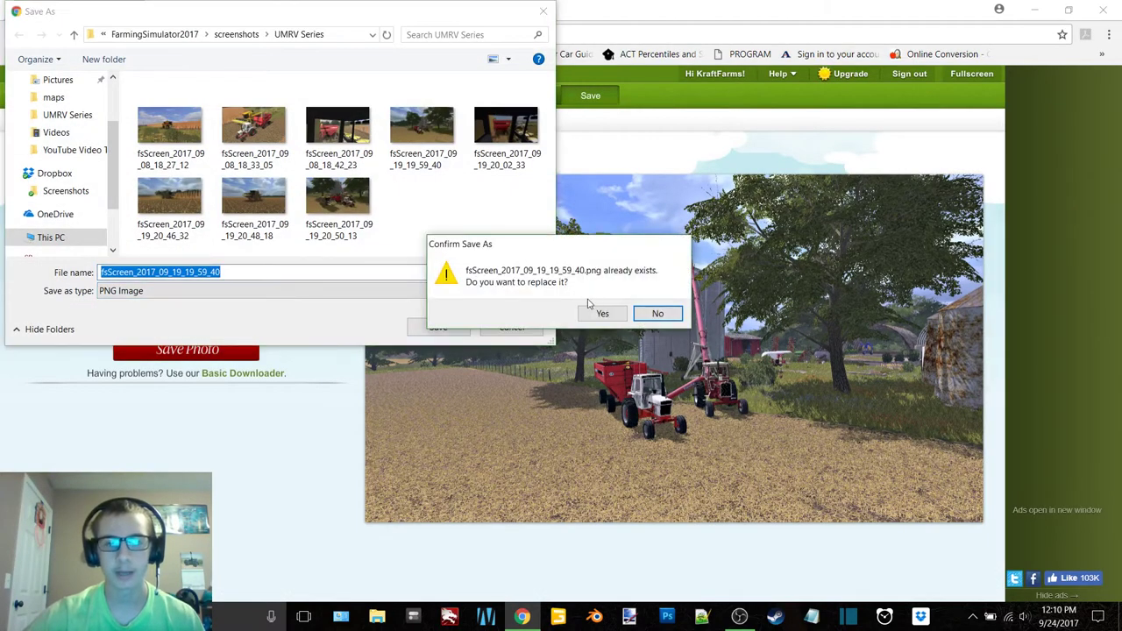
pyautogui.click(603, 314)
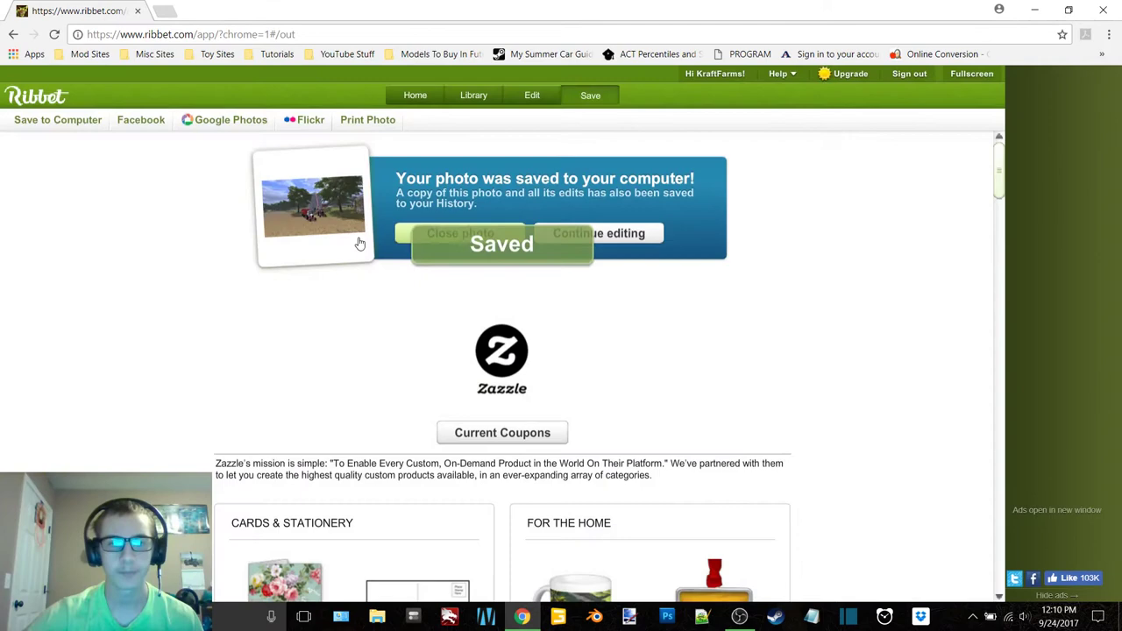
pyautogui.click(406, 239)
# Upload the cab-view grain cart screenshot and apply Auto-Fix
pyautogui.click(260, 161)
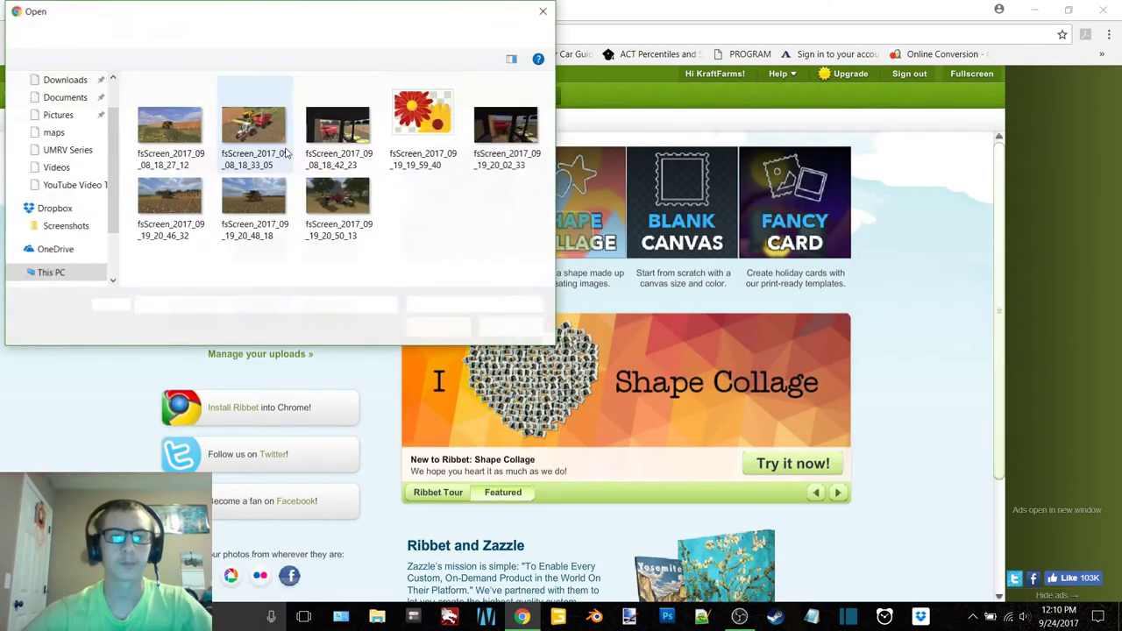
pyautogui.doubleClick(518, 127)
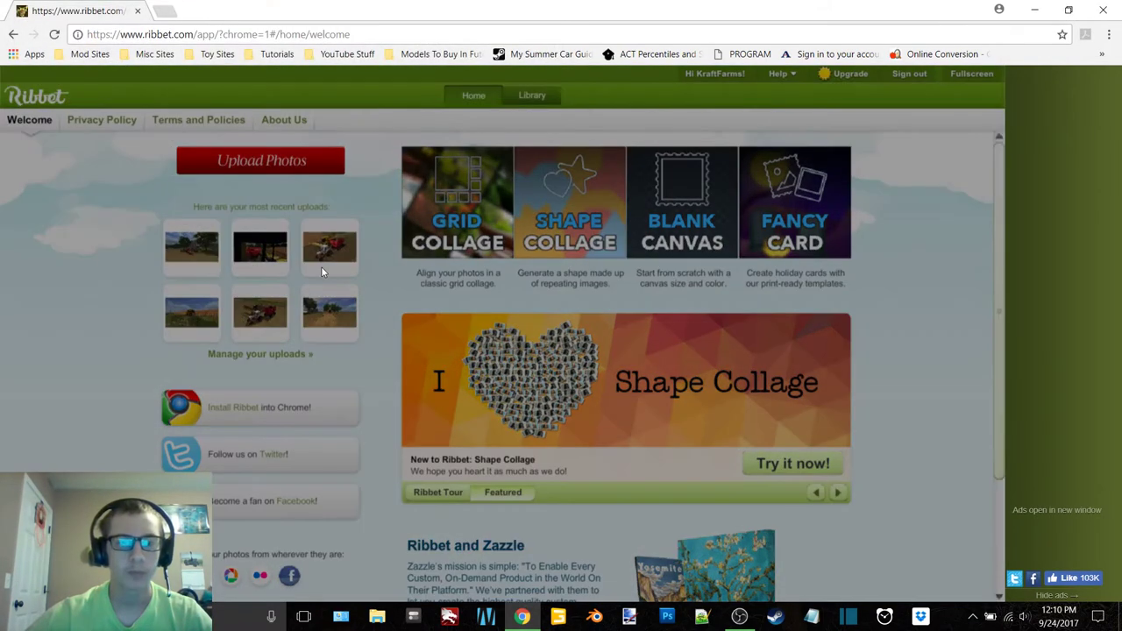
pyautogui.click(321, 263)
pyautogui.click(115, 225)
pyautogui.click(78, 344)
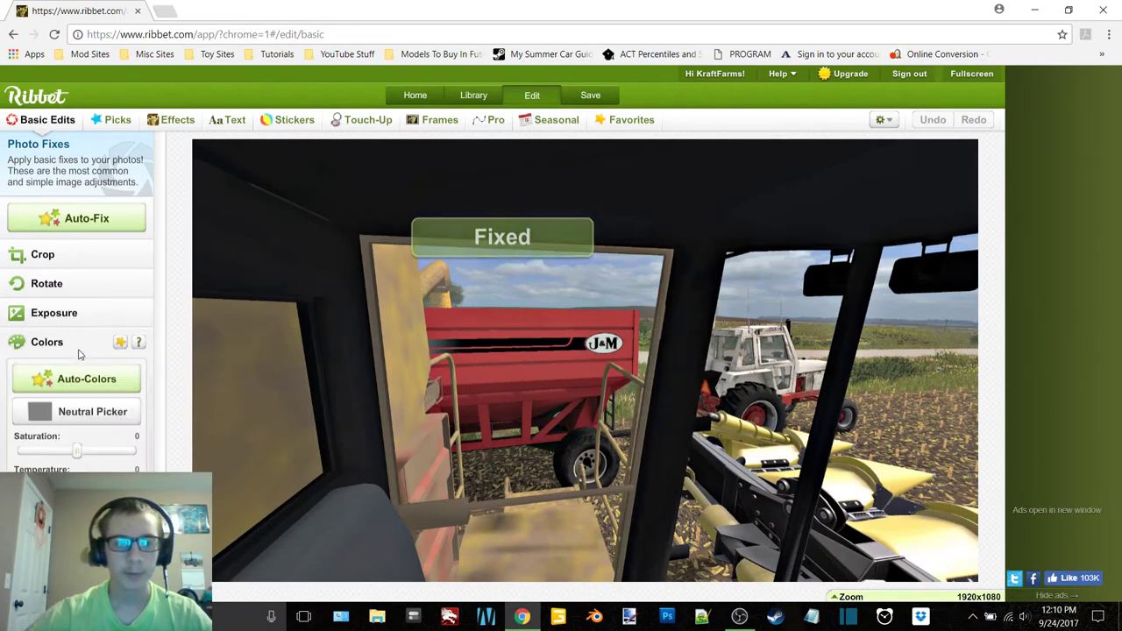
pyautogui.click(52, 342)
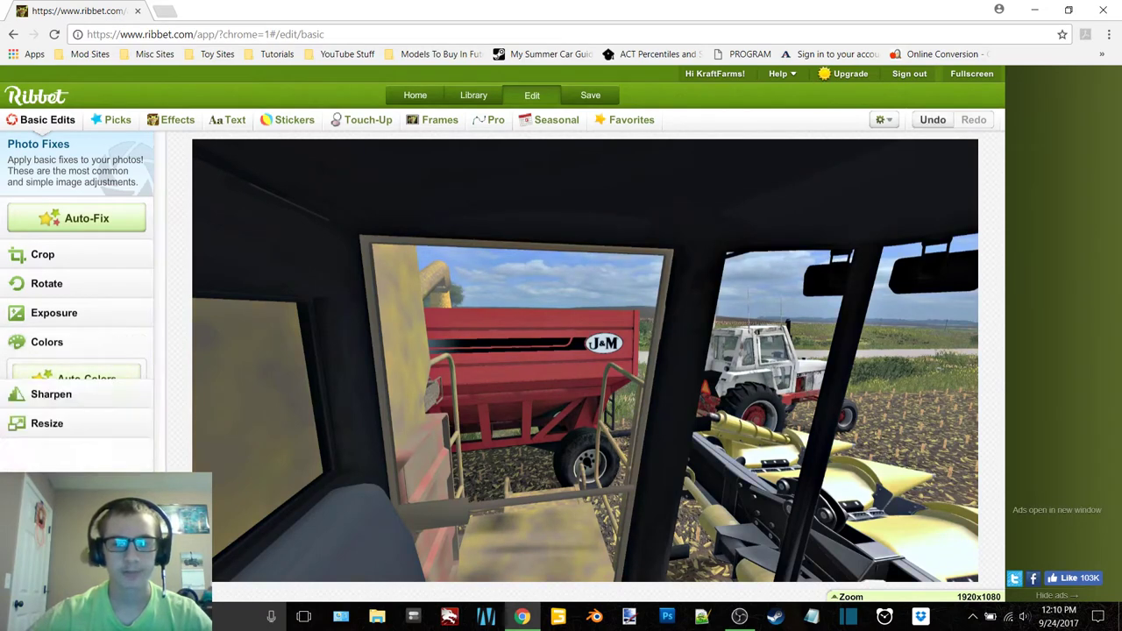
# Save it over fsScreen_2017_09_19_20_02_33.png, close it, and reopen the upload chooser
pyautogui.click(588, 94)
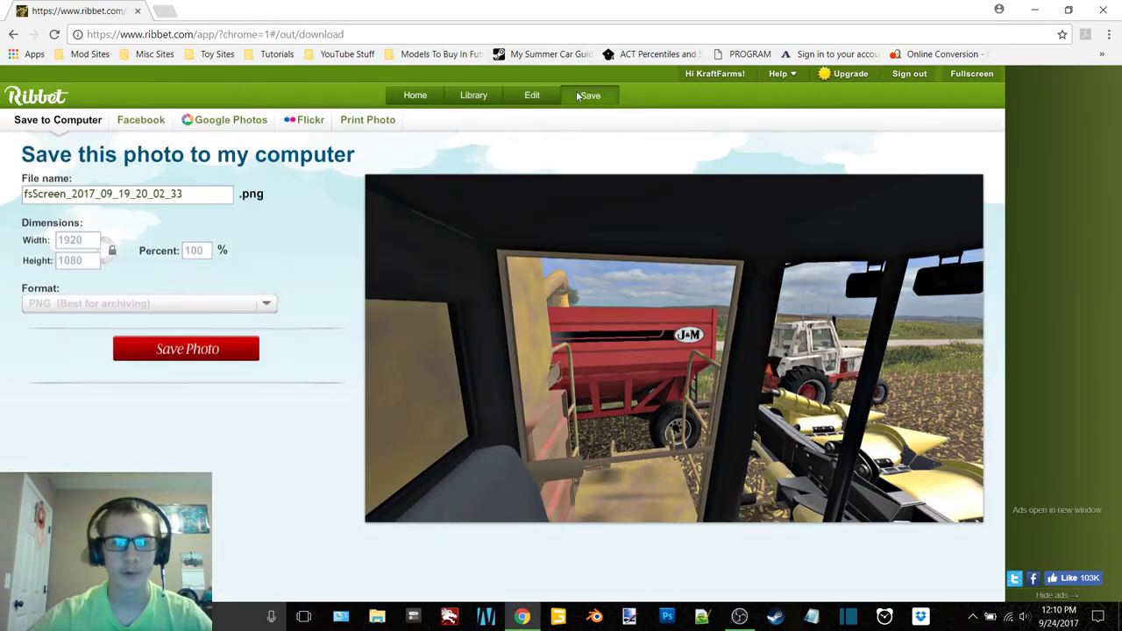
pyautogui.click(188, 349)
pyautogui.click(467, 330)
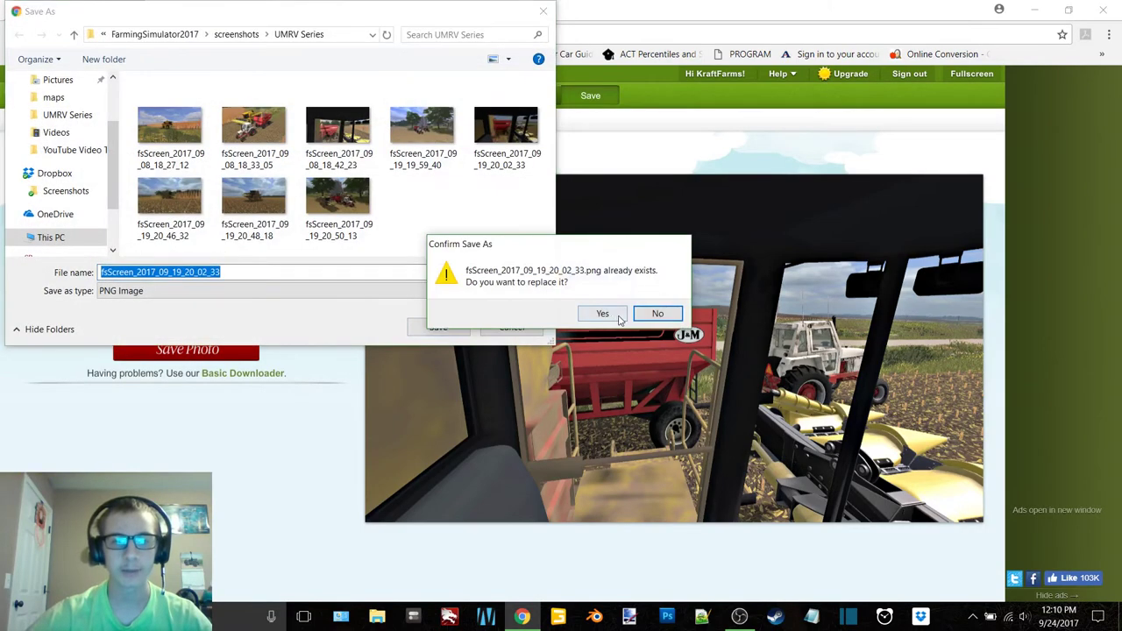
pyautogui.click(602, 313)
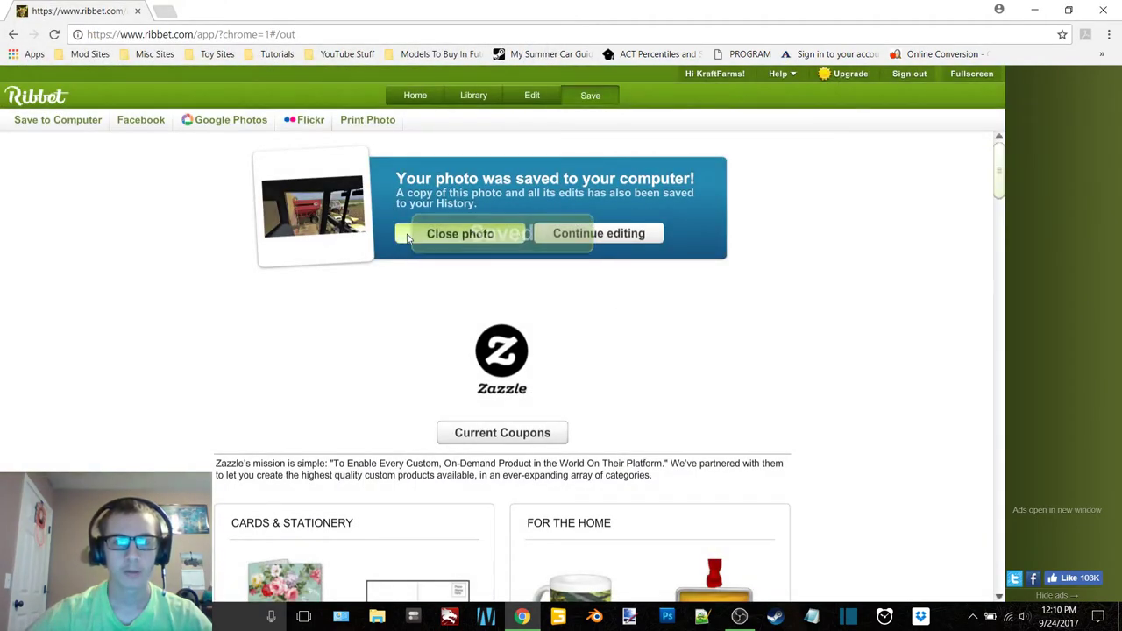
pyautogui.click(412, 239)
pyautogui.click(331, 167)
# Open fsScreen_2017_09_19_20_46_32 and apply Auto-Fix and Auto-Exposure
pyautogui.doubleClick(169, 195)
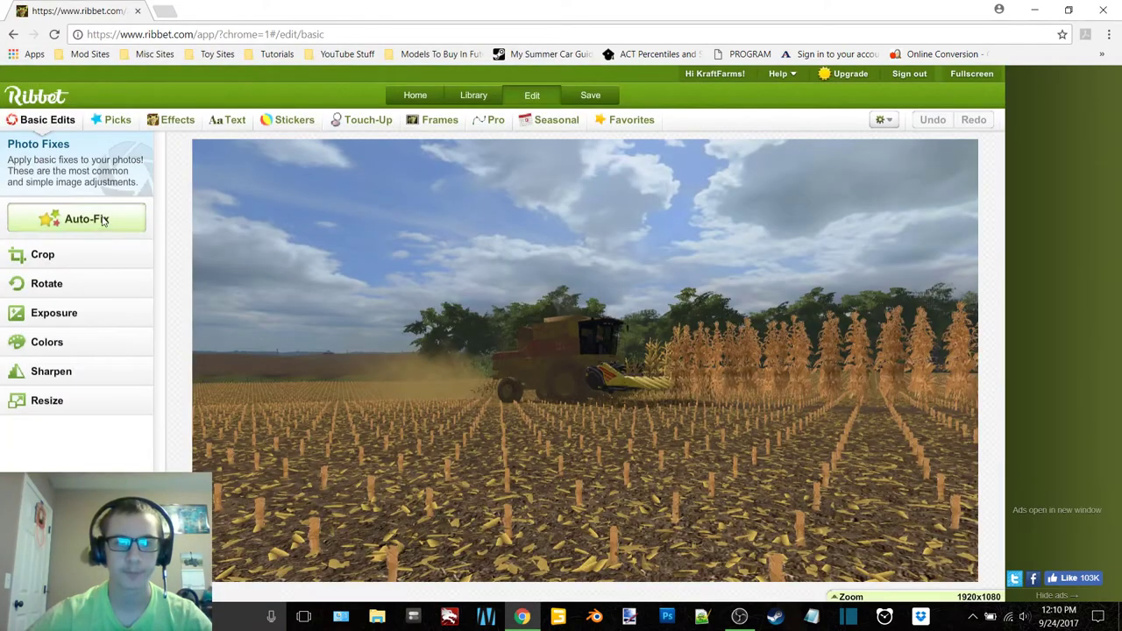
pyautogui.click(104, 220)
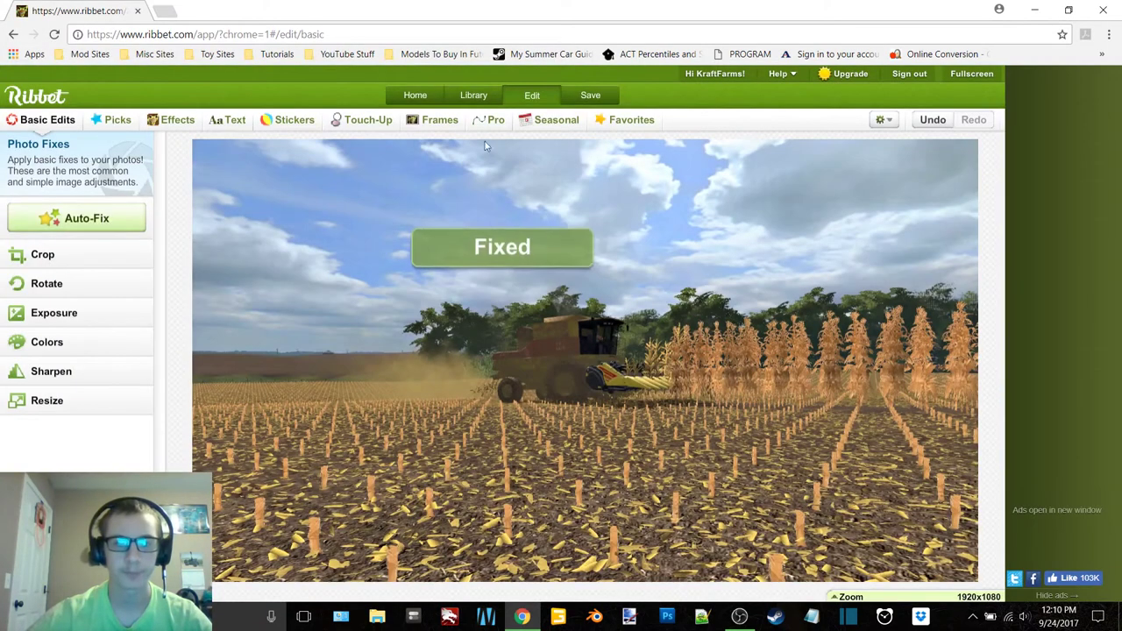
pyautogui.click(62, 342)
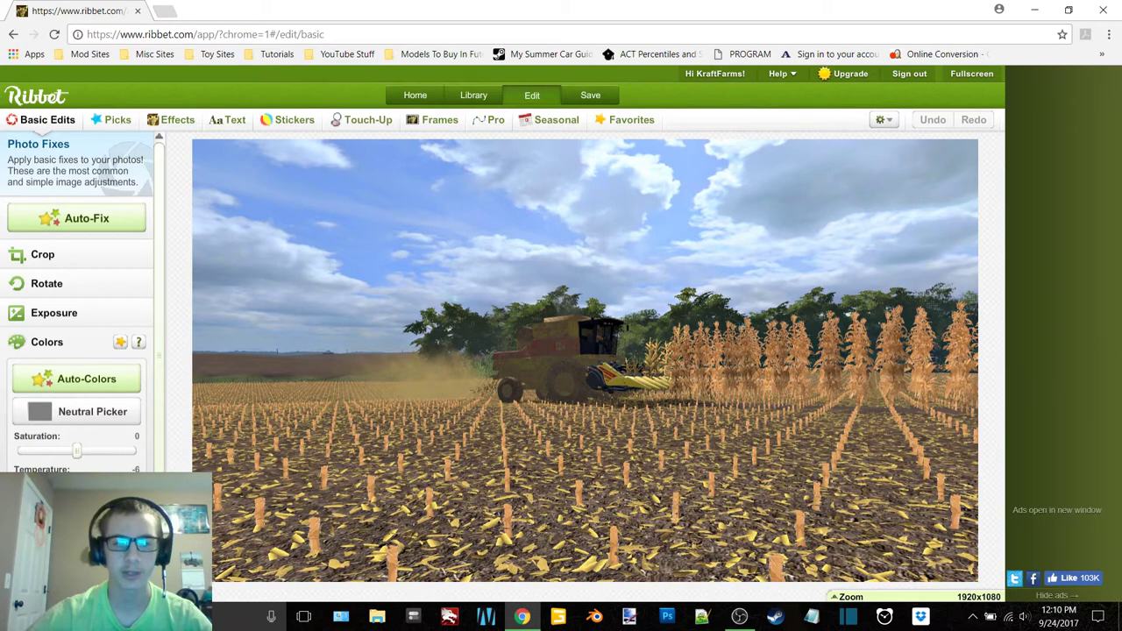
pyautogui.click(61, 342)
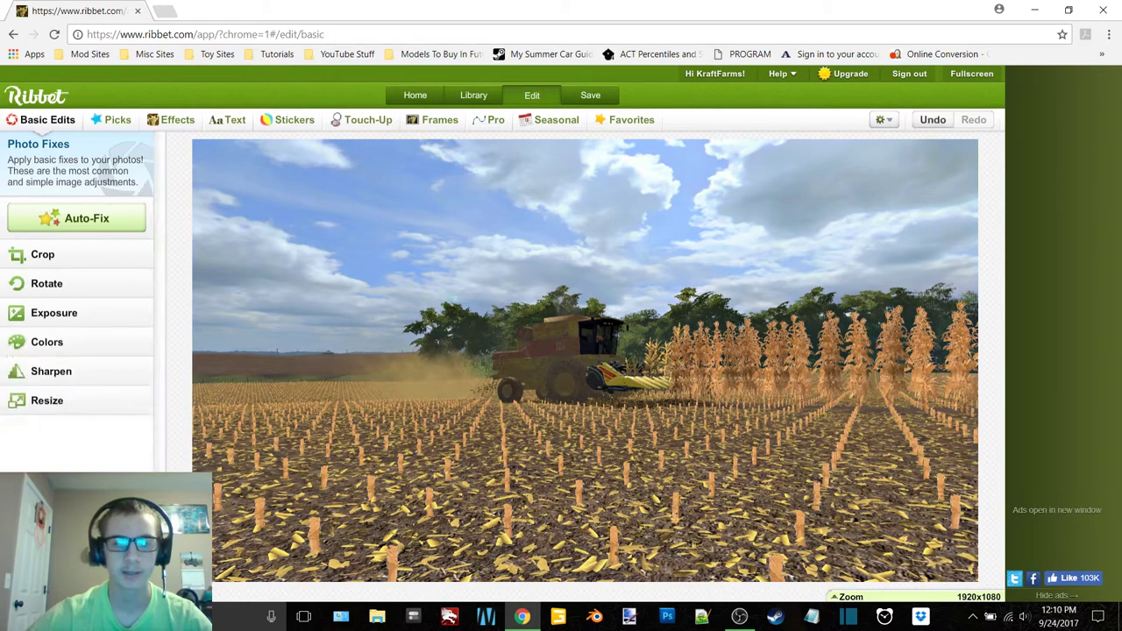
pyautogui.click(59, 342)
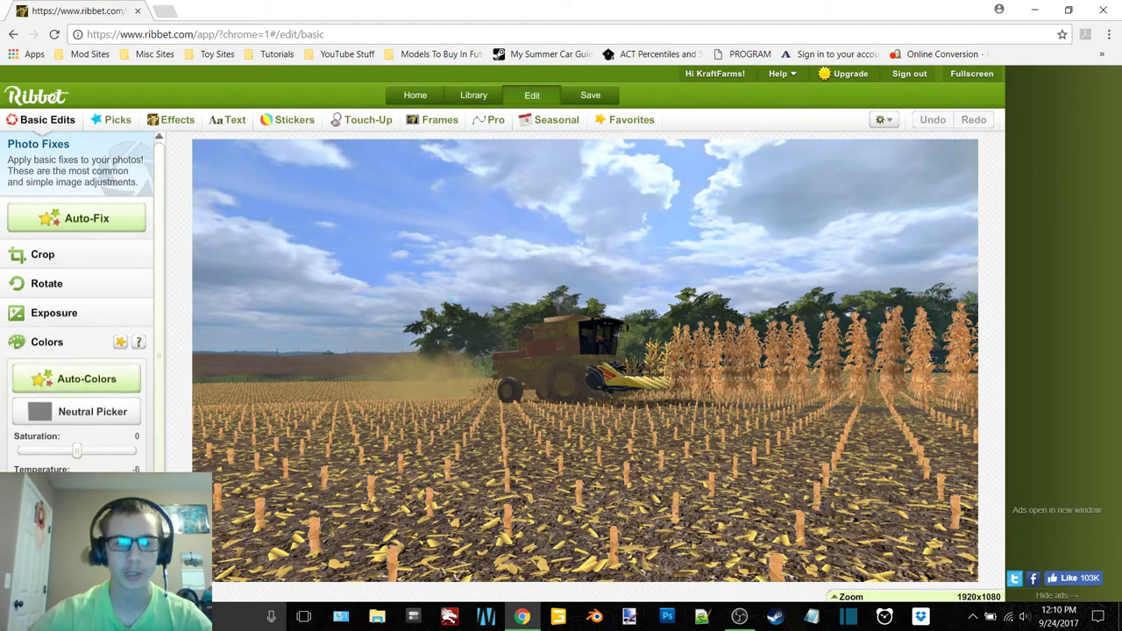
pyautogui.click(79, 344)
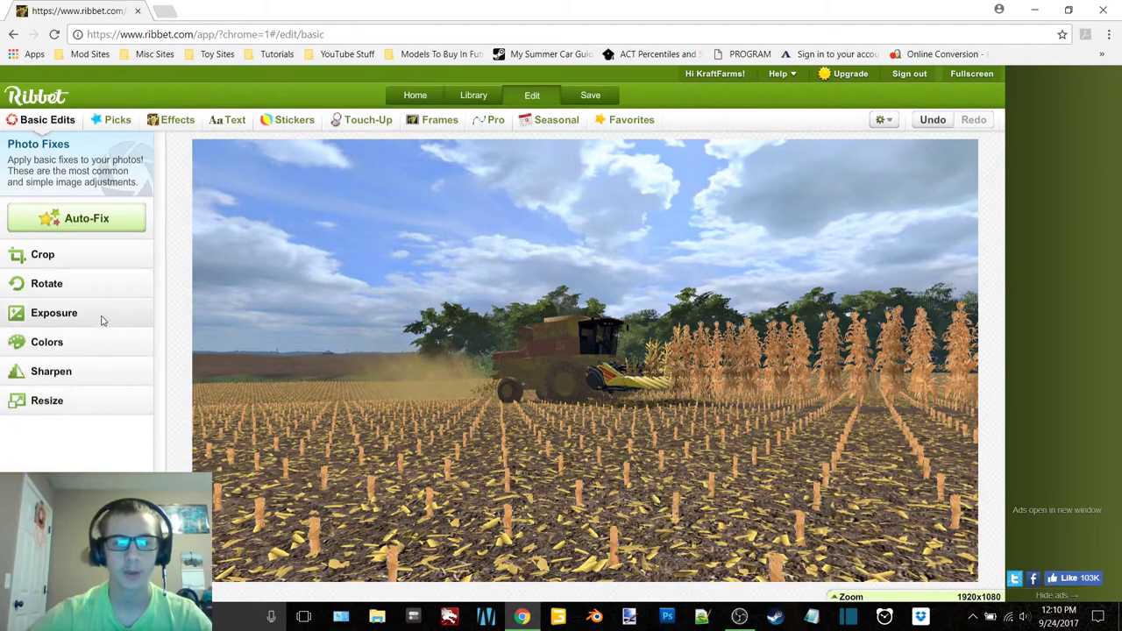
pyautogui.click(98, 315)
pyautogui.click(88, 351)
pyautogui.click(53, 313)
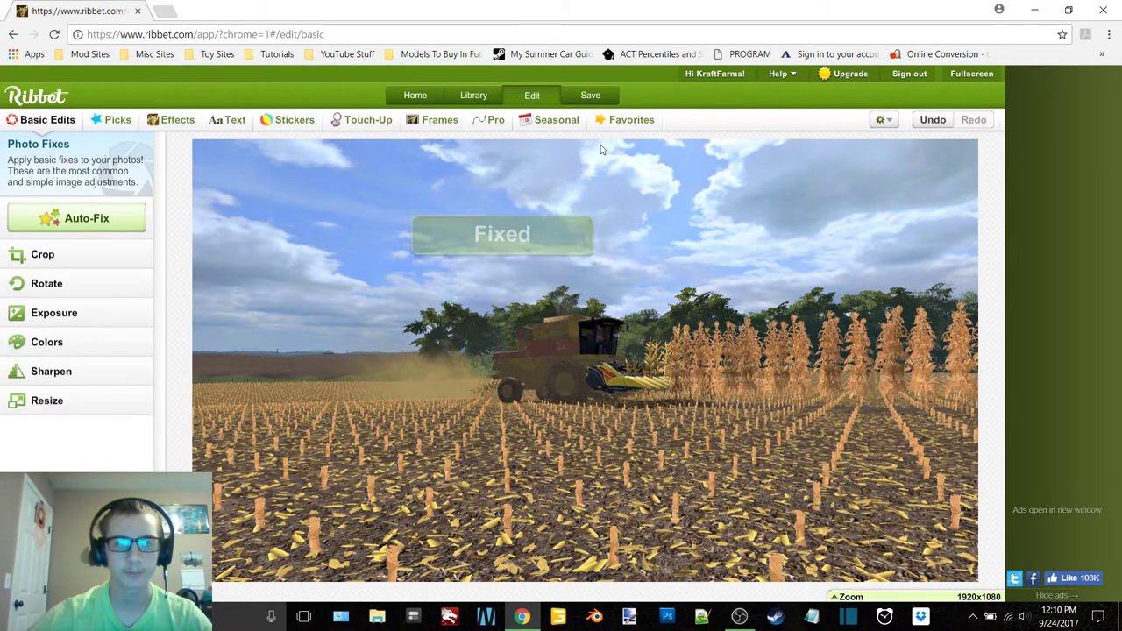
# Save the edited photo over fsScreen_2017_09_19_20_46_32.png
pyautogui.click(590, 94)
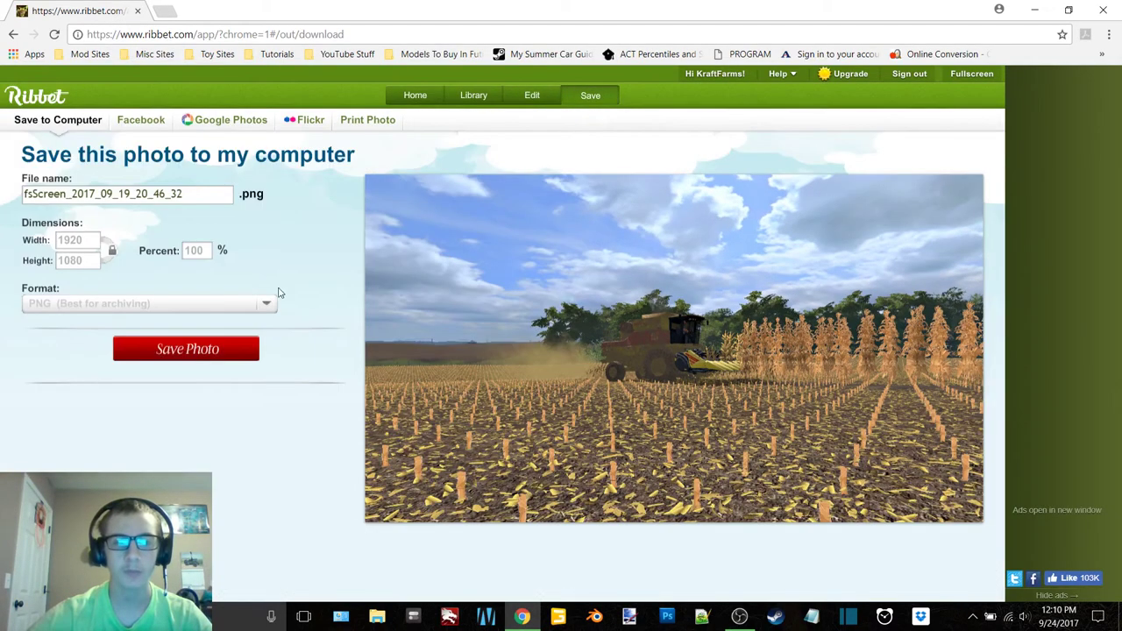
pyautogui.click(231, 349)
pyautogui.click(436, 325)
pyautogui.click(624, 316)
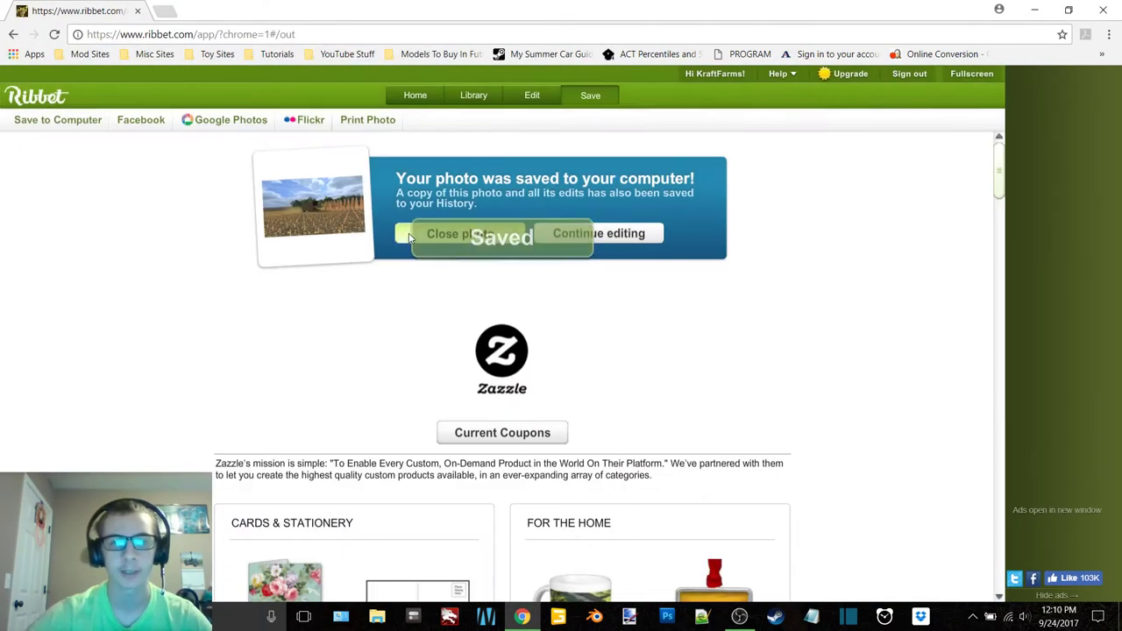
# Close the previous photo, upload the front-view harvester screenshot, and apply Auto-Fix and Auto-Exposure
pyautogui.click(438, 233)
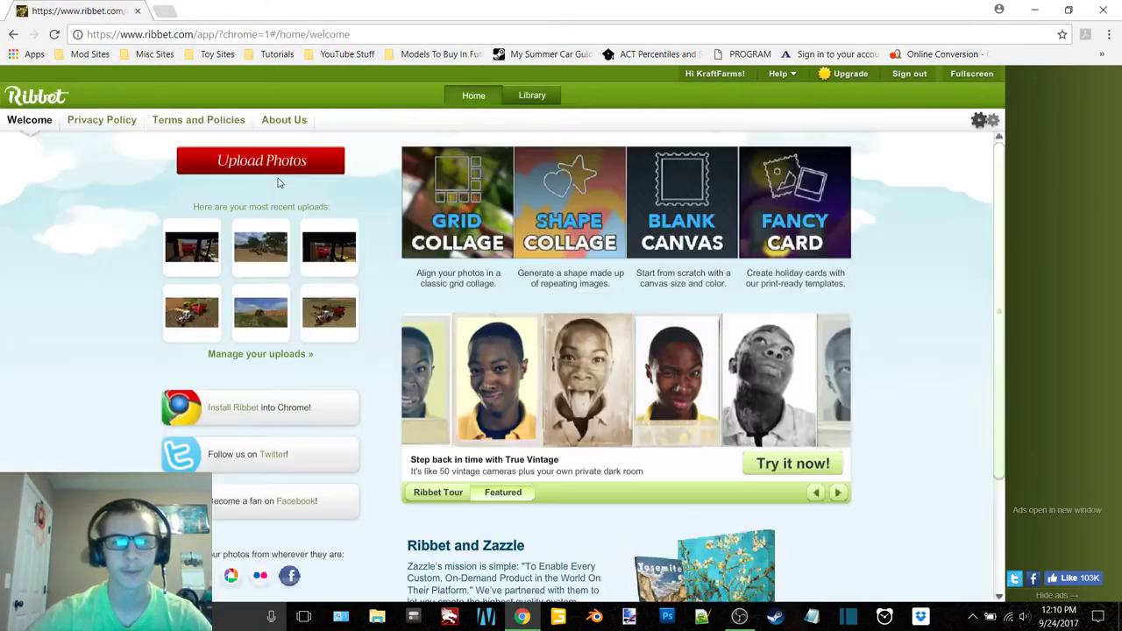
pyautogui.click(277, 167)
pyautogui.doubleClick(256, 219)
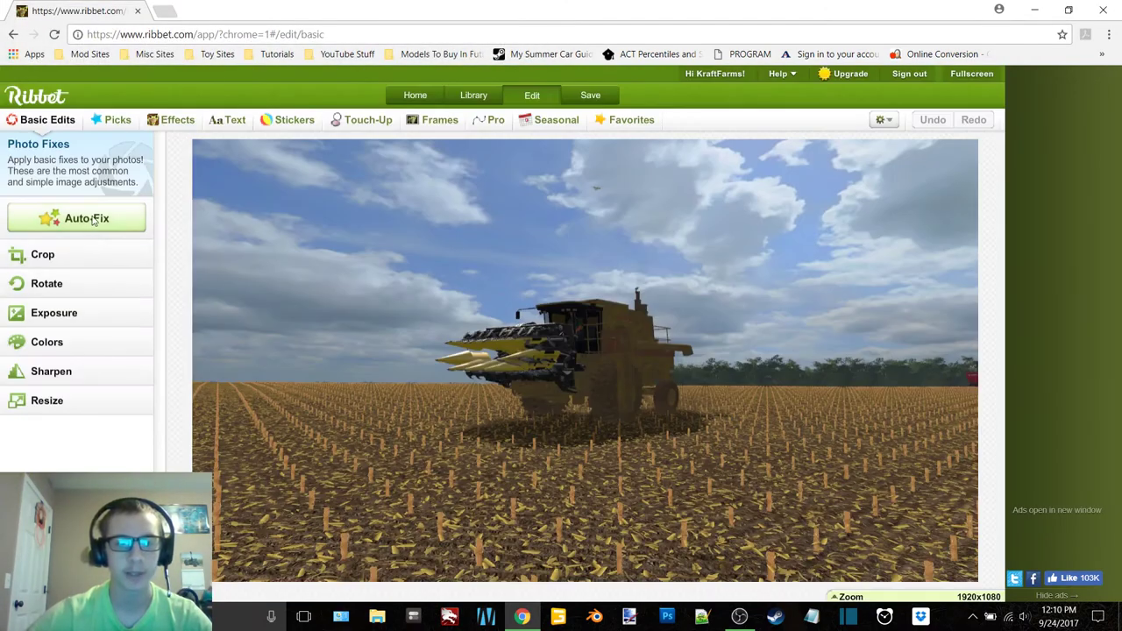
pyautogui.click(93, 221)
pyautogui.click(88, 341)
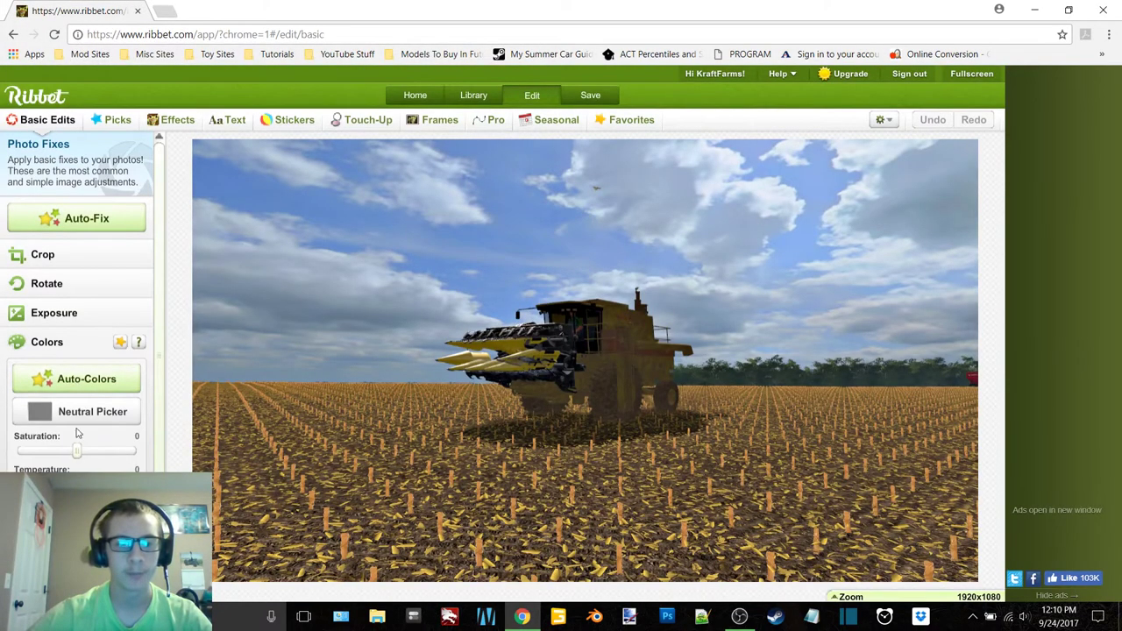
pyautogui.click(100, 313)
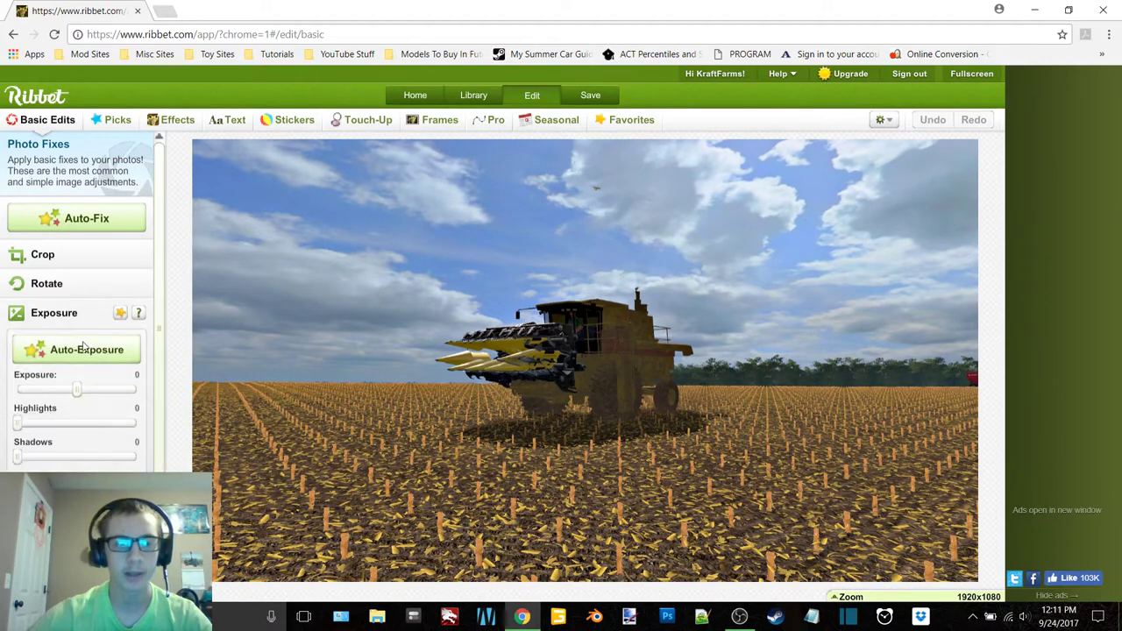
pyautogui.click(87, 350)
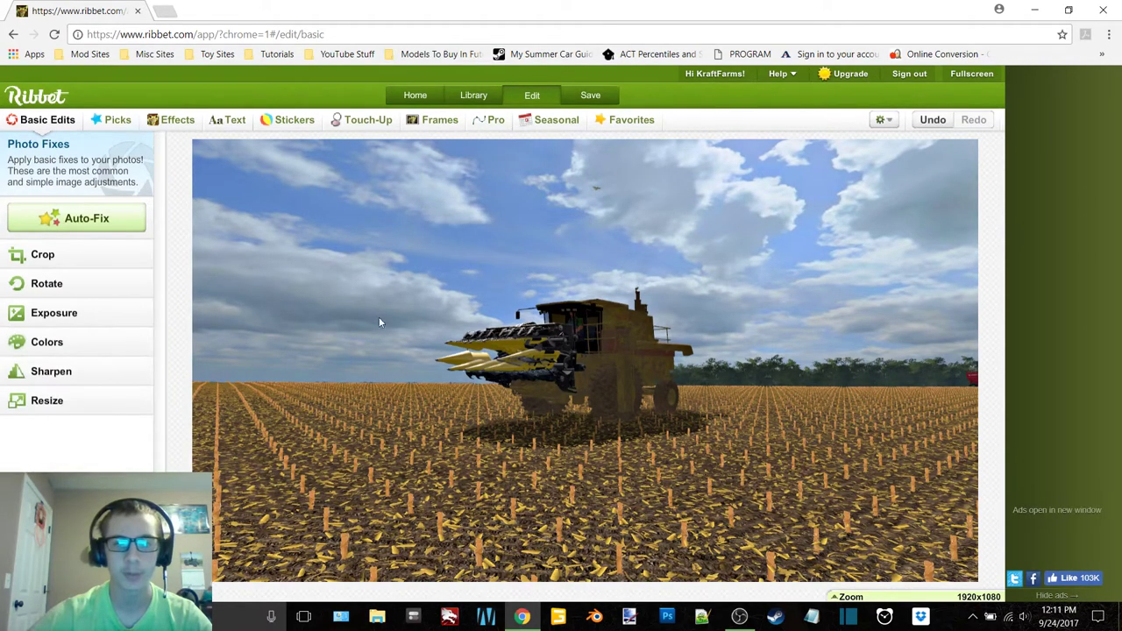
# Save the edited photo over fsScreen_2017_09_19_20_48_18.png
pyautogui.click(590, 94)
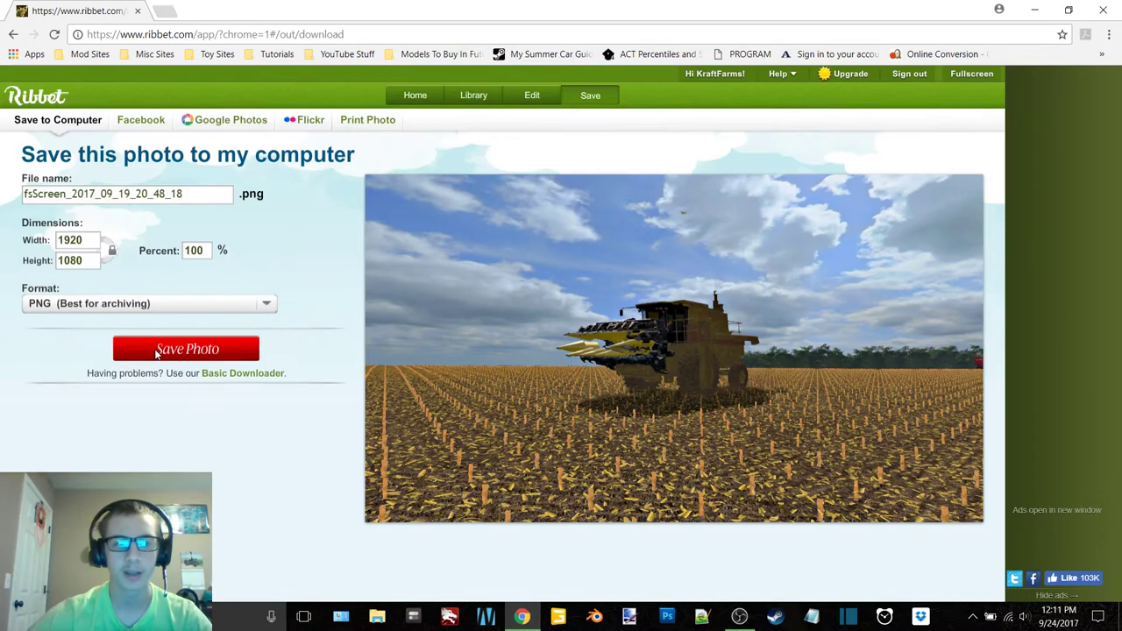
pyautogui.click(188, 350)
pyautogui.click(424, 326)
pyautogui.click(602, 313)
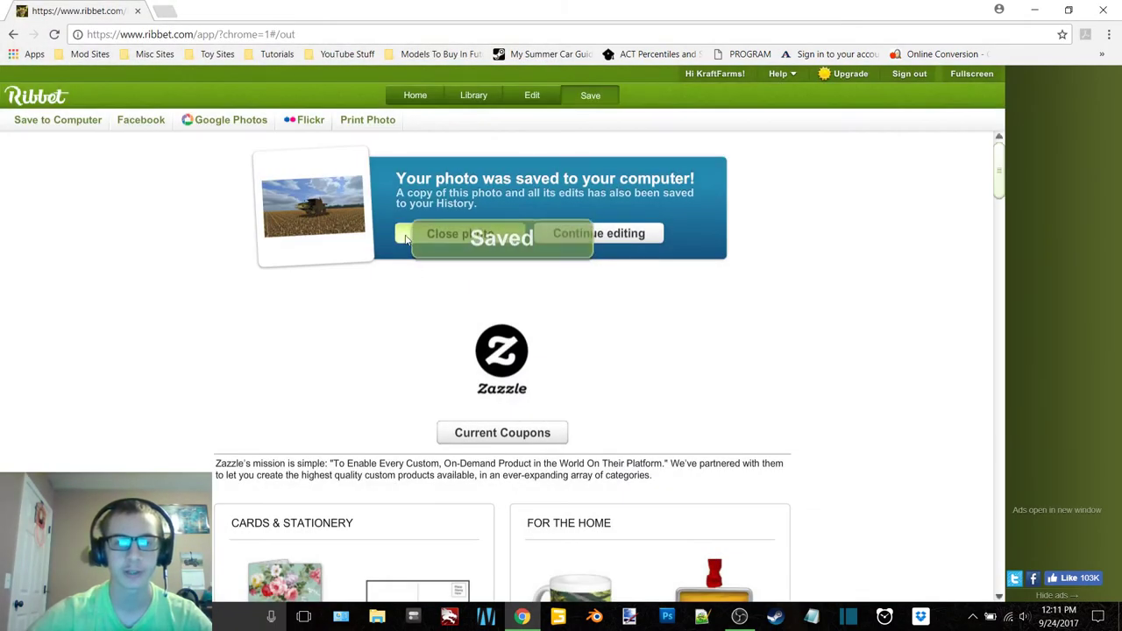
# Load the farmyard grain-cart screenshot into Ribbet and auto-fix its lighting and colours
pyautogui.click(410, 239)
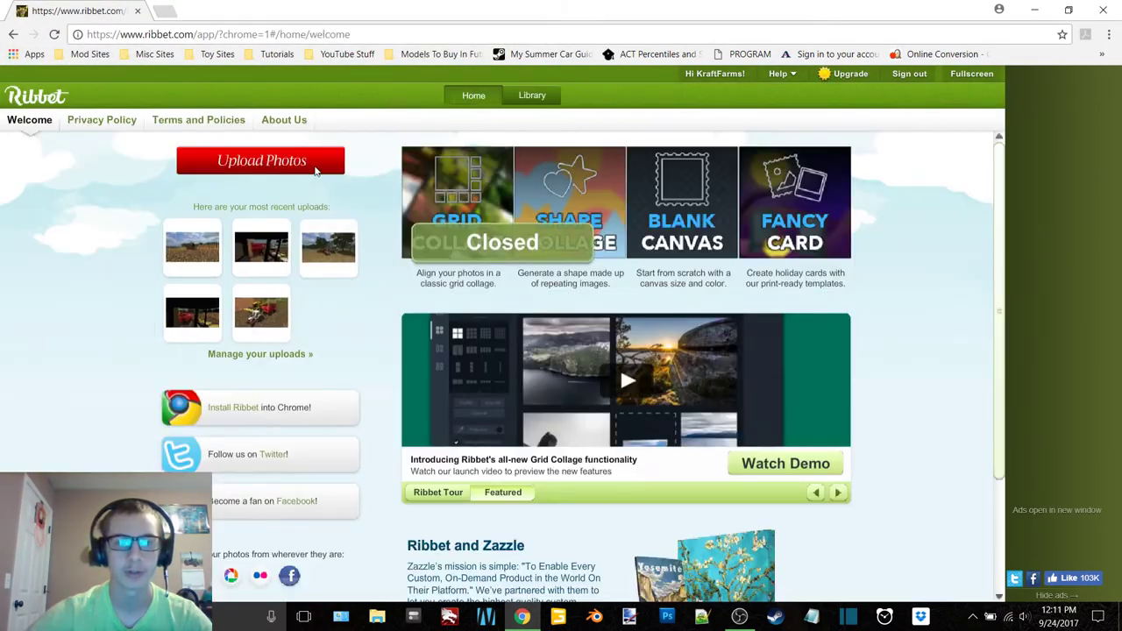
pyautogui.click(313, 160)
pyautogui.doubleClick(339, 214)
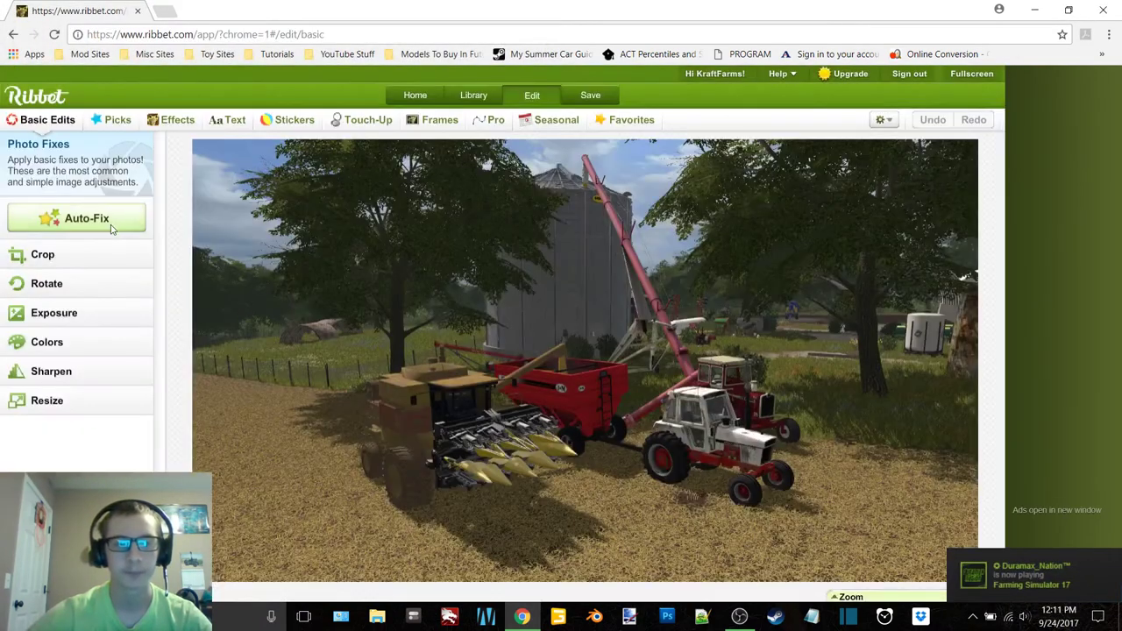
pyautogui.click(112, 225)
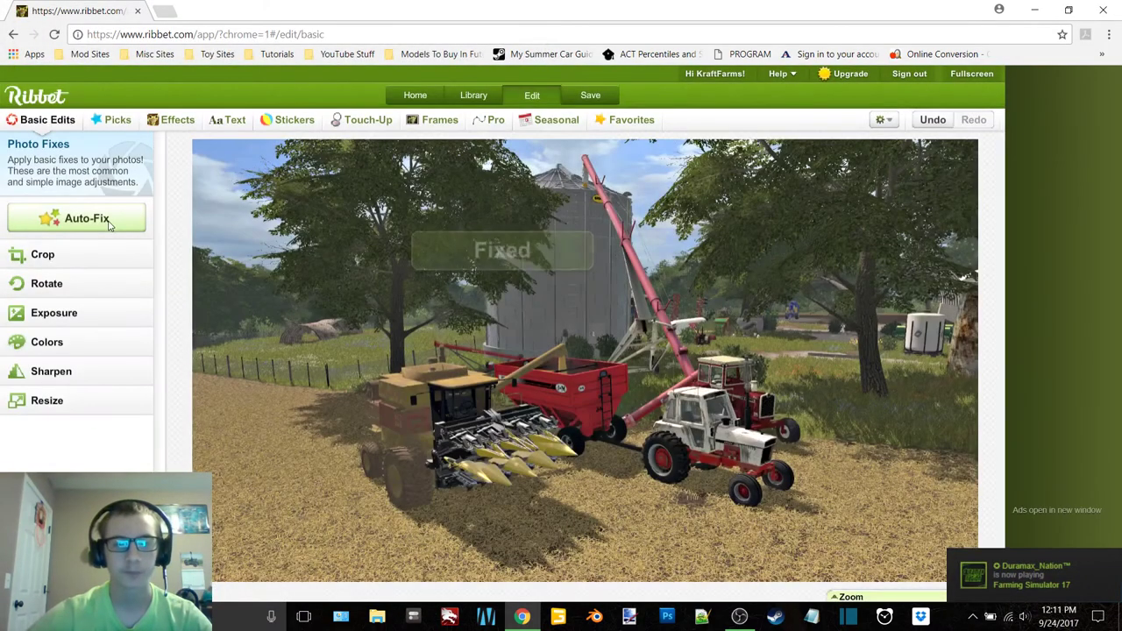
pyautogui.click(61, 344)
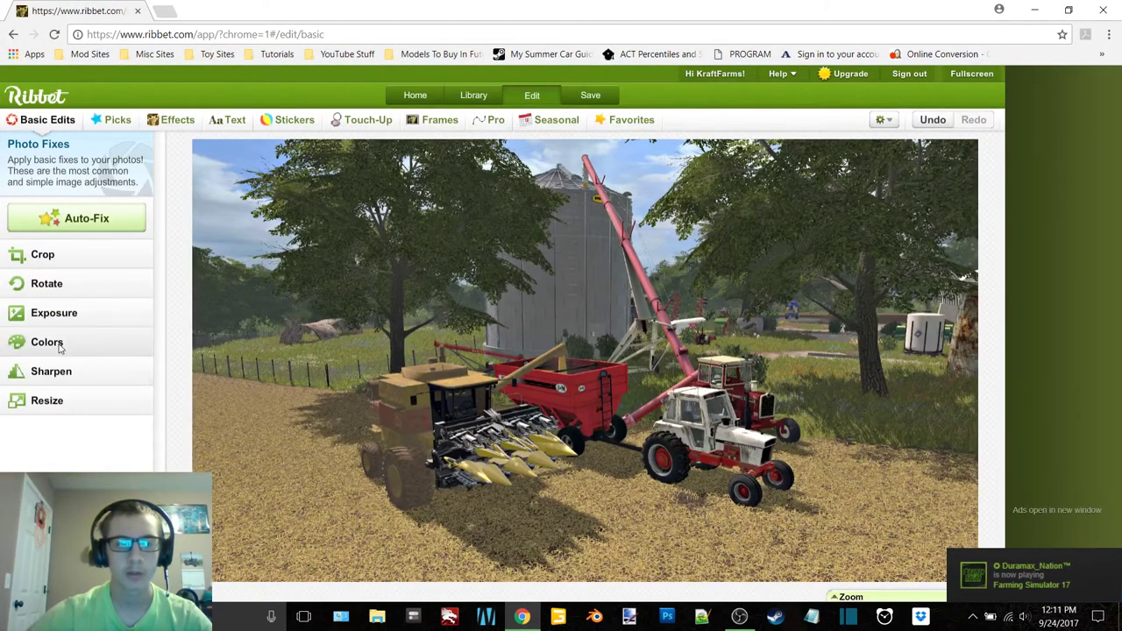
pyautogui.click(75, 381)
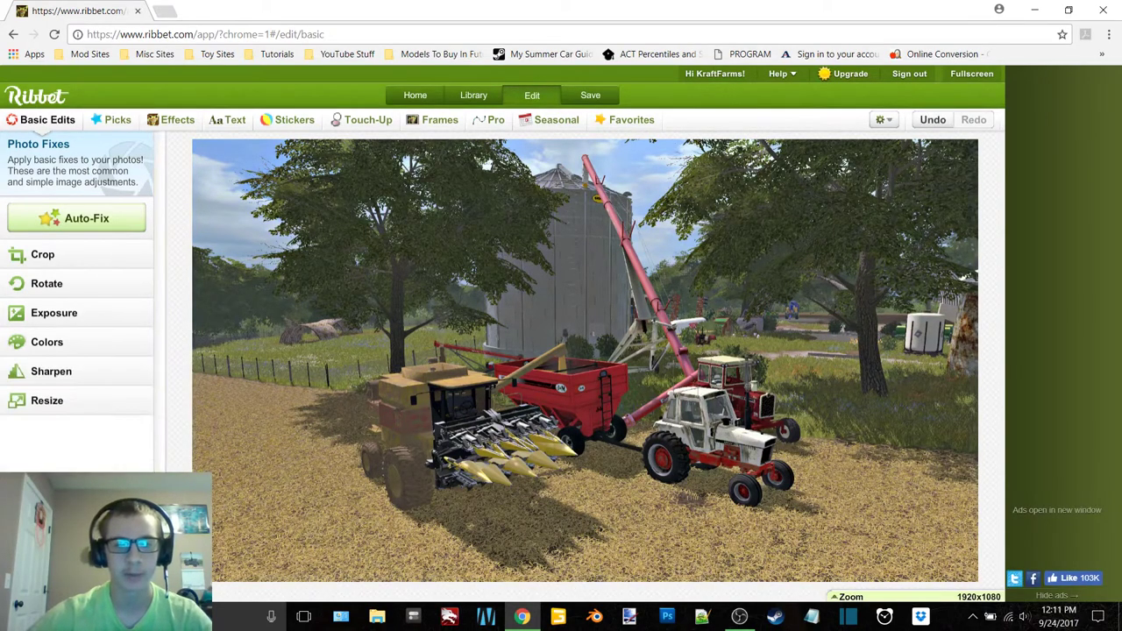
pyautogui.click(53, 313)
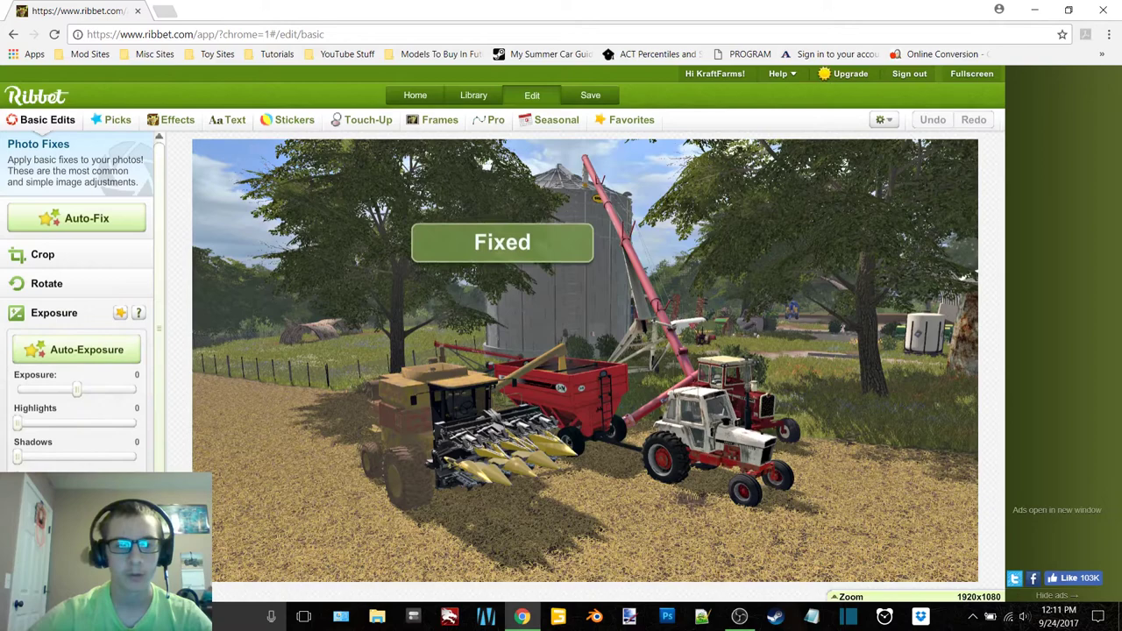
# Save the photo as PNG over fsScreen_2017_09_19_20_50_13 and close it
pyautogui.click(578, 98)
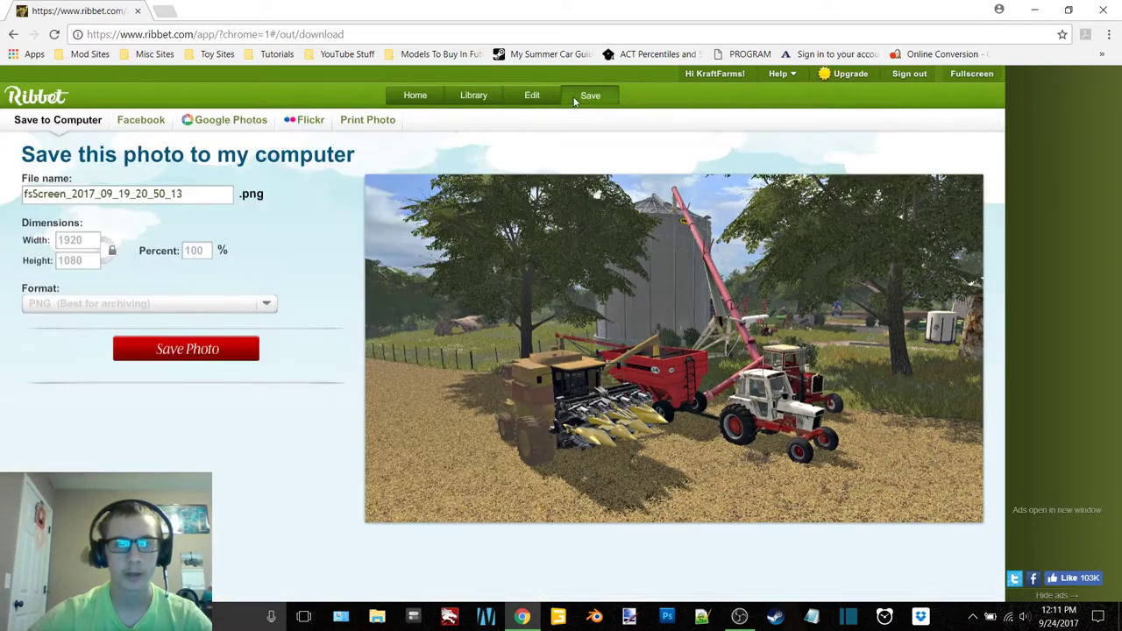
pyautogui.click(141, 350)
pyautogui.click(438, 326)
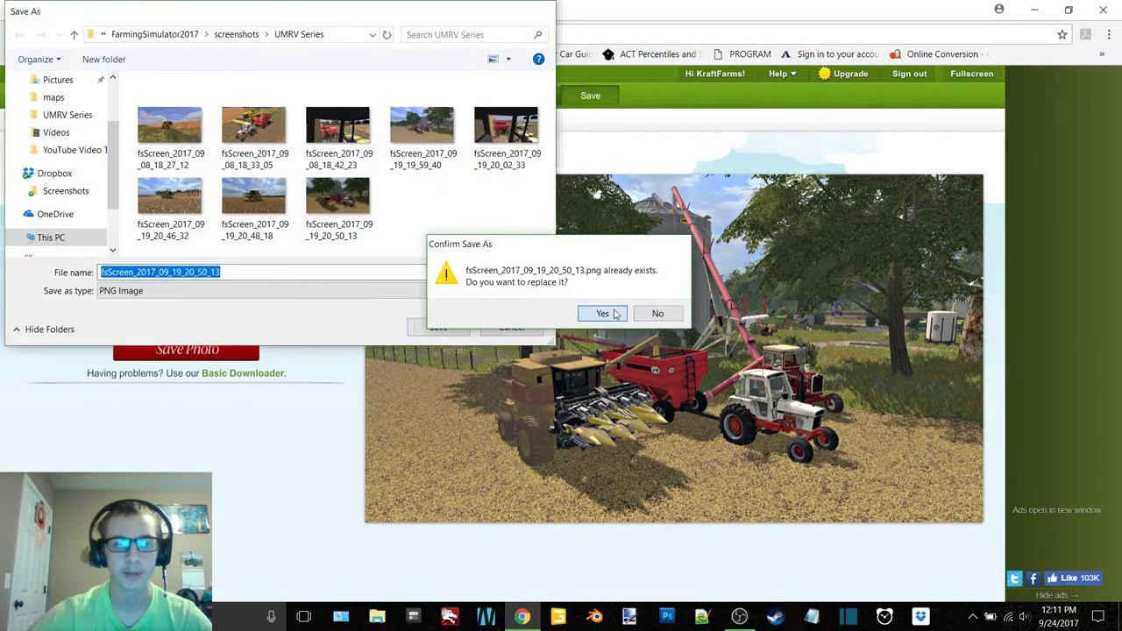
pyautogui.click(605, 314)
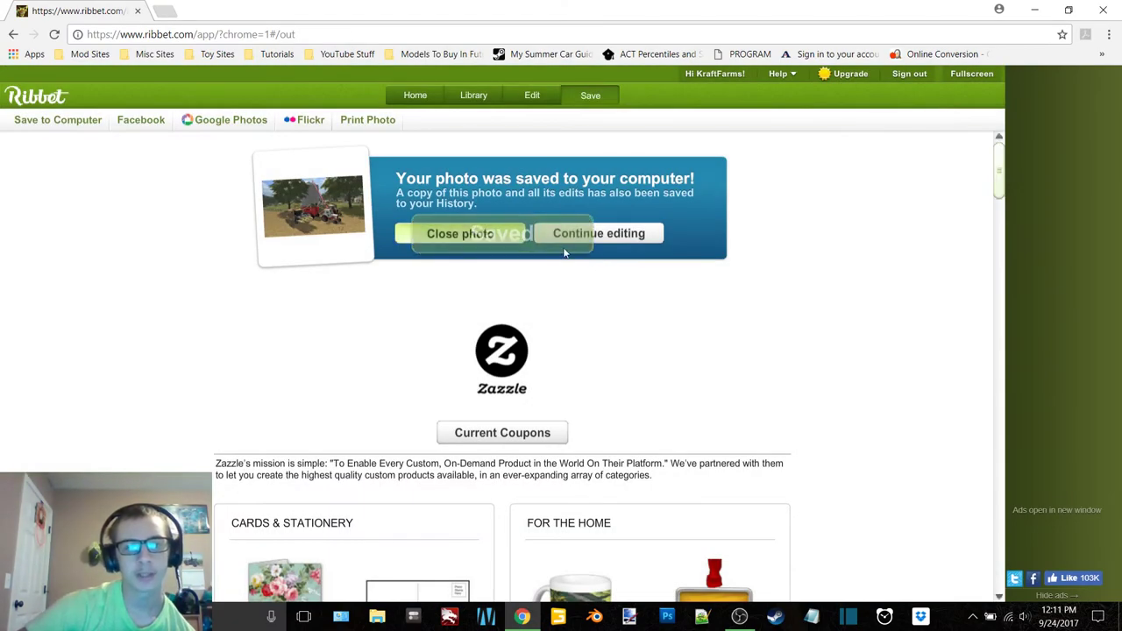
pyautogui.click(447, 234)
# Launch Photoshop CS5 from the taskbar and reopen Watermark.png via File > Open Recent
pyautogui.press('super+d')
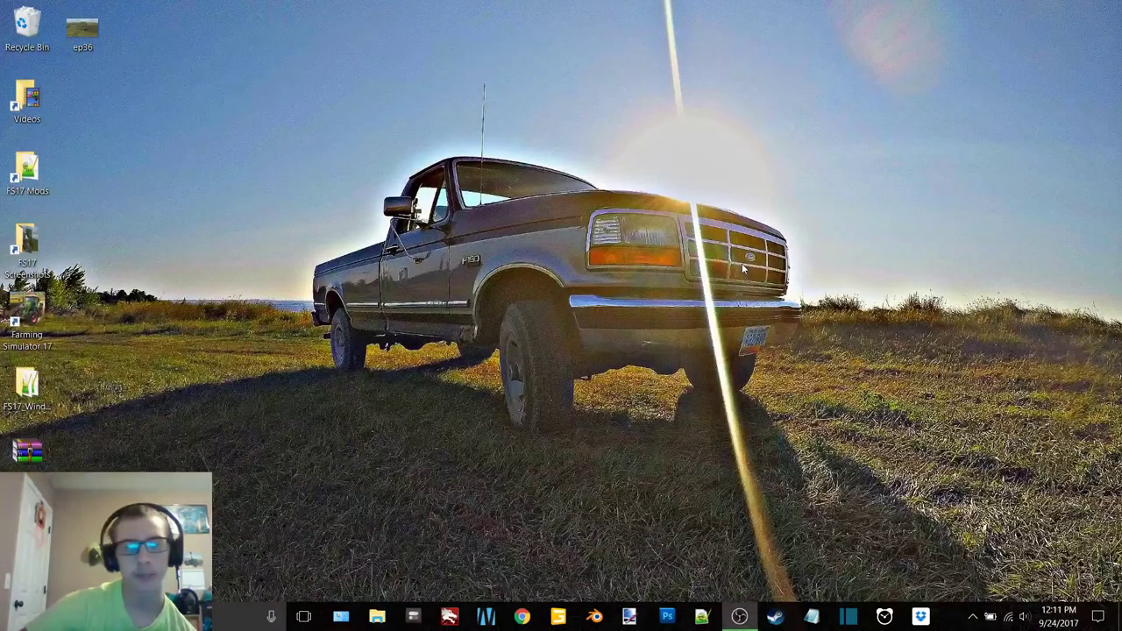
pyautogui.click(667, 618)
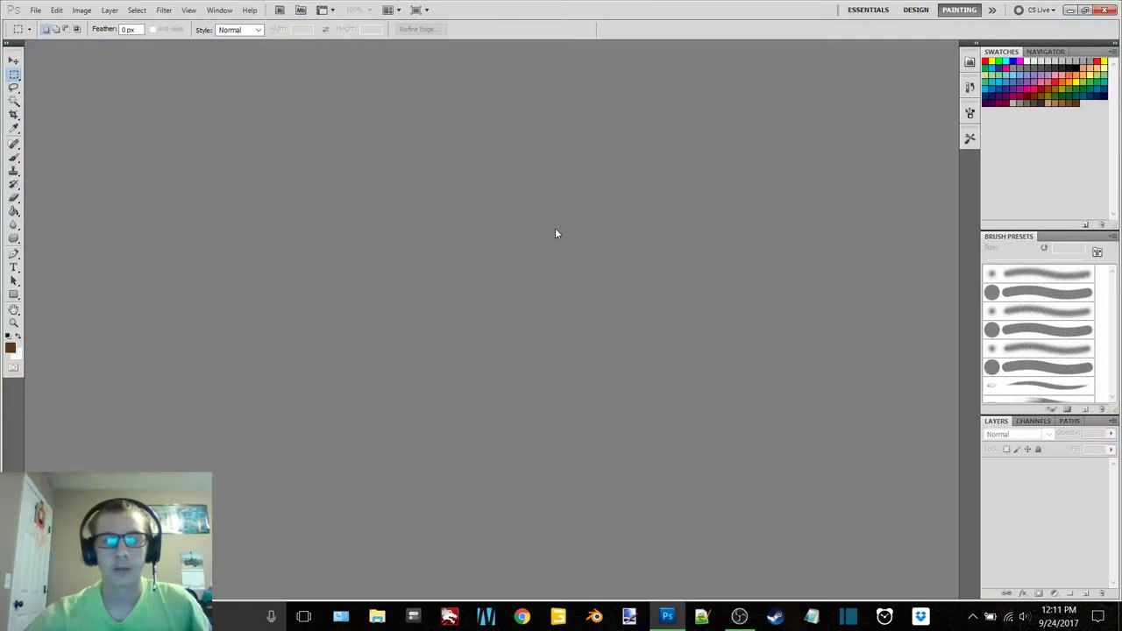
pyautogui.click(36, 9)
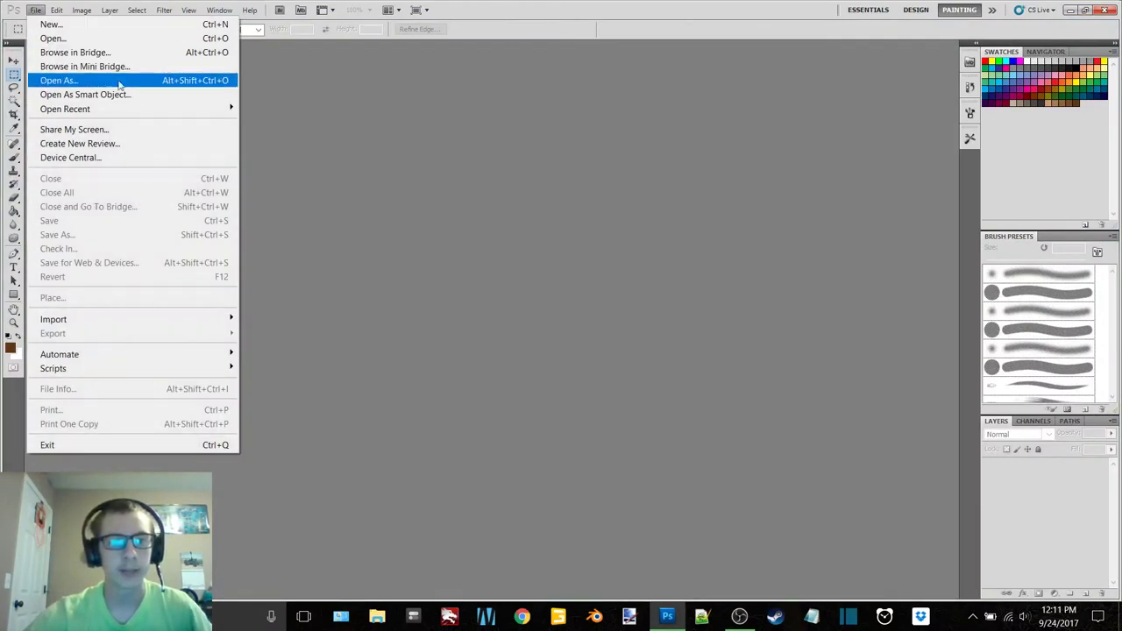
pyautogui.moveTo(198, 114)
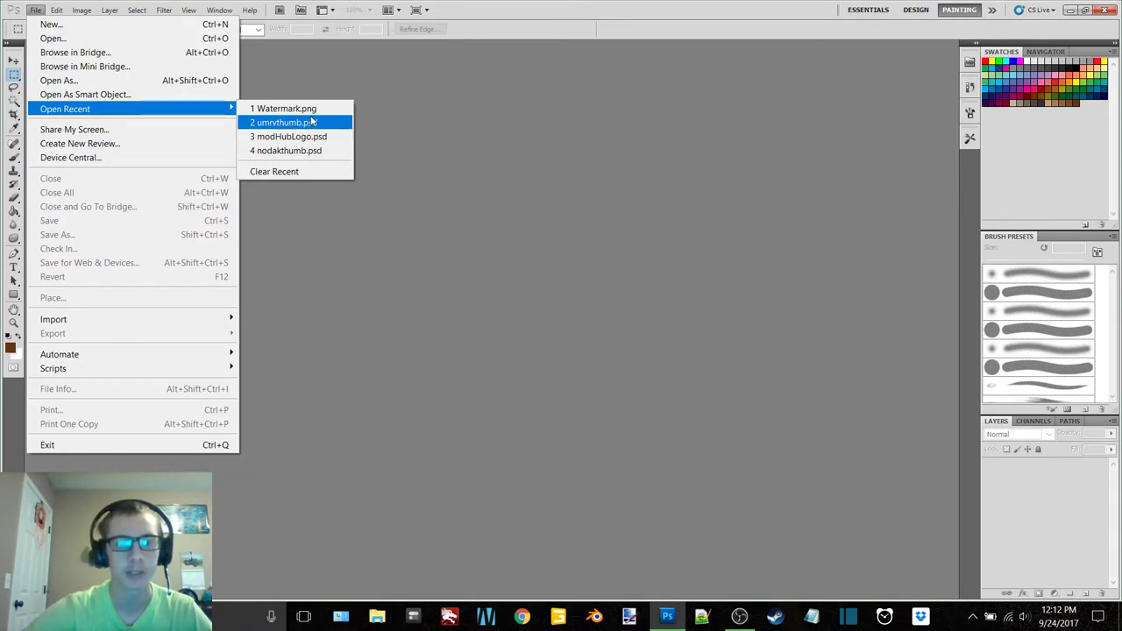
pyautogui.click(277, 108)
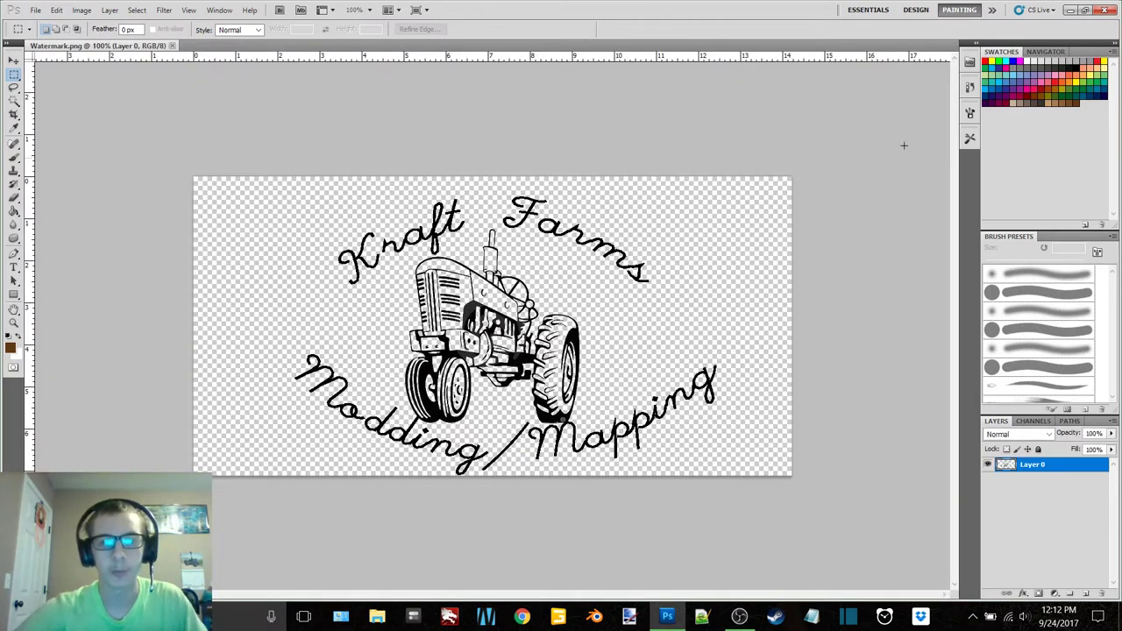
# Select all eight files in FS17 Screenshots > UMRV Series and drag them onto Photoshop to open
pyautogui.click(1069, 11)
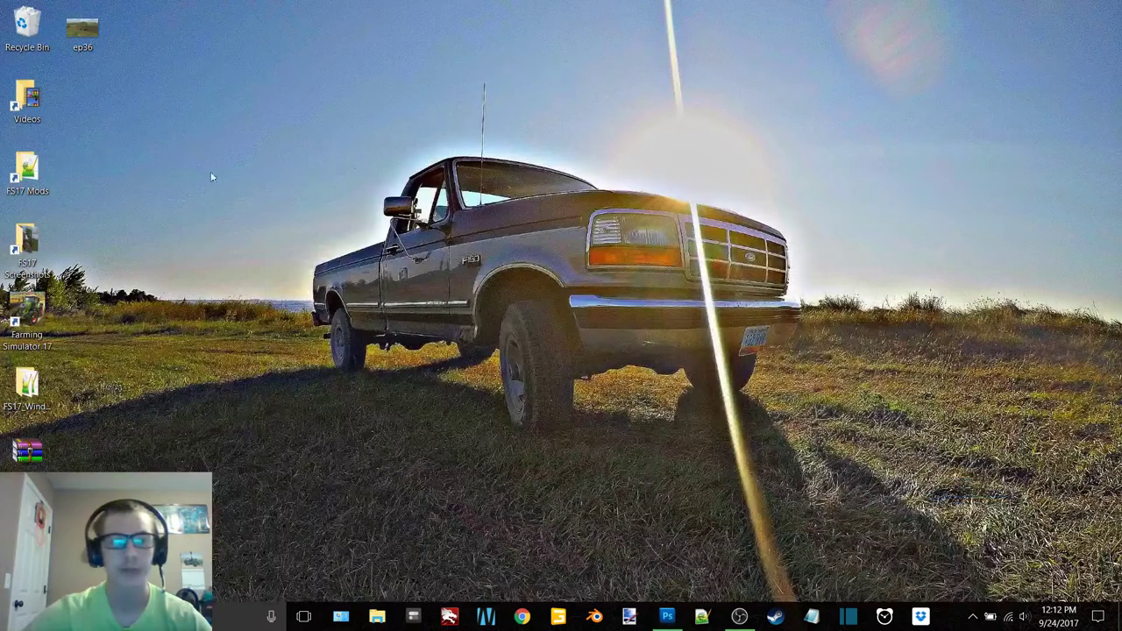
pyautogui.doubleClick(44, 243)
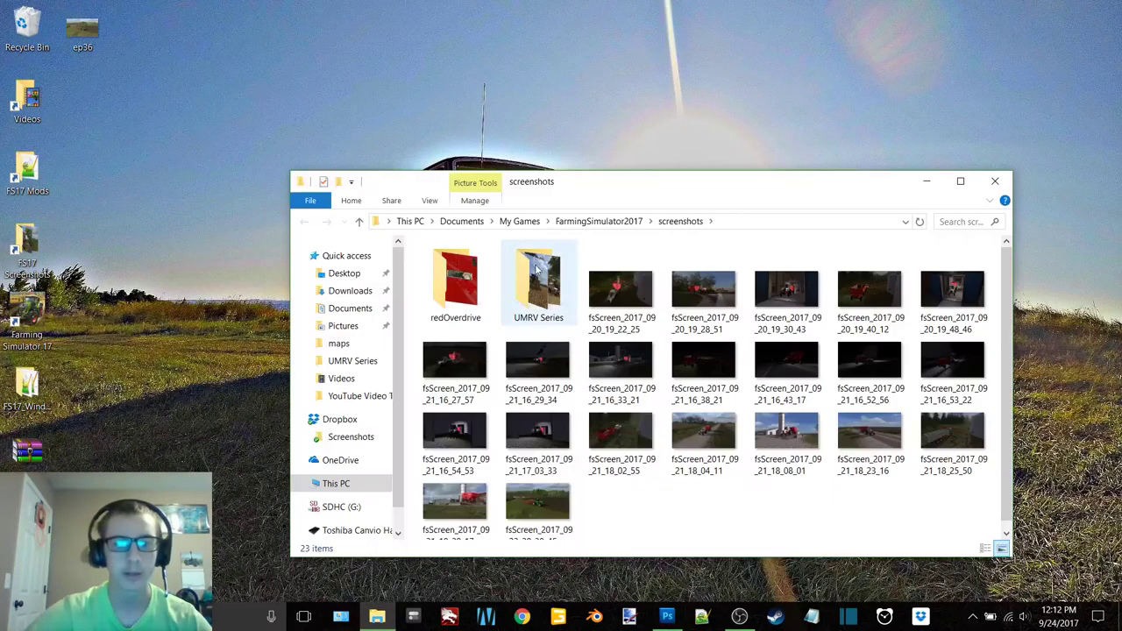
pyautogui.doubleClick(536, 273)
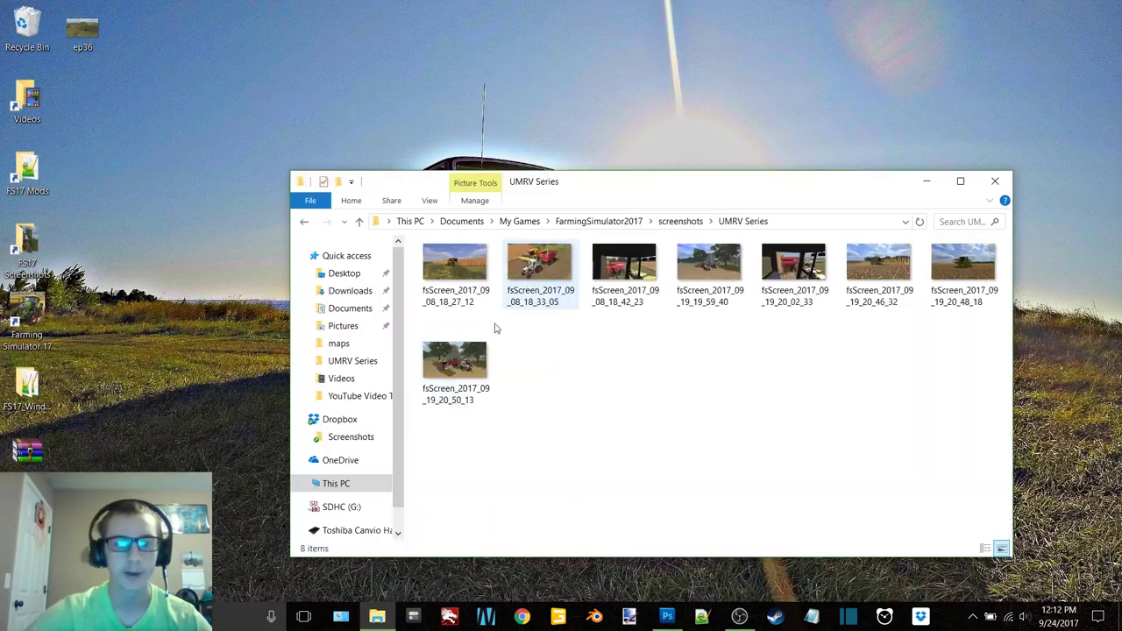
pyautogui.moveTo(458, 439); pyautogui.dragTo(1000, 237)
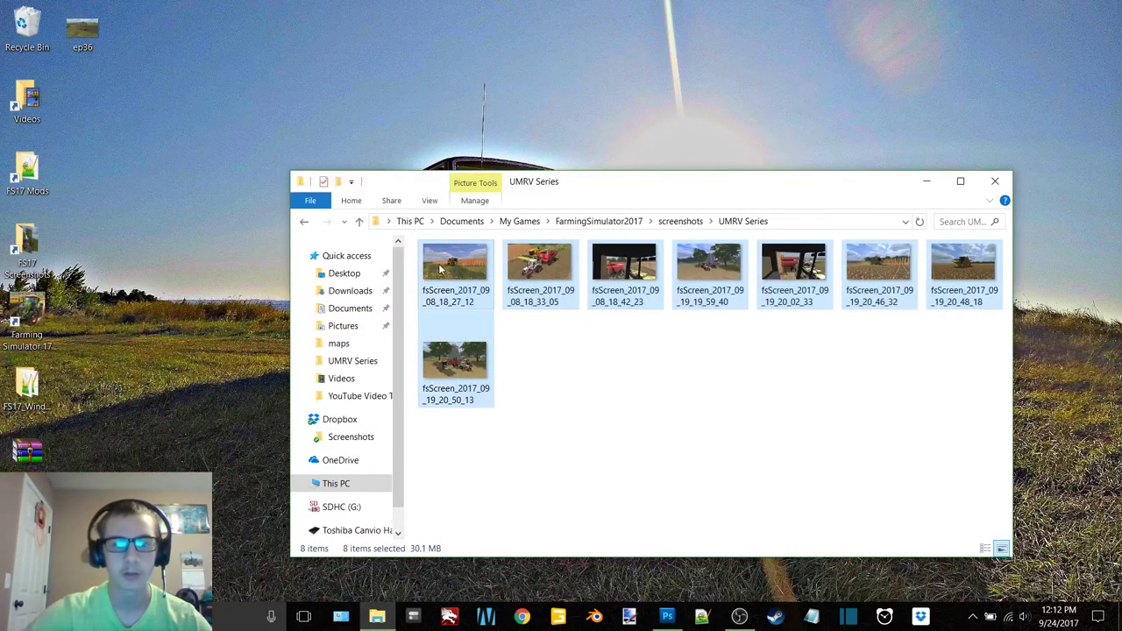
pyautogui.moveTo(442, 270); pyautogui.dragTo(580, 37)
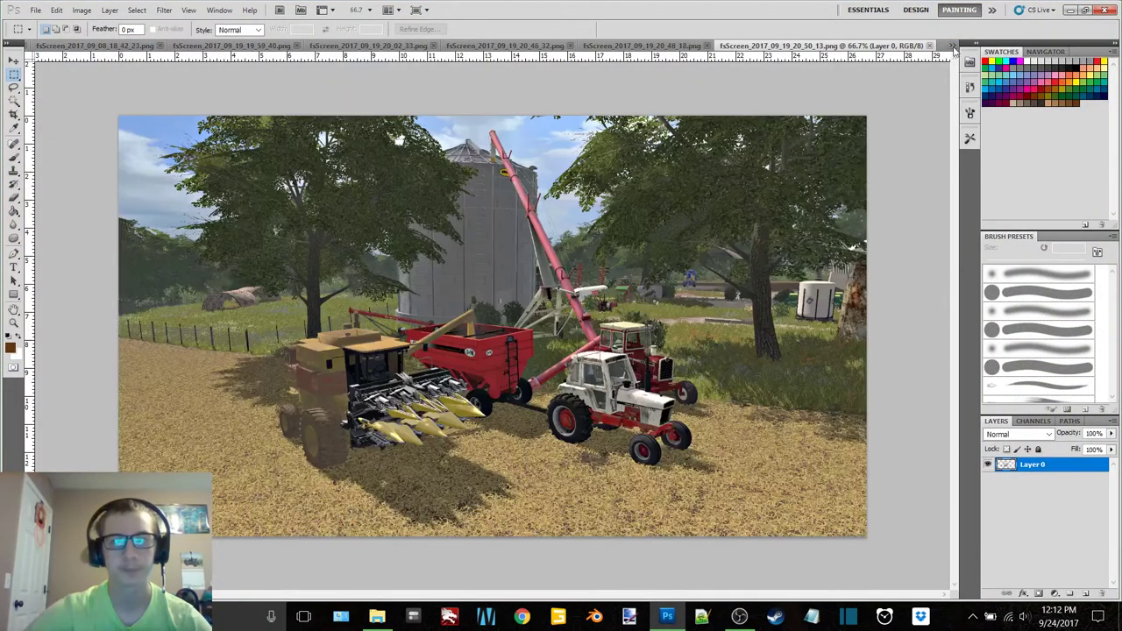
# On Watermark.png, Magic Wand a black line and extend it with Similar to all logo line work
pyautogui.click(954, 46)
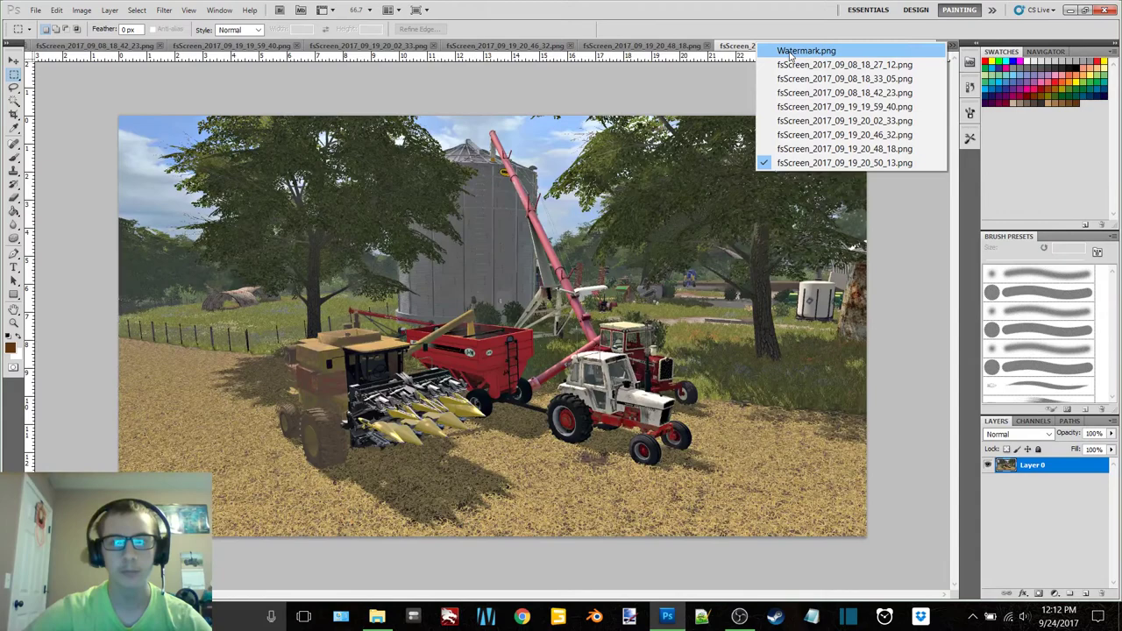
pyautogui.click(792, 54)
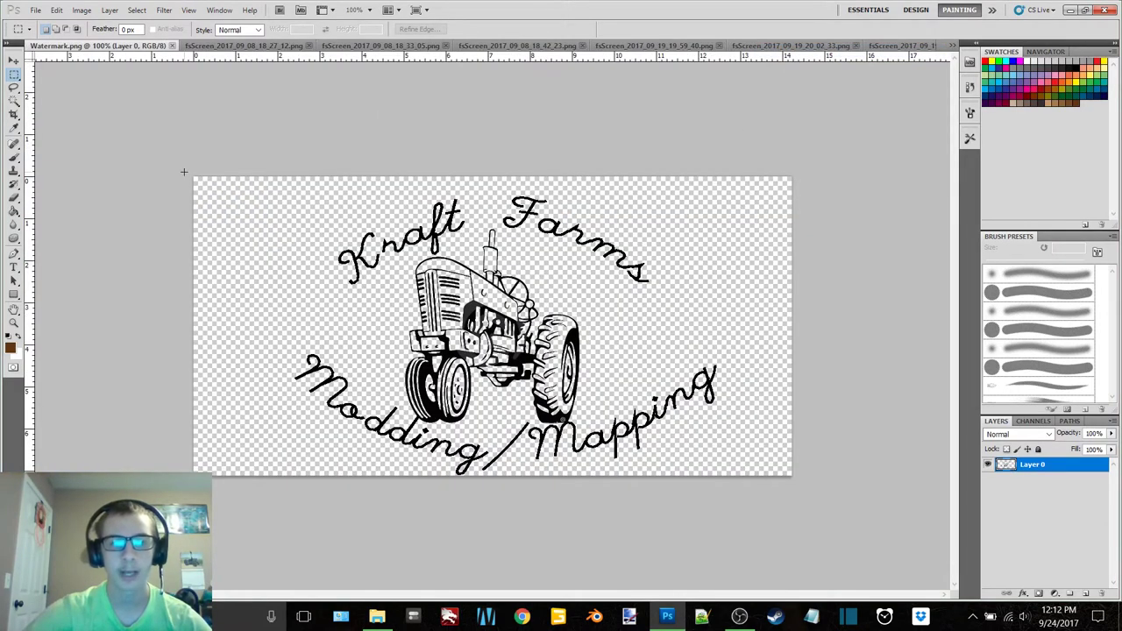
pyautogui.press('w')
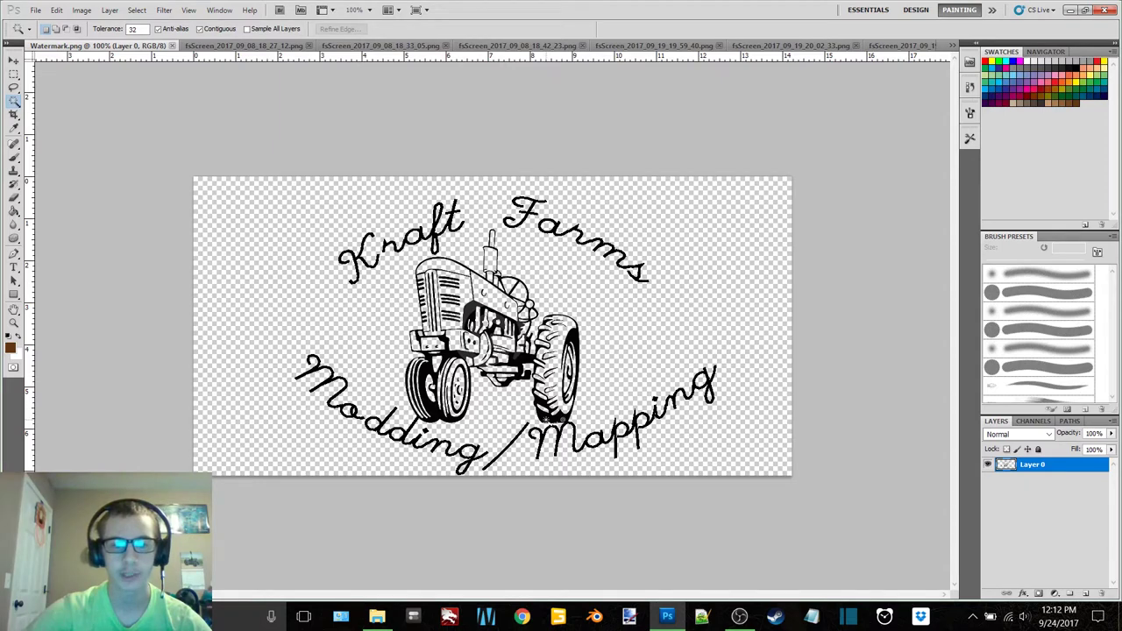
pyautogui.click(568, 321)
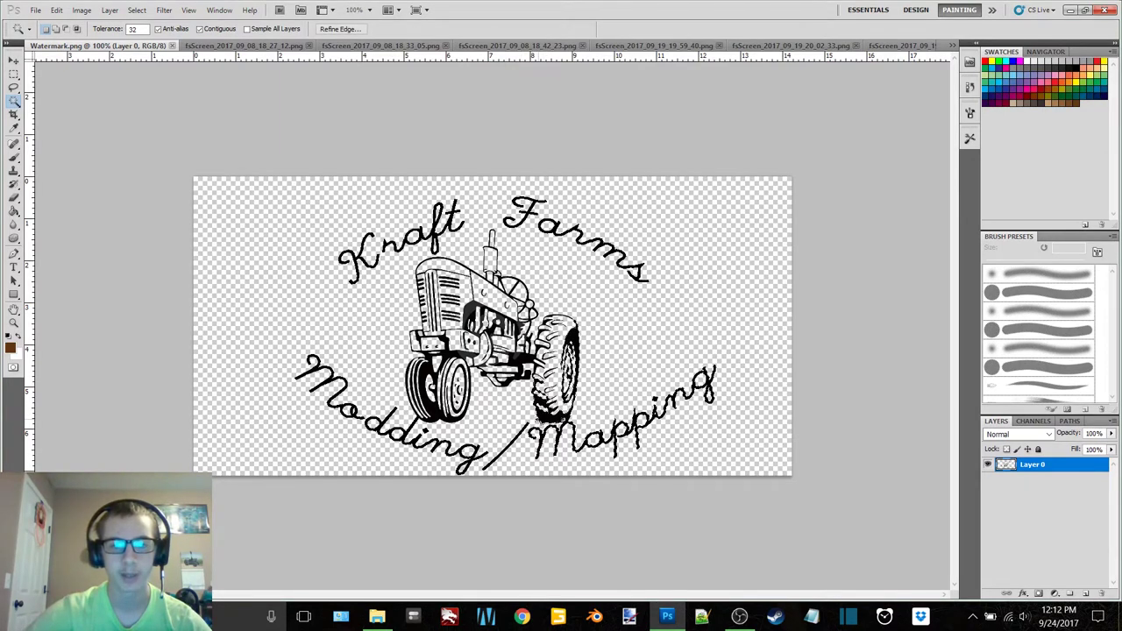
pyautogui.rightClick(547, 187)
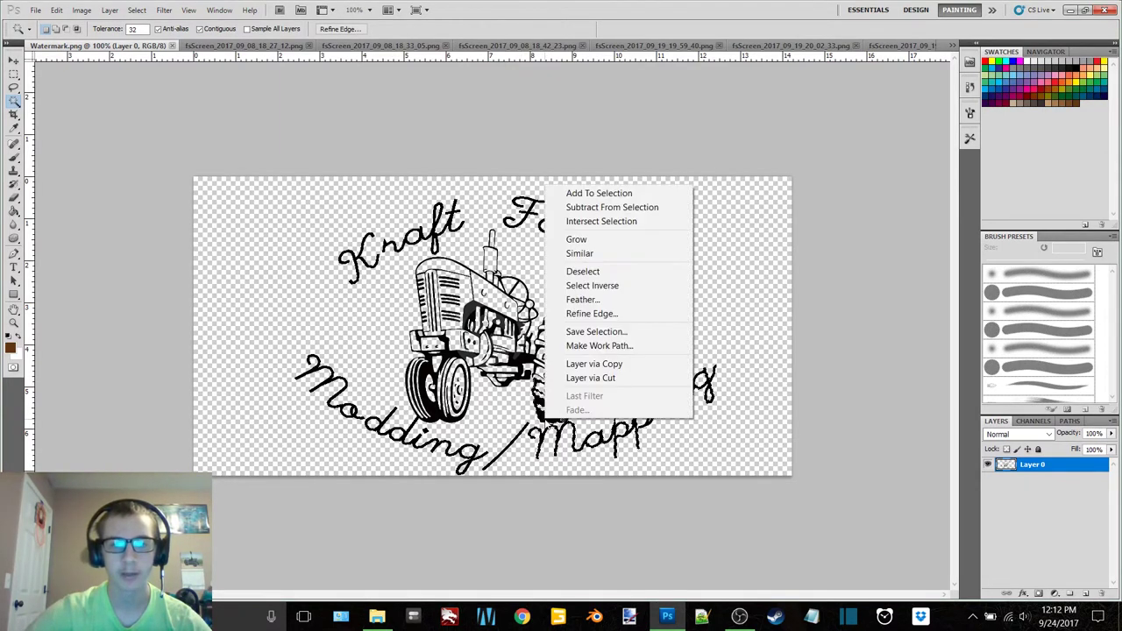
pyautogui.click(626, 256)
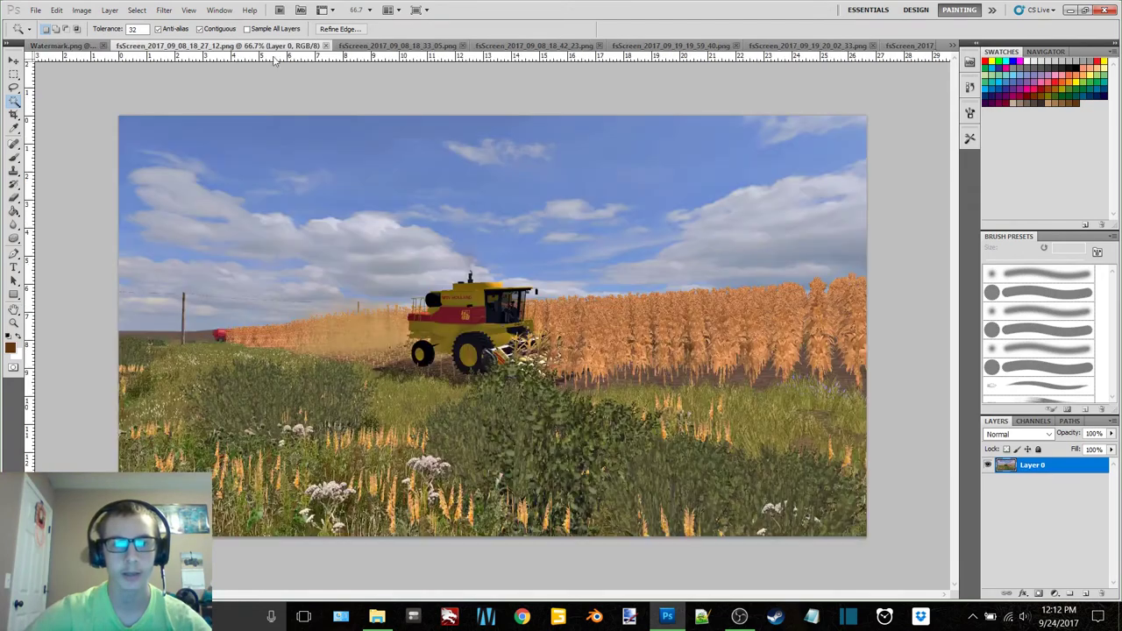
# Paste the watermark onto each of the six screenshots in the visible tabs
pyautogui.click(254, 46)
pyautogui.hotkey('ctrl', 'v')
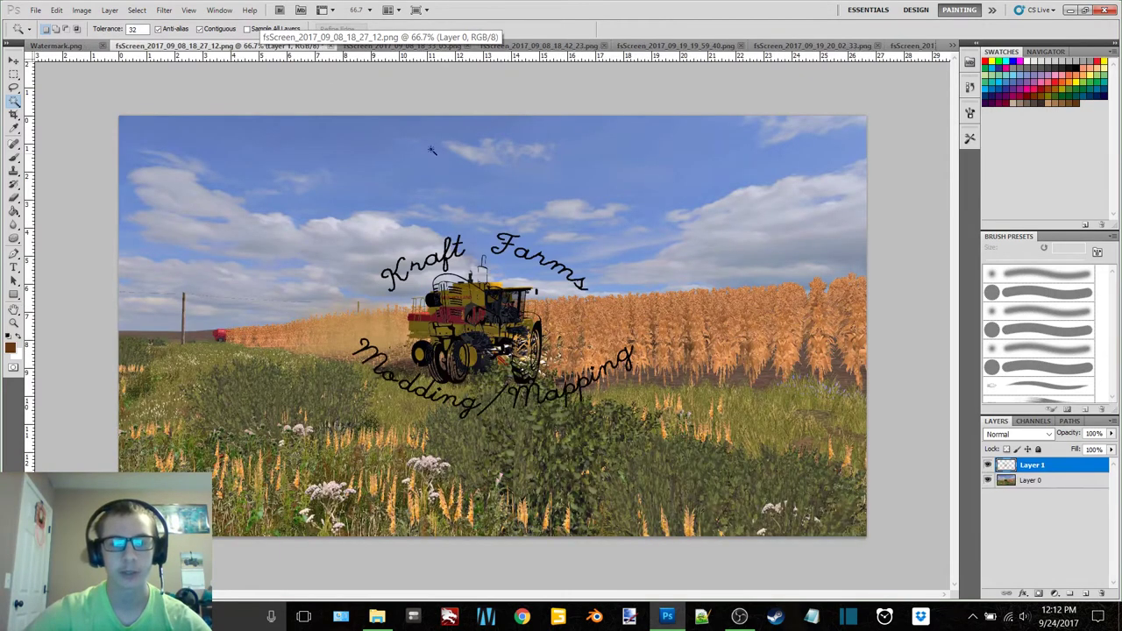
pyautogui.click(420, 47)
pyautogui.hotkey('ctrl', 'v')
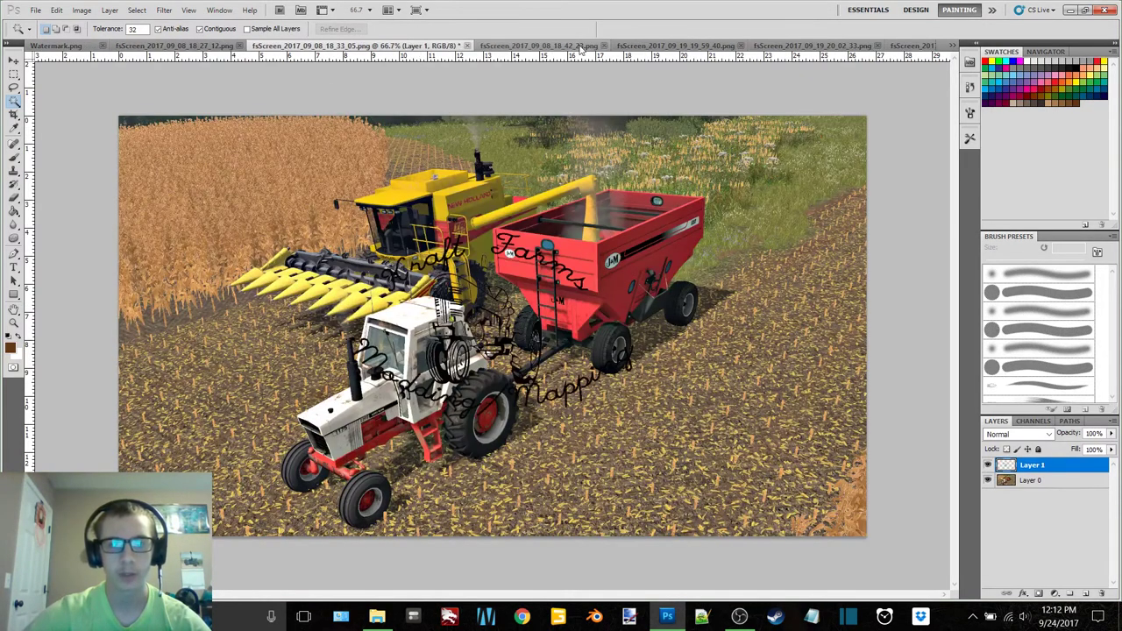
pyautogui.click(579, 47)
pyautogui.hotkey('ctrl', 'v')
pyautogui.click(671, 46)
pyautogui.hotkey('ctrl', 'v')
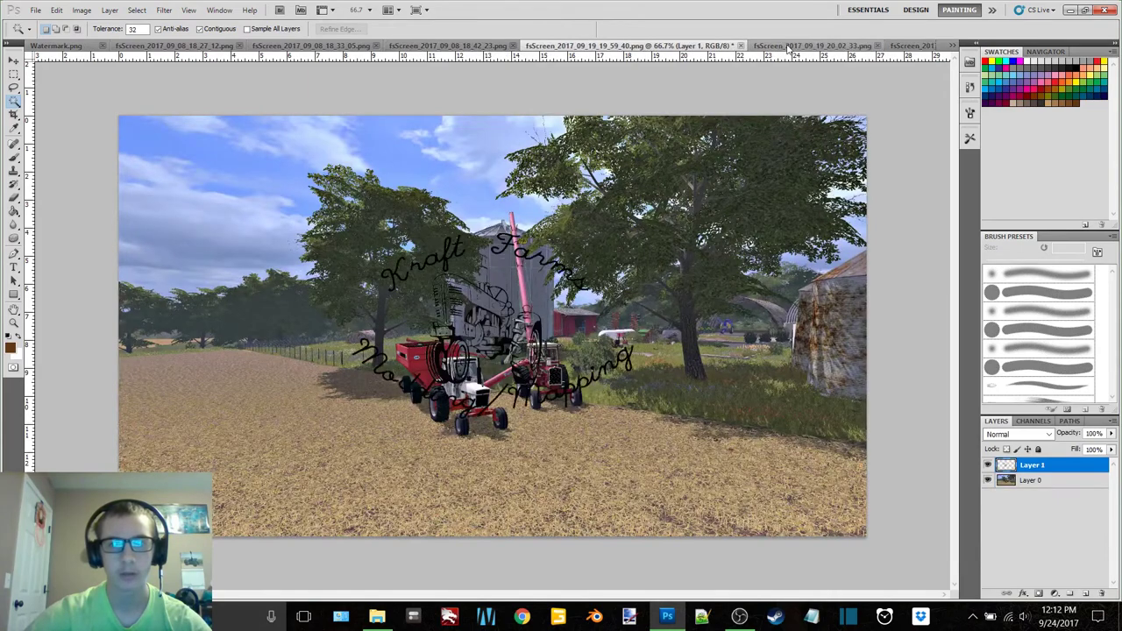
pyautogui.click(802, 46)
pyautogui.hotkey('ctrl', 'v')
pyautogui.click(910, 45)
pyautogui.hotkey('ctrl', 'v')
# Paste the watermark onto the hidden 20_48_18 and 20_50_13 screenshots from the tab overflow list
pyautogui.click(953, 46)
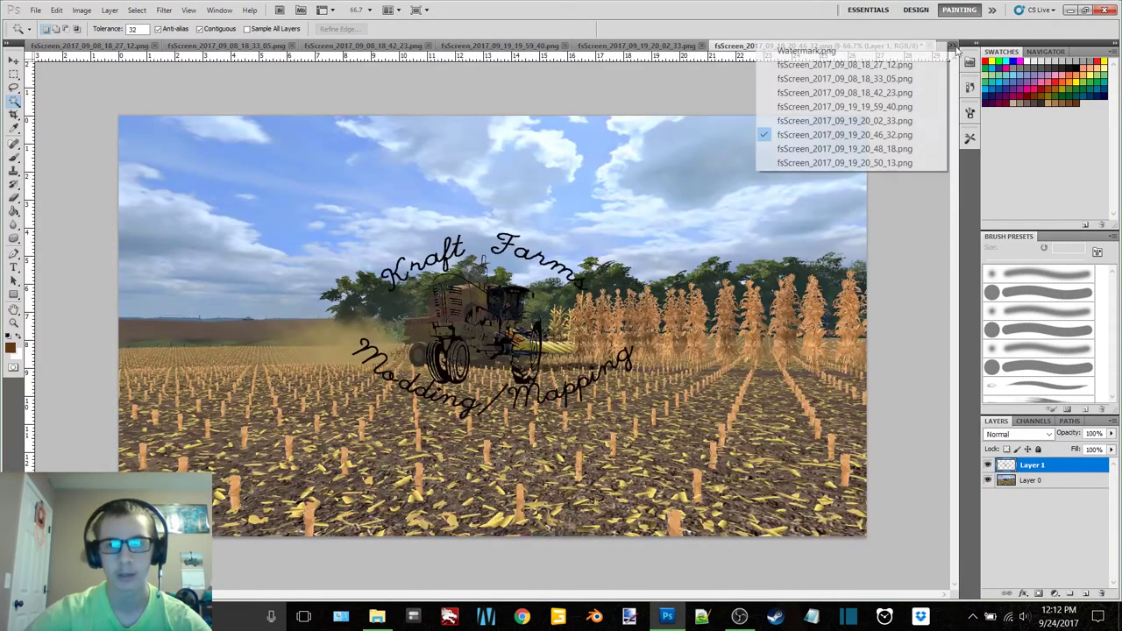
pyautogui.click(822, 149)
pyautogui.hotkey('ctrl', 'v')
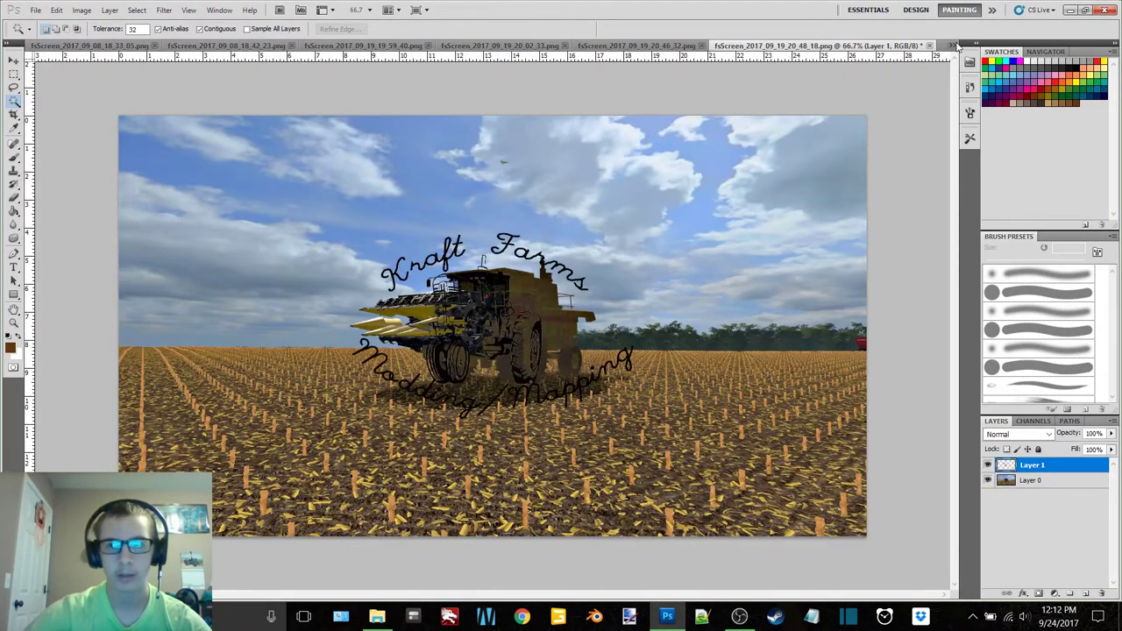
pyautogui.click(953, 46)
pyautogui.click(836, 164)
pyautogui.hotkey('ctrl', 'v')
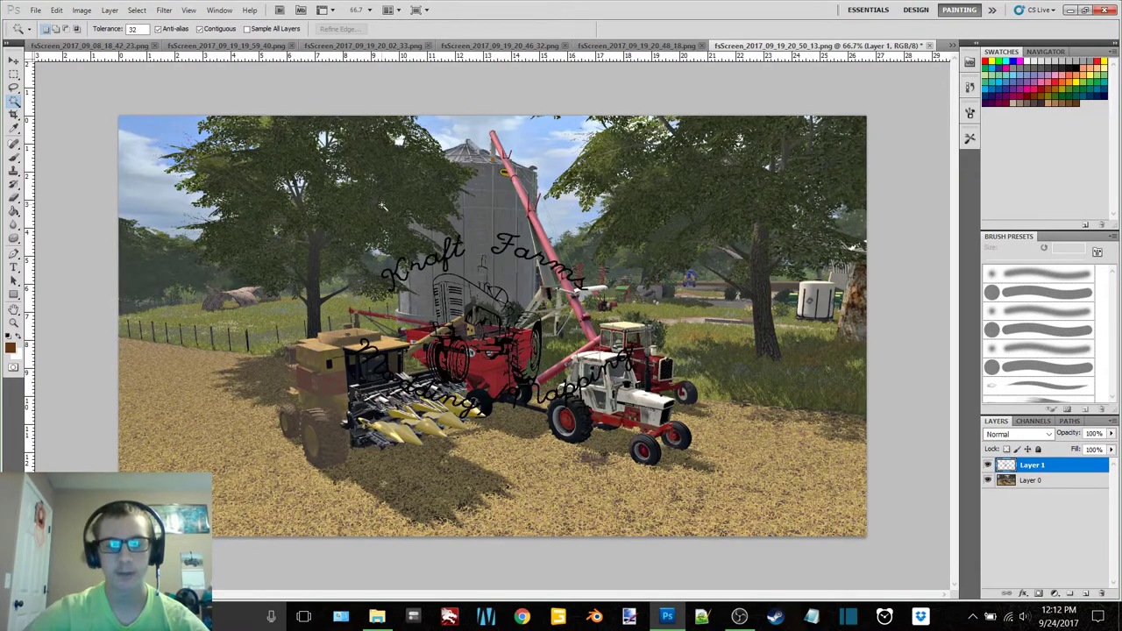
# Move the watermark layer and begin Free Transform, entering 50 as the width percentage
pyautogui.press('v')
pyautogui.moveTo(456, 248)
pyautogui.mouseDown()
pyautogui.moveTo(535, 248)
pyautogui.moveTo(456, 312)
pyautogui.moveTo(447, 232)
pyautogui.moveTo(456, 247)
pyautogui.mouseUp()
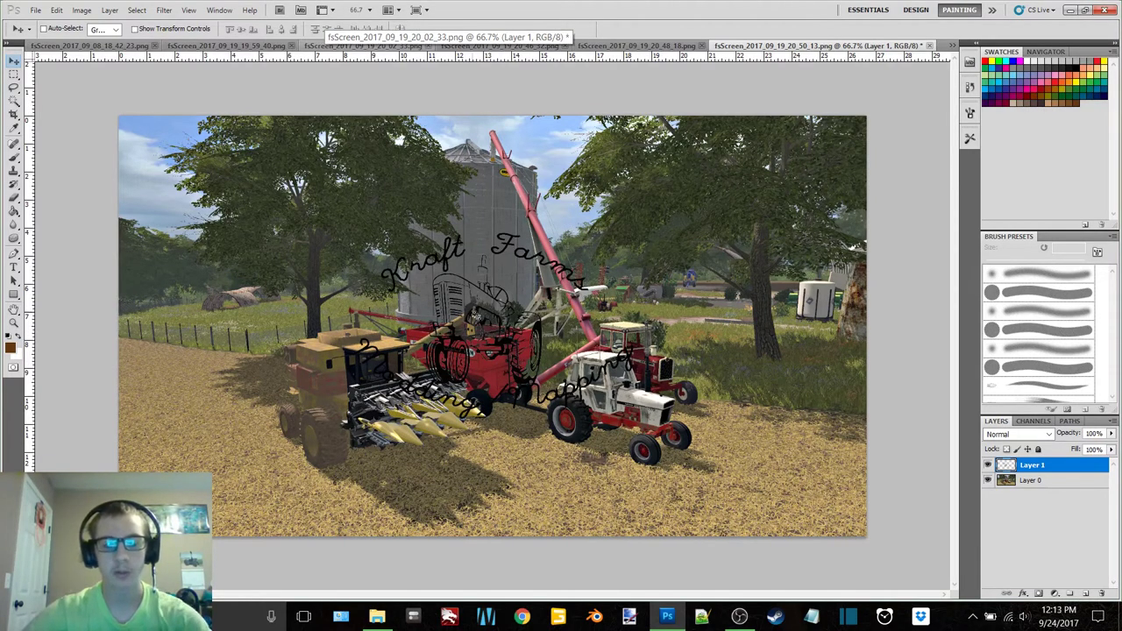
pyautogui.hotkey('ctrl', 't')
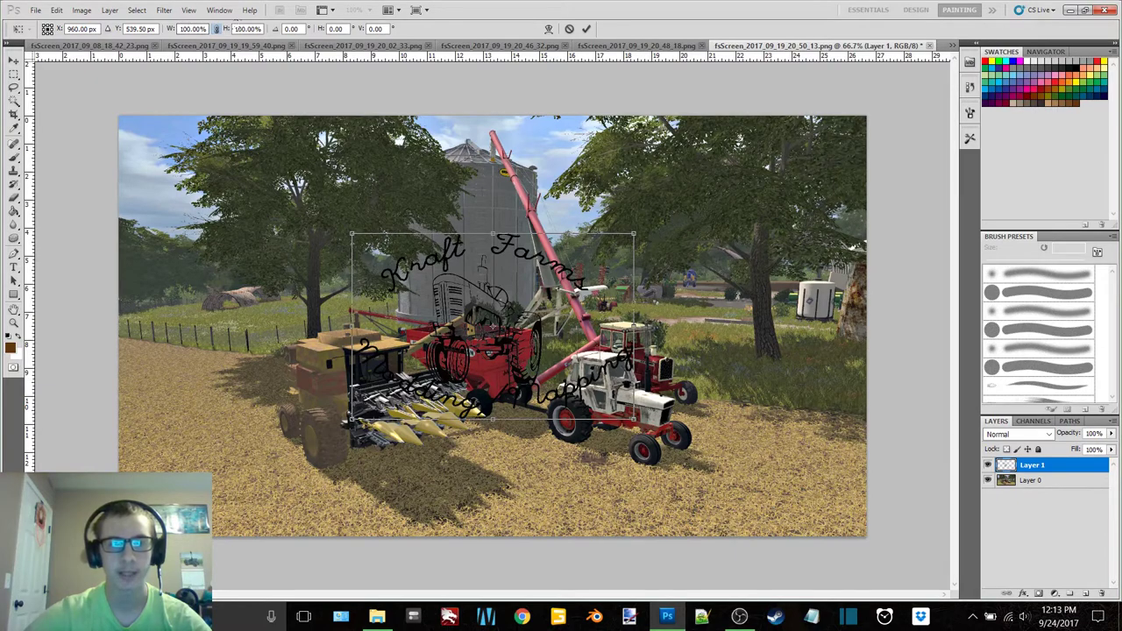
pyautogui.click(179, 29)
pyautogui.write('-')
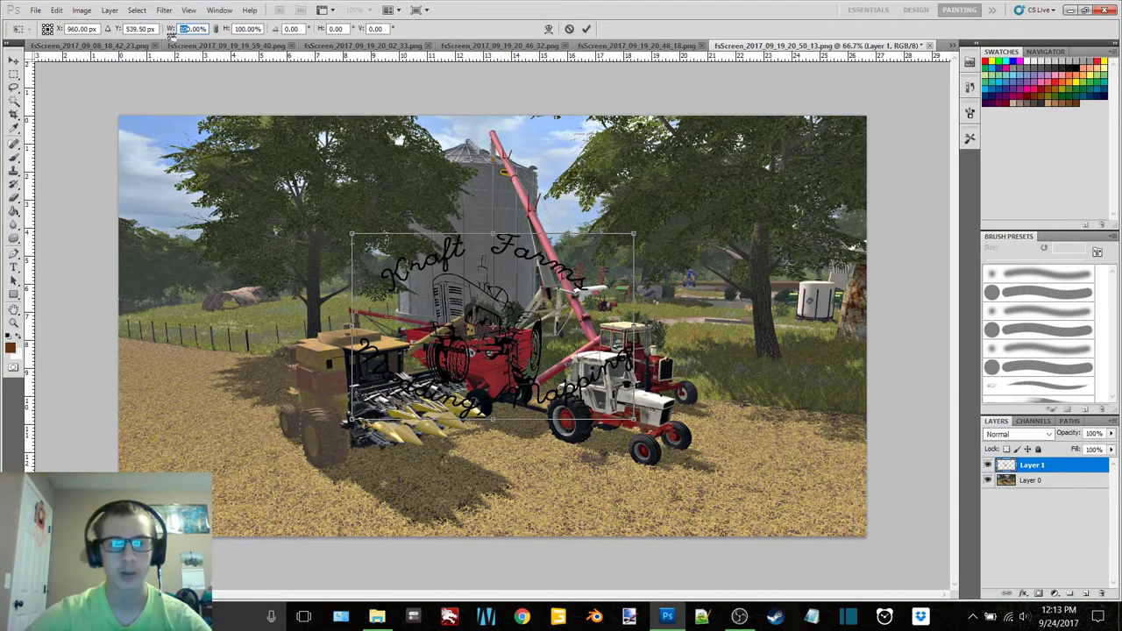
pyautogui.write('50')
pyautogui.press('Return')
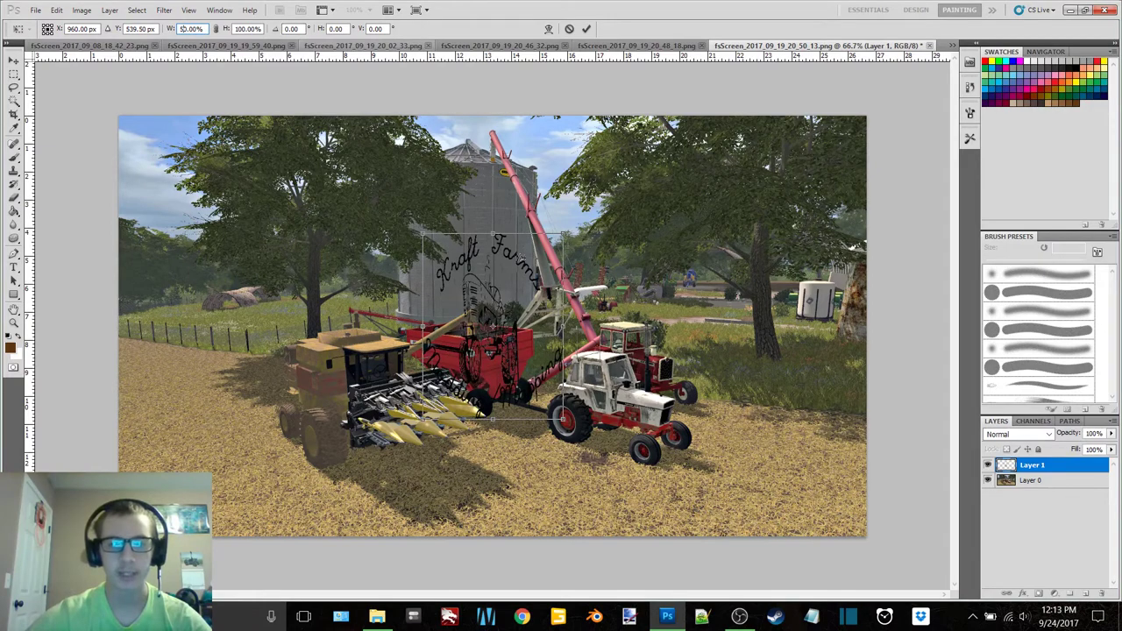
# Redo the 50% scale with width and height linked, commit, and drag the logo bottom-right
pyautogui.hotkey('ctrl', 'z')
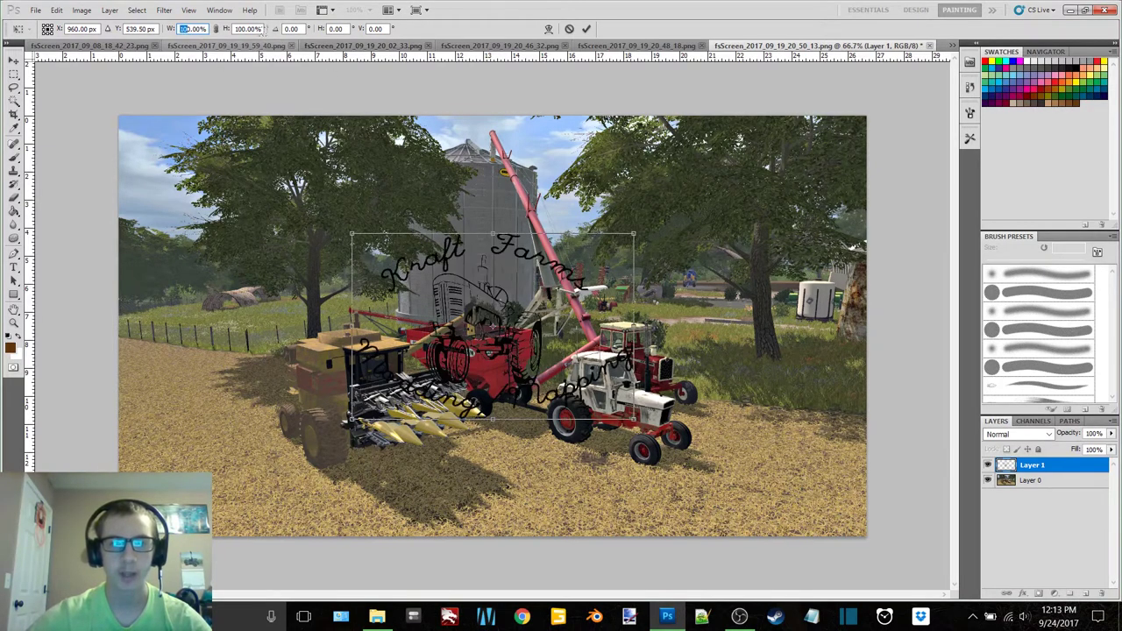
pyautogui.click(195, 28)
pyautogui.write('50')
pyautogui.press('Return')
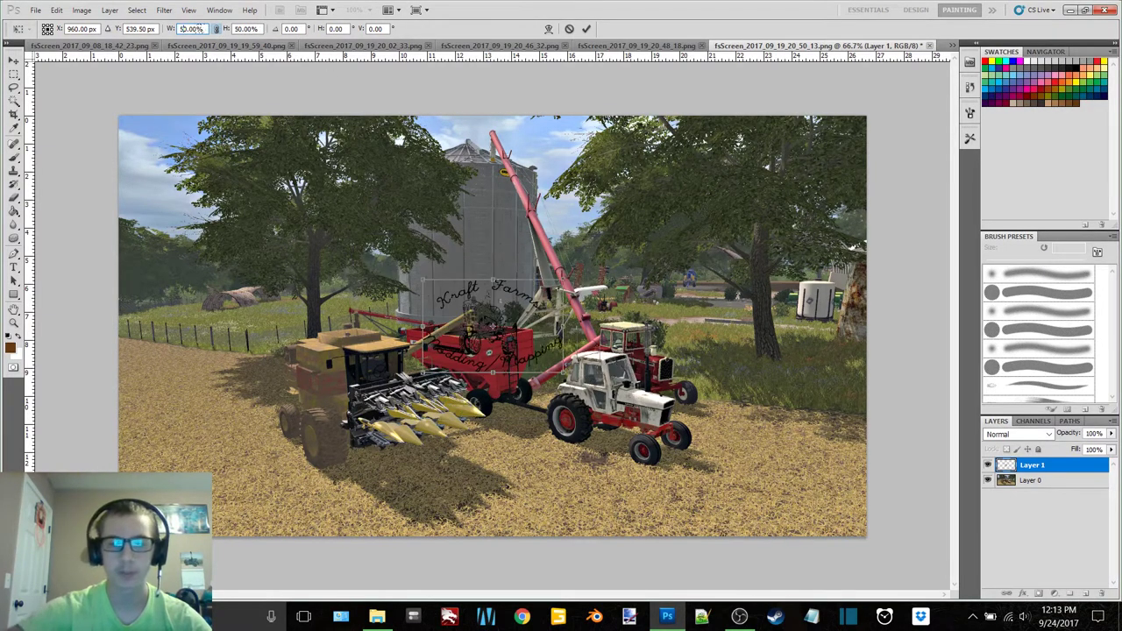
pyautogui.click(216, 28)
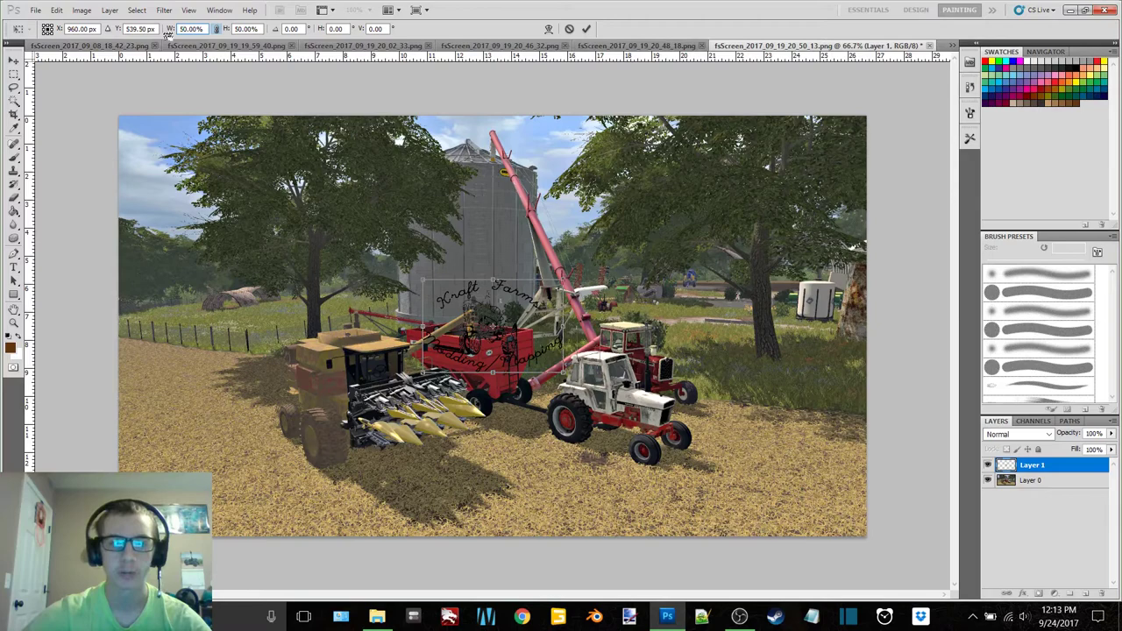
pyautogui.click(587, 29)
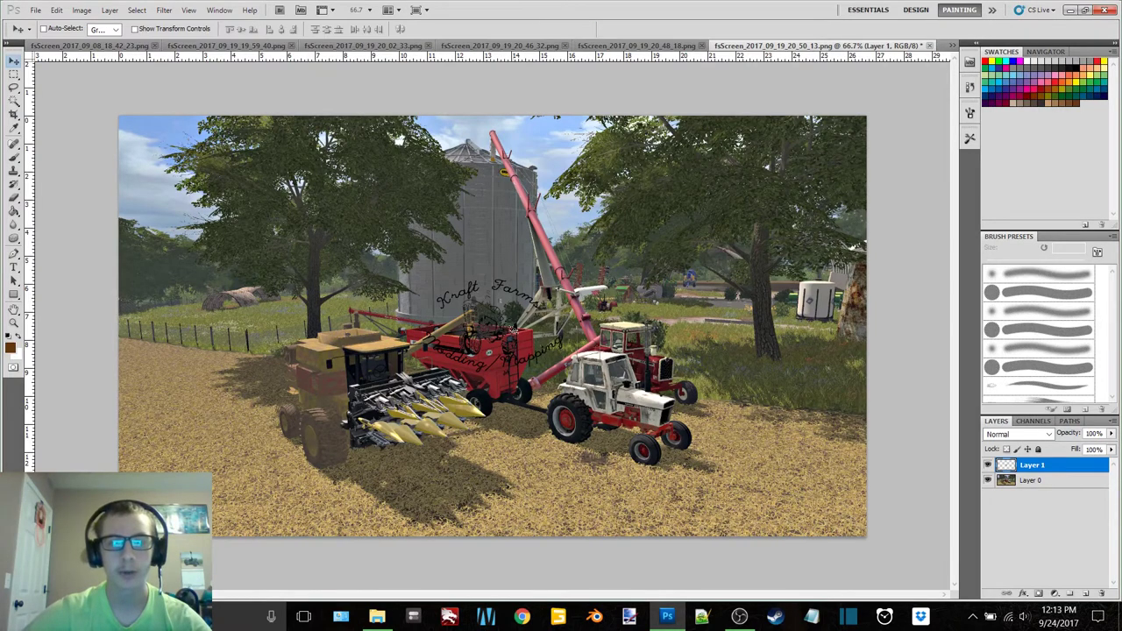
pyautogui.moveTo(513, 330); pyautogui.dragTo(814, 492)
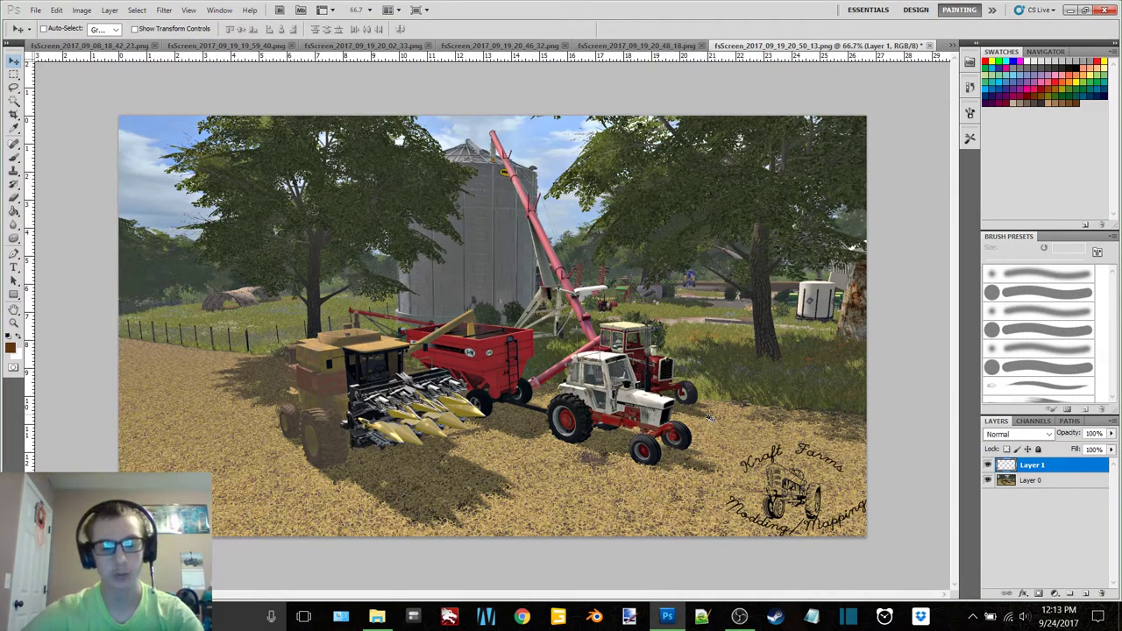
# Save the watermarked farmyard screenshot as PNG, replacing fsScreen_2017_09_19_20_50_13.png
pyautogui.hotkey('ctrl', 'shift', 's')
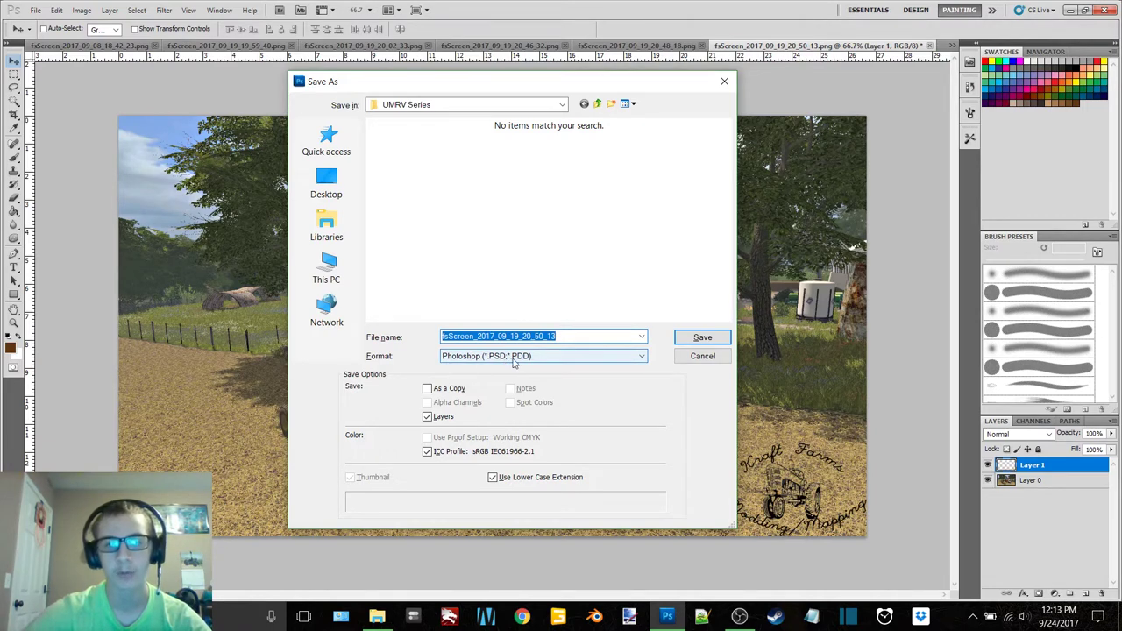
pyautogui.click(580, 356)
pyautogui.click(579, 361)
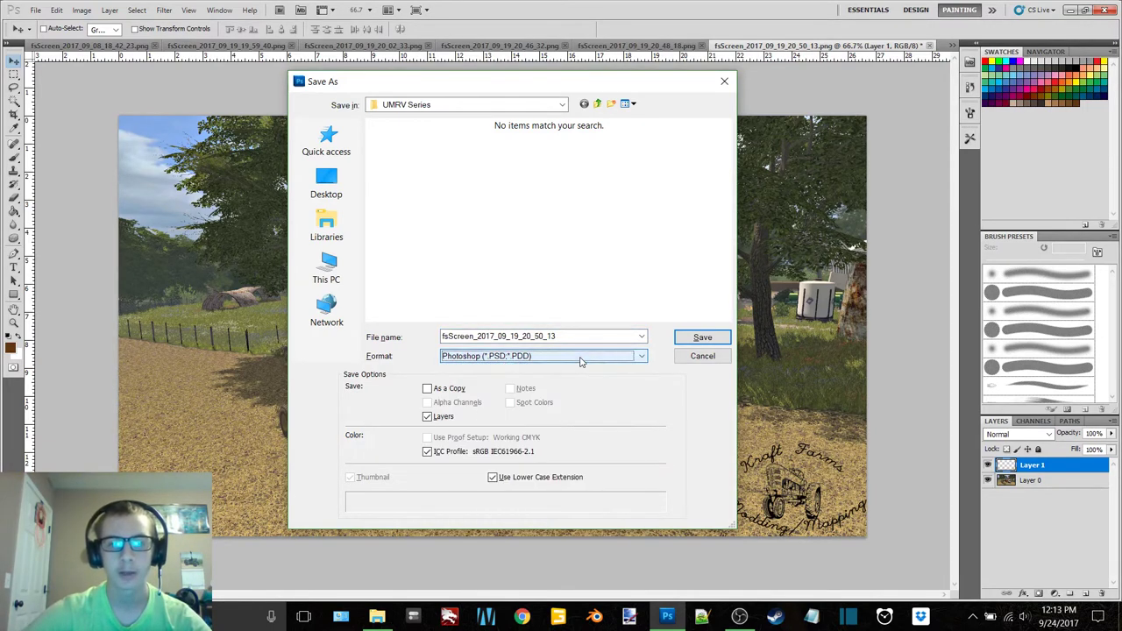
pyautogui.click(578, 358)
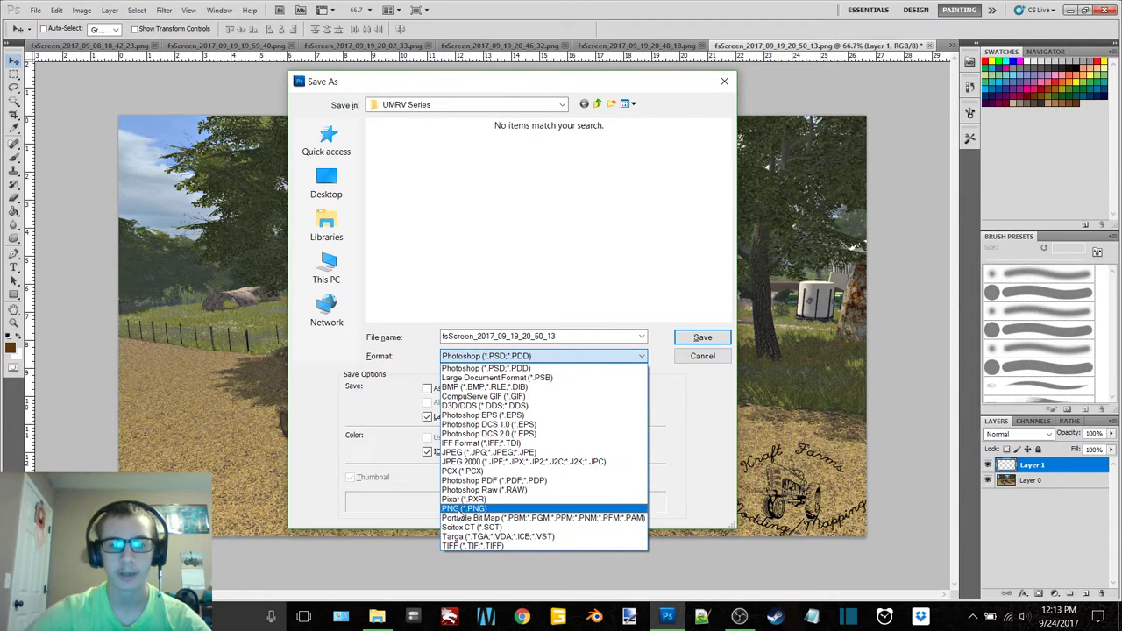
pyautogui.click(530, 509)
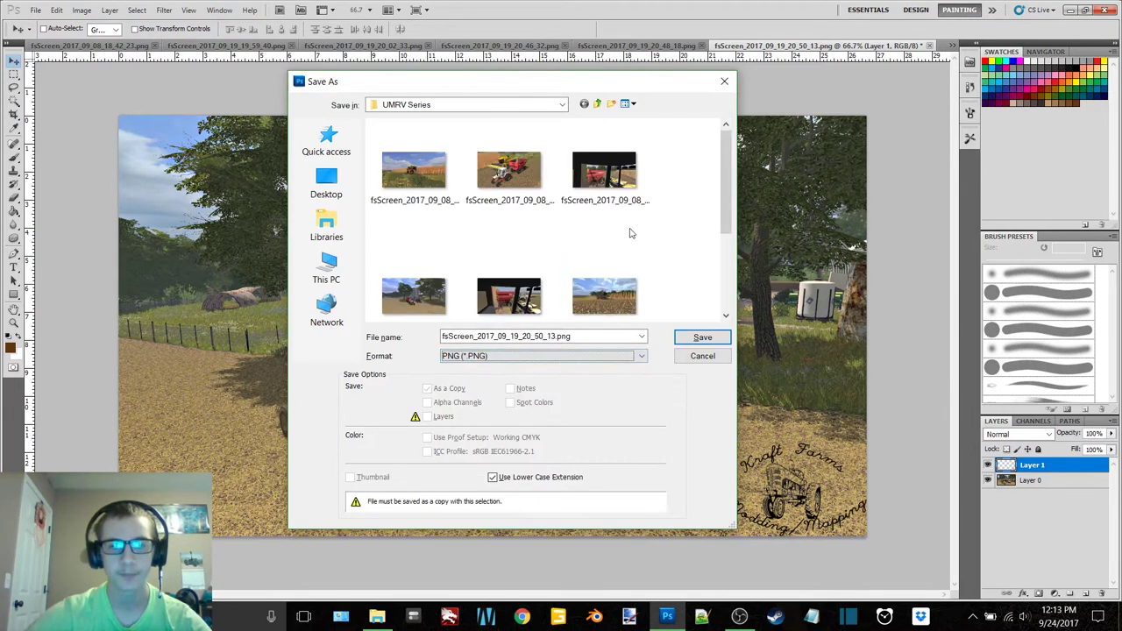
pyautogui.click(703, 337)
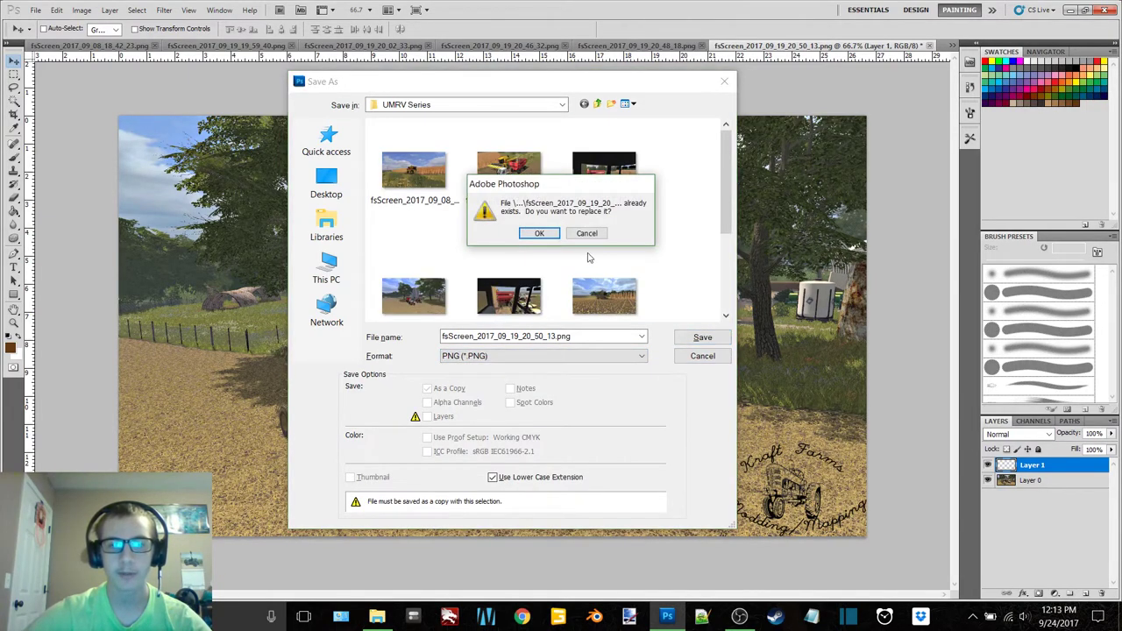
pyautogui.click(539, 234)
pyautogui.click(596, 207)
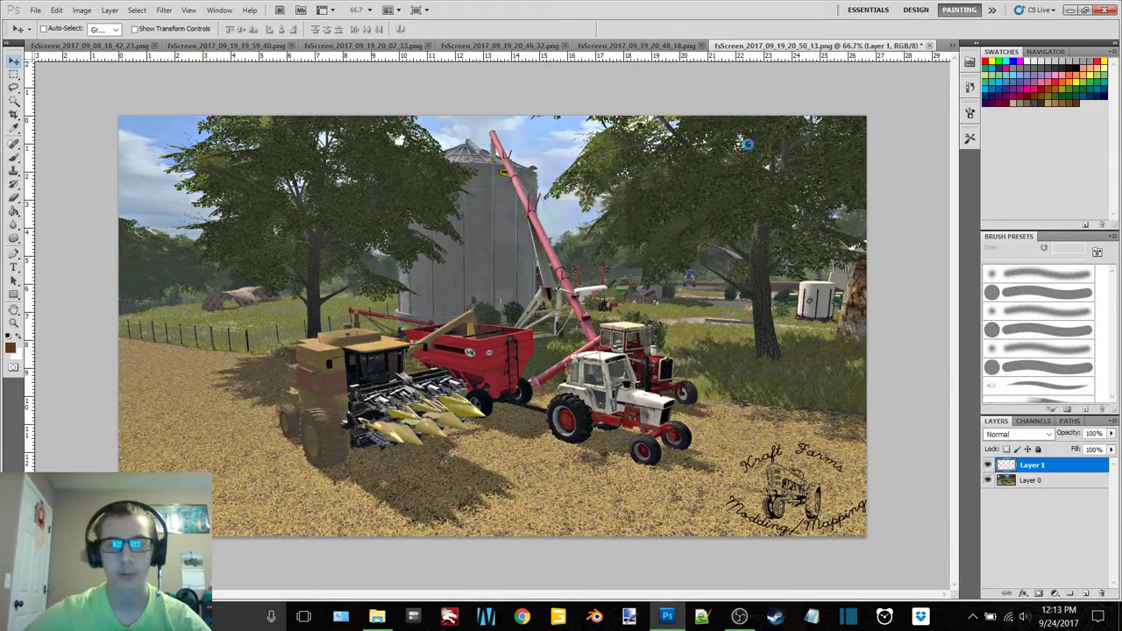
# Close the tab without saving changes and begin transforming the harvester screenshot's watermark
pyautogui.click(931, 45)
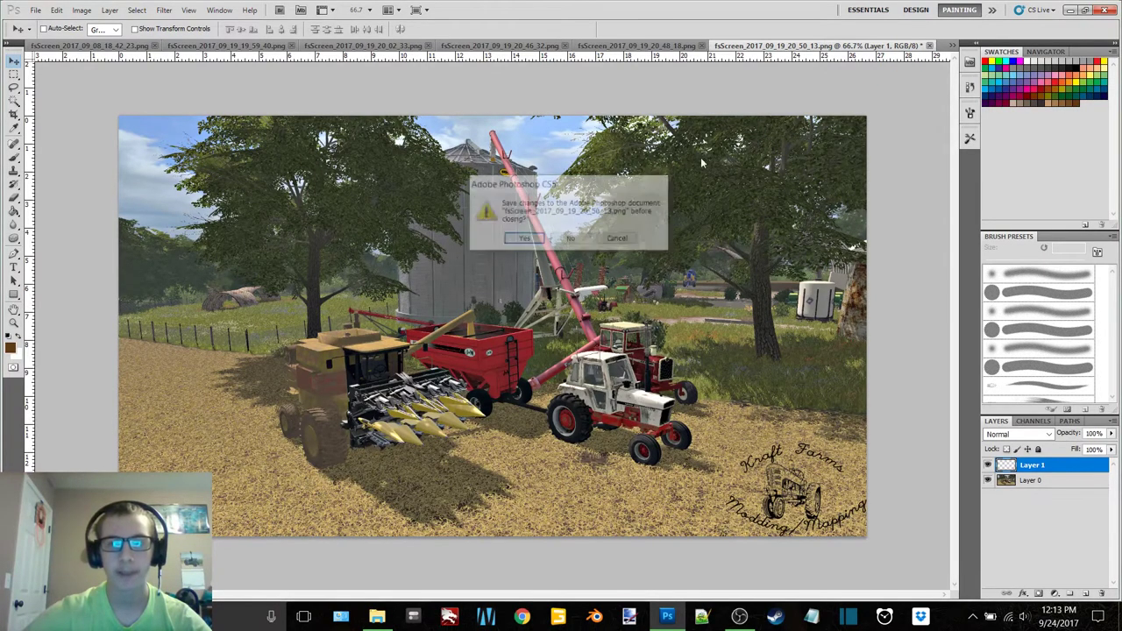
pyautogui.click(570, 239)
pyautogui.hotkey('ctrl', 't')
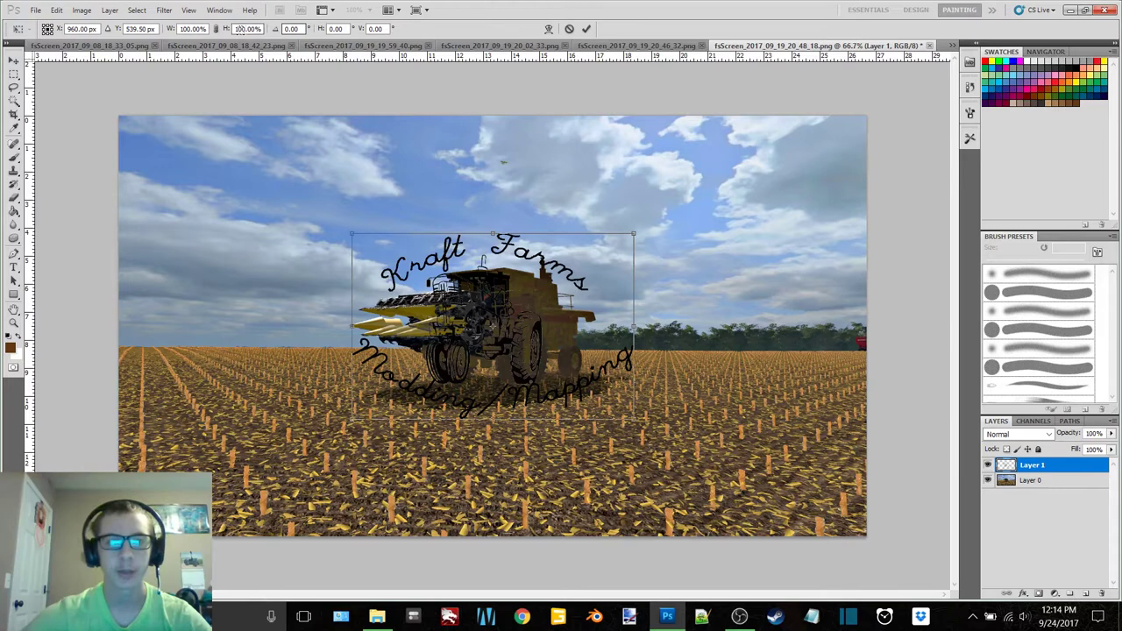
# Scale the harvester screenshot's watermark to 50% and move it to the bottom-right
pyautogui.click(186, 29)
pyautogui.write('50')
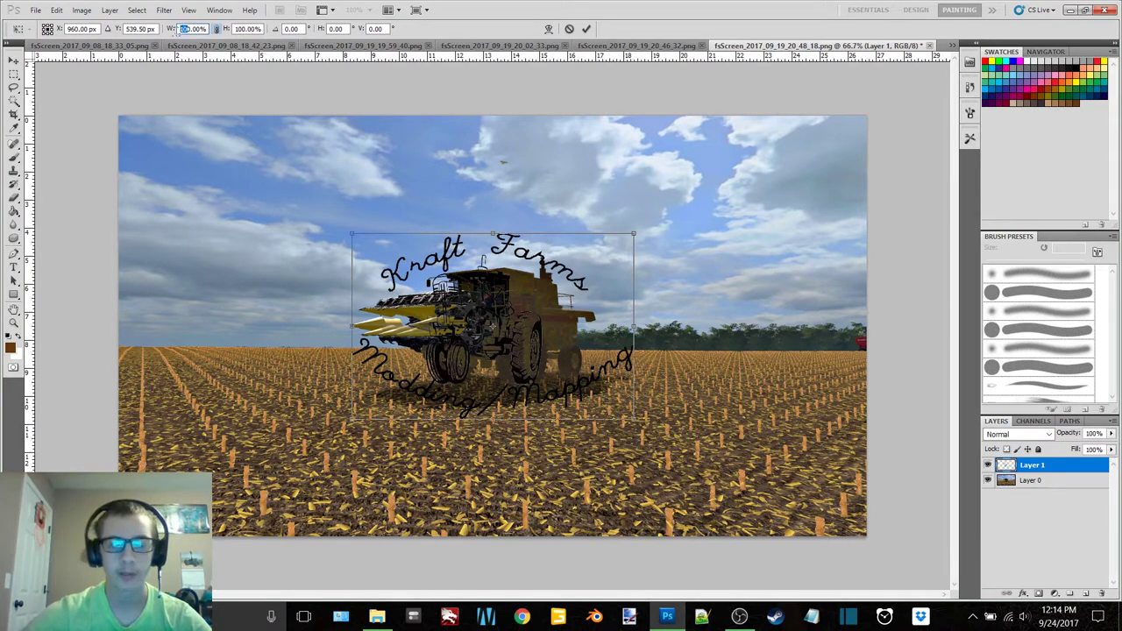
pyautogui.press('Return')
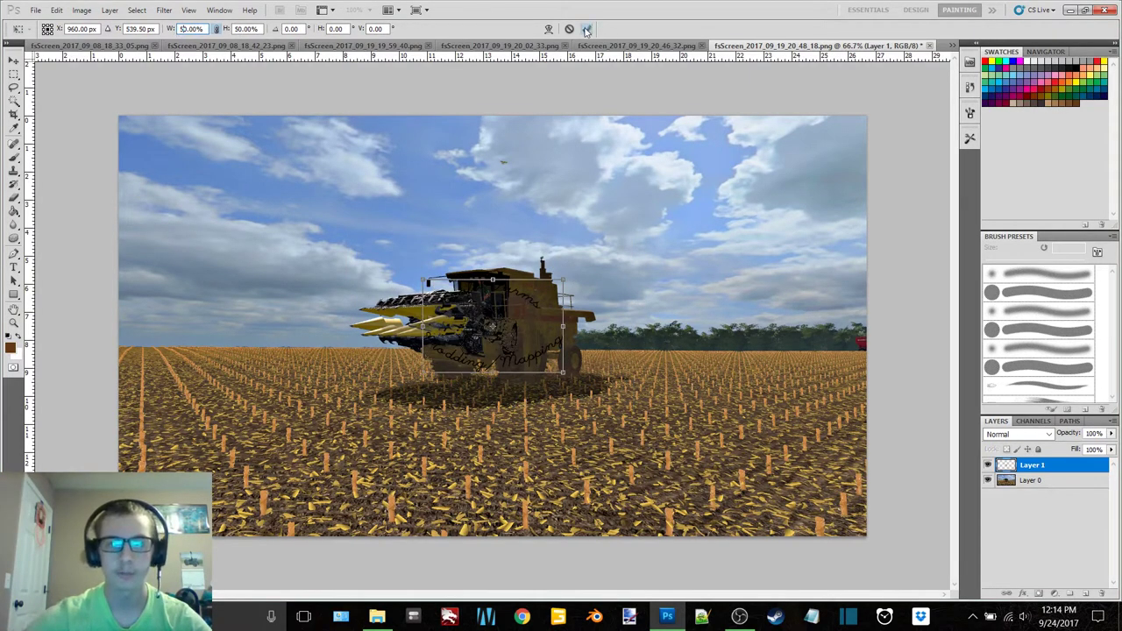
pyautogui.click(586, 29)
pyautogui.moveTo(507, 258)
pyautogui.mouseDown()
pyautogui.moveTo(604, 396)
pyautogui.moveTo(772, 435)
pyautogui.moveTo(812, 421)
pyautogui.mouseUp()
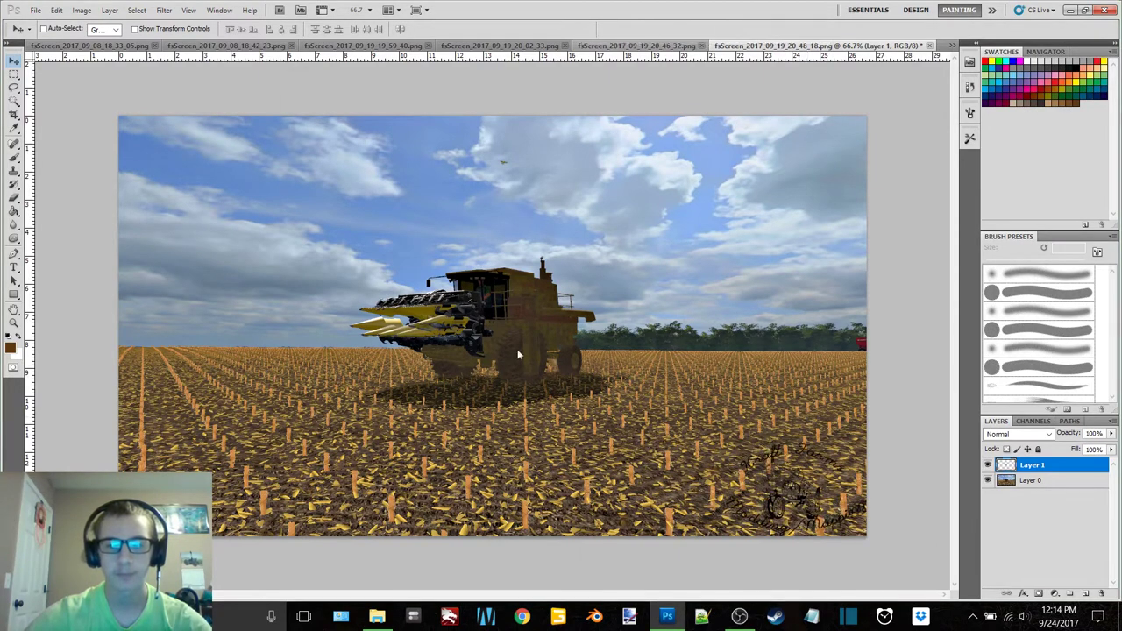
# Save the harvester screenshot as PNG over the existing file and close it without saving
pyautogui.hotkey('ctrl', 'shift', 's')
pyautogui.click(544, 355)
pyautogui.click(491, 495)
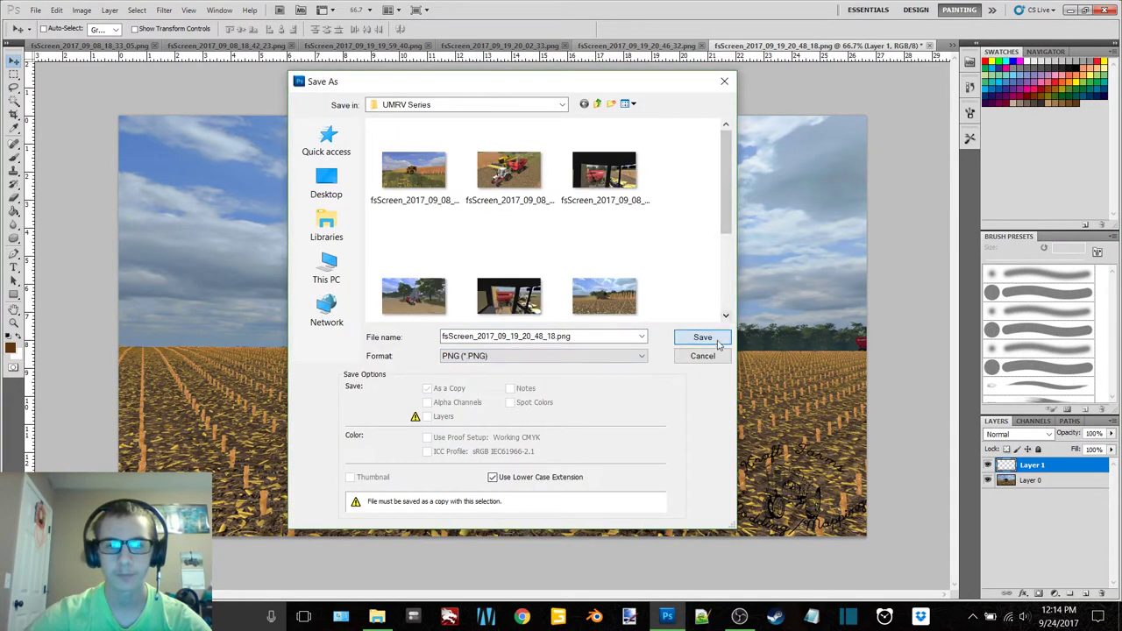
pyautogui.click(715, 341)
pyautogui.click(532, 232)
pyautogui.click(594, 206)
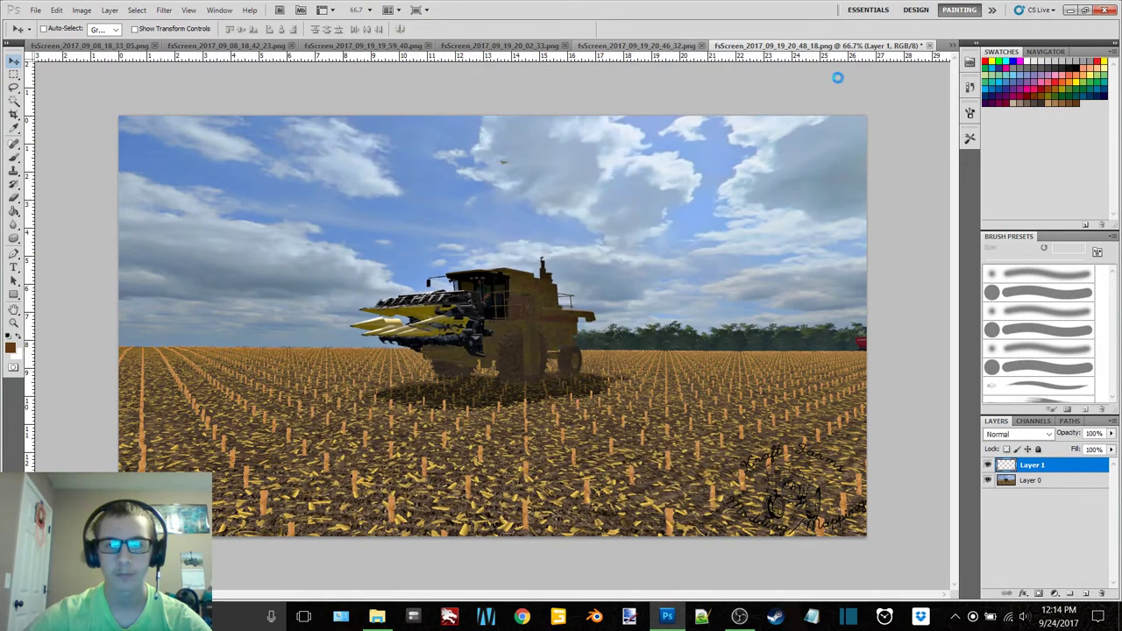
pyautogui.click(929, 45)
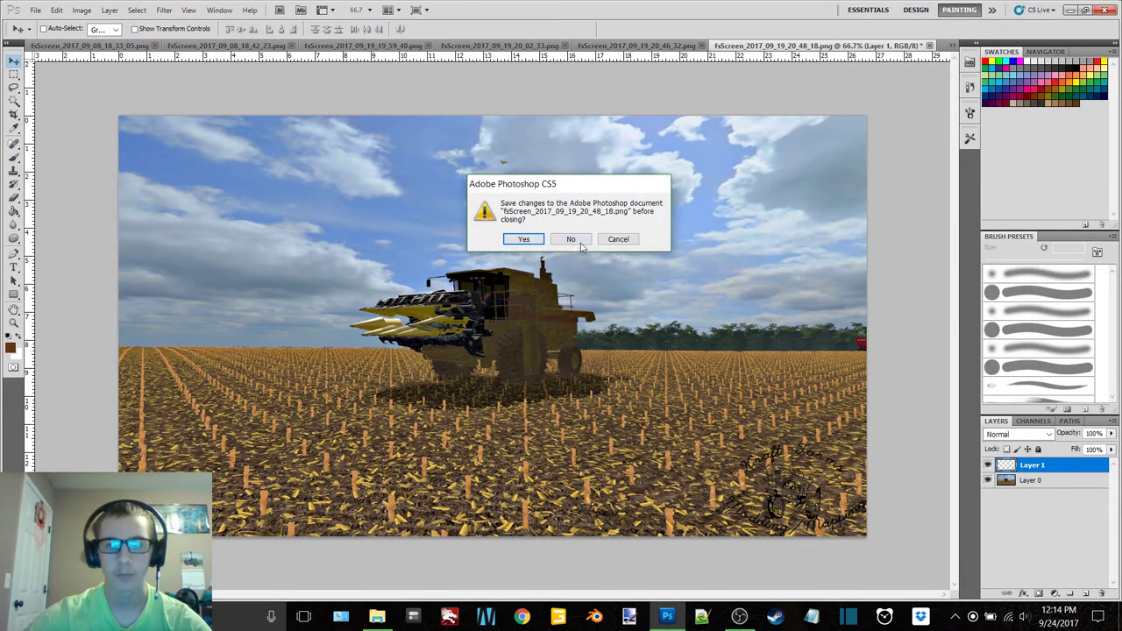
pyautogui.click(571, 239)
# Scale the cornfield screenshot's watermark proportionally to 50% and move it lower-right
pyautogui.hotkey('ctrl', 't')
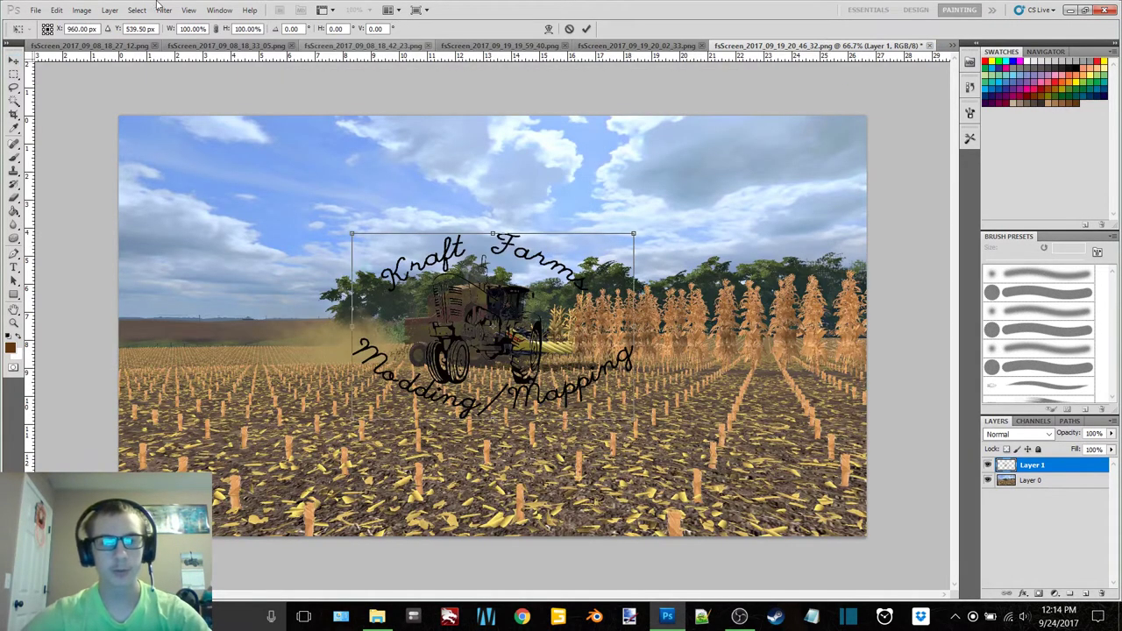
pyautogui.click(217, 29)
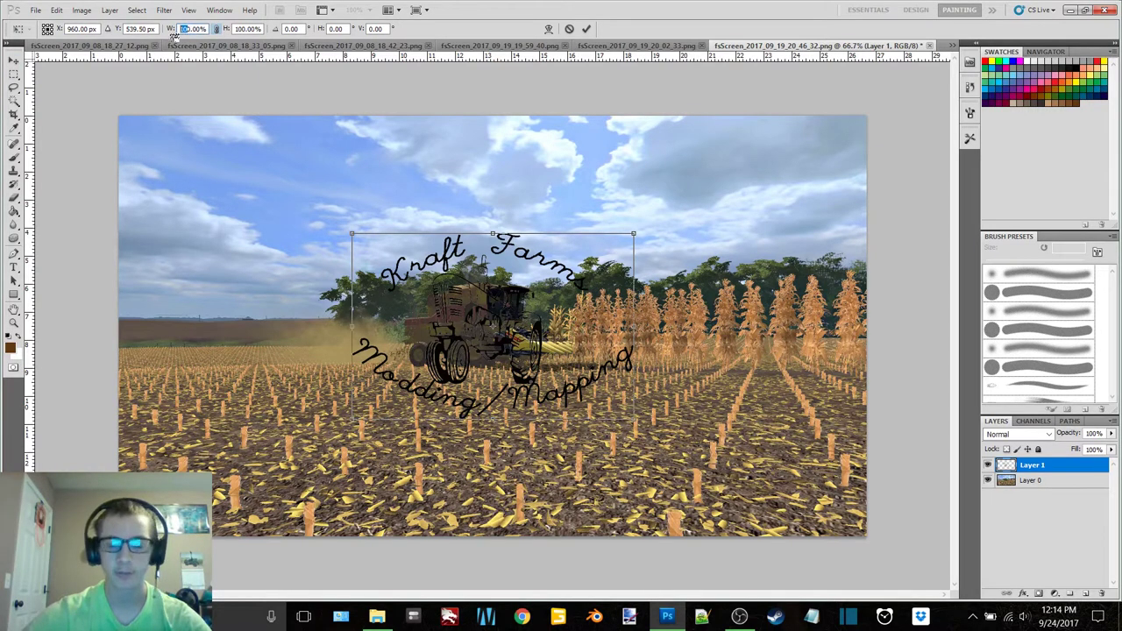
pyautogui.write('50')
pyautogui.press('Return')
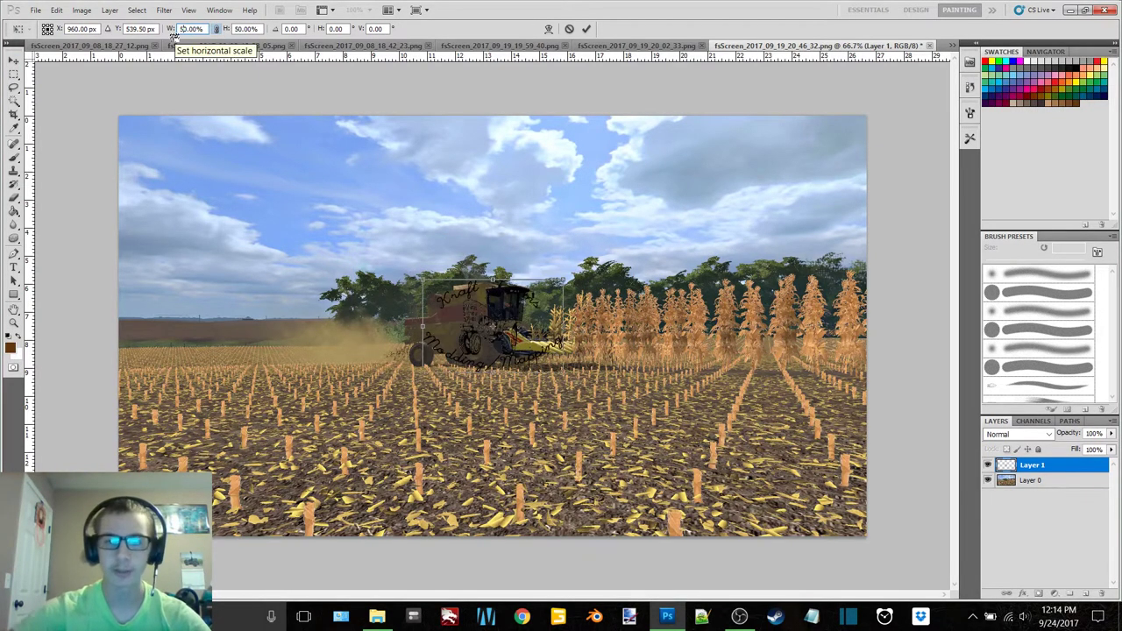
pyautogui.click(587, 31)
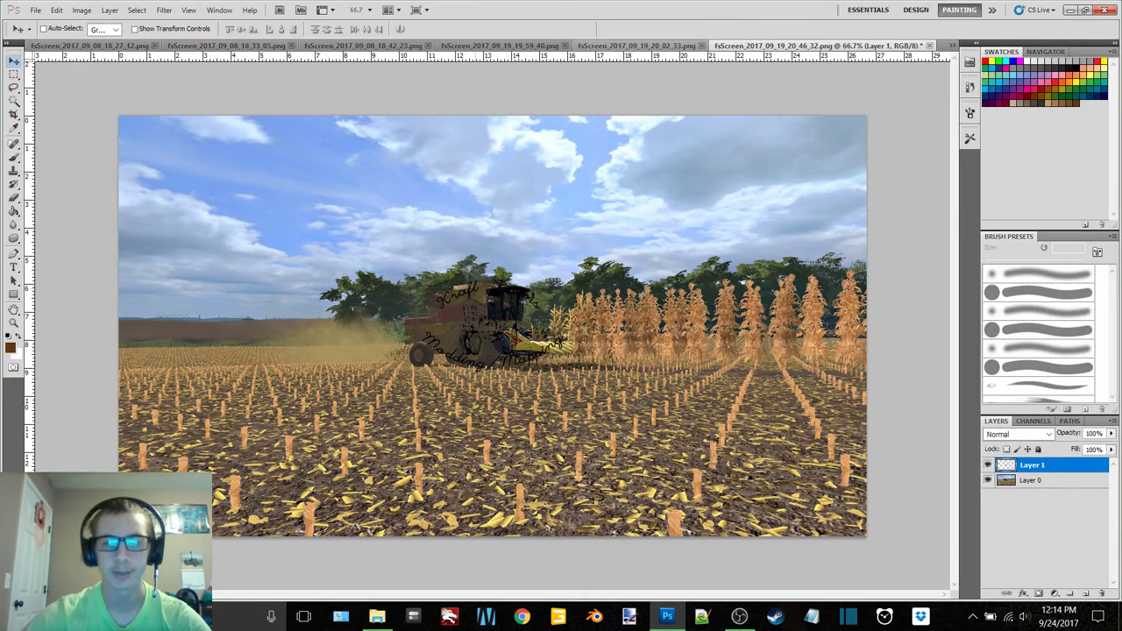
pyautogui.moveTo(476, 292); pyautogui.dragTo(779, 454)
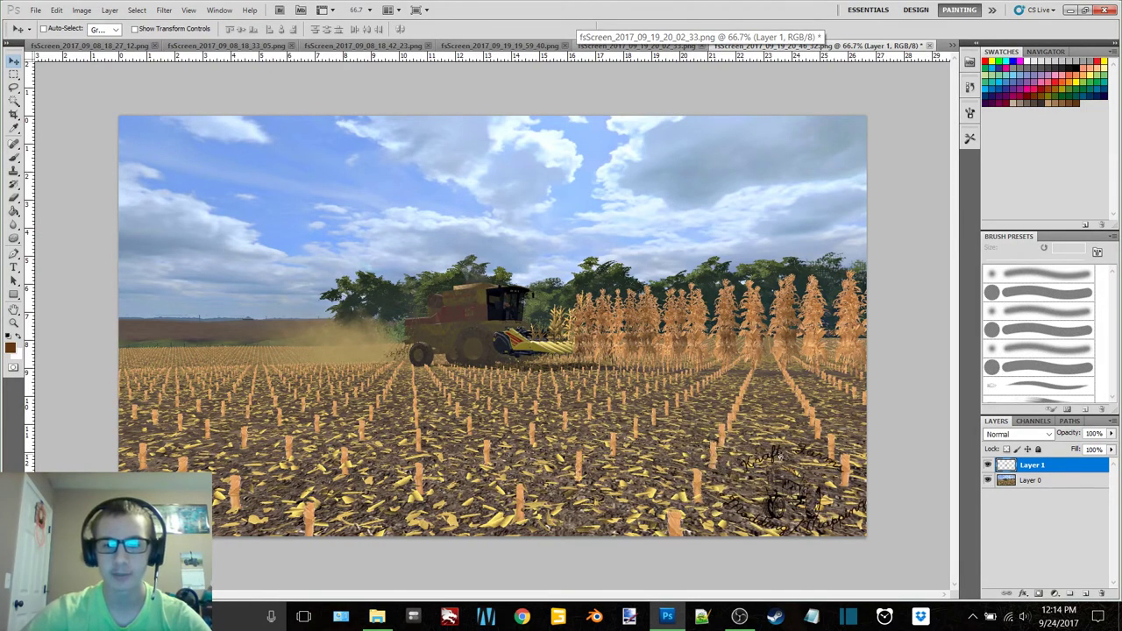
# Save the cornfield screenshot as PNG, replacing the file, and close it without saving
pyautogui.hotkey('ctrl', 'shift', 's')
pyautogui.click(502, 357)
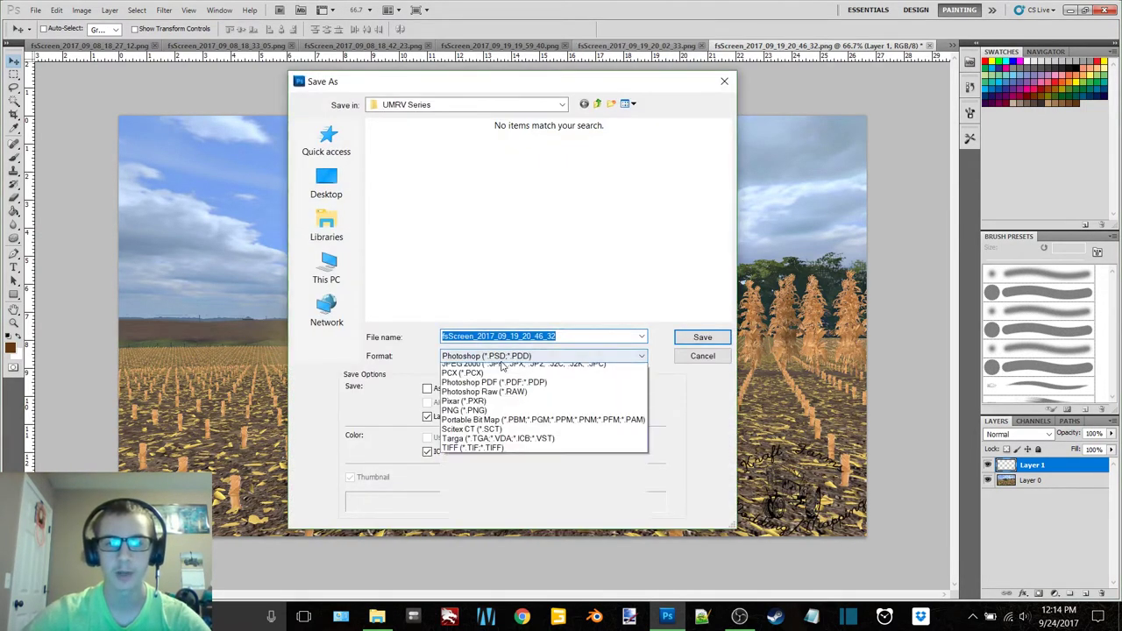
pyautogui.click(481, 509)
pyautogui.click(703, 338)
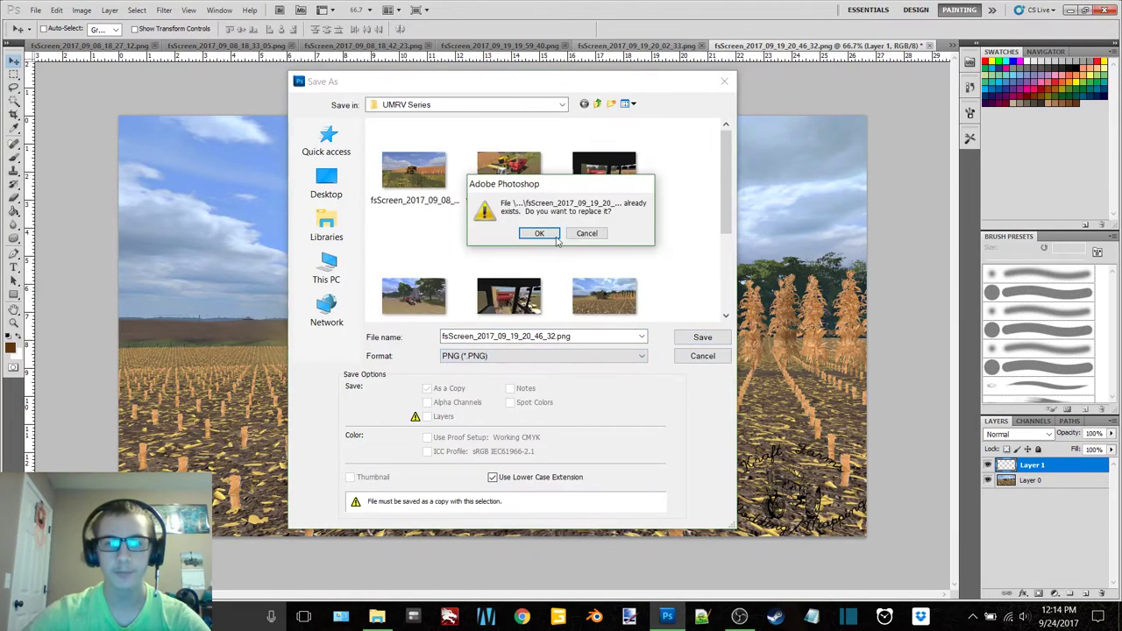
pyautogui.click(541, 238)
pyautogui.click(595, 210)
pyautogui.click(930, 46)
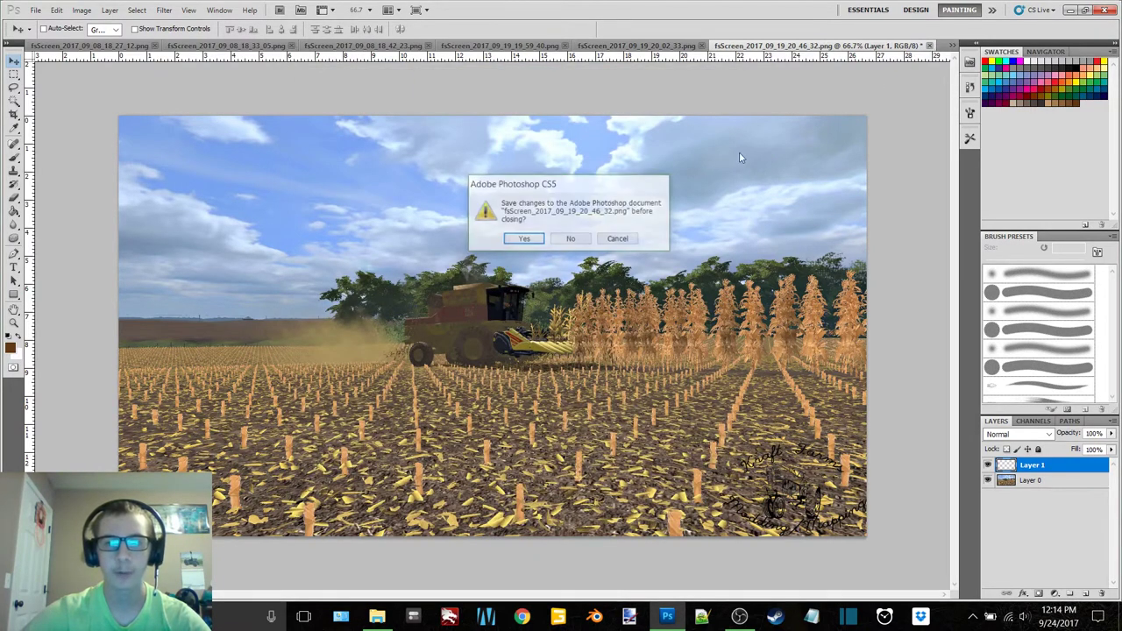
pyautogui.click(586, 242)
# Halve the in-cab screenshot's watermark and place it in the bottom-right corner
pyautogui.hotkey('ctrl', 't')
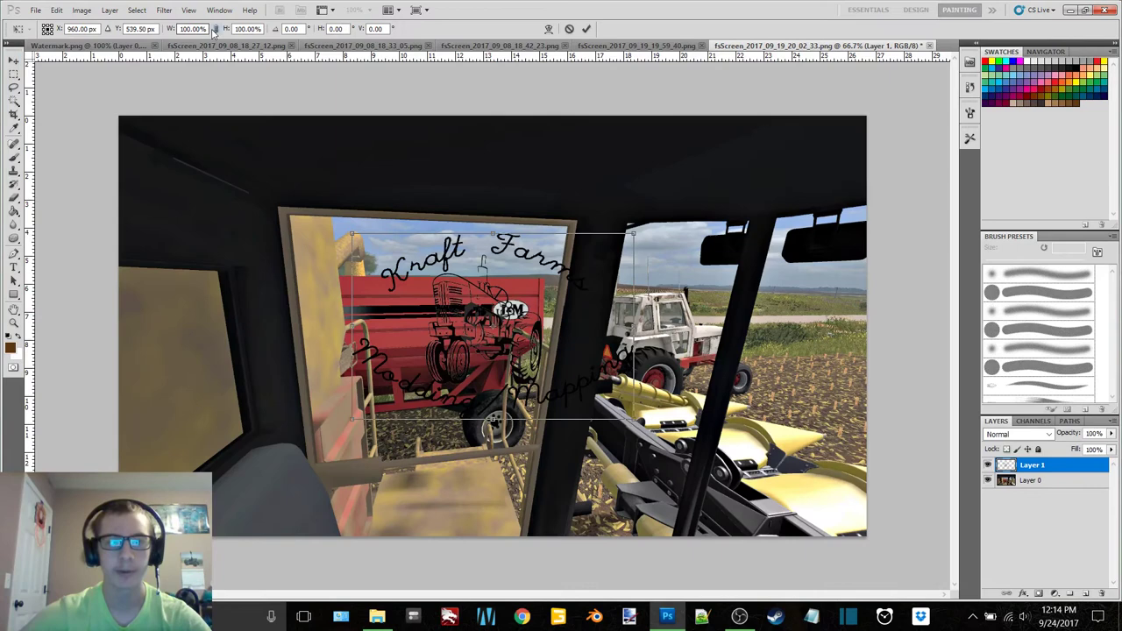
pyautogui.write('50')
pyautogui.press('Return')
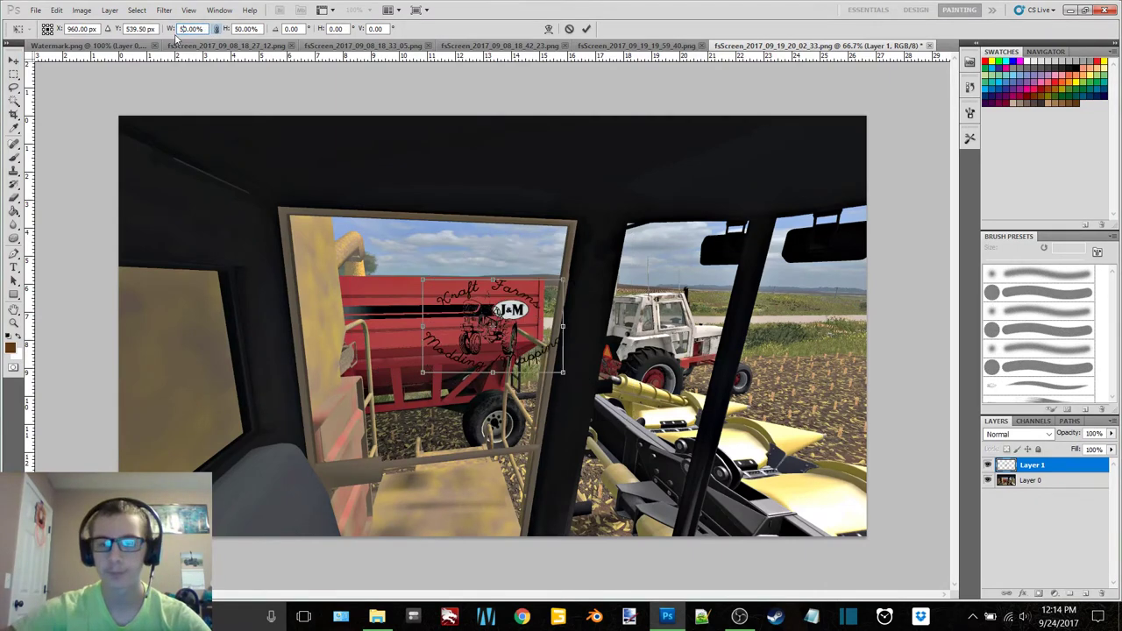
pyautogui.press('Return')
pyautogui.moveTo(493, 322); pyautogui.dragTo(794, 491)
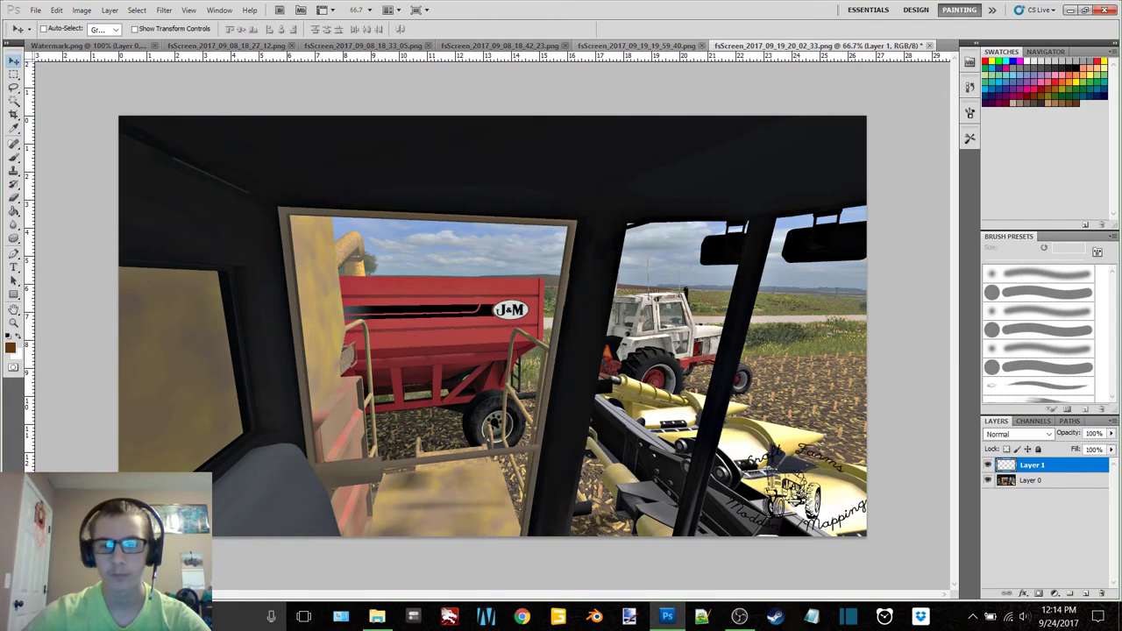
# Save the in-cab screenshot as PNG over fsScreen_2017_09_19_20_02_33.png
pyautogui.hotkey('ctrl', 'shift', 's')
pyautogui.click(570, 356)
pyautogui.click(508, 491)
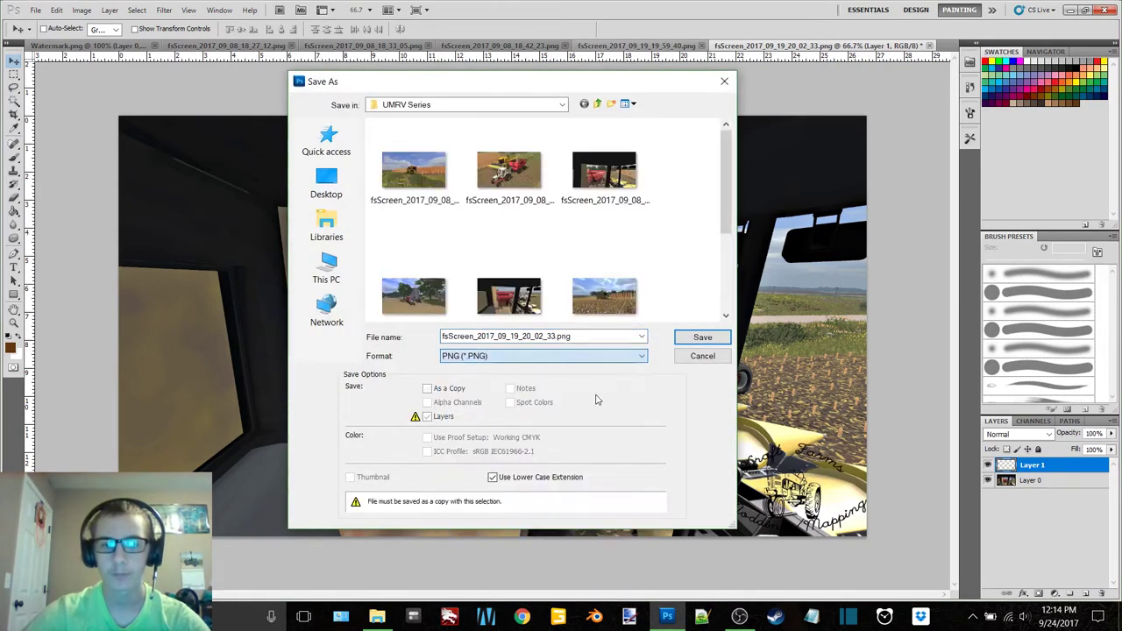
pyautogui.click(702, 337)
pyautogui.click(533, 233)
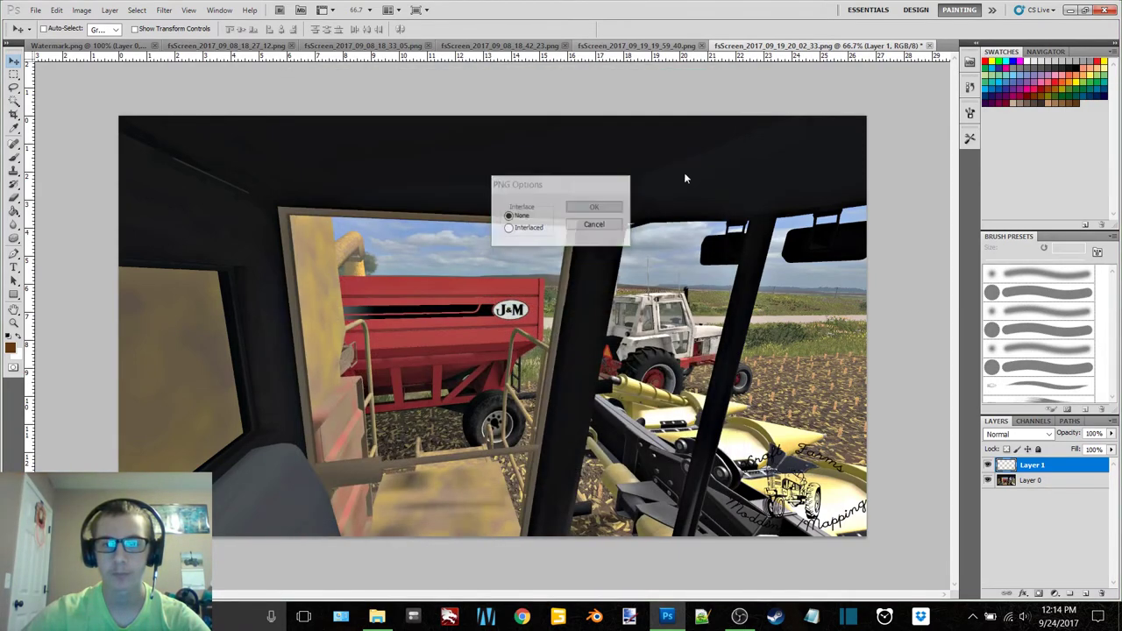
pyautogui.press('Return')
# Close the in-cab shot unsaved, then halve the next watermark and move it bottom-right
pyautogui.hotkey('ctrl', 'w')
pyautogui.press('n')
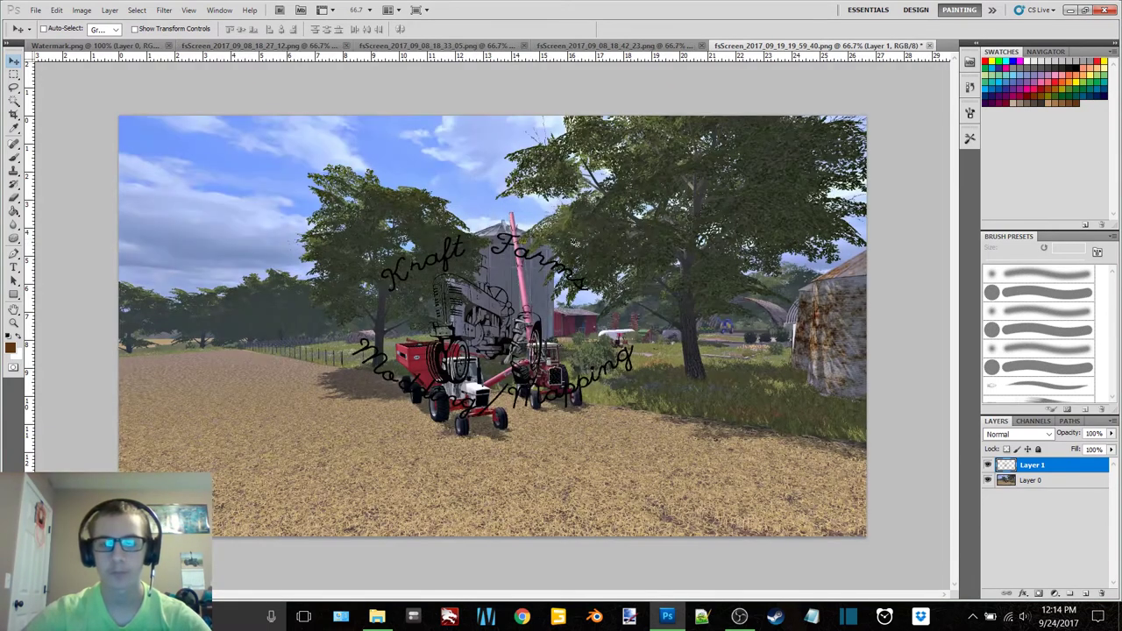
pyautogui.hotkey('ctrl', 't')
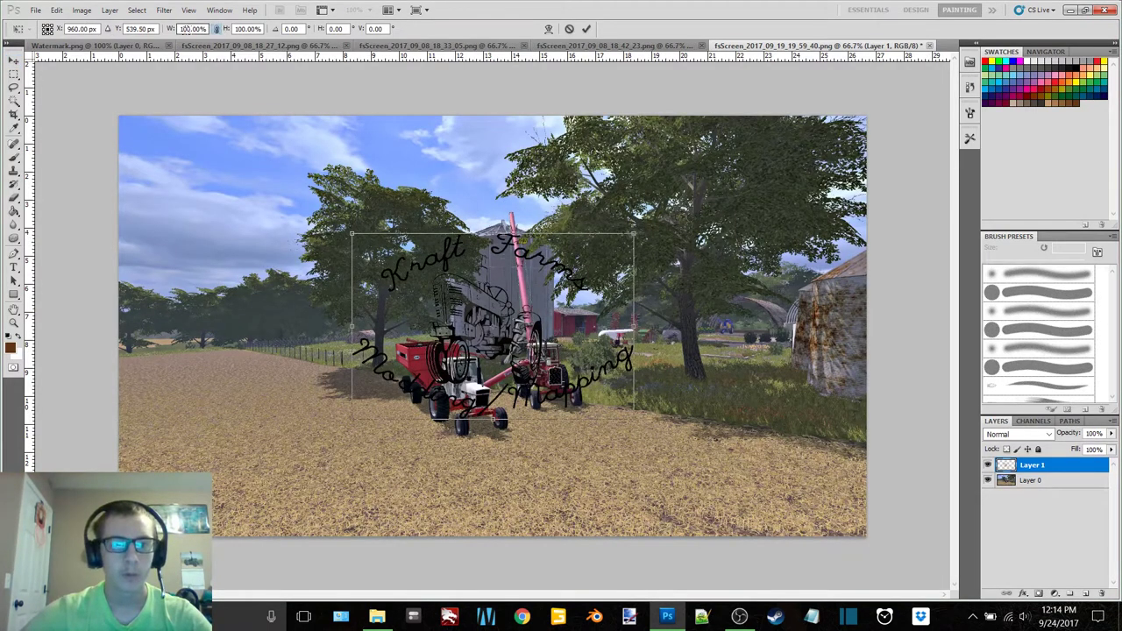
pyautogui.write('50')
pyautogui.press('Return')
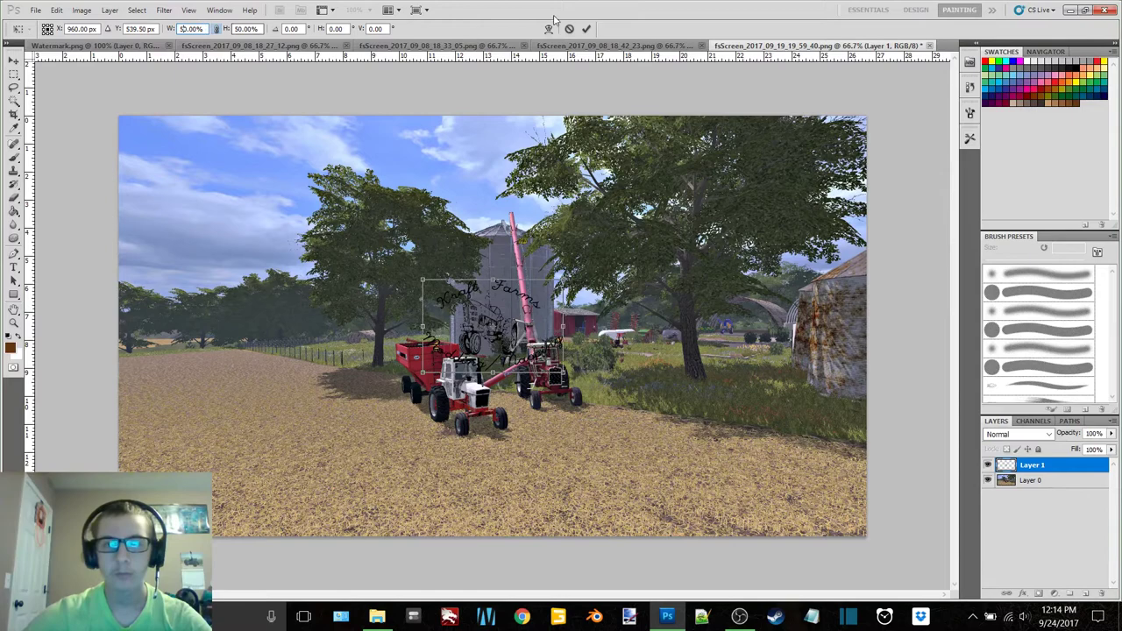
pyautogui.click(585, 29)
pyautogui.moveTo(491, 324); pyautogui.dragTo(796, 488)
# Save that screenshot as PNG over the existing file and close it without saving
pyautogui.hotkey('ctrl', 'shift', 's')
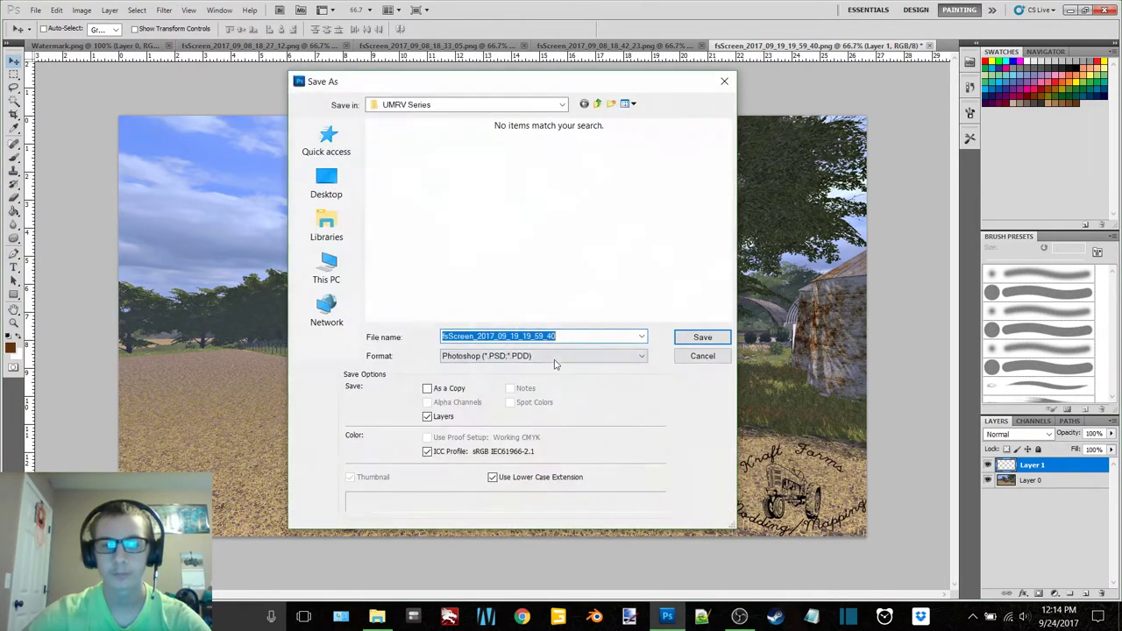
pyautogui.click(544, 355)
pyautogui.click(527, 517)
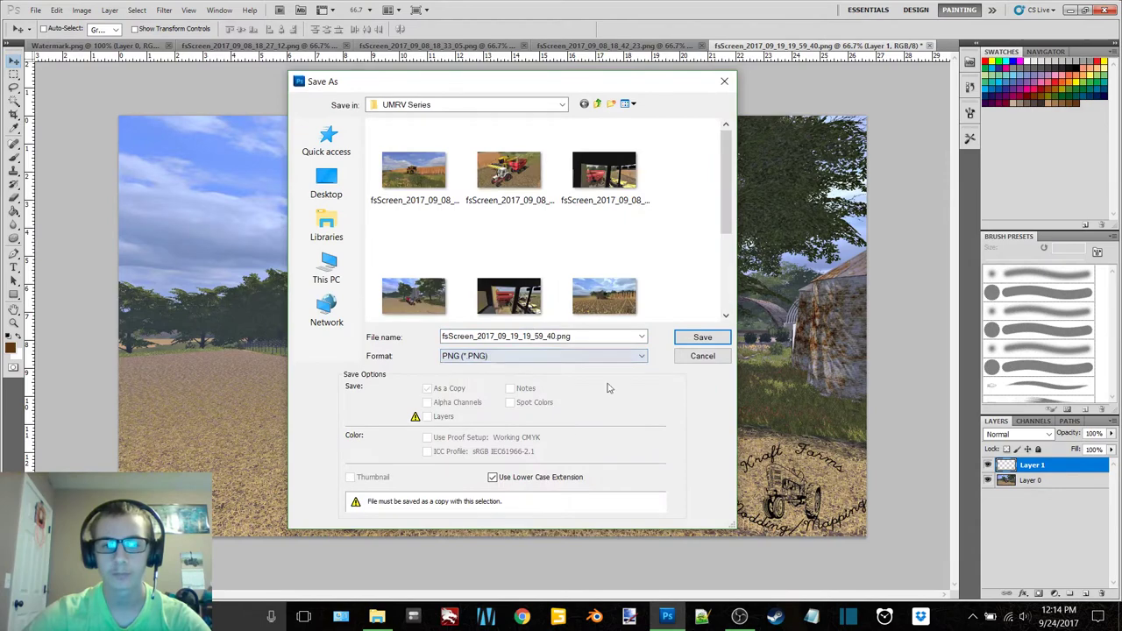
pyautogui.click(702, 336)
pyautogui.click(538, 234)
pyautogui.click(582, 209)
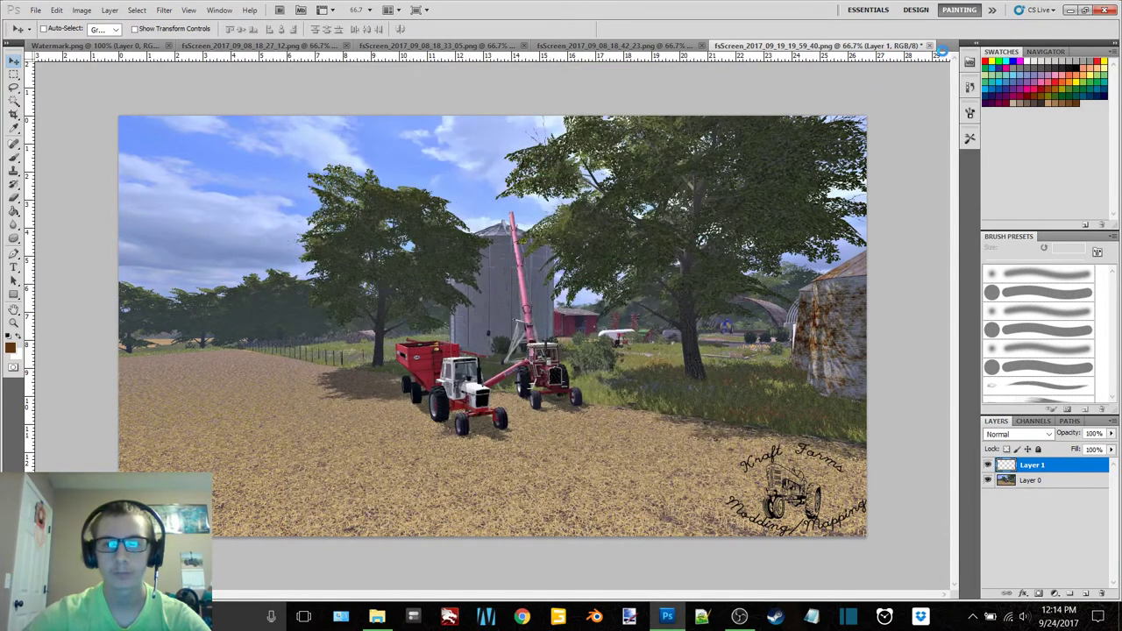
pyautogui.click(931, 45)
pyautogui.click(574, 240)
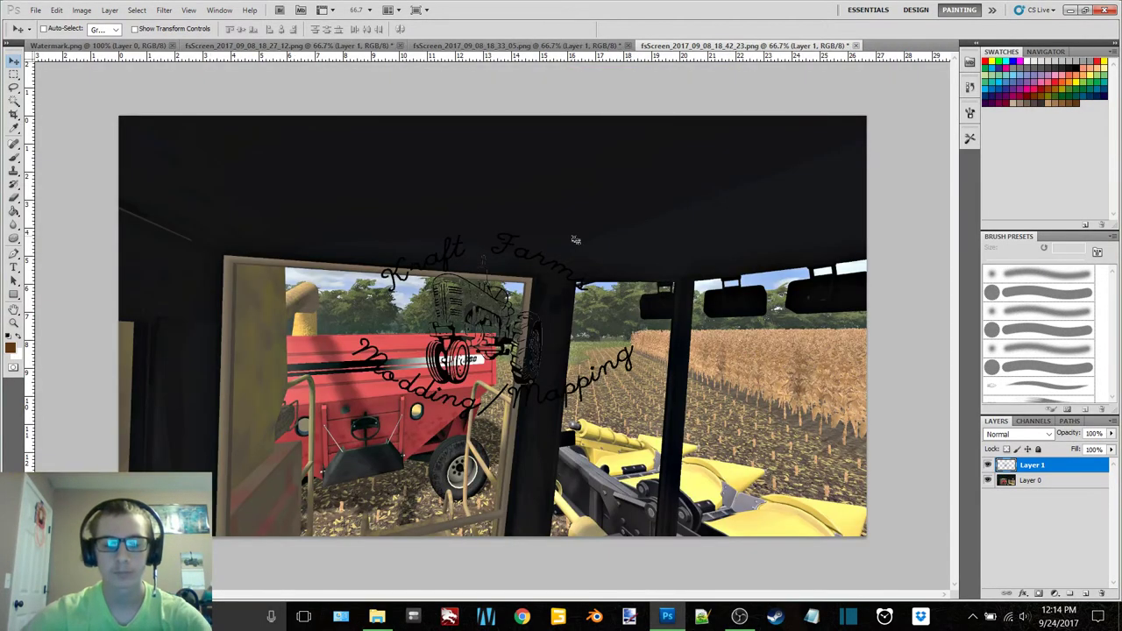
# Scale the next photo's watermark to 50% and move it onto the bottom-right yellow header
pyautogui.hotkey('ctrl', 't')
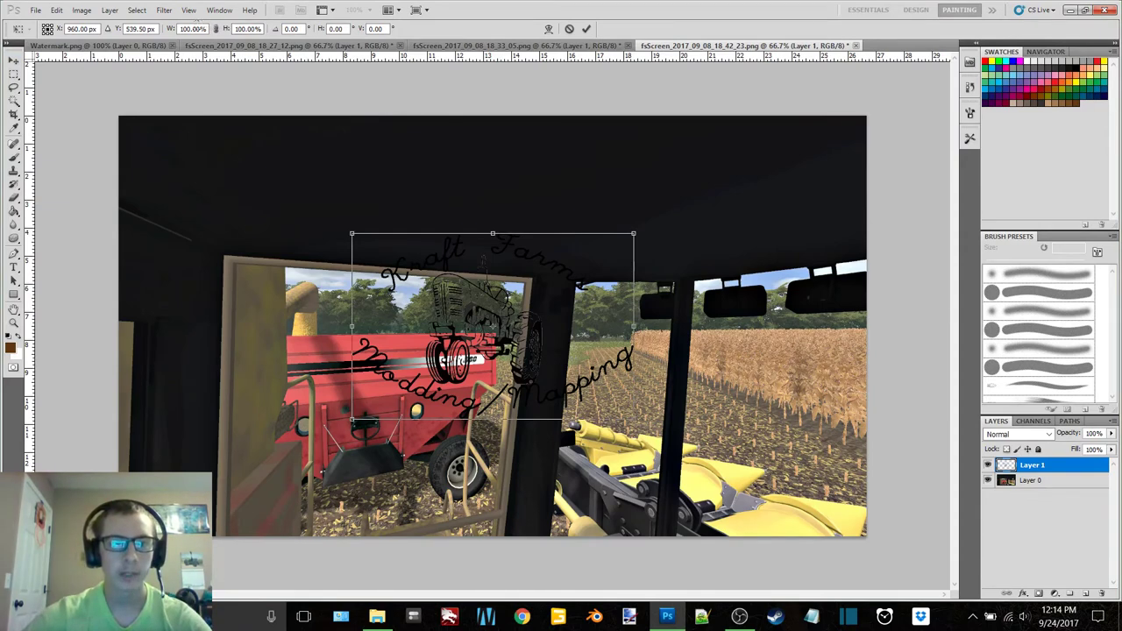
pyautogui.doubleClick(186, 29)
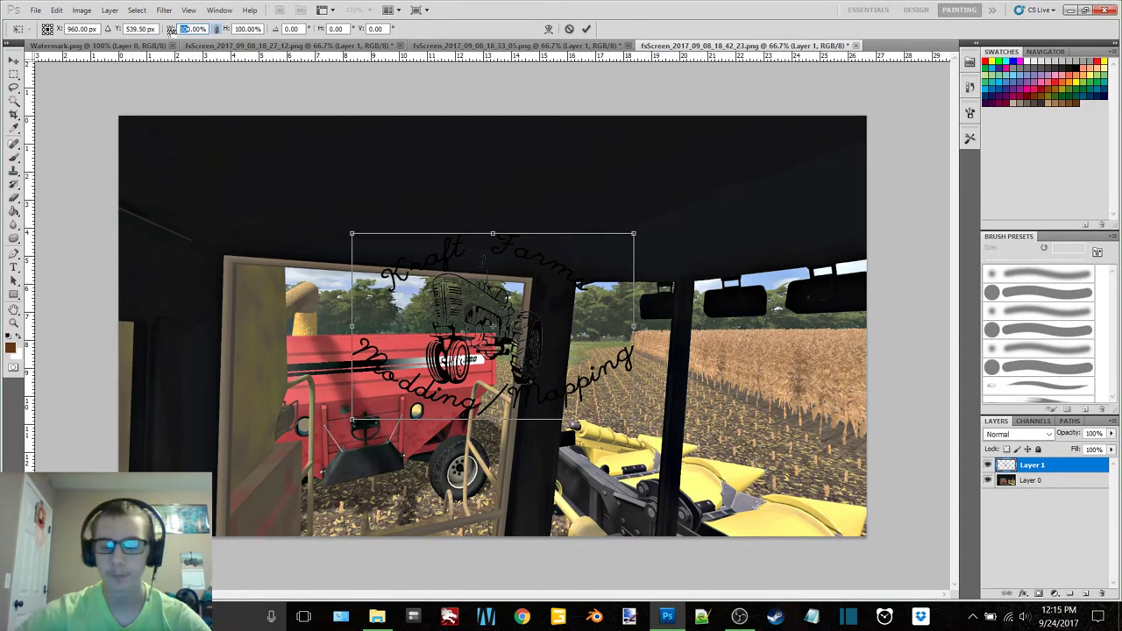
pyautogui.write('50')
pyautogui.press('Return')
pyautogui.click(587, 29)
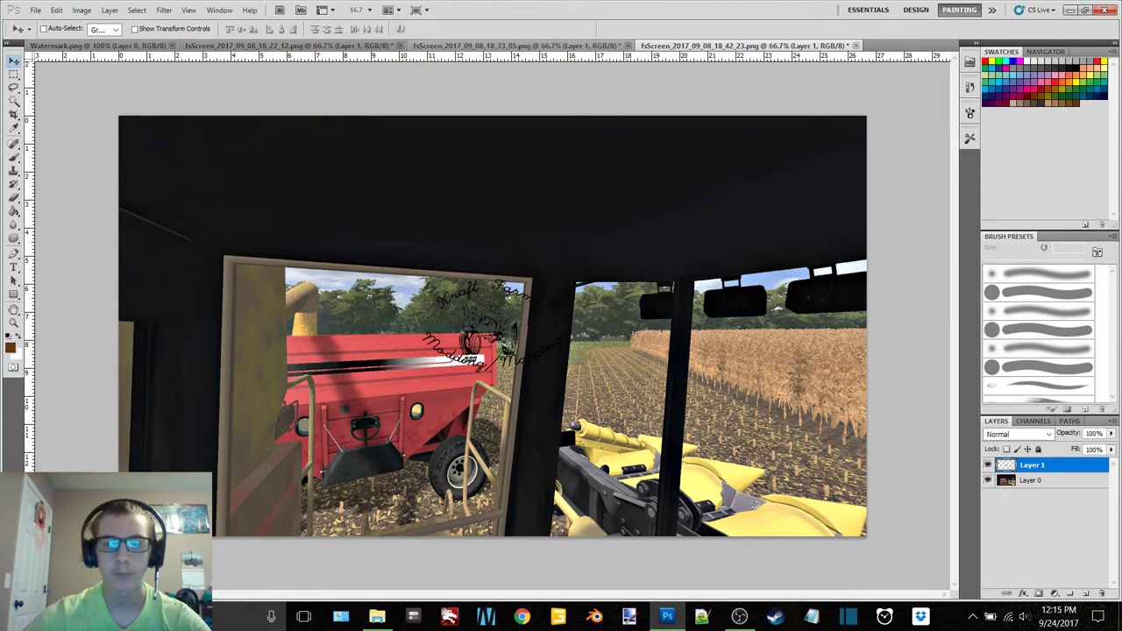
pyautogui.moveTo(491, 333); pyautogui.dragTo(794, 500)
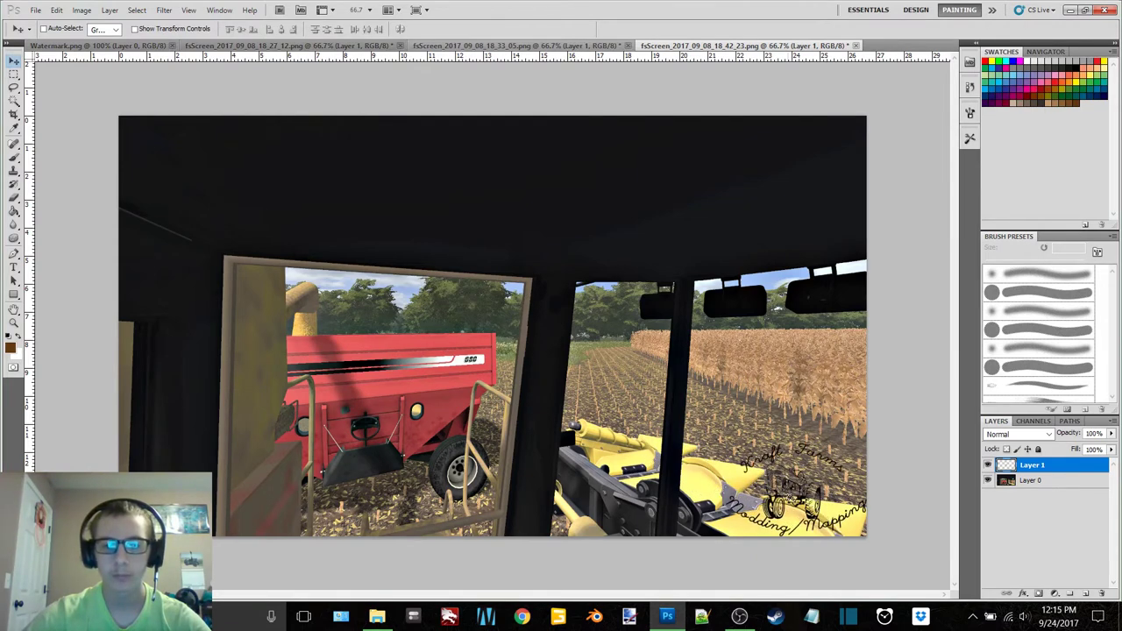
# Overwrite fsScreen_2017_09_08_18_42_23.png as PNG, close it, and start resizing the next watermark
pyautogui.hotkey('ctrl', 'shift', 's')
pyautogui.click(529, 355)
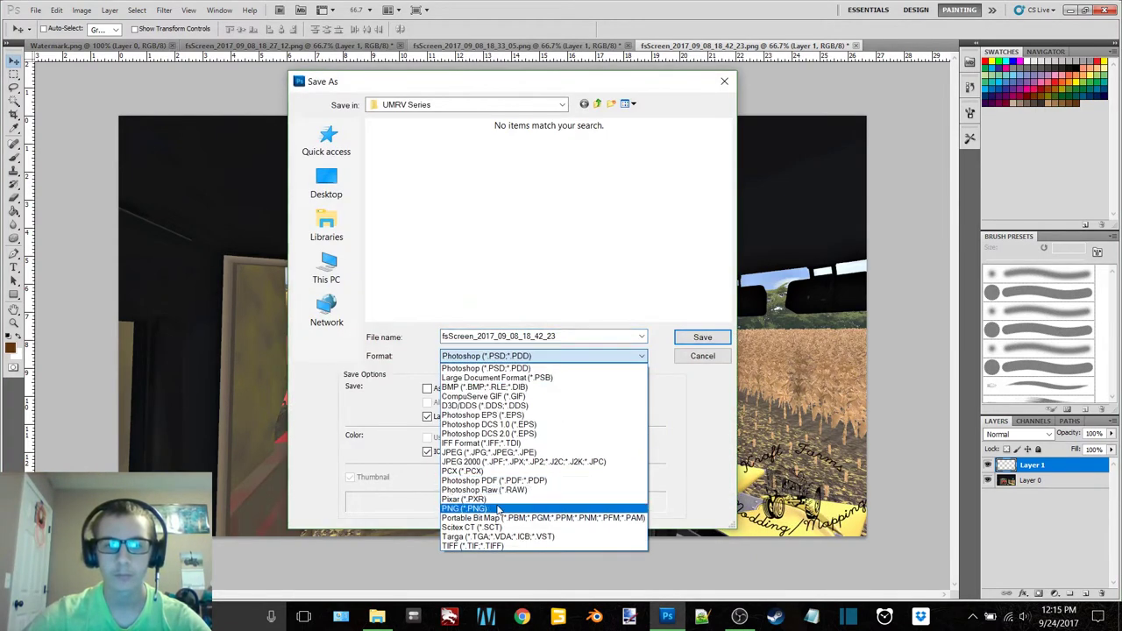
pyautogui.click(497, 509)
pyautogui.click(703, 337)
pyautogui.click(578, 235)
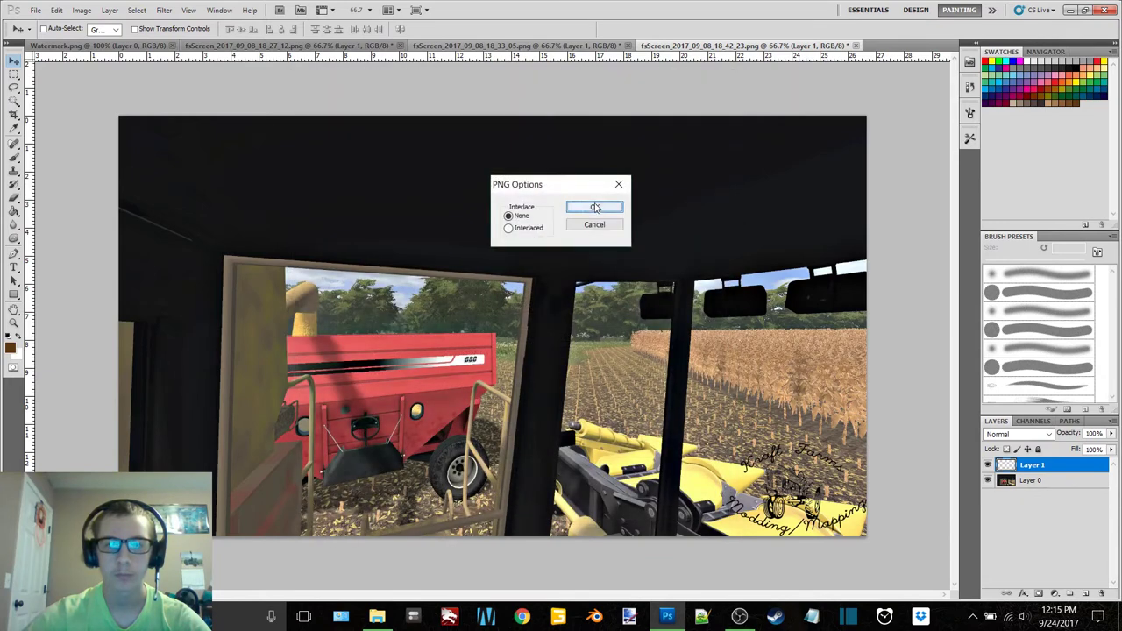
pyautogui.click(596, 208)
pyautogui.click(856, 45)
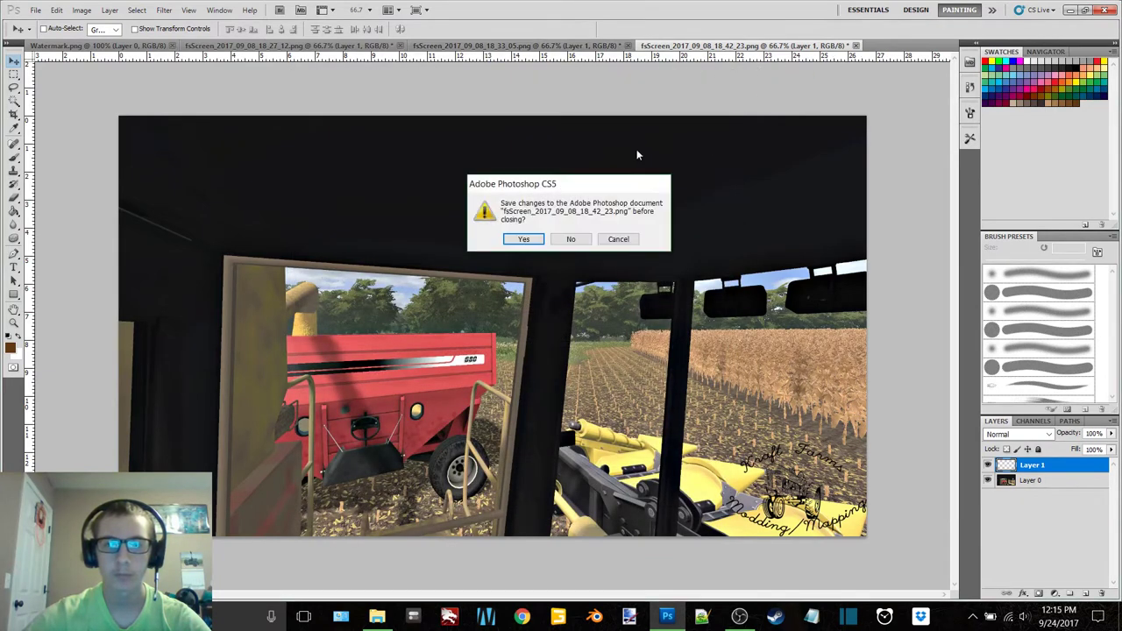
pyautogui.click(571, 239)
pyautogui.hotkey('ctrl', 't')
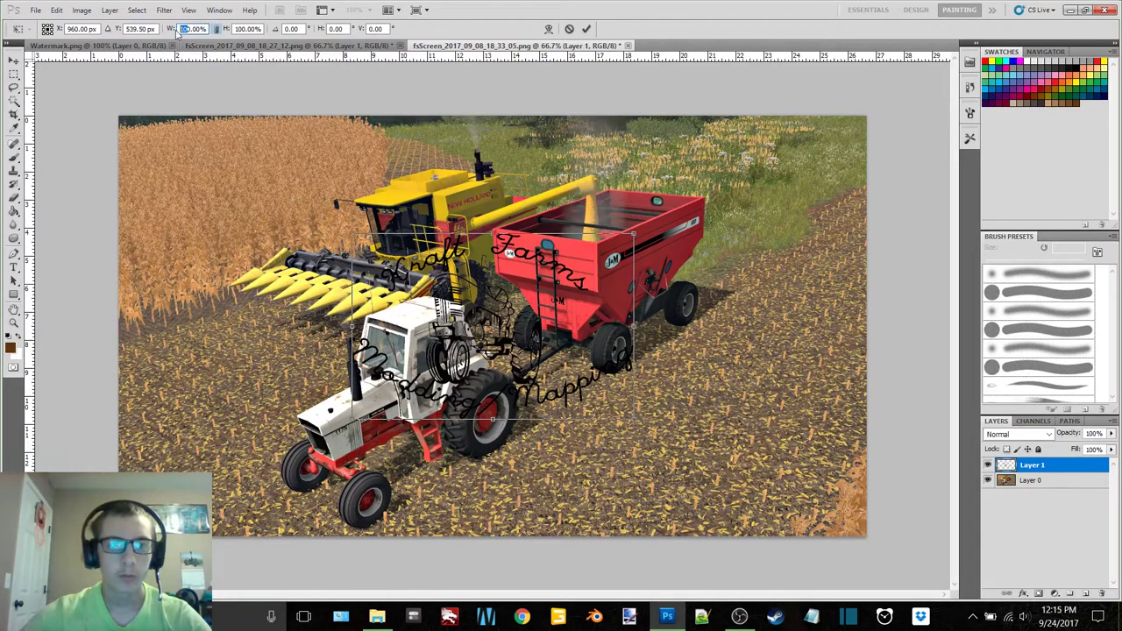
# Scale the watermark to 50% and drag it to the bottom-right corner of the screenshot
pyautogui.write('50')
pyautogui.press('Return')
pyautogui.click(587, 29)
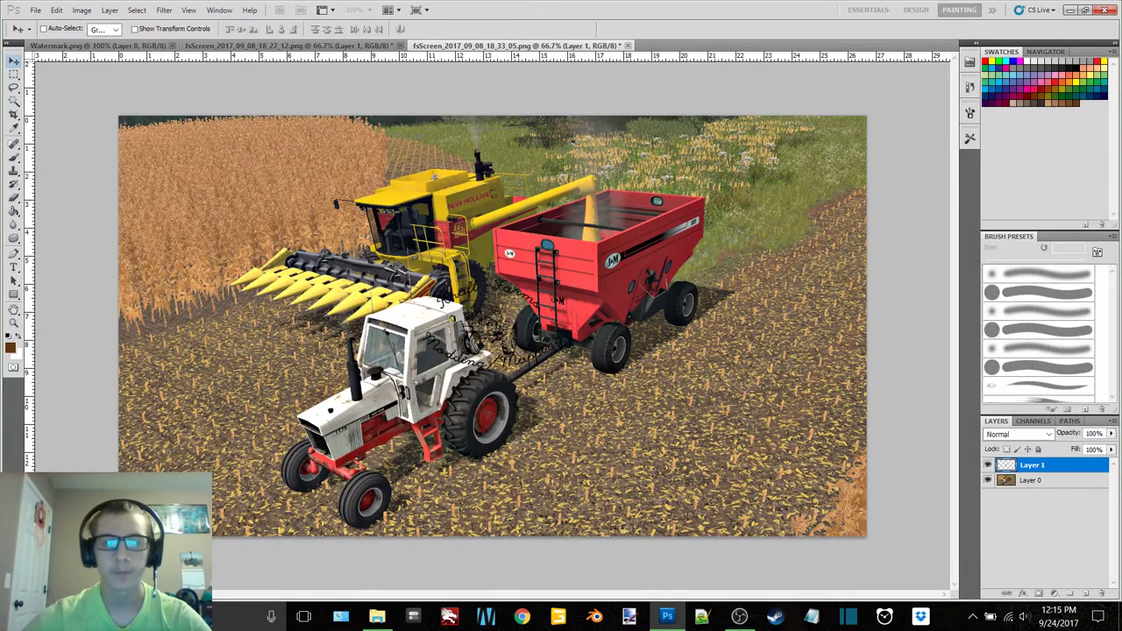
pyautogui.moveTo(507, 297); pyautogui.dragTo(811, 458)
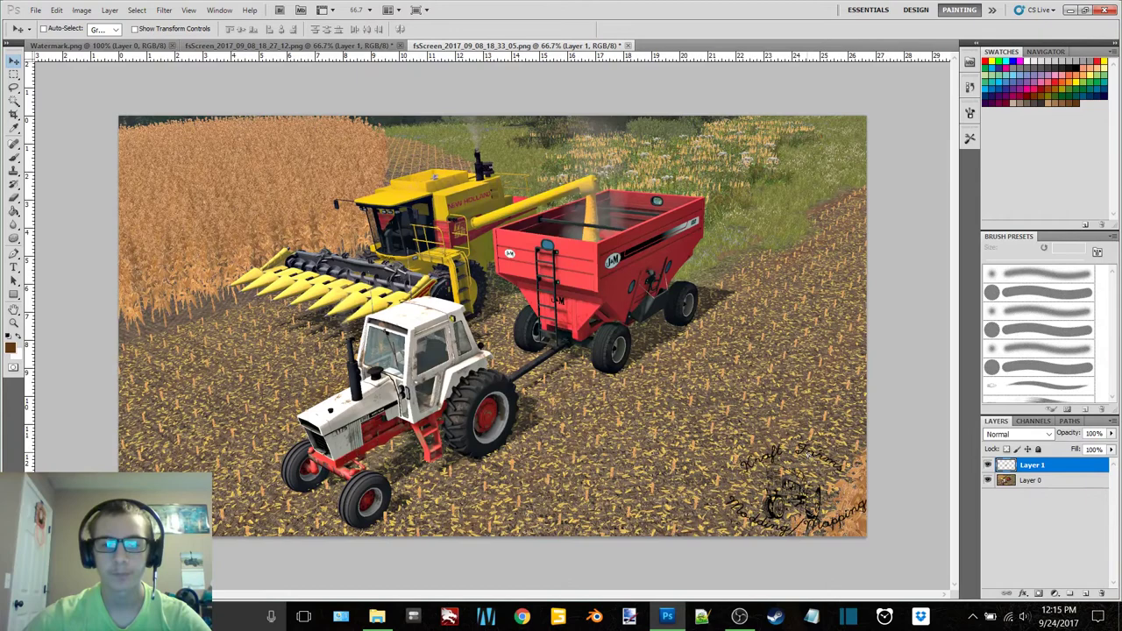
# Save the screenshot as PNG over the existing file, then close it without saving
pyautogui.hotkey('ctrl', 'shift', 's')
pyautogui.click(516, 359)
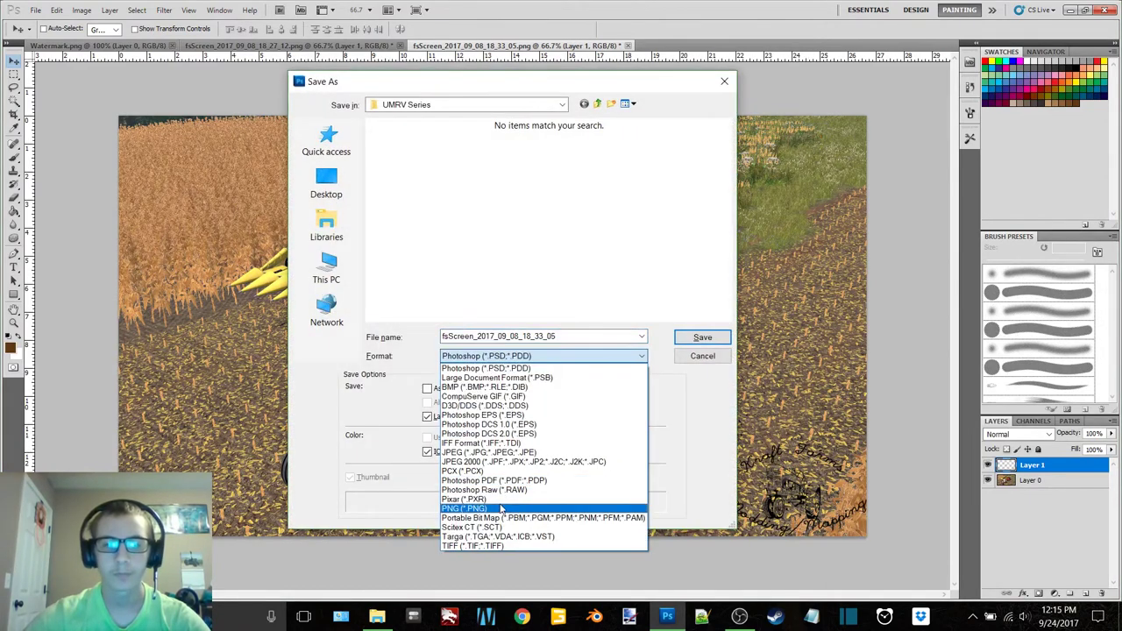
pyautogui.click(502, 507)
pyautogui.click(703, 338)
pyautogui.click(538, 235)
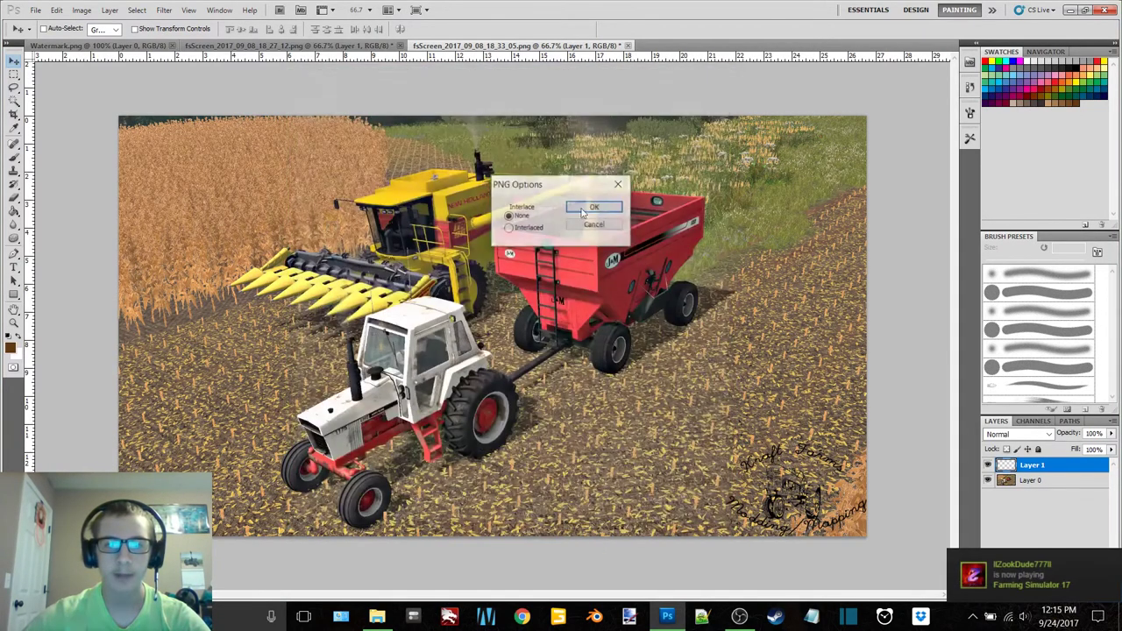
pyautogui.click(600, 198)
pyautogui.click(628, 45)
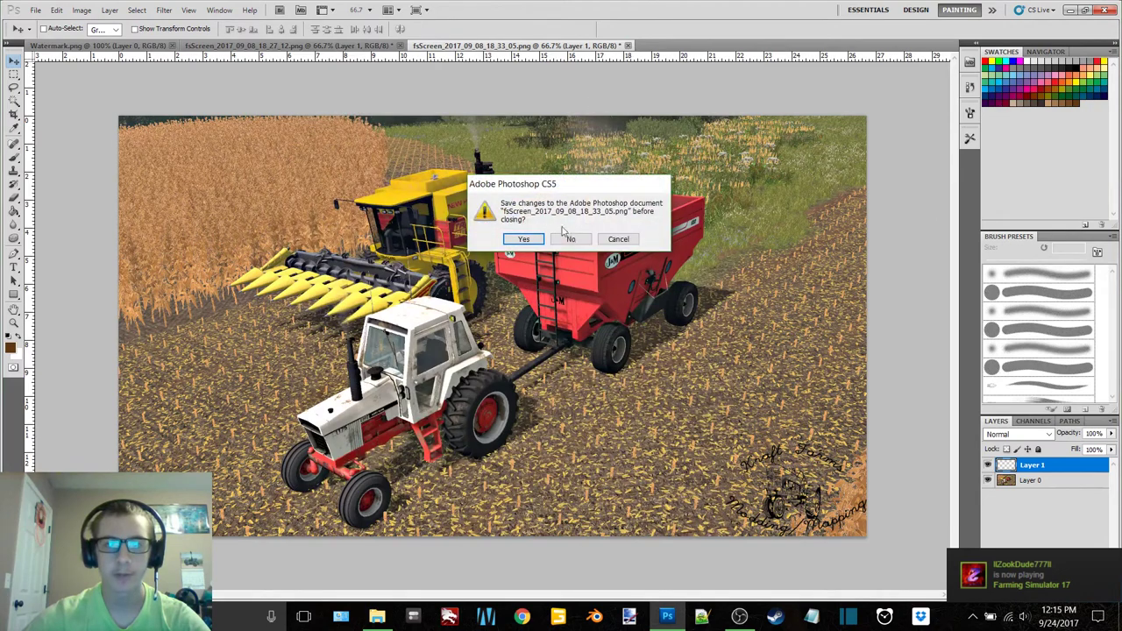
pyautogui.click(572, 238)
# Resize the last screenshot's watermark to 50% and move it bottom-right
pyautogui.hotkey('ctrl', 't')
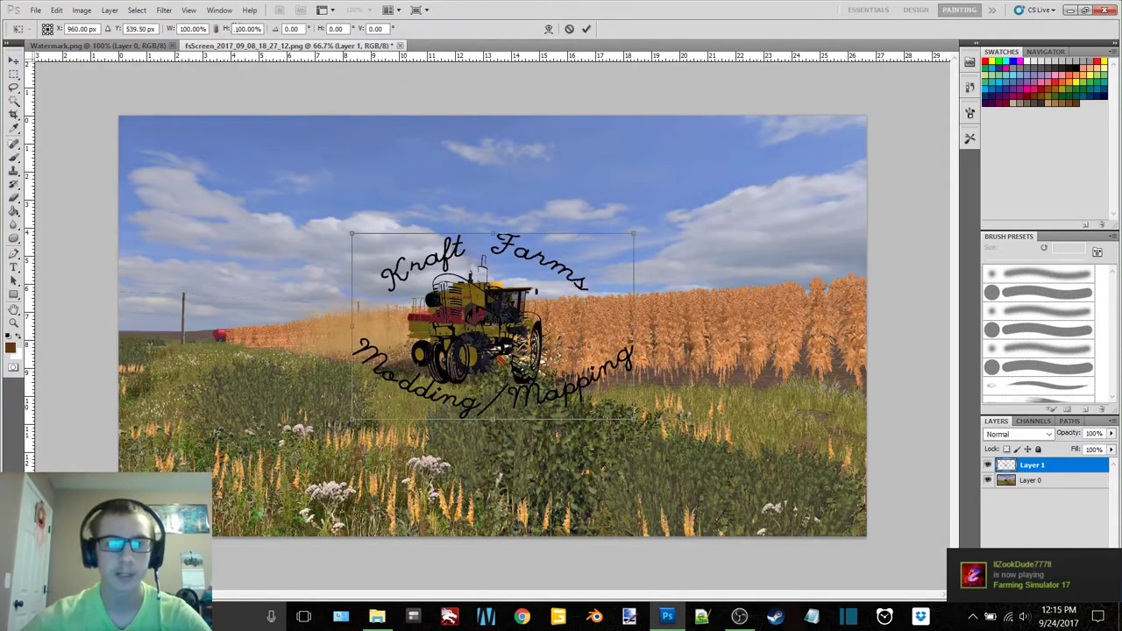
pyautogui.write('50')
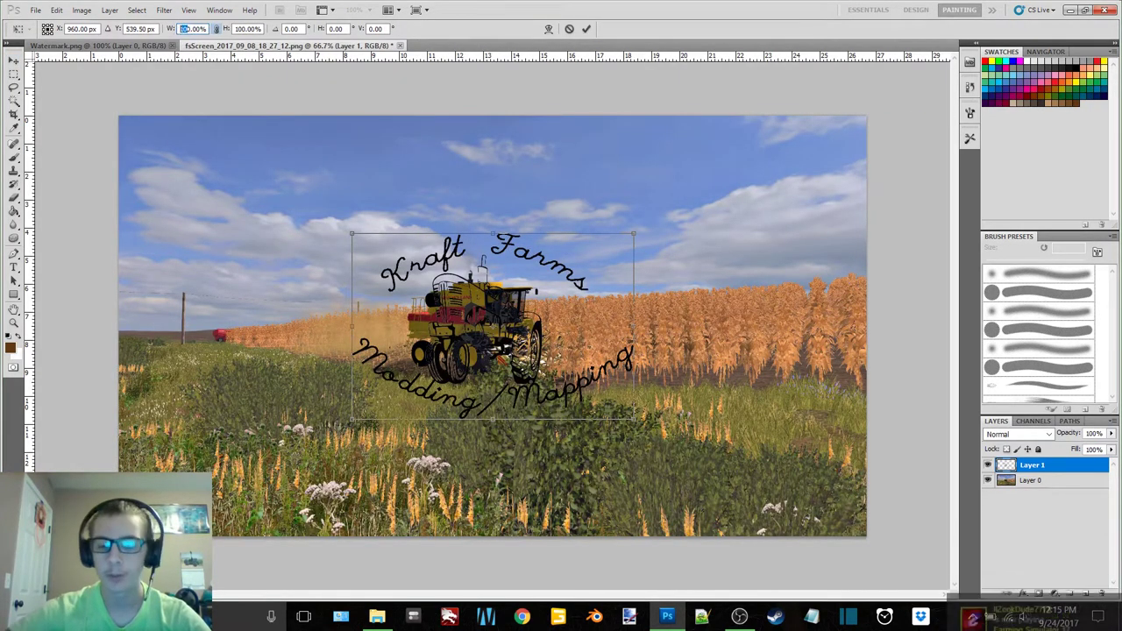
pyautogui.press('Return')
pyautogui.click(585, 29)
pyautogui.moveTo(479, 310); pyautogui.dragTo(781, 476)
# Save the final screenshot as PNG, replacing the file, and close it without saving
pyautogui.hotkey('ctrl', 'shift', 's')
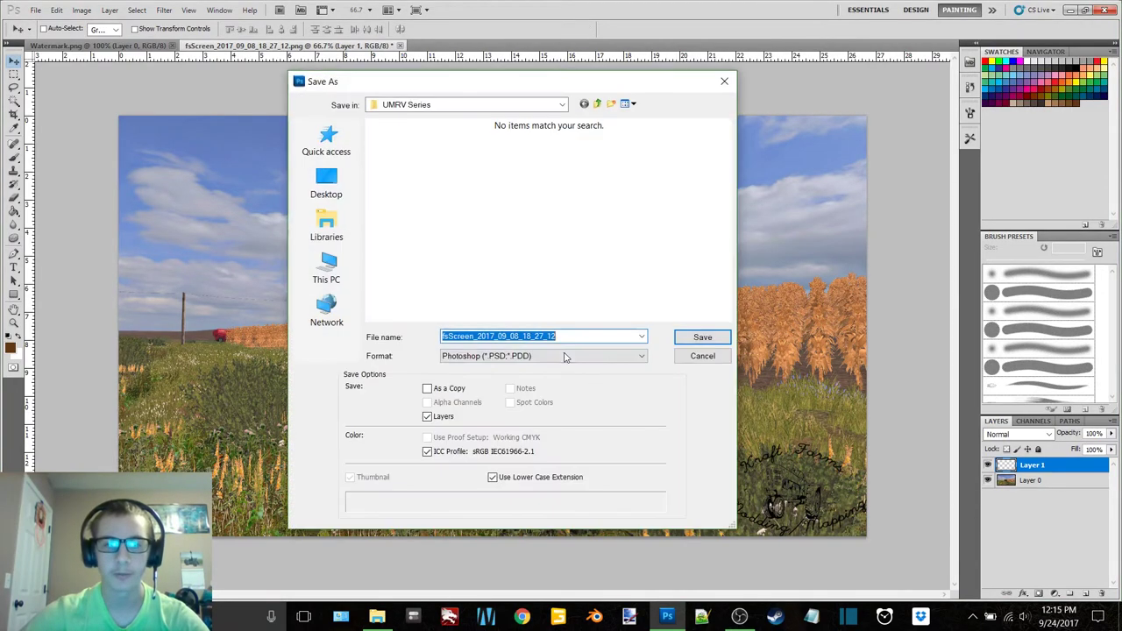
pyautogui.click(567, 356)
pyautogui.click(535, 536)
pyautogui.click(690, 345)
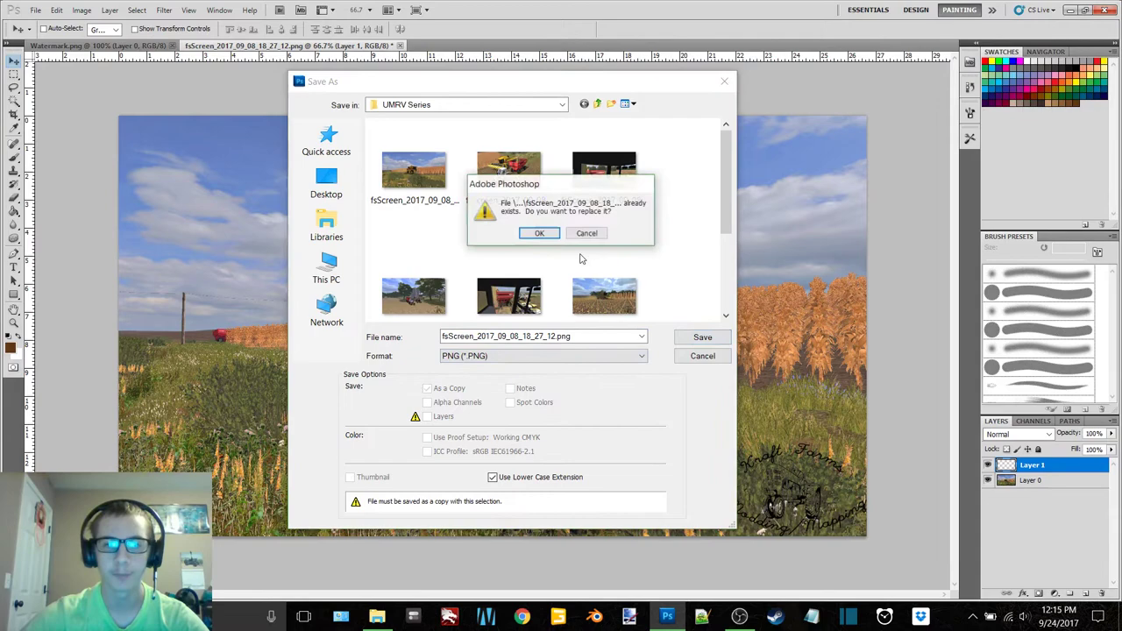
pyautogui.click(541, 233)
pyautogui.press('Return')
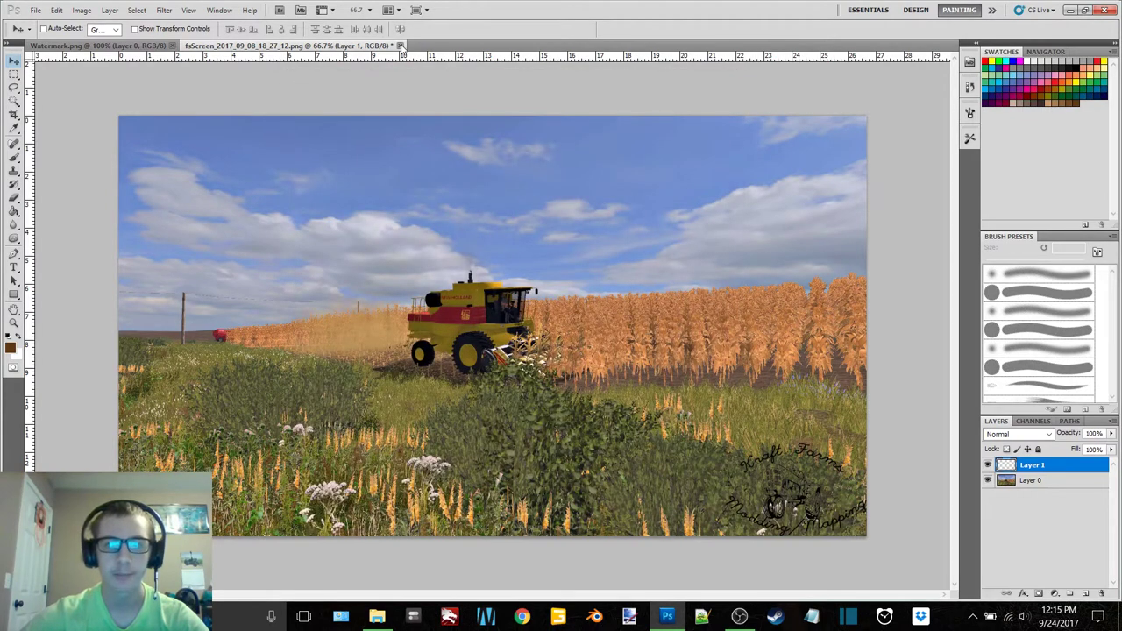
pyautogui.click(401, 46)
pyautogui.click(565, 240)
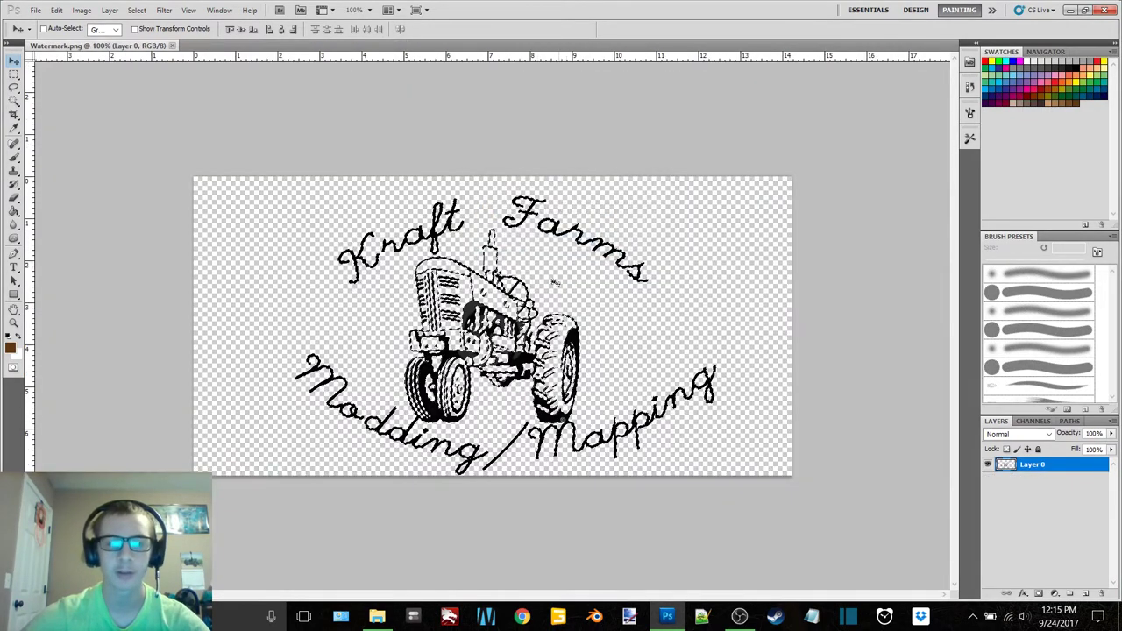
# Close Watermark.png, minimize Photoshop, and select all eight screenshots in UMRV Series
pyautogui.click(173, 46)
pyautogui.click(1070, 10)
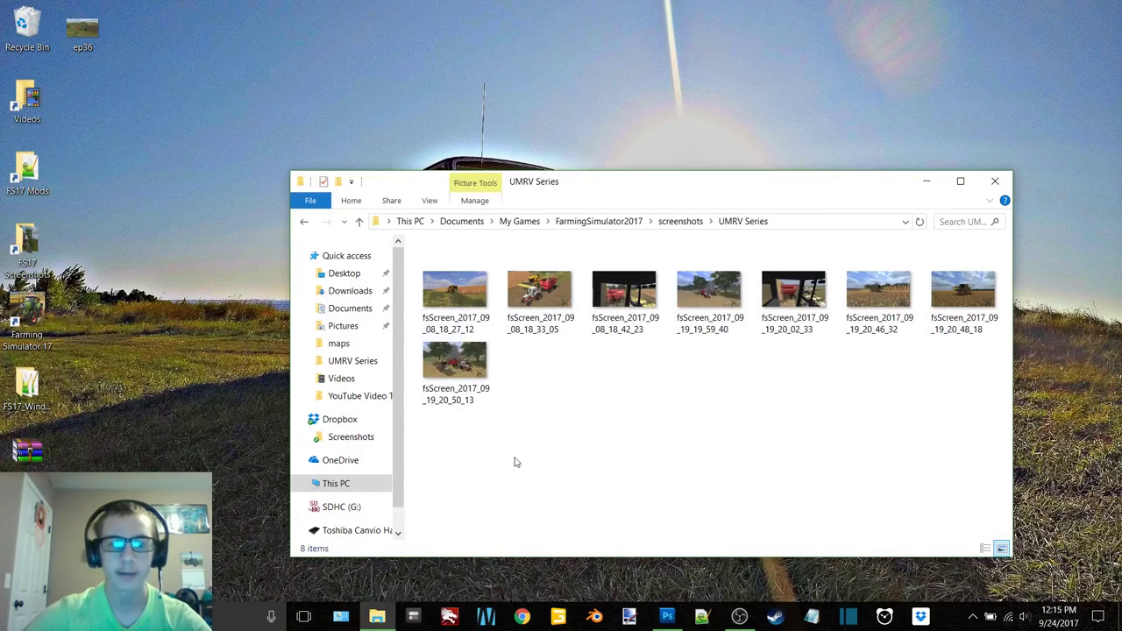
pyautogui.moveTo(450, 500); pyautogui.dragTo(973, 240)
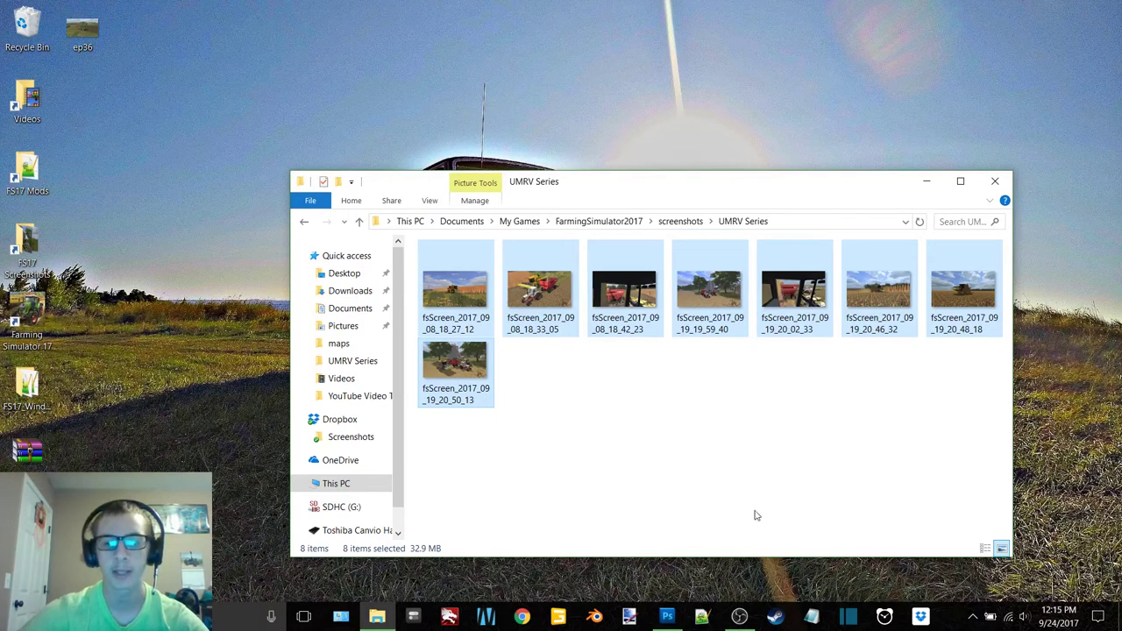
# In a second File Explorer window, navigate to FS17 Screenshots > UMRV V2
pyautogui.click(921, 617)
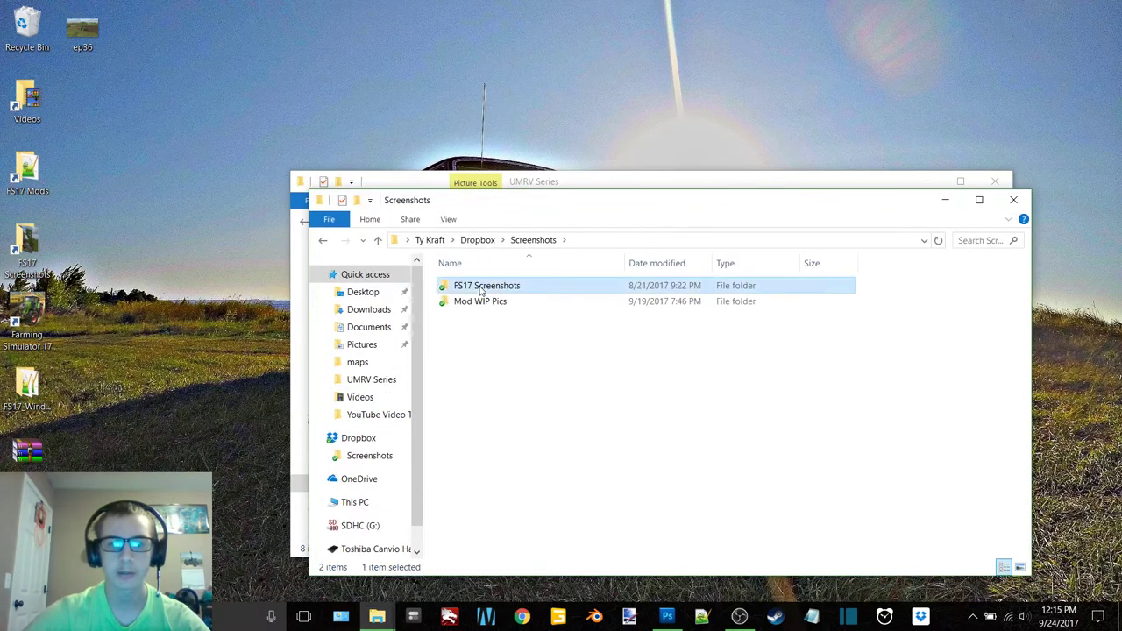
pyautogui.doubleClick(481, 289)
pyautogui.doubleClick(500, 292)
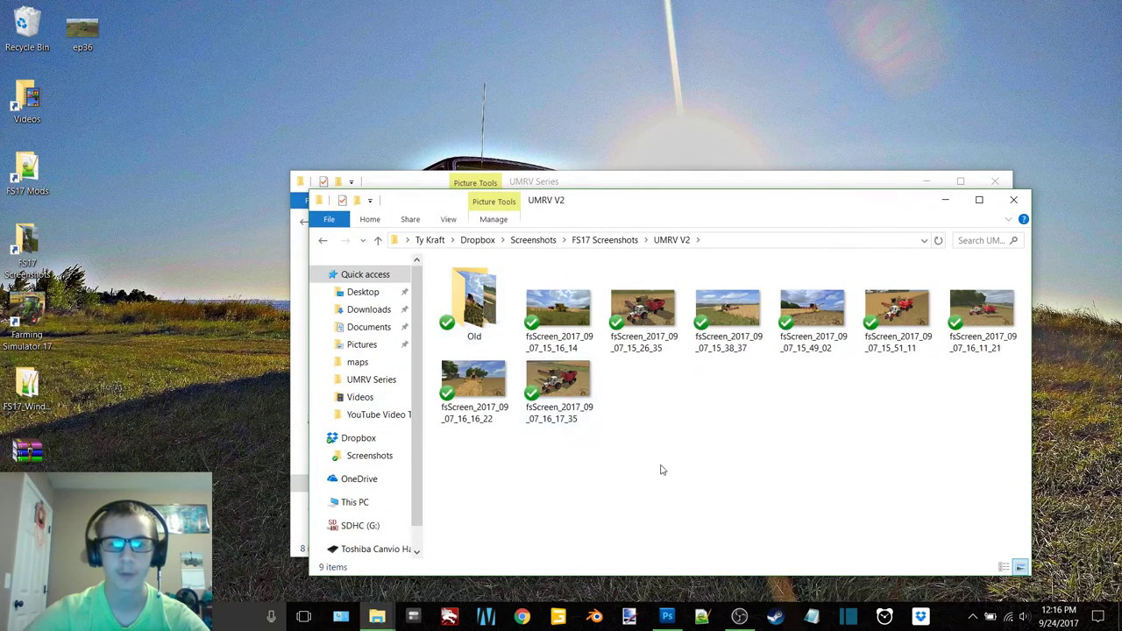
pyautogui.click(323, 242)
pyautogui.click(322, 245)
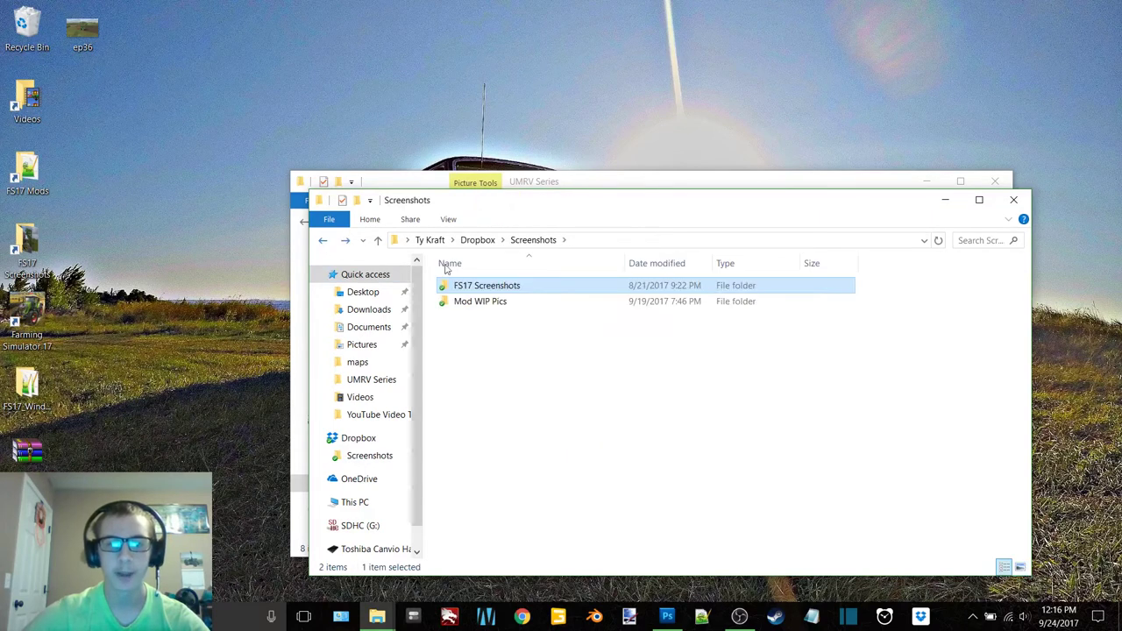
pyautogui.doubleClick(541, 292)
pyautogui.doubleClick(481, 290)
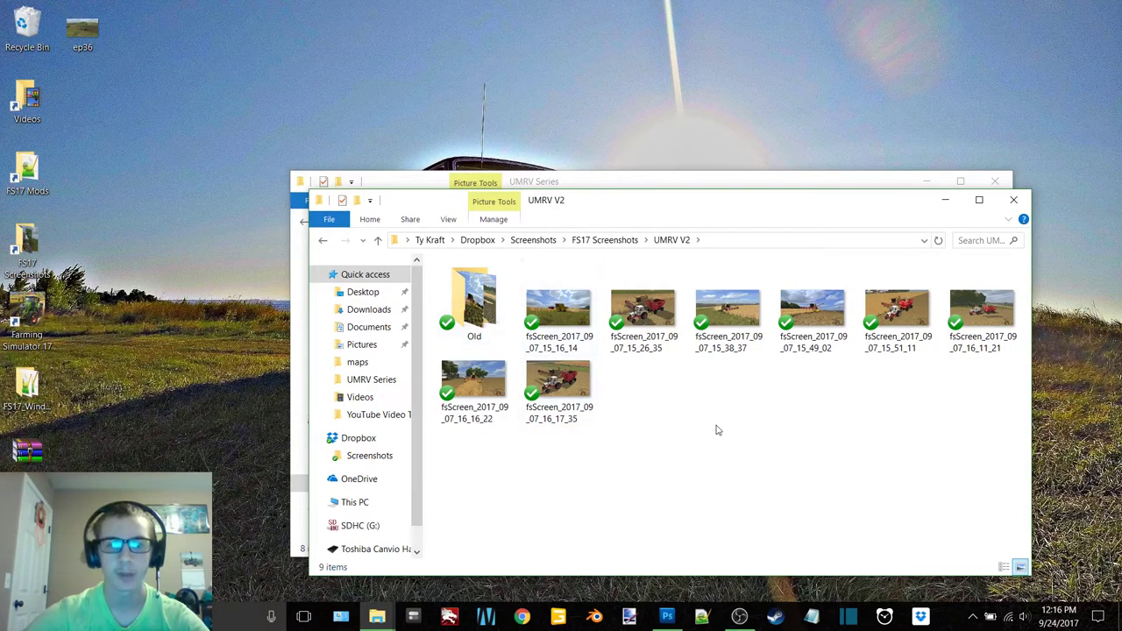
# Empty the Old folder by dragging its 21 old screenshots to the Recycle Bin
pyautogui.doubleClick(473, 302)
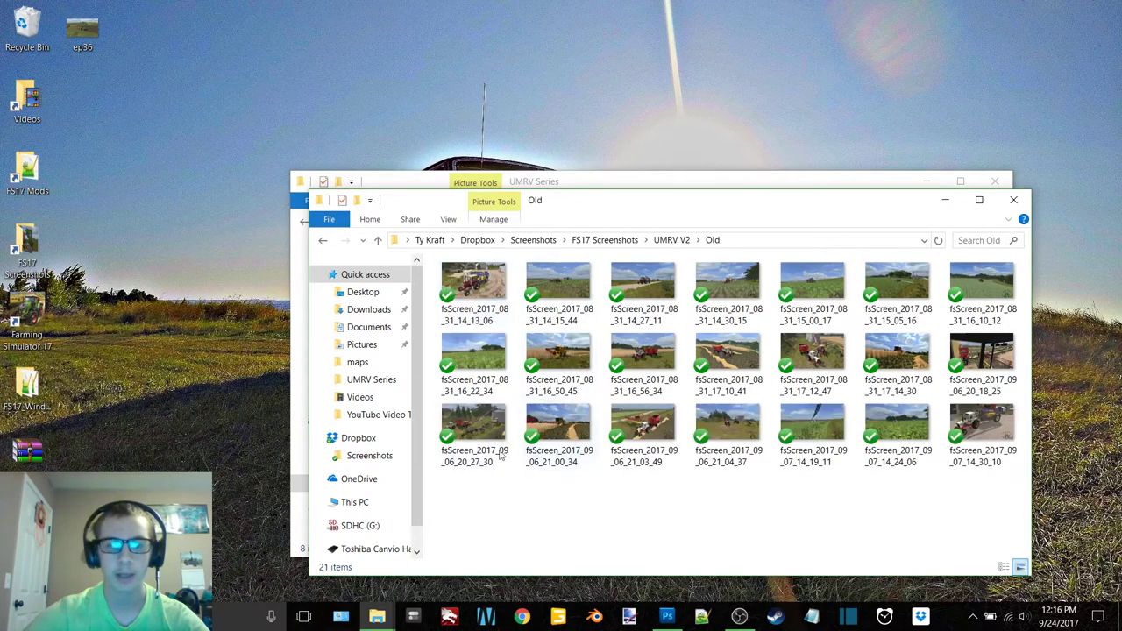
pyautogui.moveTo(466, 500); pyautogui.dragTo(1022, 274)
pyautogui.moveTo(475, 289); pyautogui.dragTo(42, 35)
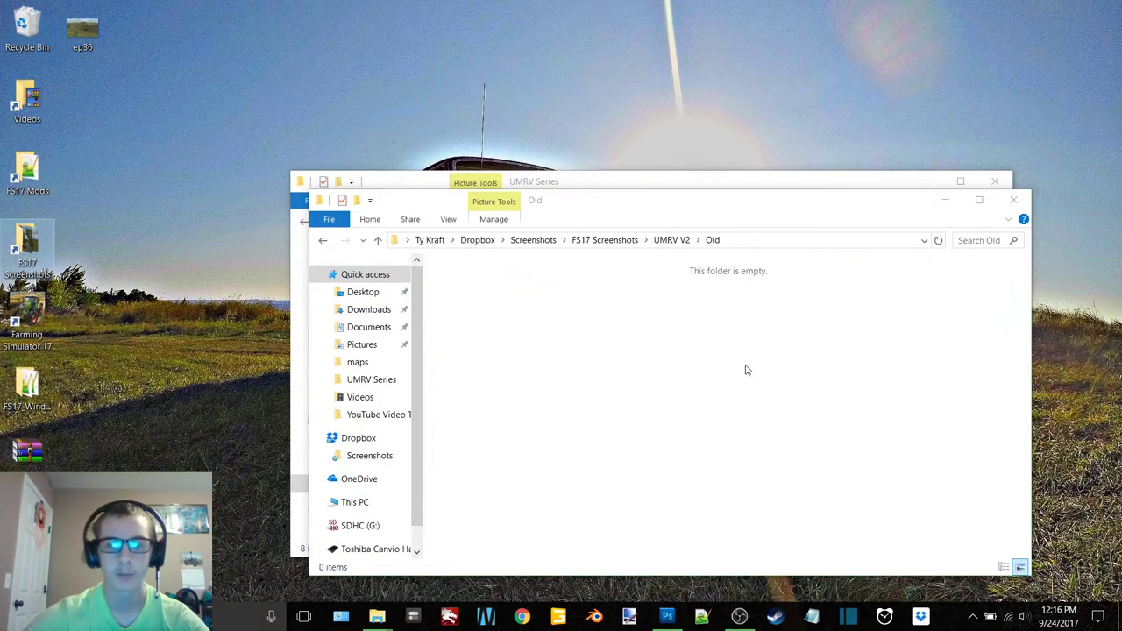
# Move the eight older UMRV V2 screenshots into the Old folder
pyautogui.click(324, 240)
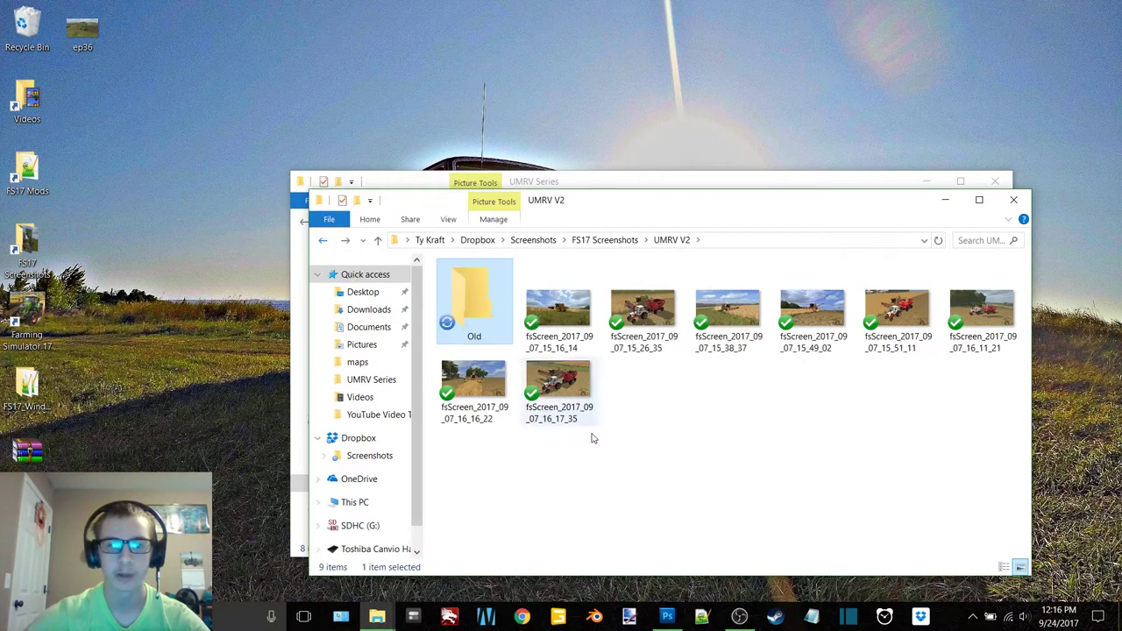
pyautogui.click(557, 307)
pyautogui.keyDown('shift'); pyautogui.click(558, 381); pyautogui.keyUp('shift')
pyautogui.moveTo(555, 287); pyautogui.dragTo(463, 309)
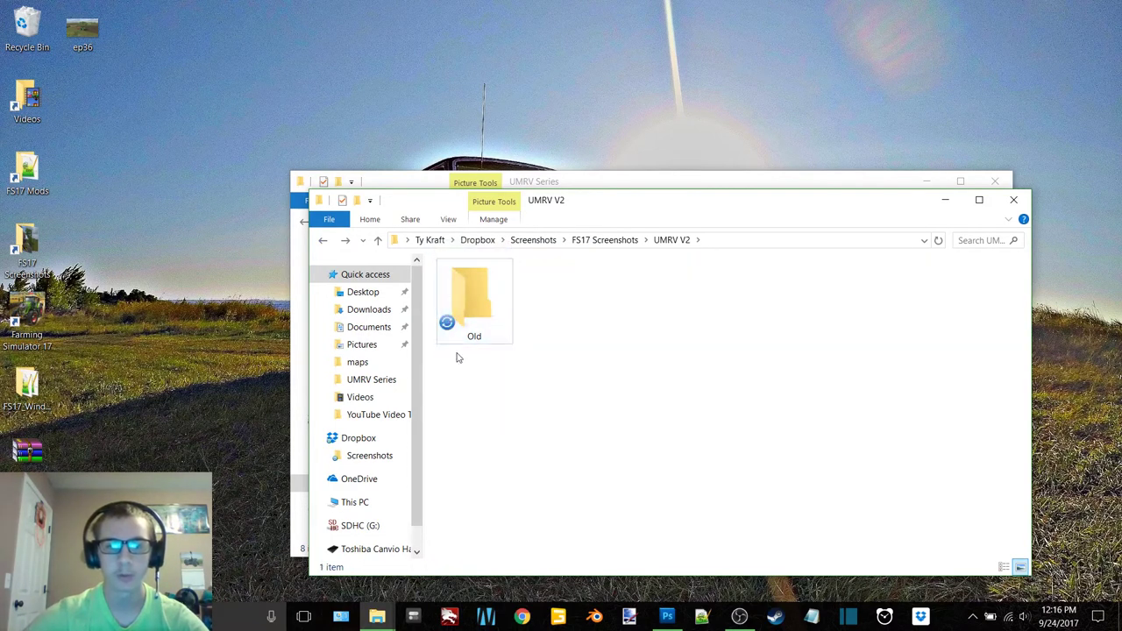
pyautogui.doubleClick(464, 302)
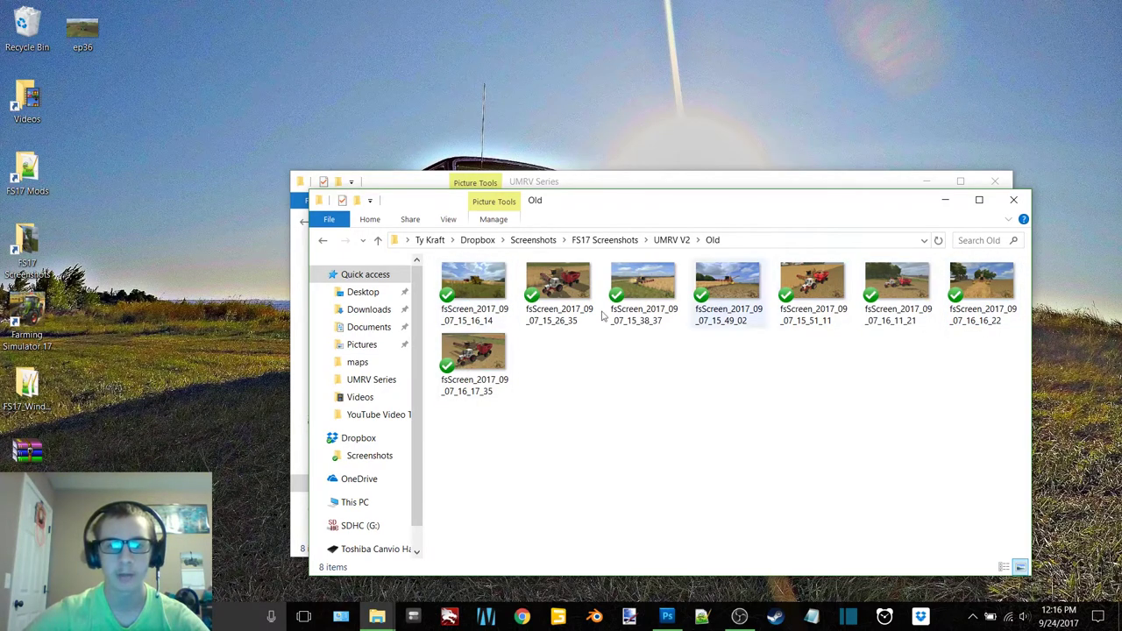
pyautogui.click(322, 242)
pyautogui.click(590, 363)
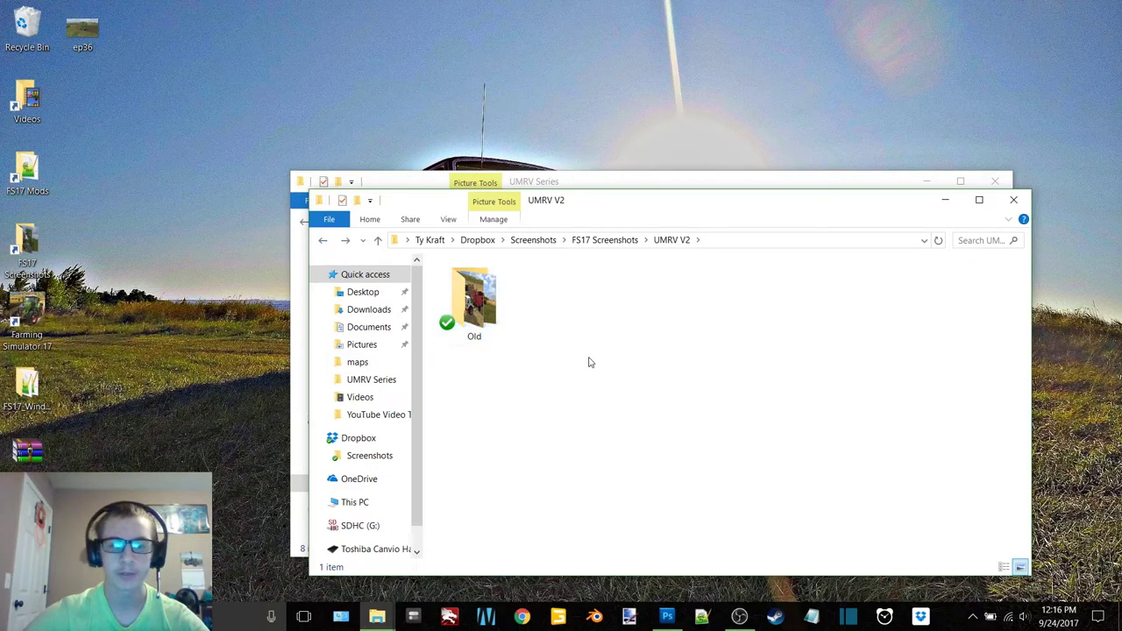
# Paste the eight UMRV Series screenshots into UMRV V2, then cut them from UMRV Series
pyautogui.click(556, 183)
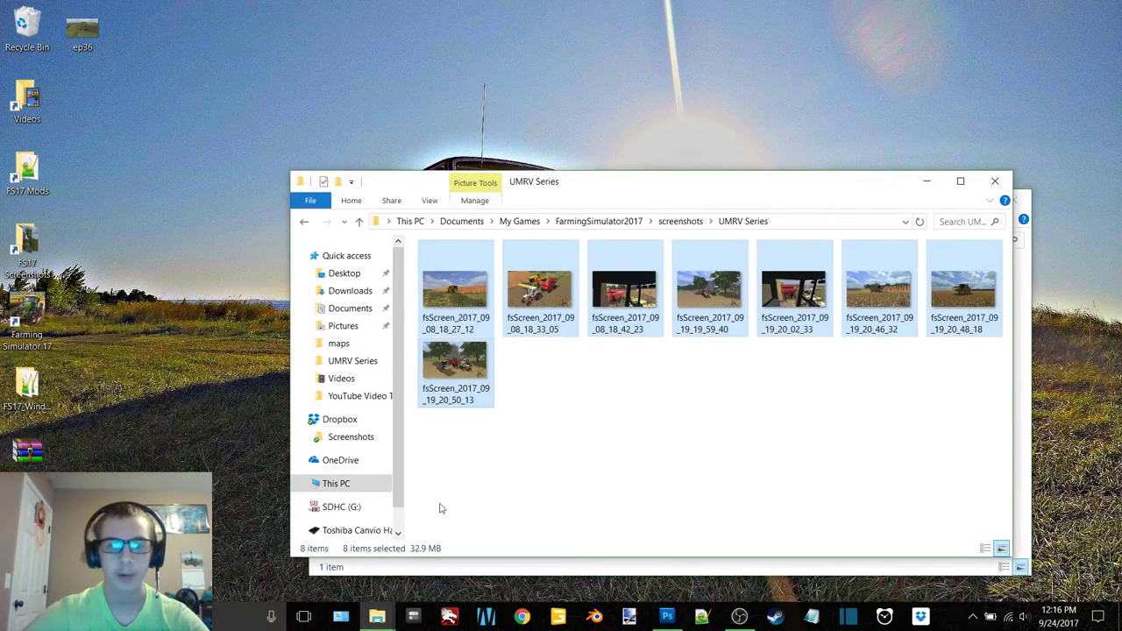
pyautogui.moveTo(436, 481); pyautogui.dragTo(997, 254)
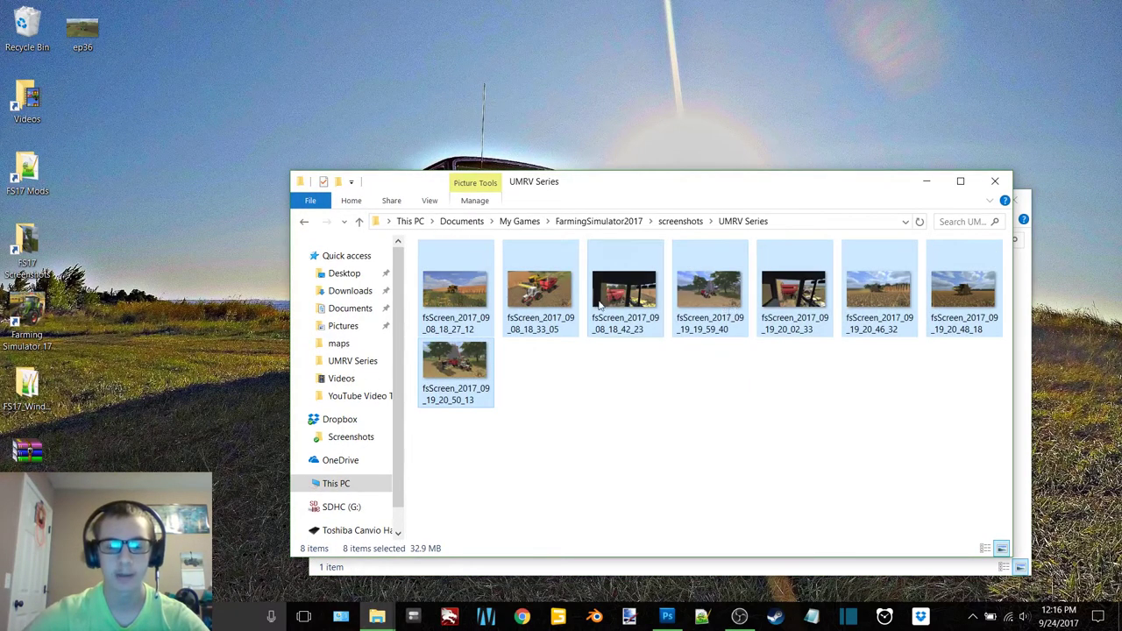
pyautogui.click(728, 573)
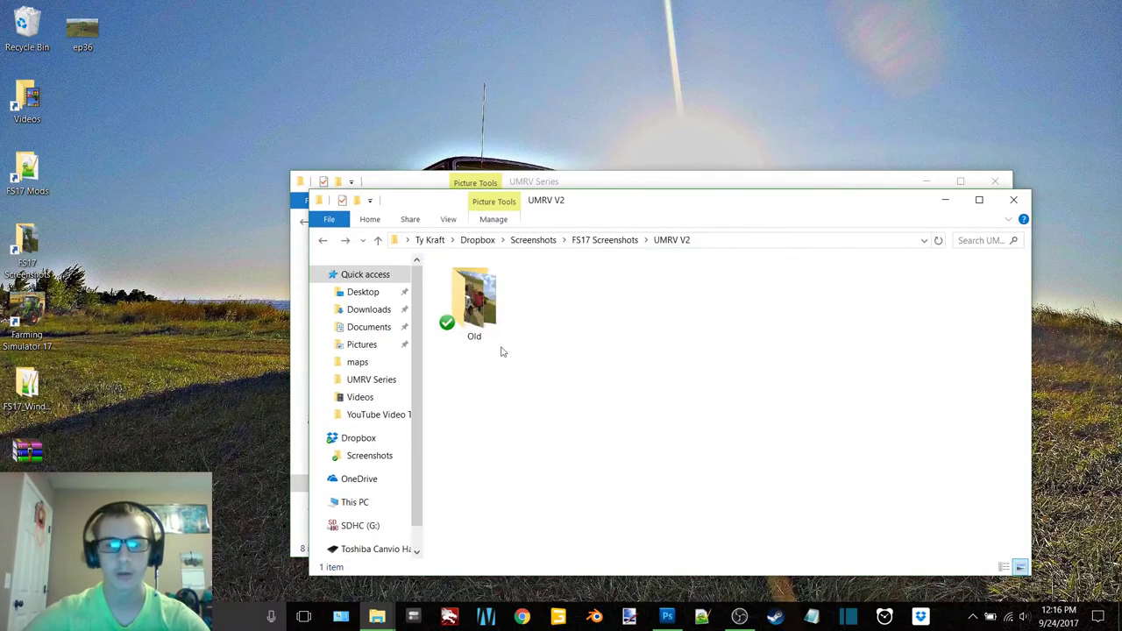
pyautogui.hotkey('ctrl', 'v')
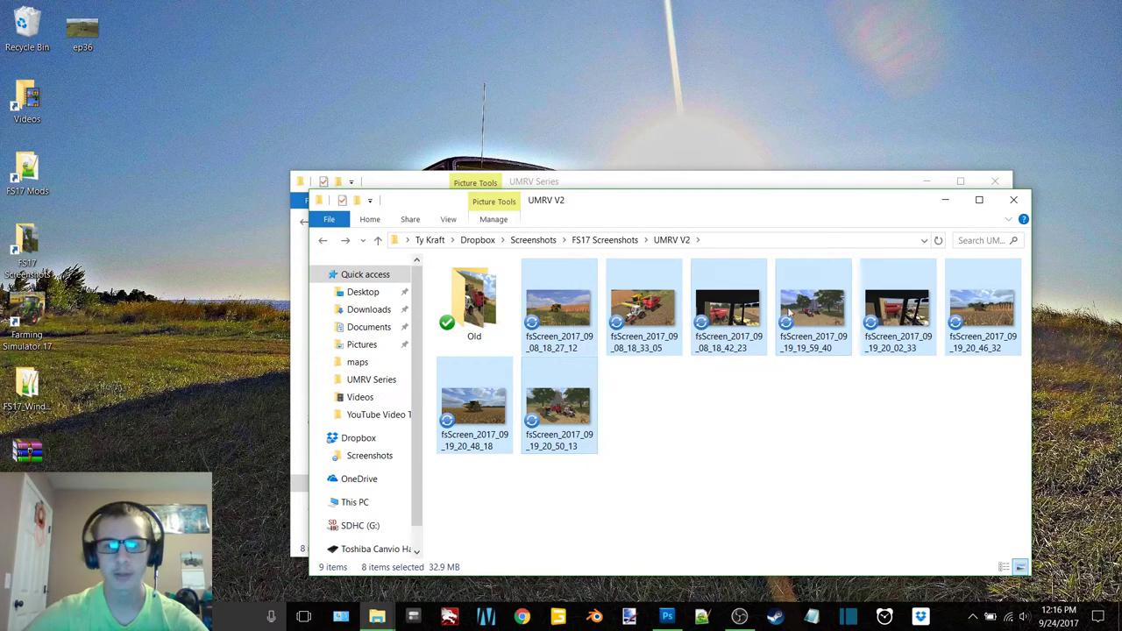
pyautogui.click(945, 200)
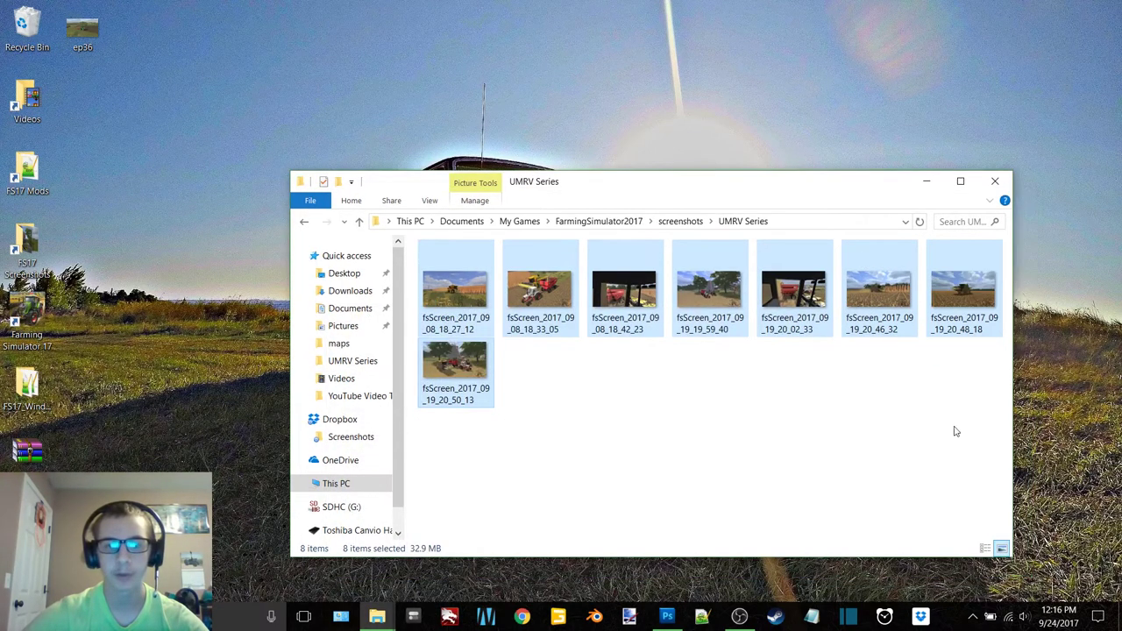
pyautogui.moveTo(438, 489); pyautogui.dragTo(965, 263)
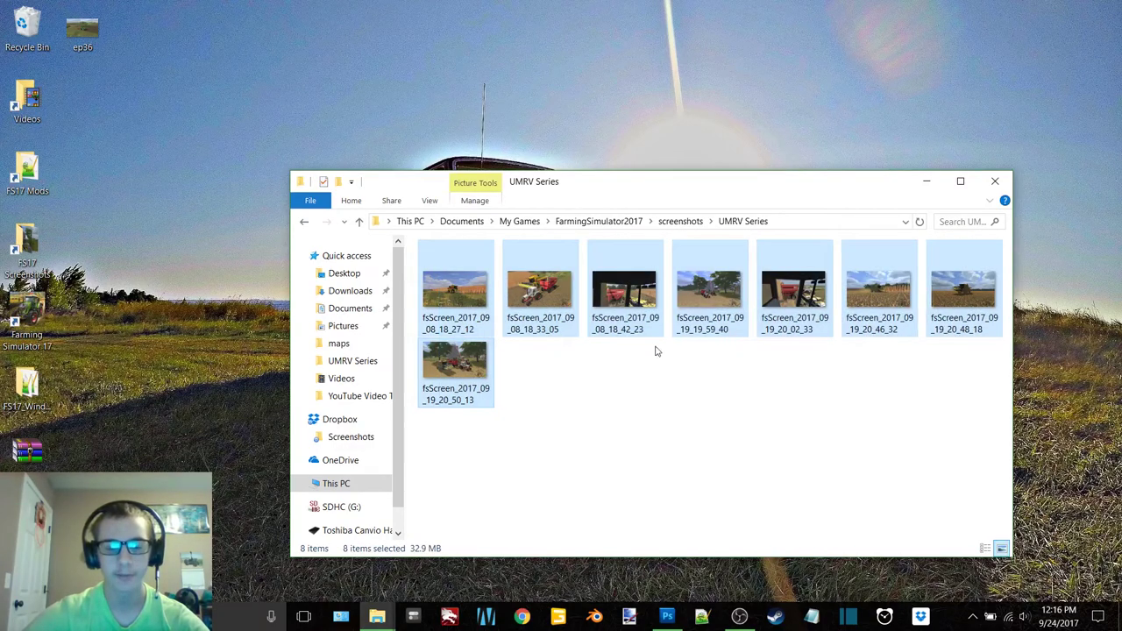
pyautogui.hotkey('ctrl', 'x')
# Paste the cut screenshots into F:\FS17 Items\Screenshots\Old UMRV Series Shots, then close that window
pyautogui.doubleClick(44, 225)
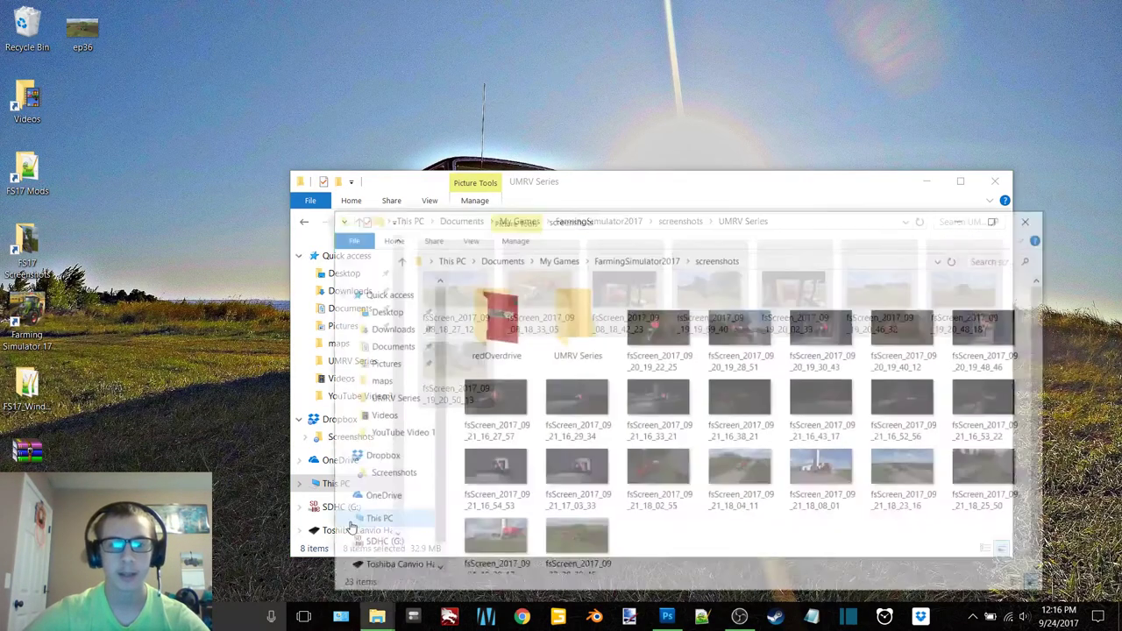
pyautogui.click(392, 570)
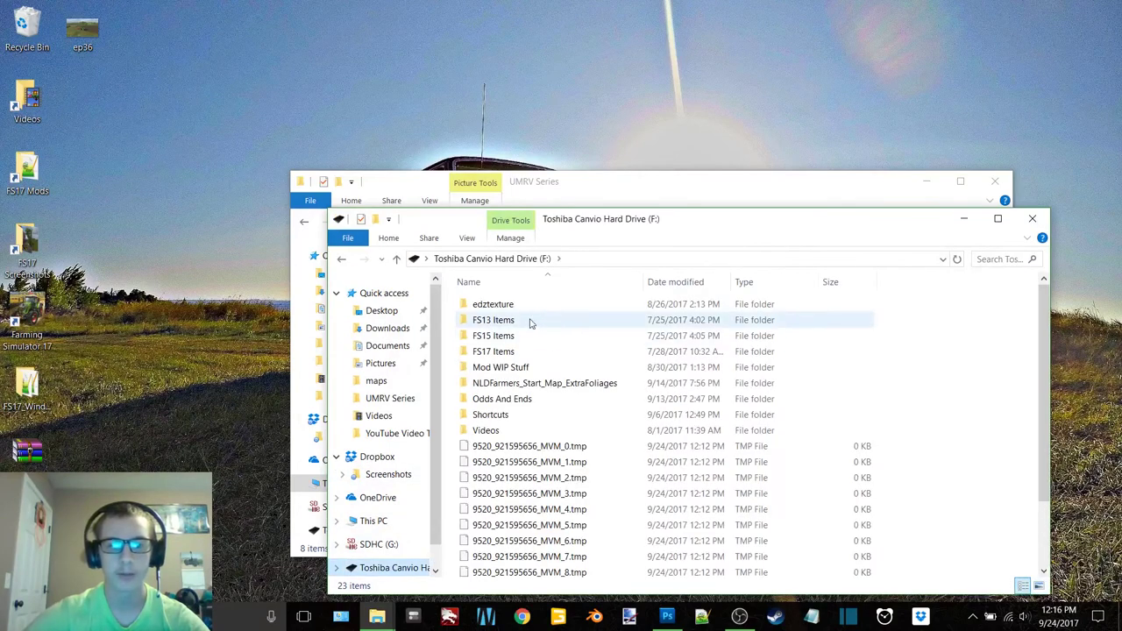
pyautogui.doubleClick(498, 354)
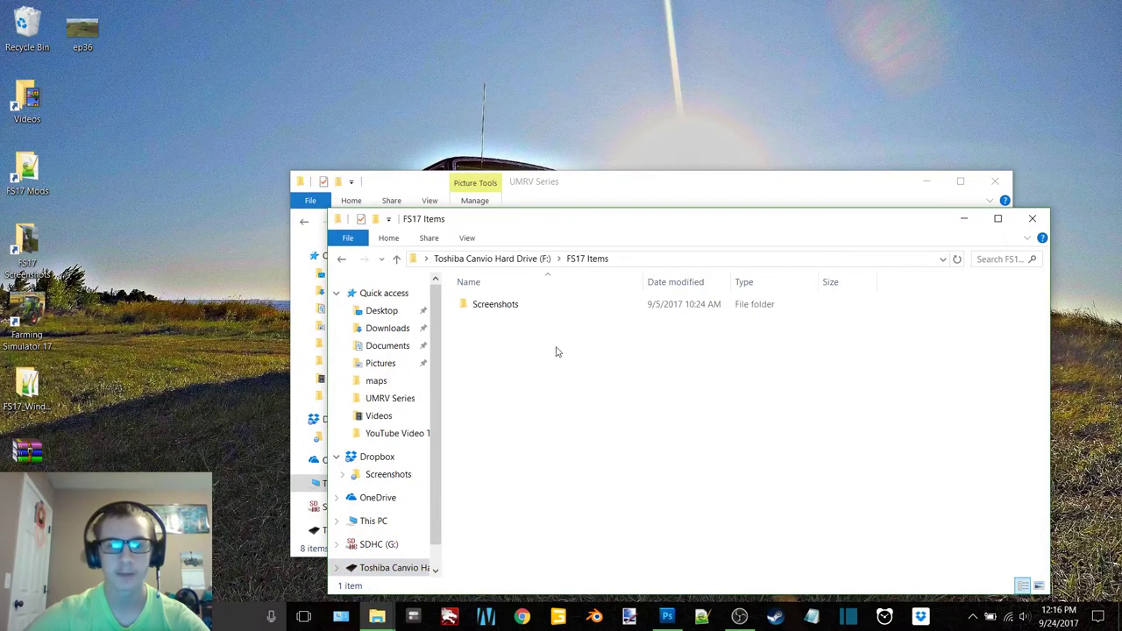
pyautogui.doubleClick(511, 306)
pyautogui.doubleClick(516, 338)
pyautogui.scroll(-10, 693, 447)
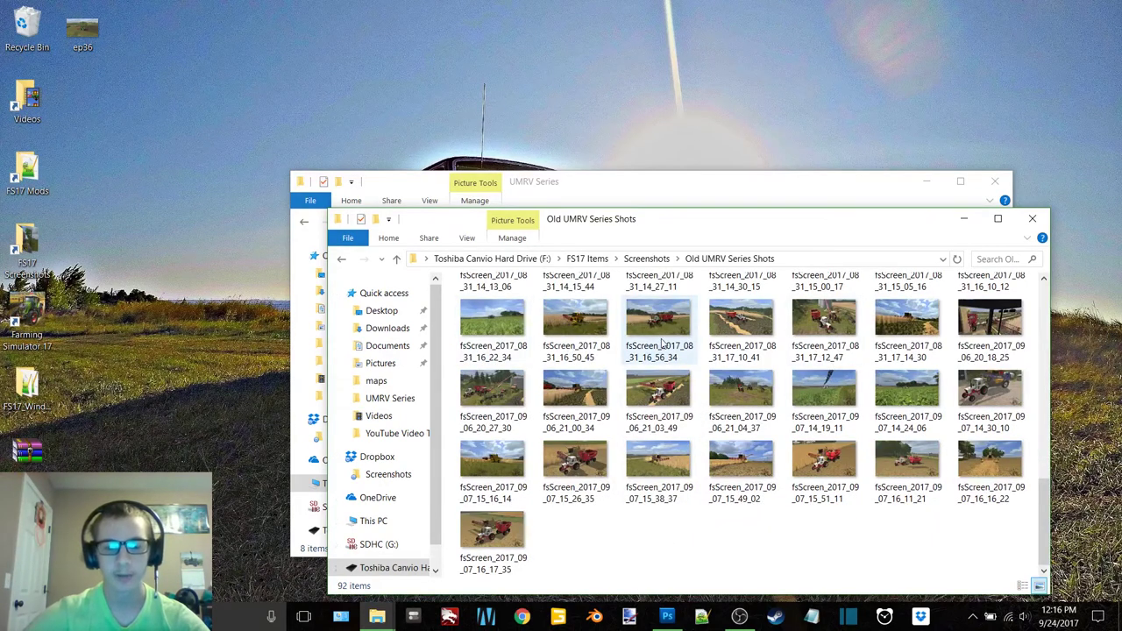
pyautogui.hotkey('ctrl', 'v')
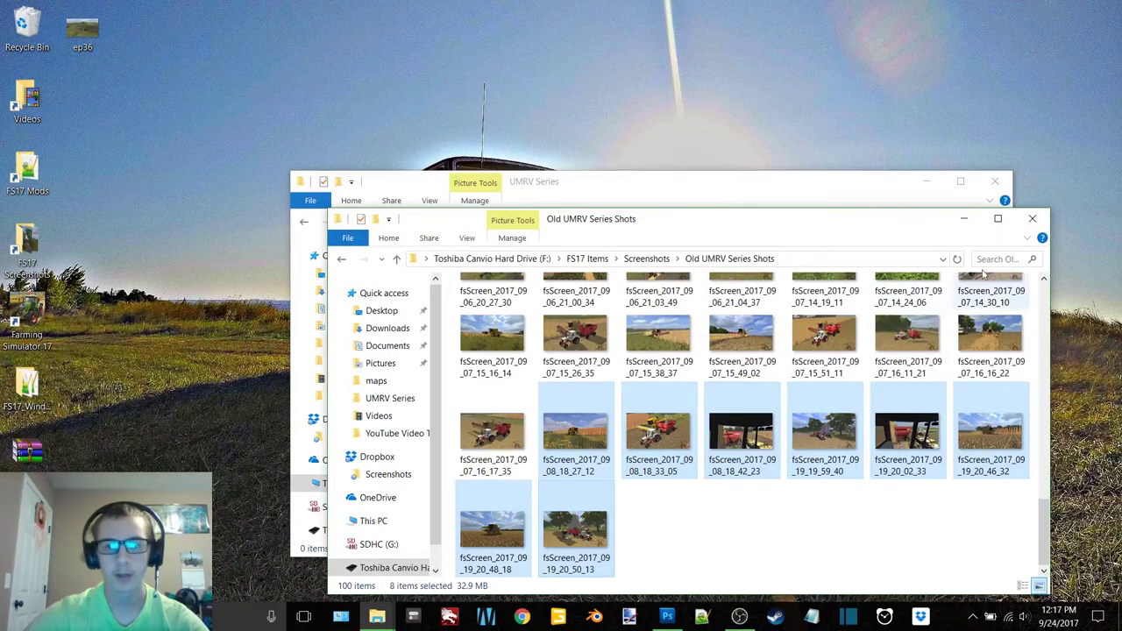
pyautogui.click(1032, 218)
# Move the next eight loose screenshots into the UMRV Series folder
pyautogui.click(305, 222)
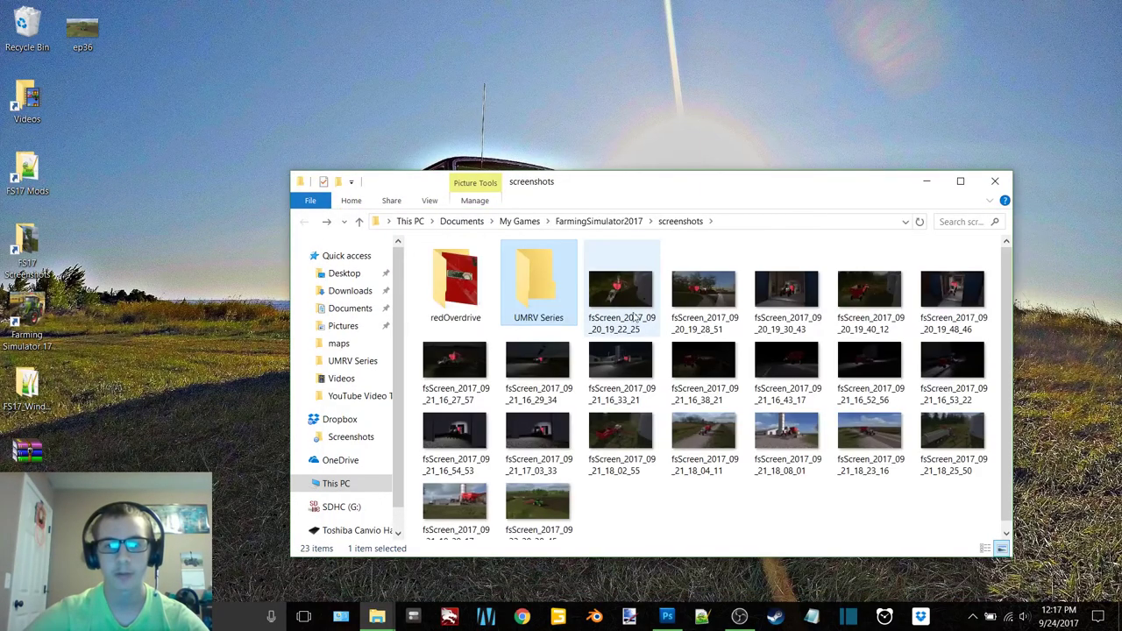
pyautogui.click(626, 286)
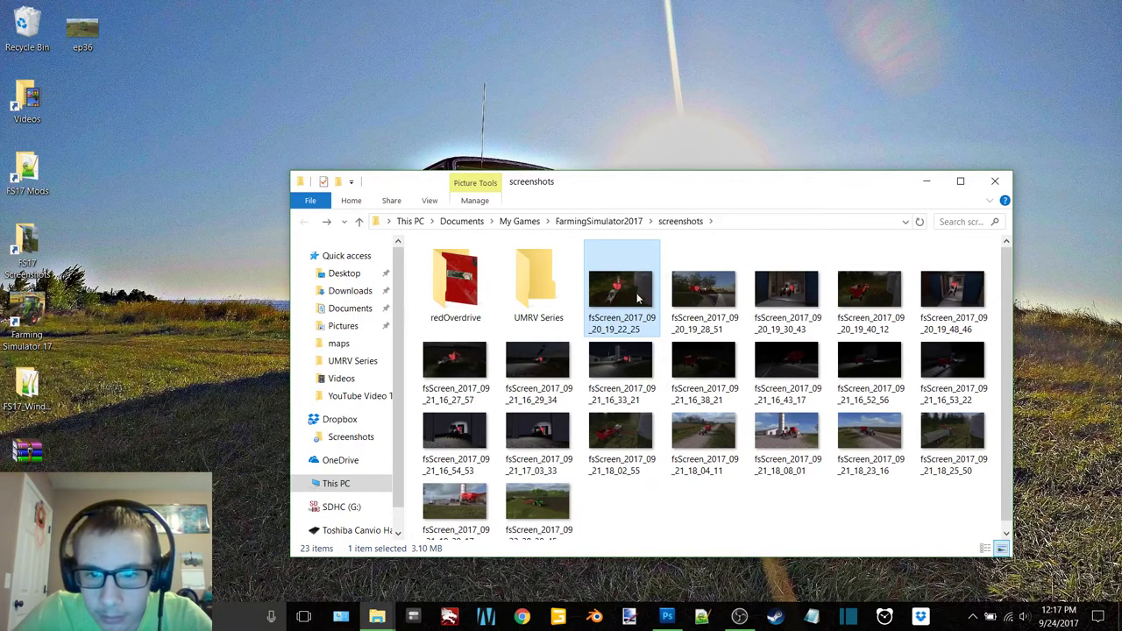
pyautogui.hotkey('shift', 'Down')
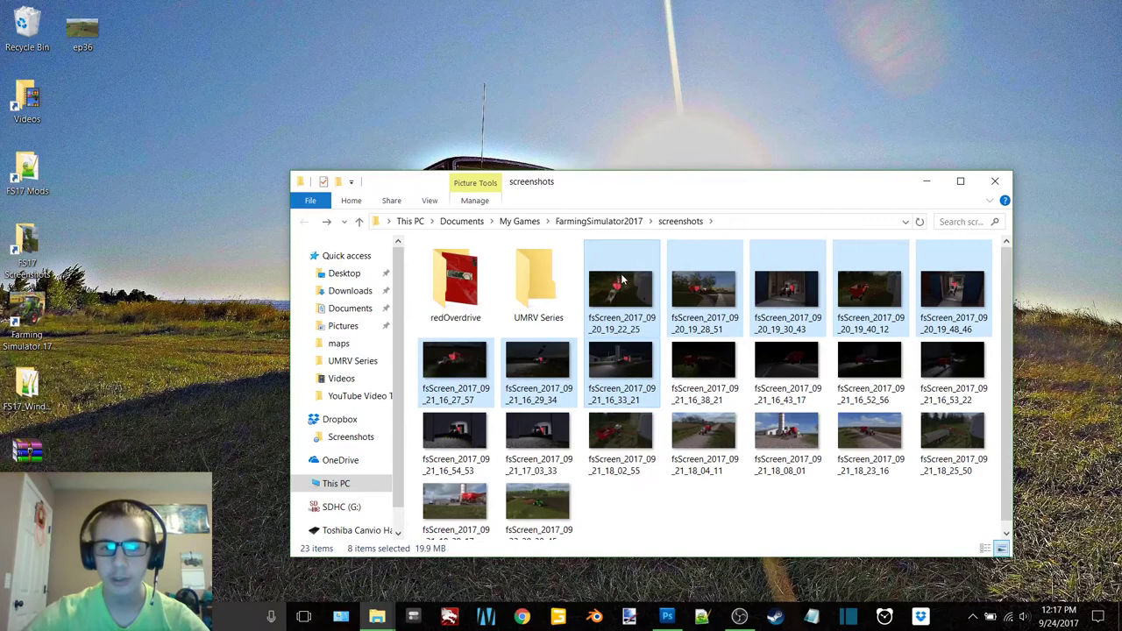
pyautogui.moveTo(622, 279); pyautogui.dragTo(537, 294)
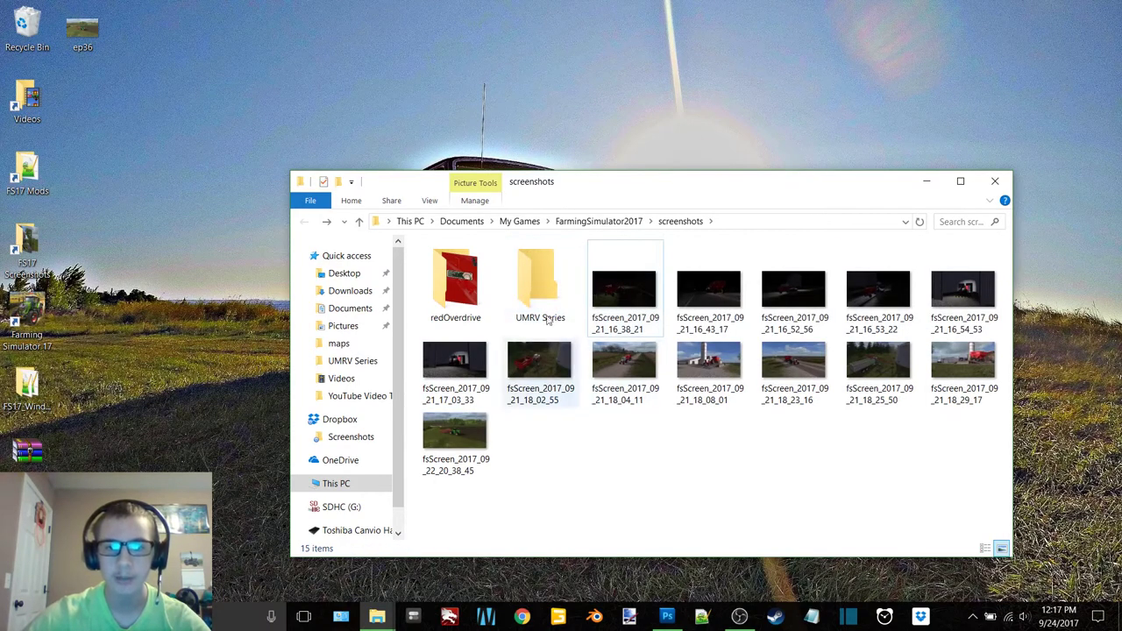
pyautogui.doubleClick(542, 288)
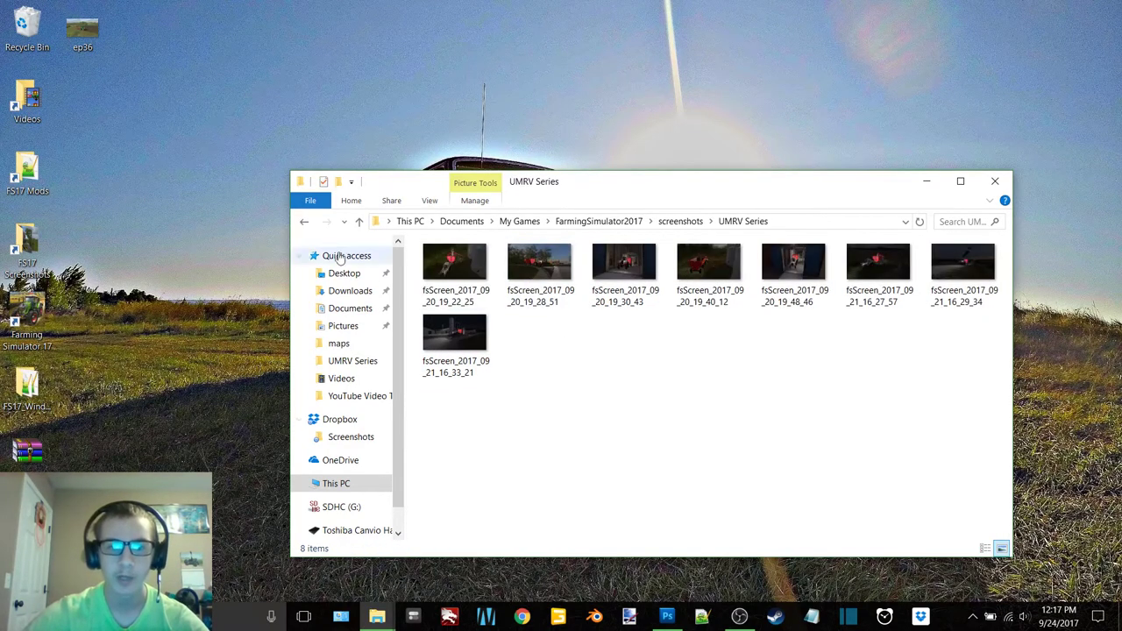
pyautogui.click(303, 221)
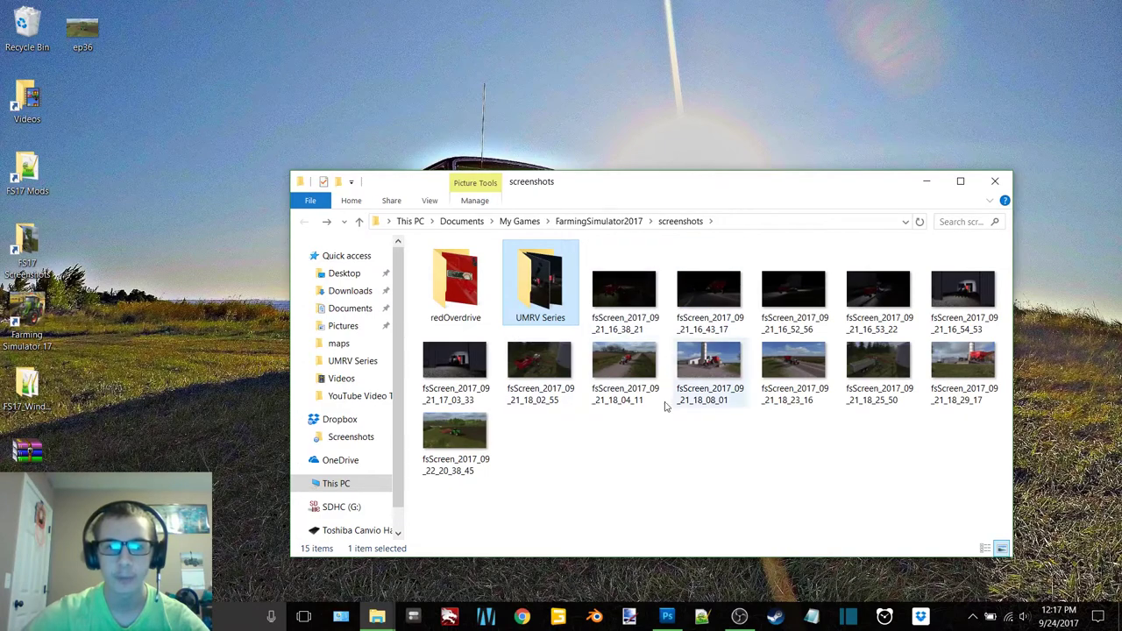
# Close the screenshots window, minimize UMRV V2, and bring Photoshop to the front
pyautogui.click(996, 181)
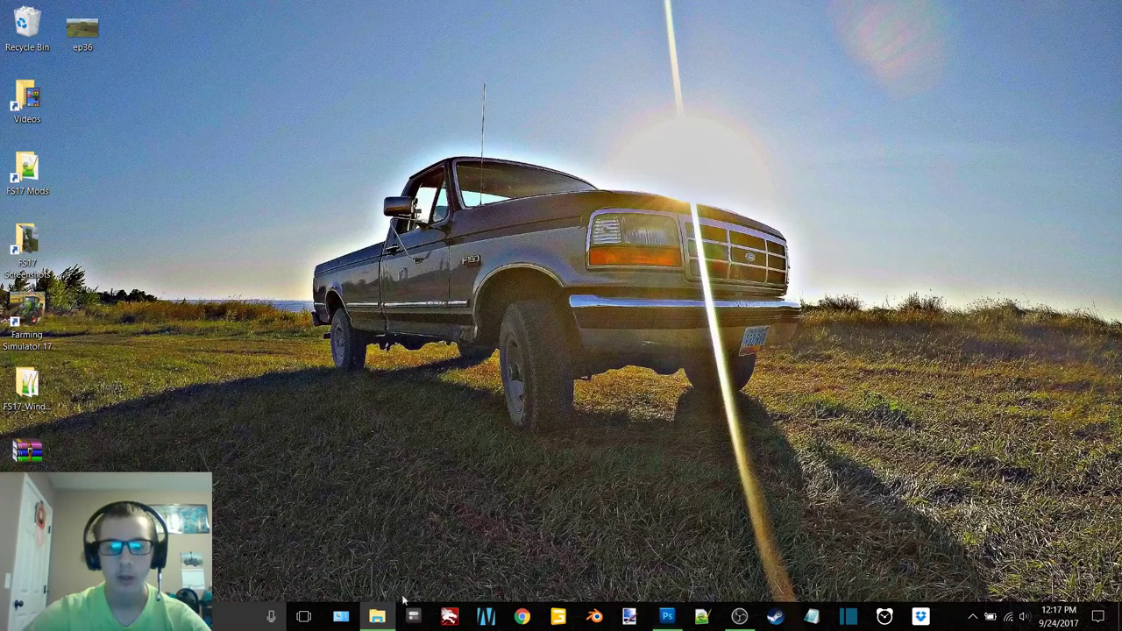
pyautogui.click(378, 616)
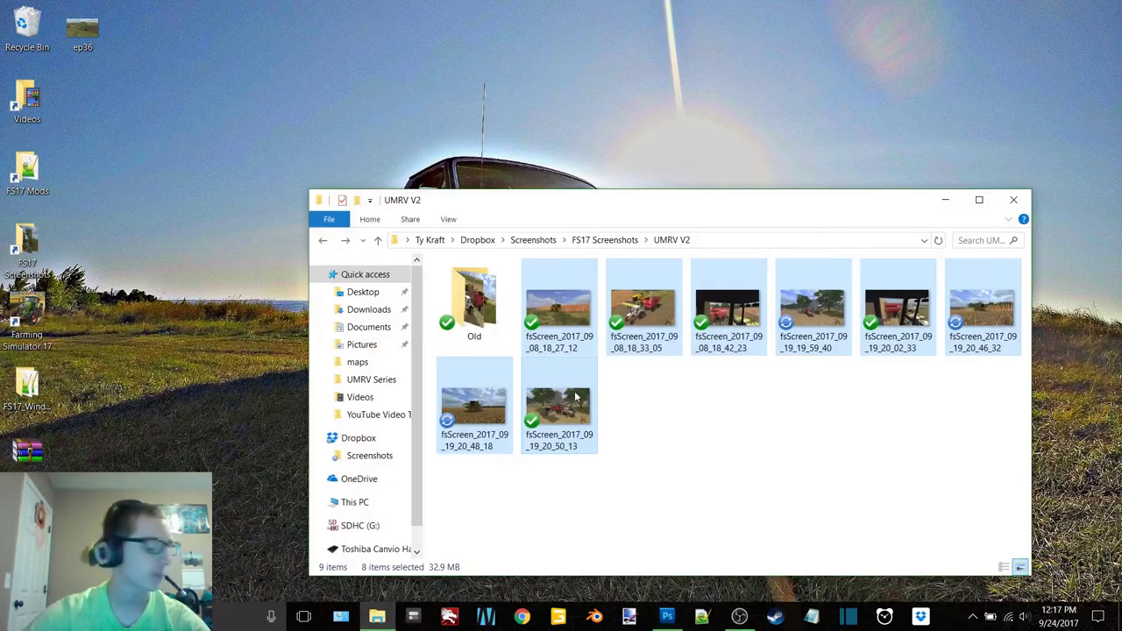
pyautogui.click(746, 438)
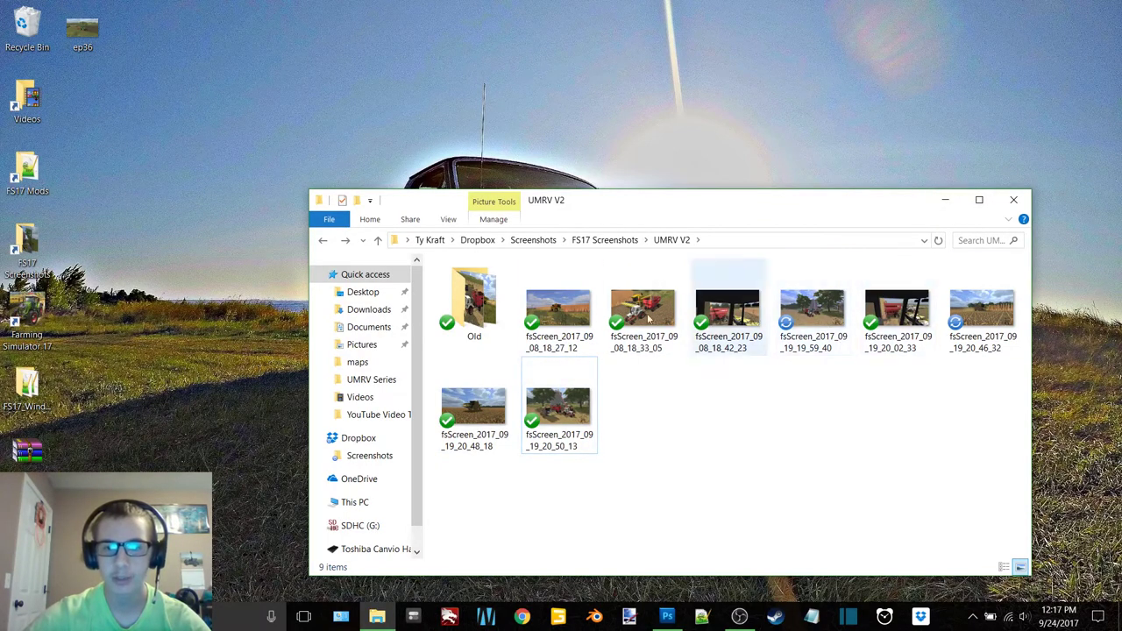
pyautogui.click(945, 200)
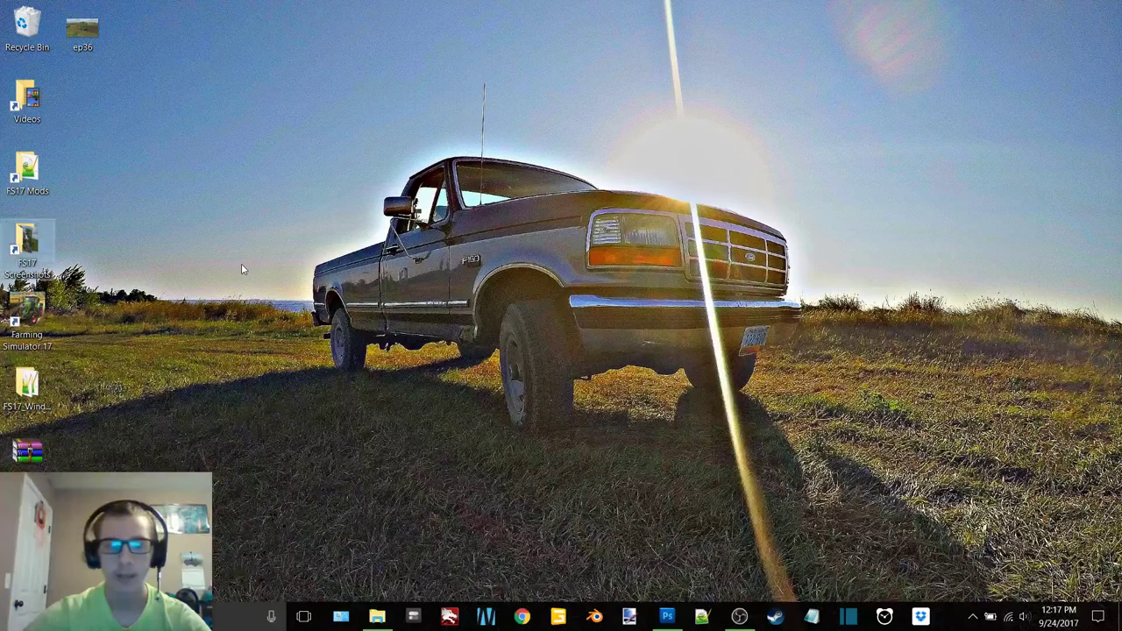
pyautogui.click(243, 269)
pyautogui.click(668, 617)
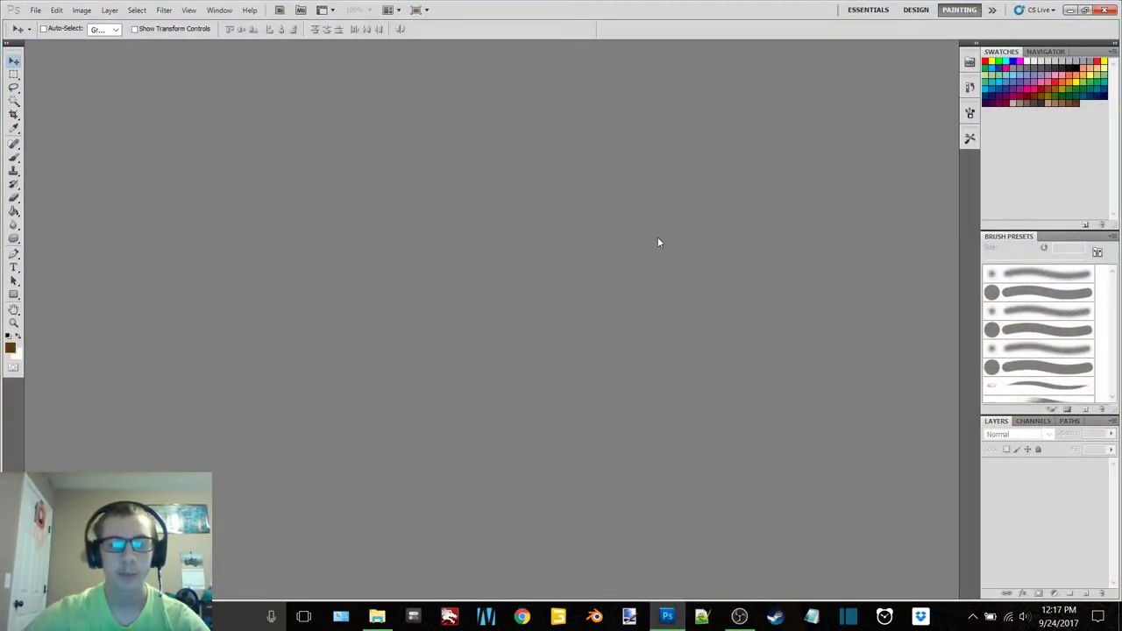
# Restart Photoshop and open umrvthumb.psd from File > Open Recent
pyautogui.click(35, 9)
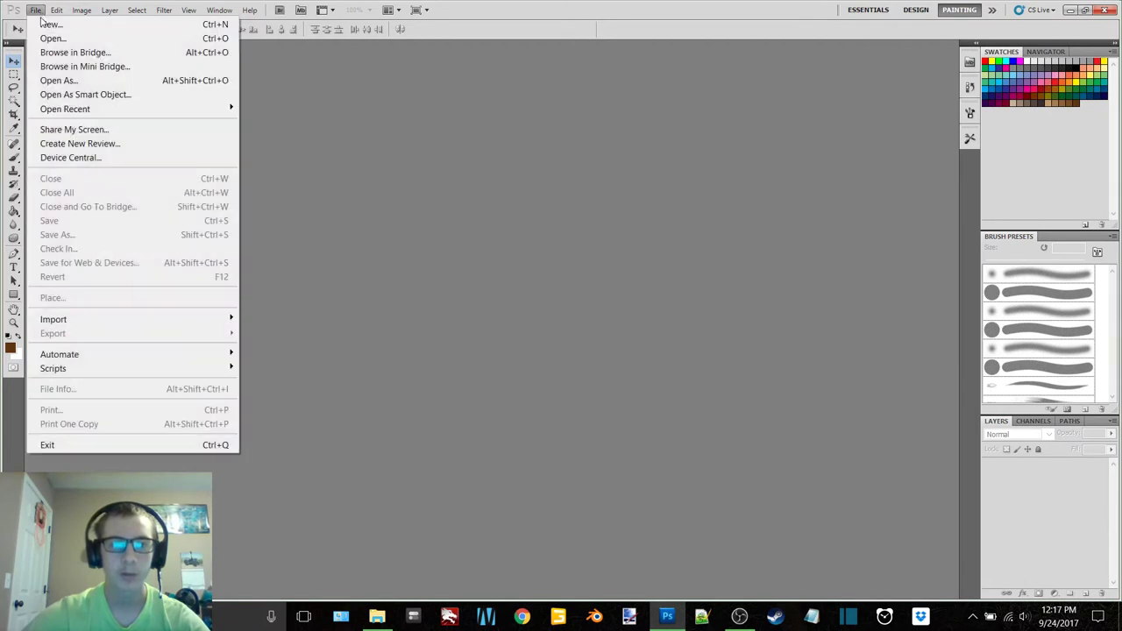
pyautogui.moveTo(121, 113)
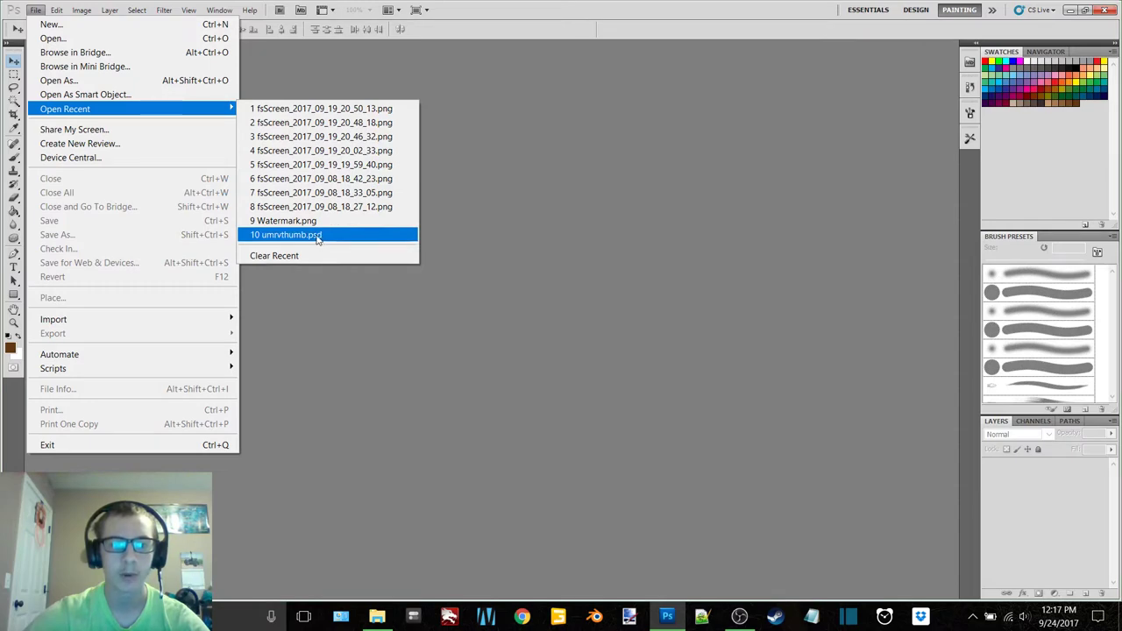
pyautogui.click(771, 207)
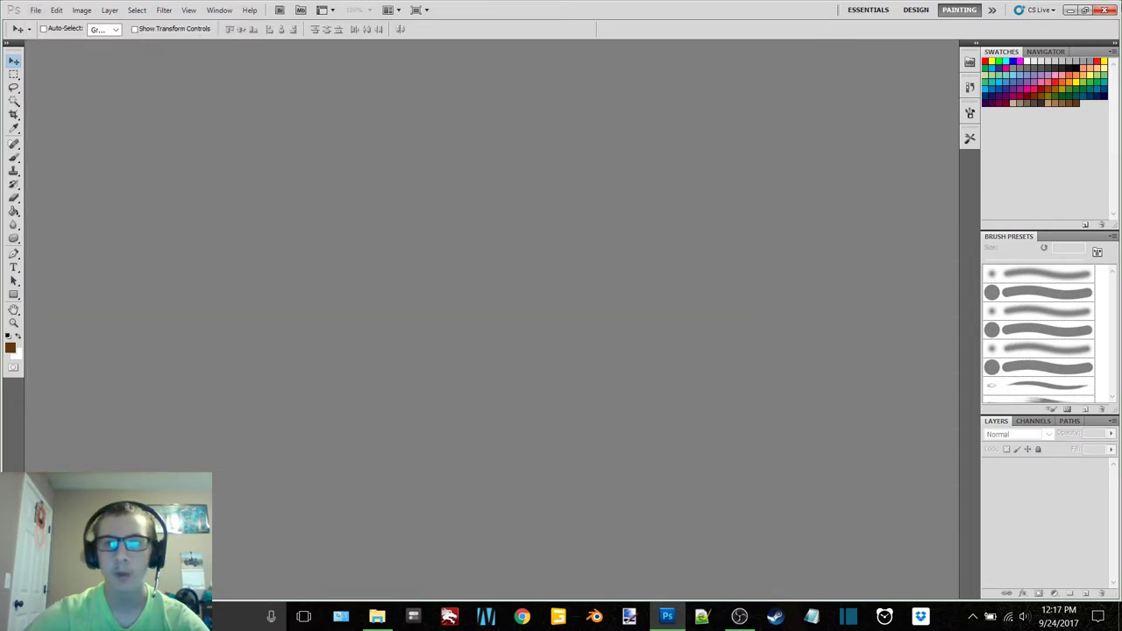
pyautogui.click(1110, 10)
pyautogui.click(667, 616)
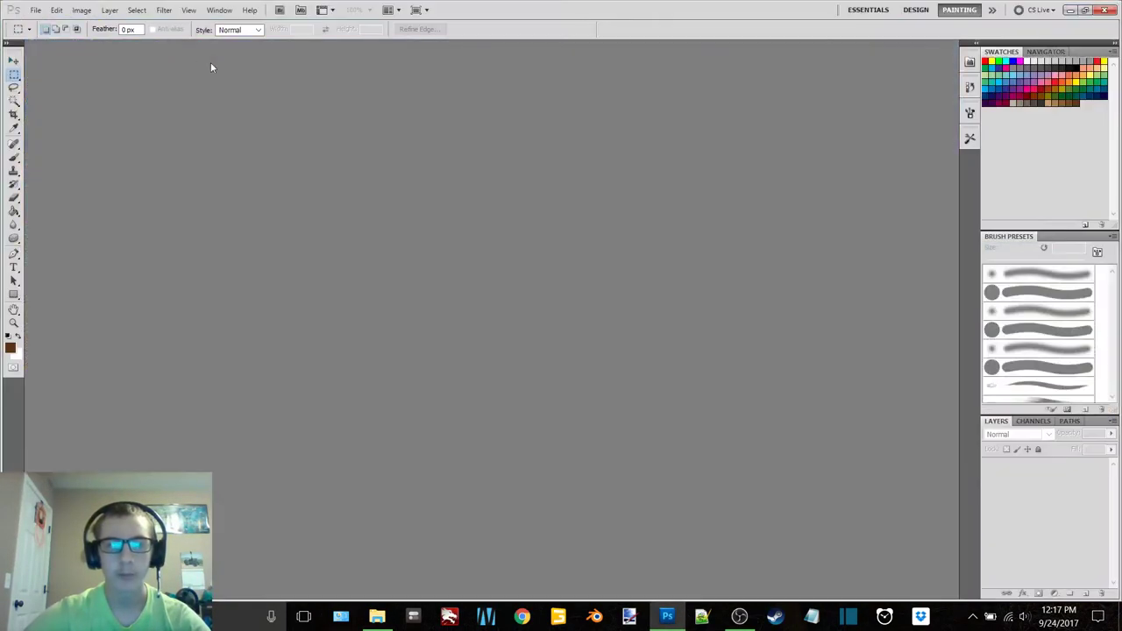
pyautogui.click(37, 10)
pyautogui.moveTo(155, 108)
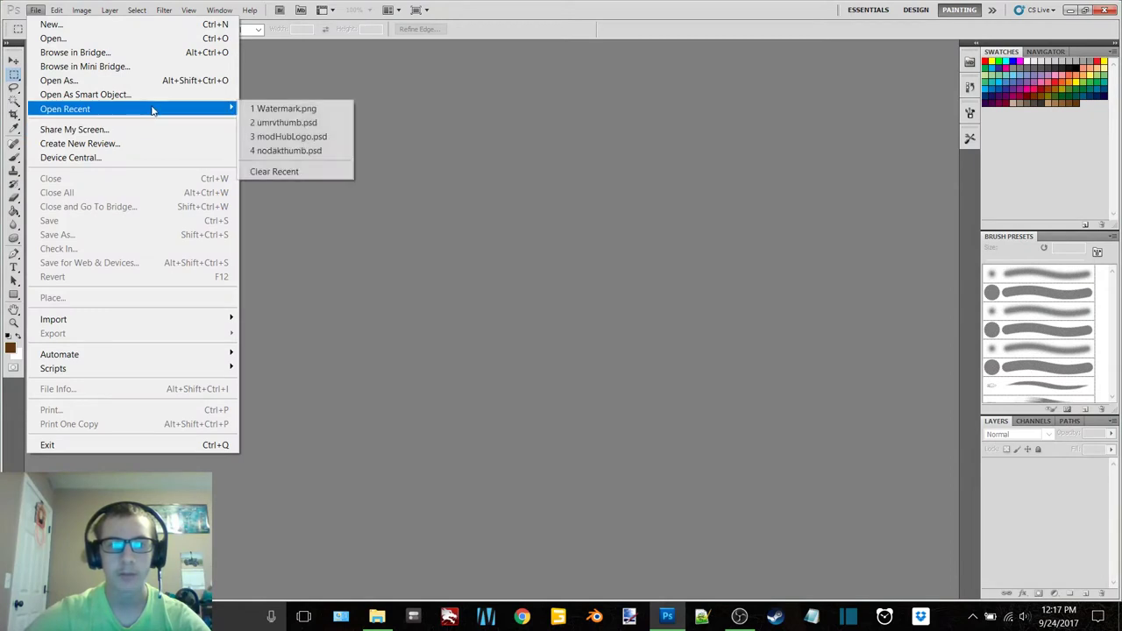
pyautogui.click(289, 124)
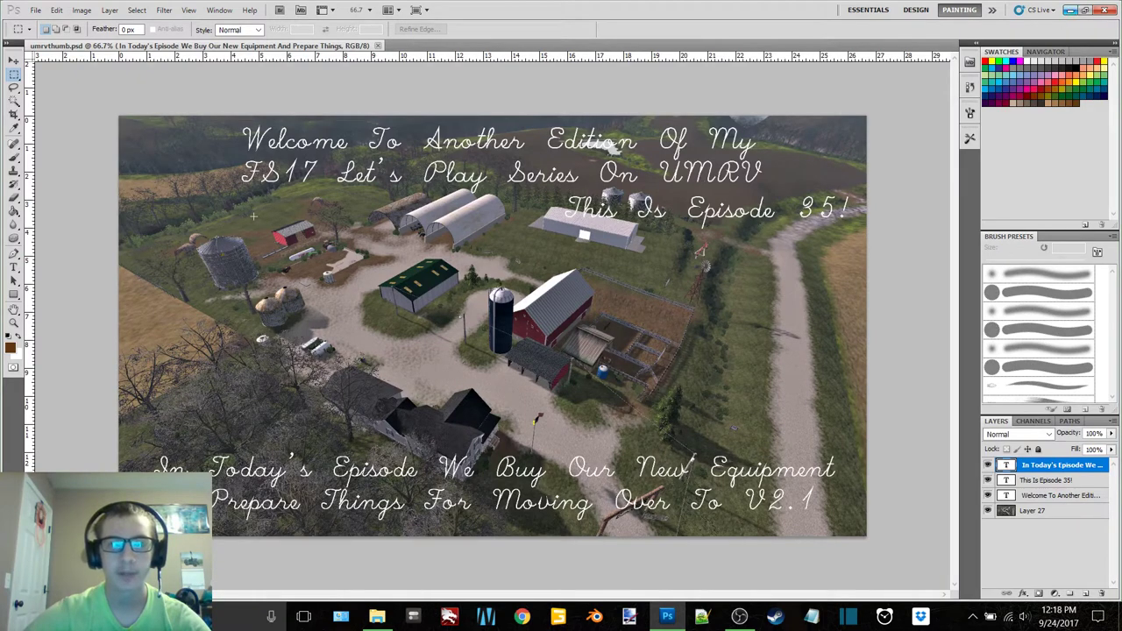
# Open ep36.png from the desktop in Photoshop, select all of it, then switch to umrvthumb.psd
pyautogui.click(1069, 12)
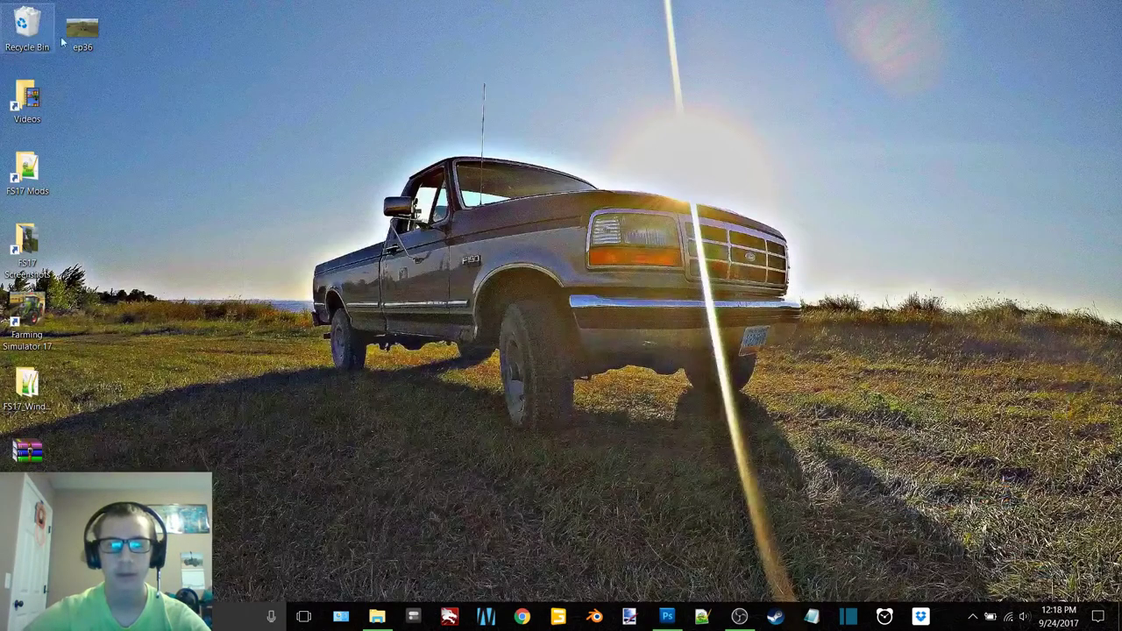
pyautogui.moveTo(82, 26); pyautogui.dragTo(706, 410)
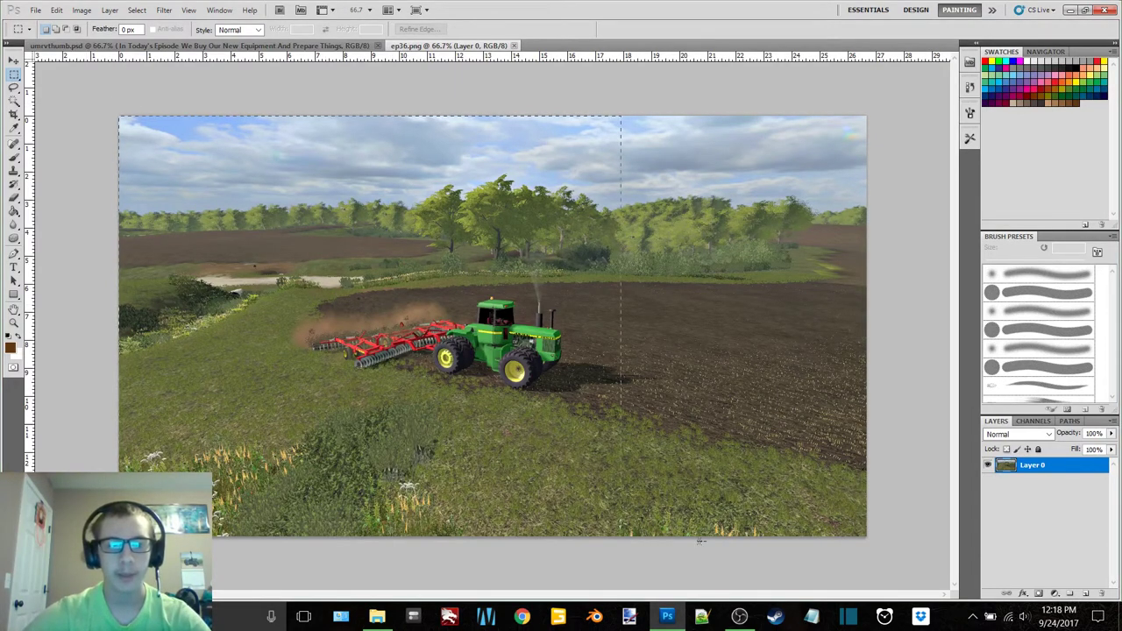
pyautogui.hotkey('ctrl', 'a')
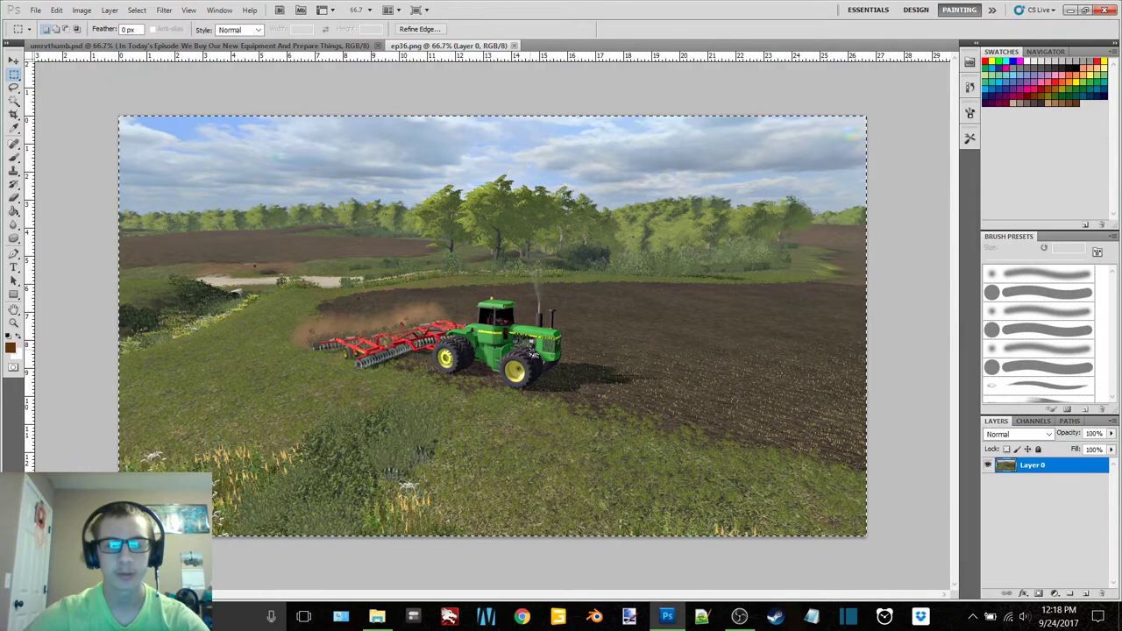
pyautogui.click(262, 46)
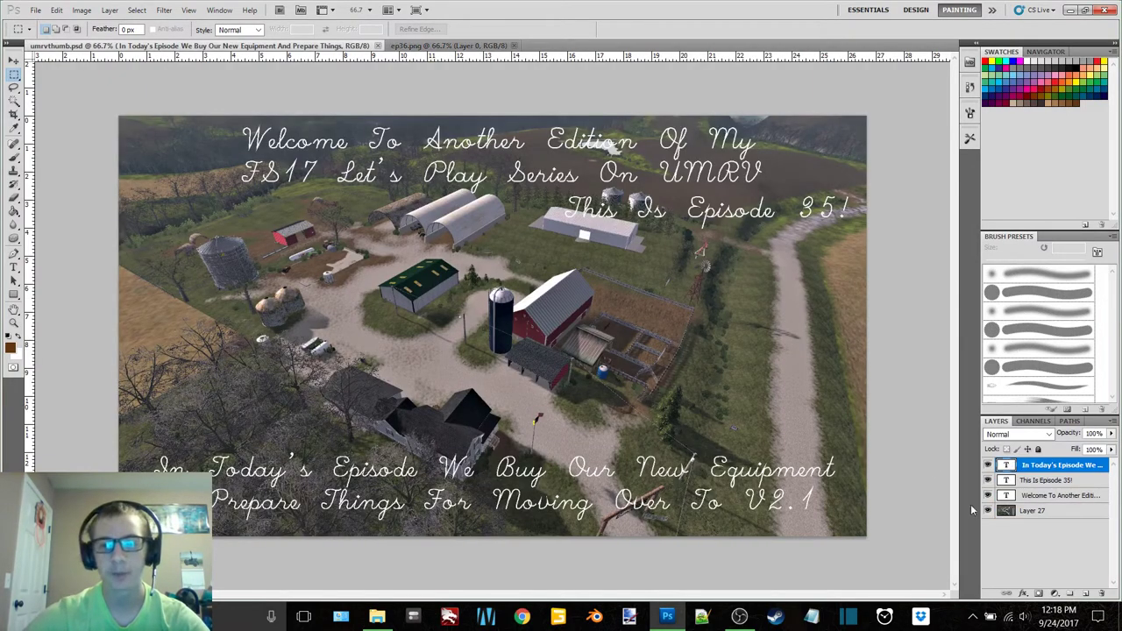
pyautogui.click(1055, 515)
pyautogui.moveTo(988, 466); pyautogui.dragTo(1024, 560)
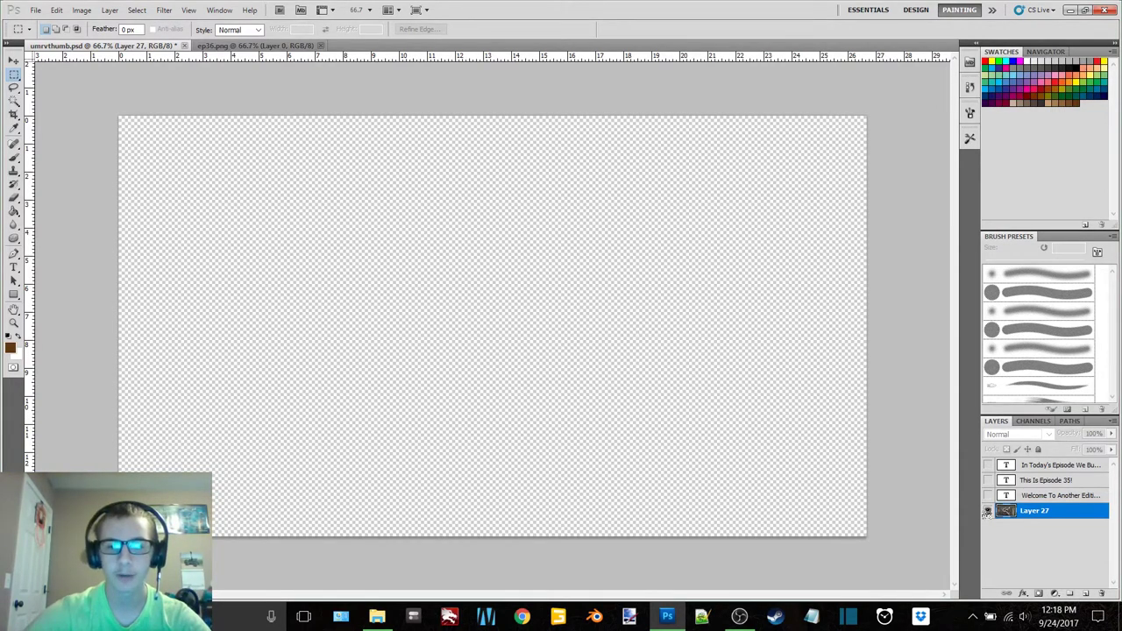
pyautogui.click(988, 512)
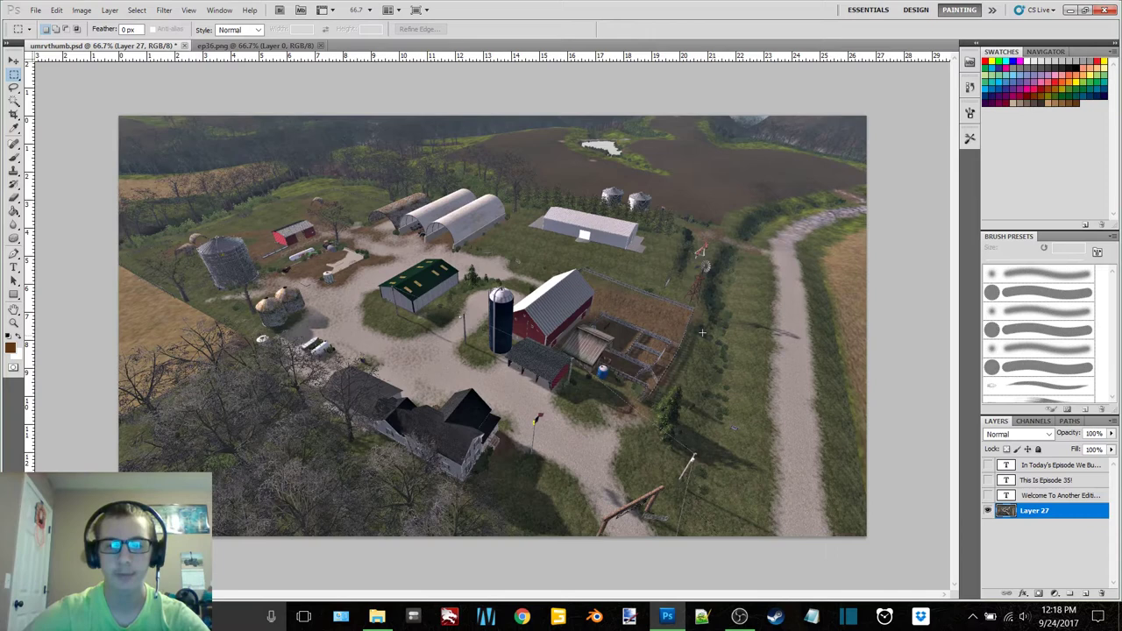
pyautogui.click(988, 497)
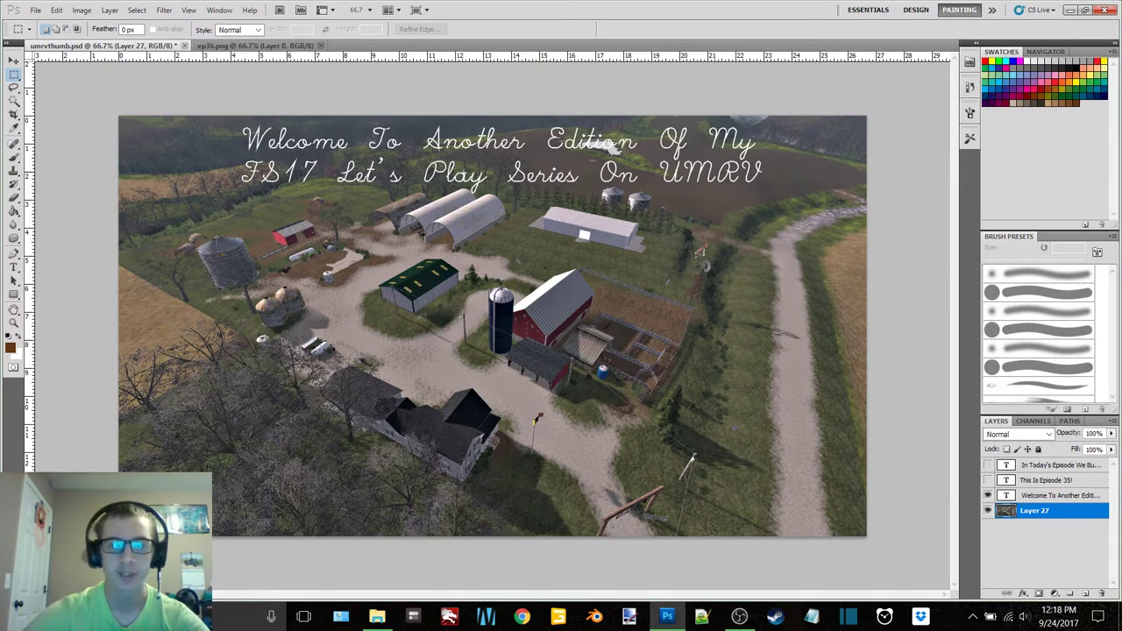
pyautogui.click(988, 480)
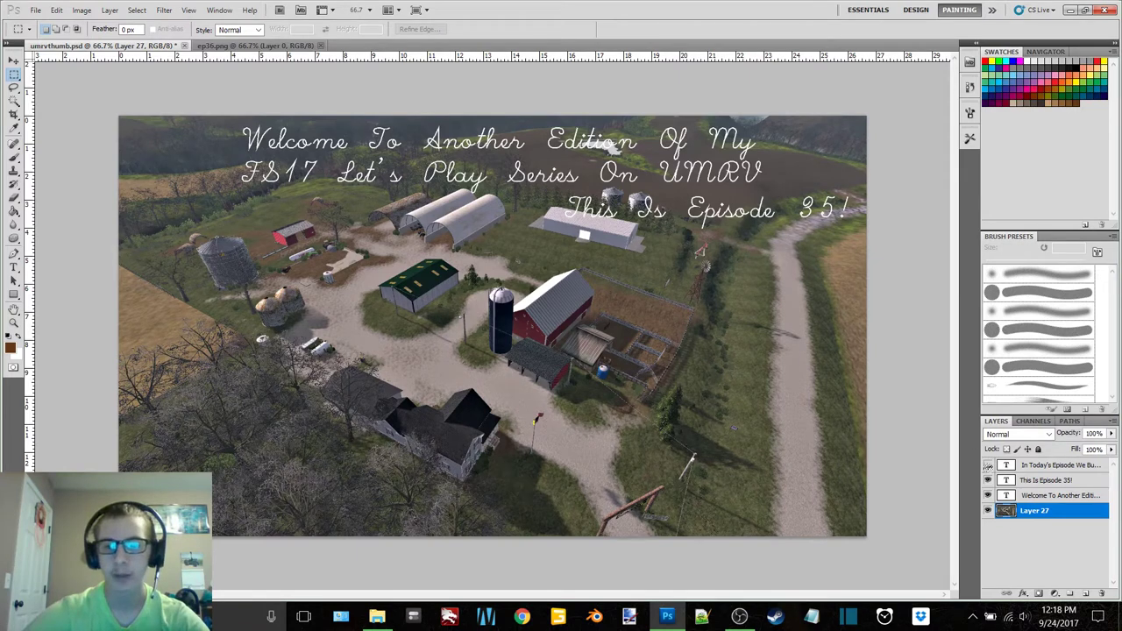
pyautogui.click(988, 465)
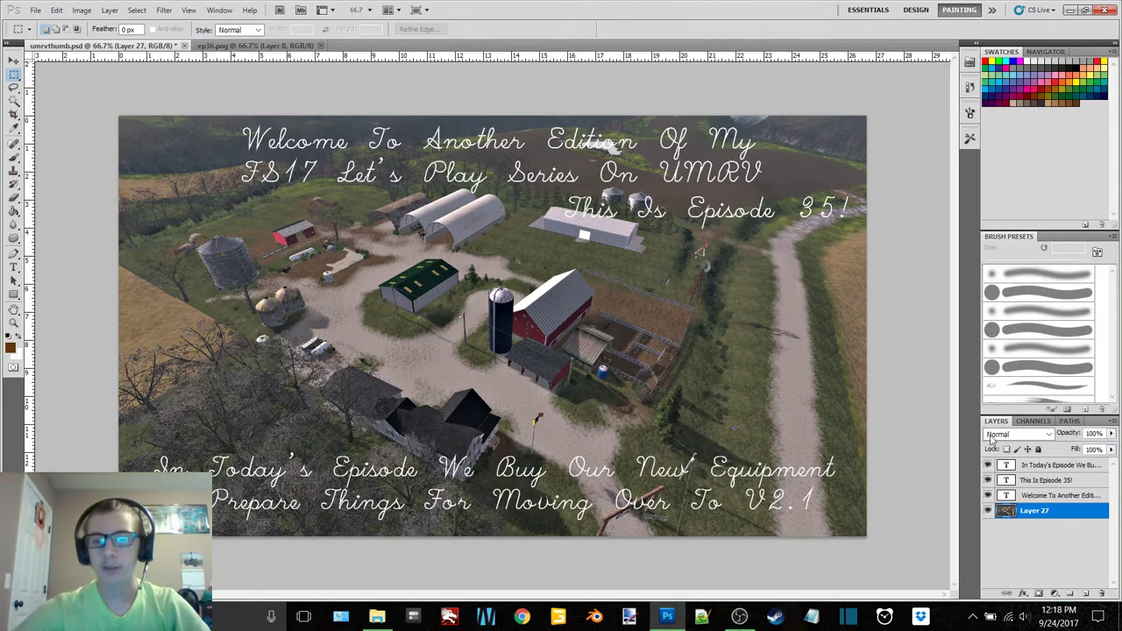
pyautogui.click(1048, 469)
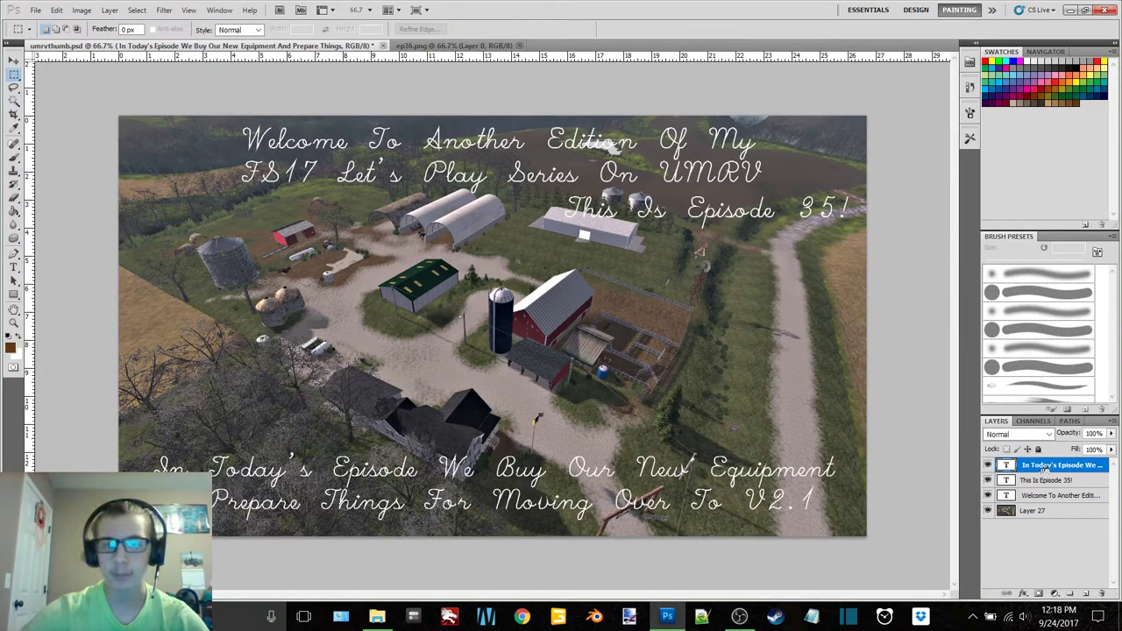
# Paste the ep36 tractor screenshot as a layer just above the Layer 27 farm background
pyautogui.hotkey('ctrl', 'v')
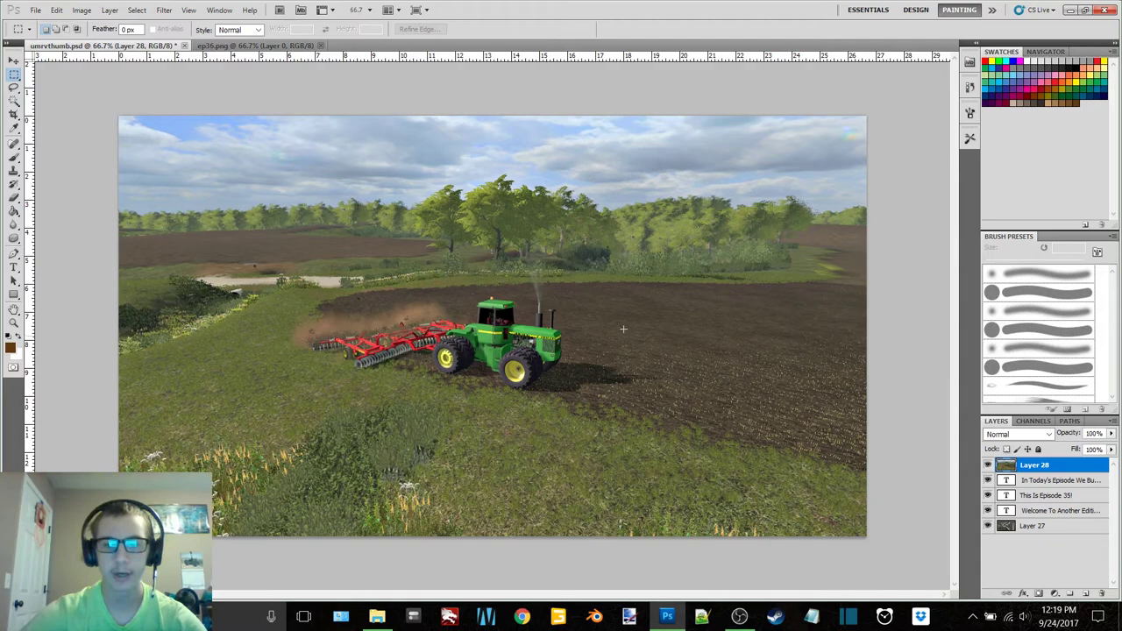
pyautogui.press('Delete')
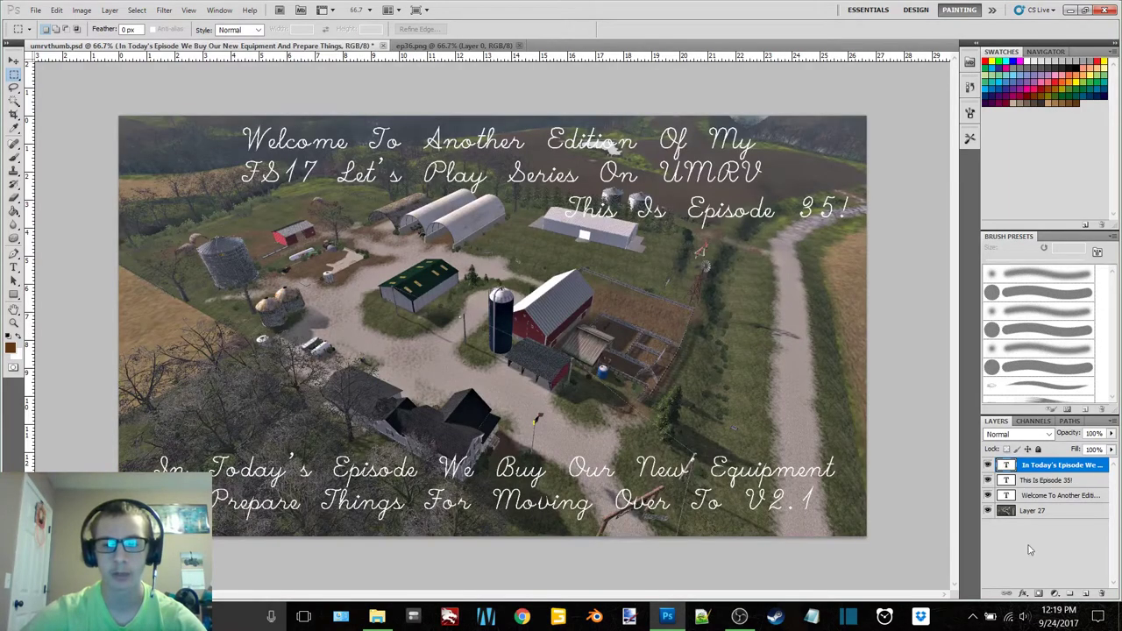
pyautogui.click(1035, 513)
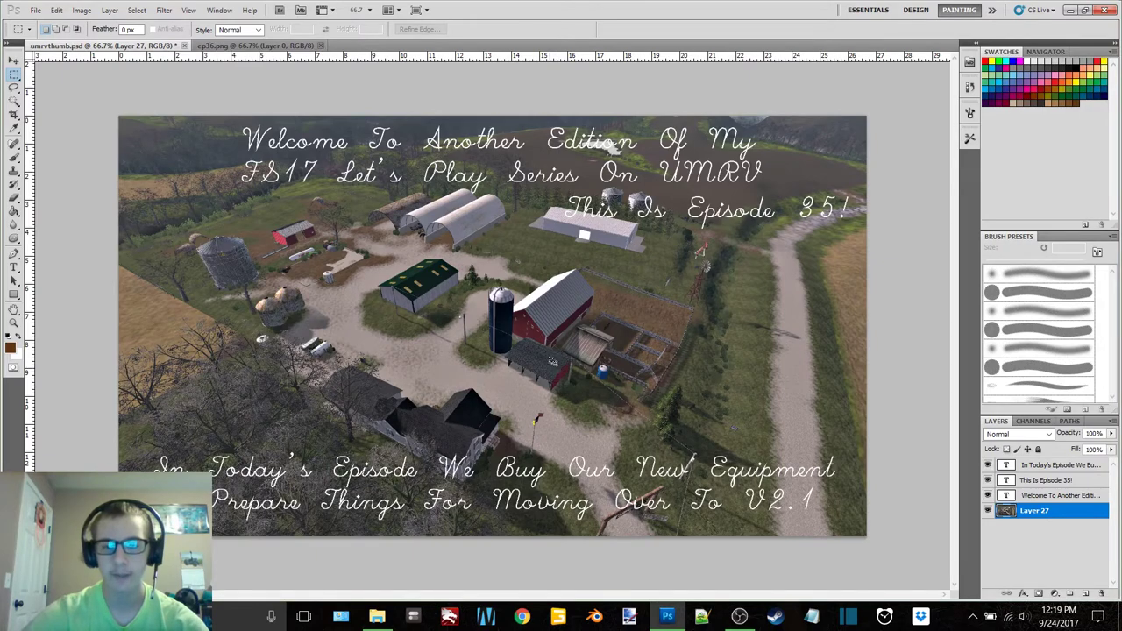
pyautogui.hotkey('ctrl', 'z')
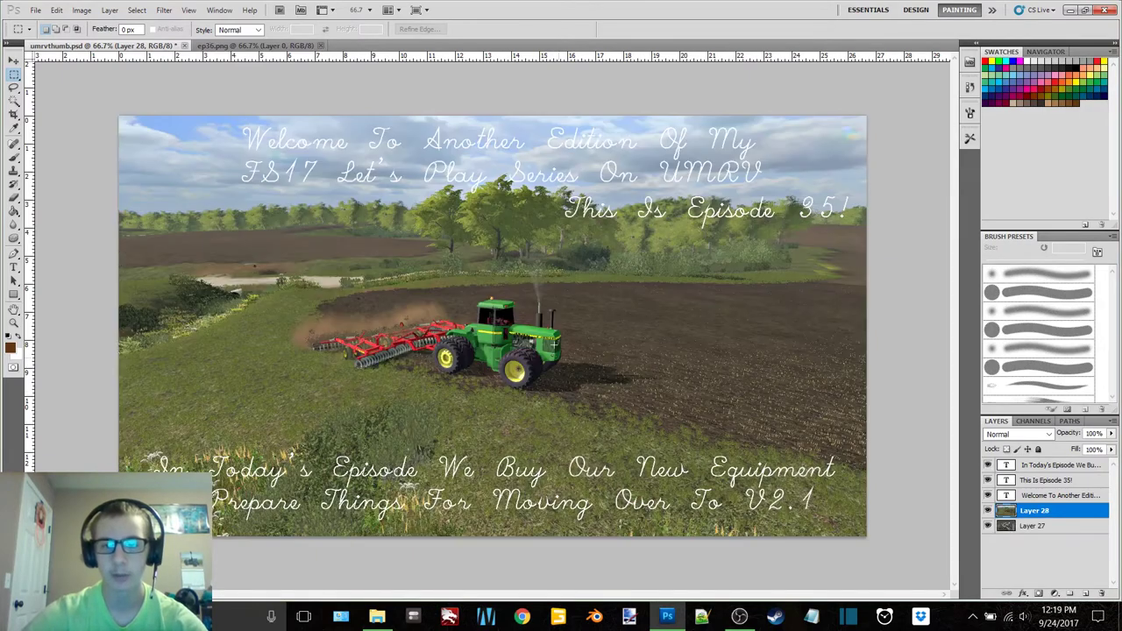
pyautogui.click(1041, 528)
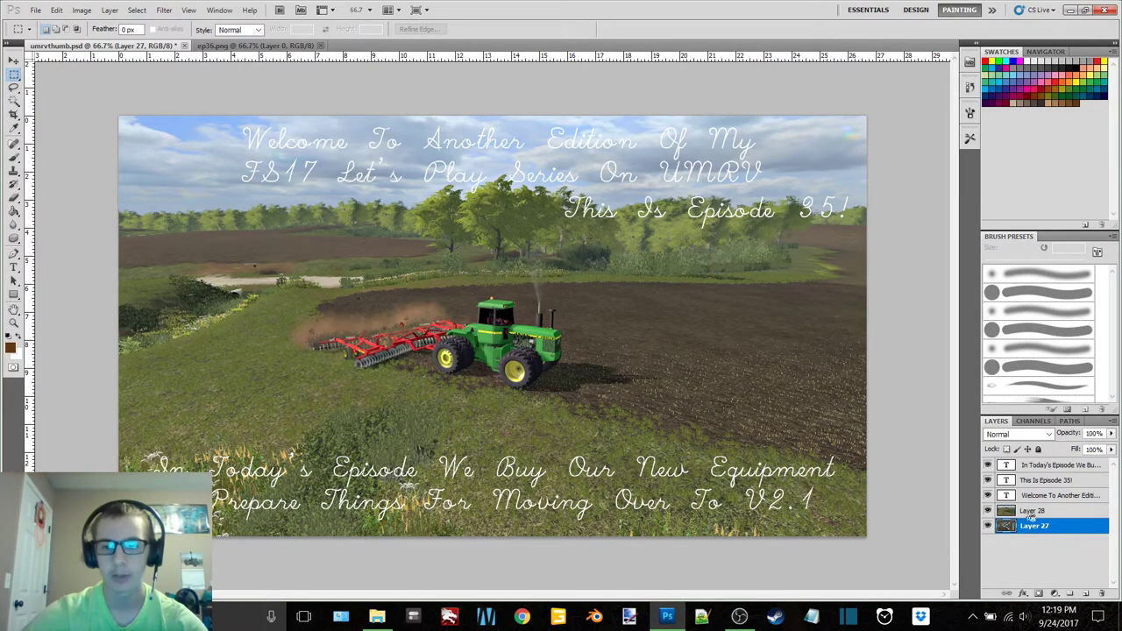
pyautogui.click(988, 511)
pyautogui.click(988, 510)
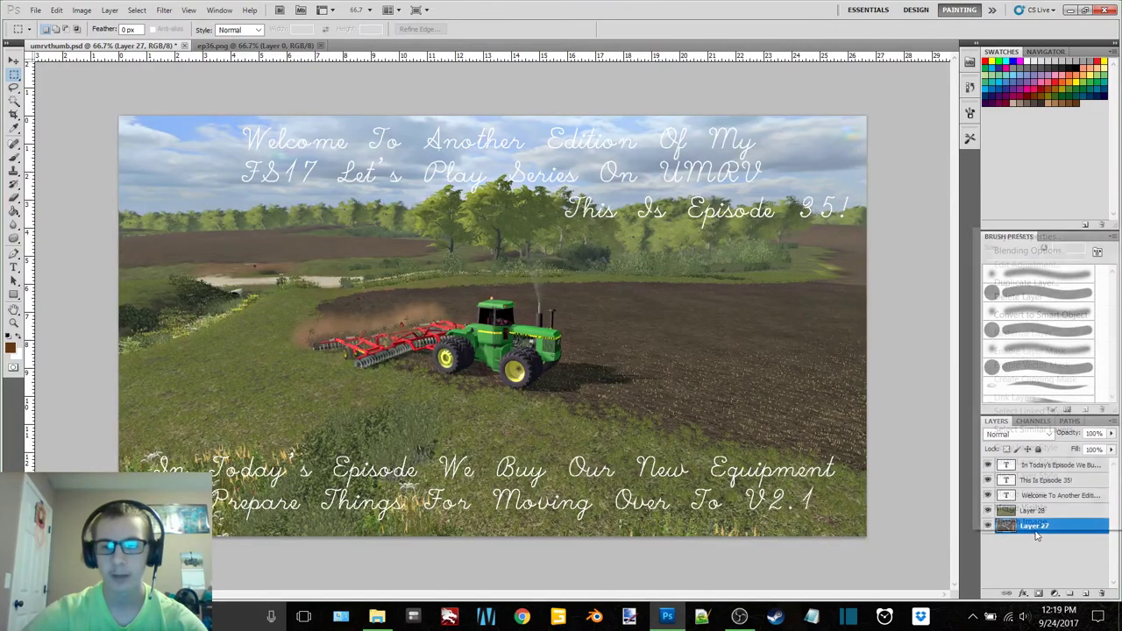
# Delete the old Layer 27 farm background and close ep36.png
pyautogui.rightClick(1035, 531)
pyautogui.click(1009, 297)
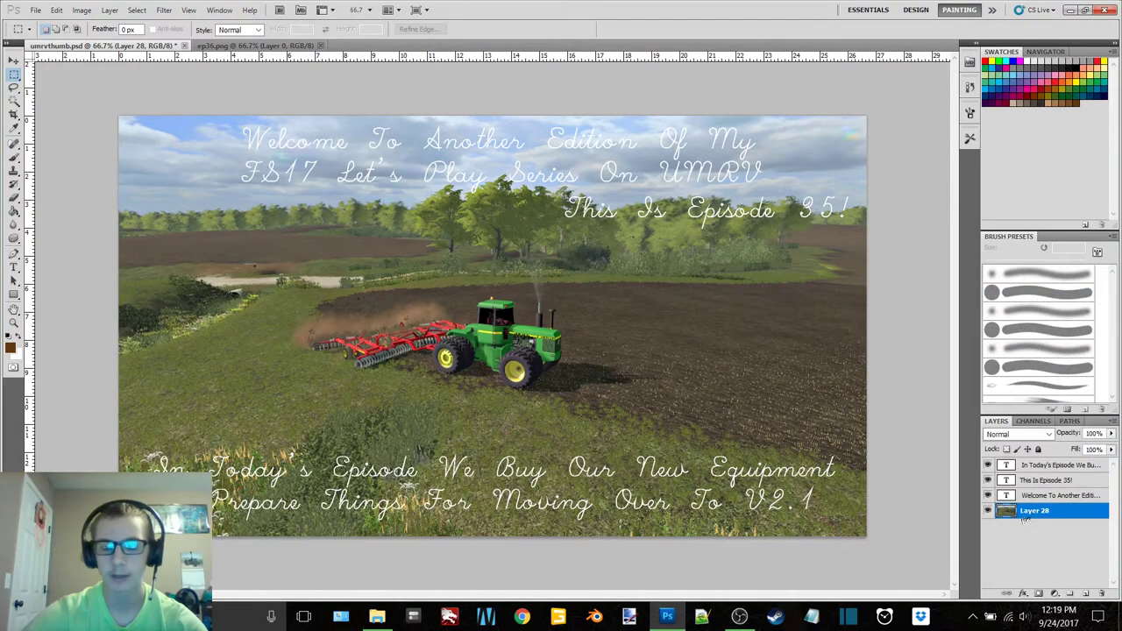
pyautogui.hotkey('ctrl', 'z')
pyautogui.hotkey('ctrl', 'z')
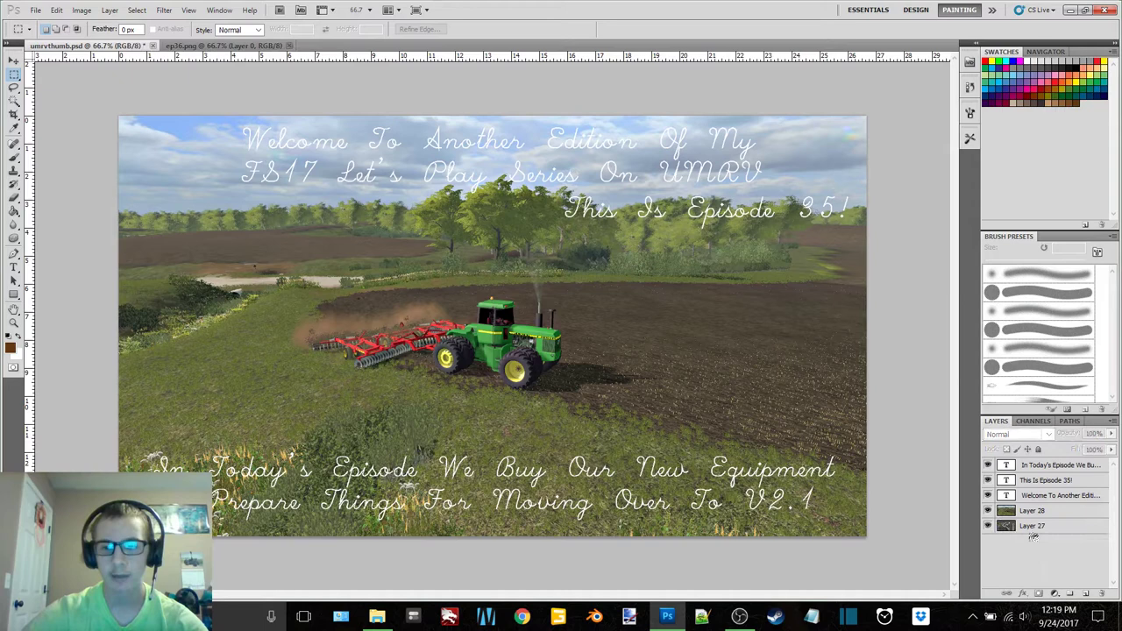
pyautogui.hotkey('ctrl', 'z')
pyautogui.rightClick(1028, 531)
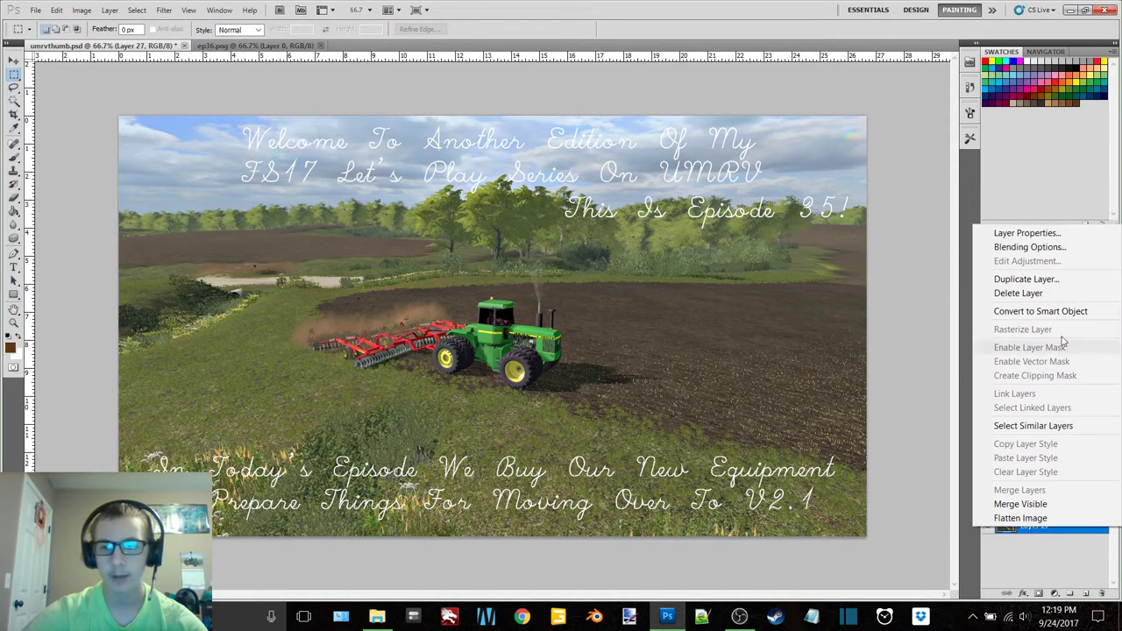
pyautogui.click(1009, 292)
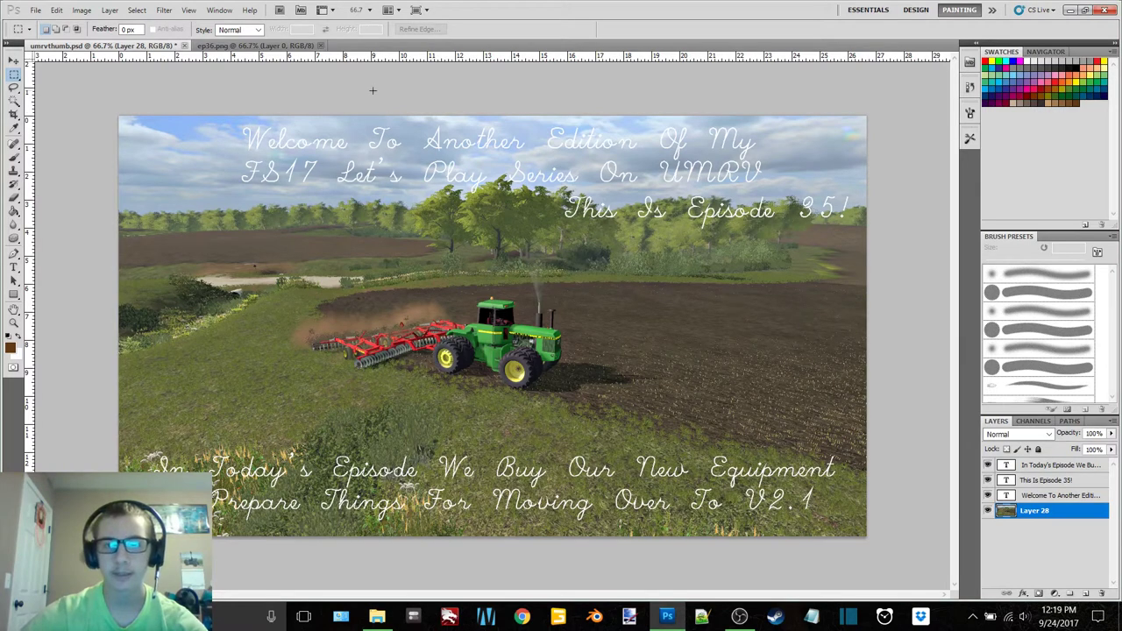
pyautogui.click(321, 45)
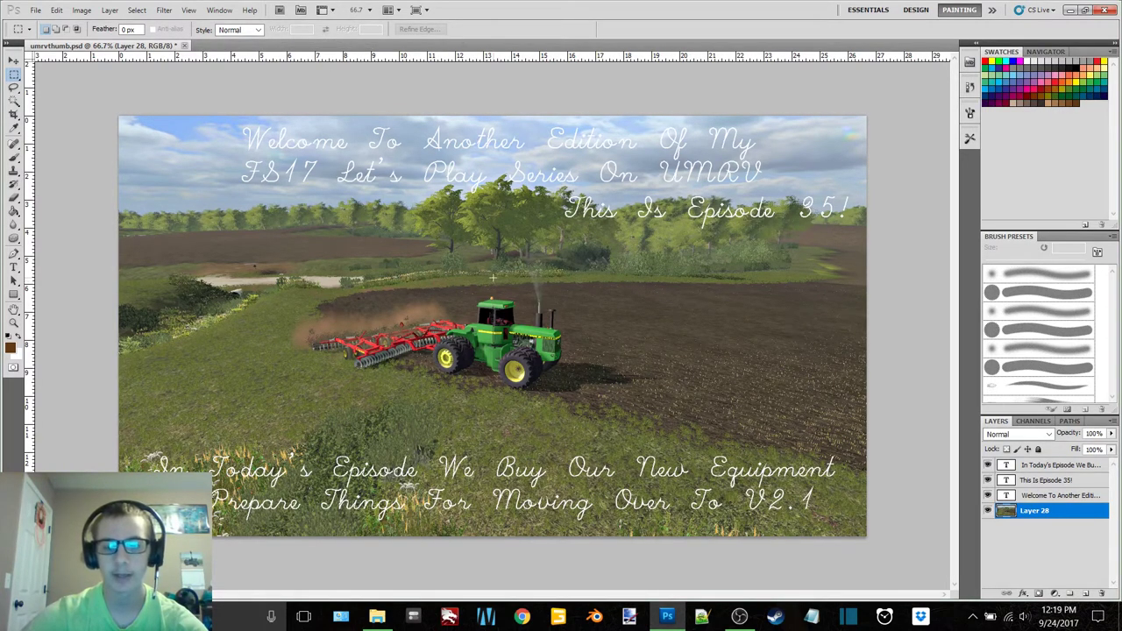
# Change the title text from 'This Is Episode 35!' to 'This Is Episode 36!'
pyautogui.press('t')
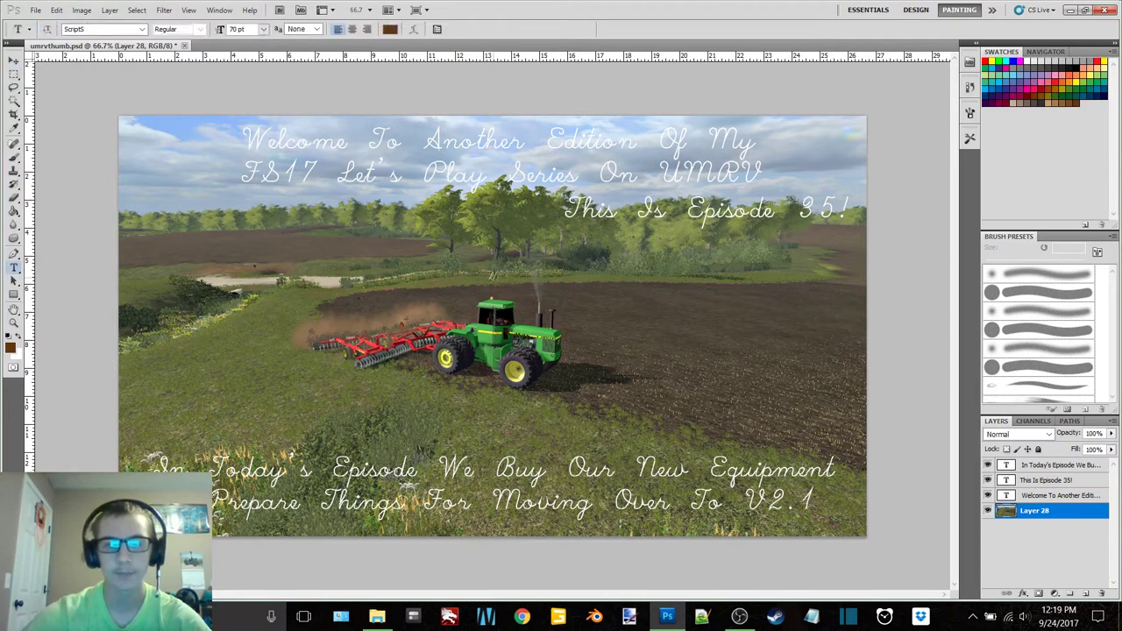
pyautogui.click(797, 211)
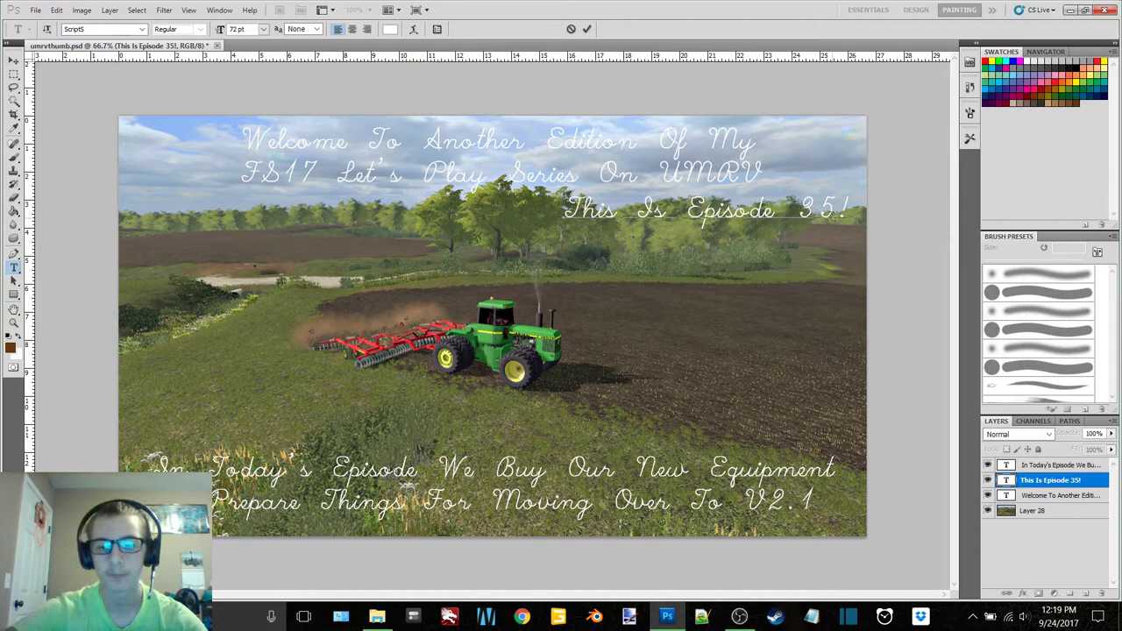
pyautogui.press('BackSpace')
pyautogui.write('6')
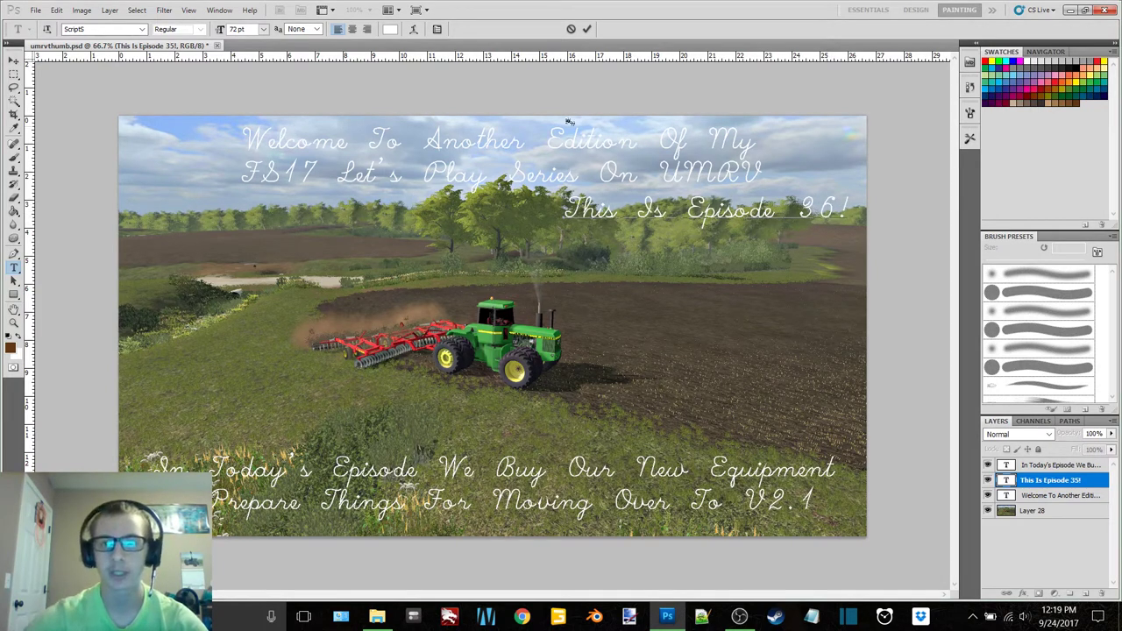
pyautogui.click(587, 29)
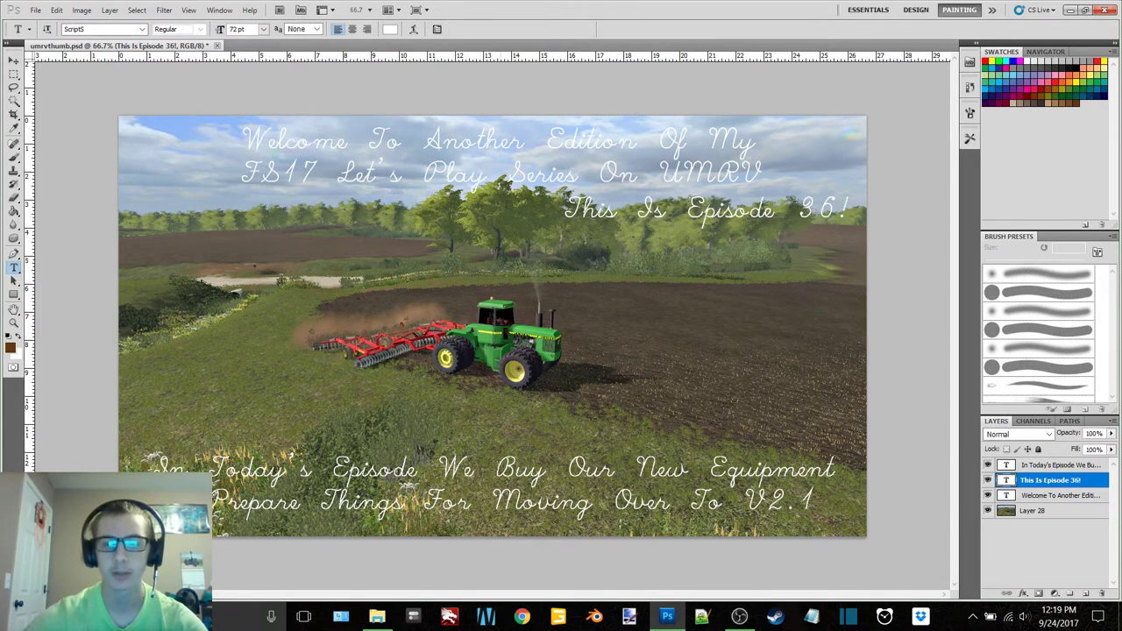
# Replace the caption's old description with 'Get Started On Spring … On The New Savegame'
pyautogui.click(526, 486)
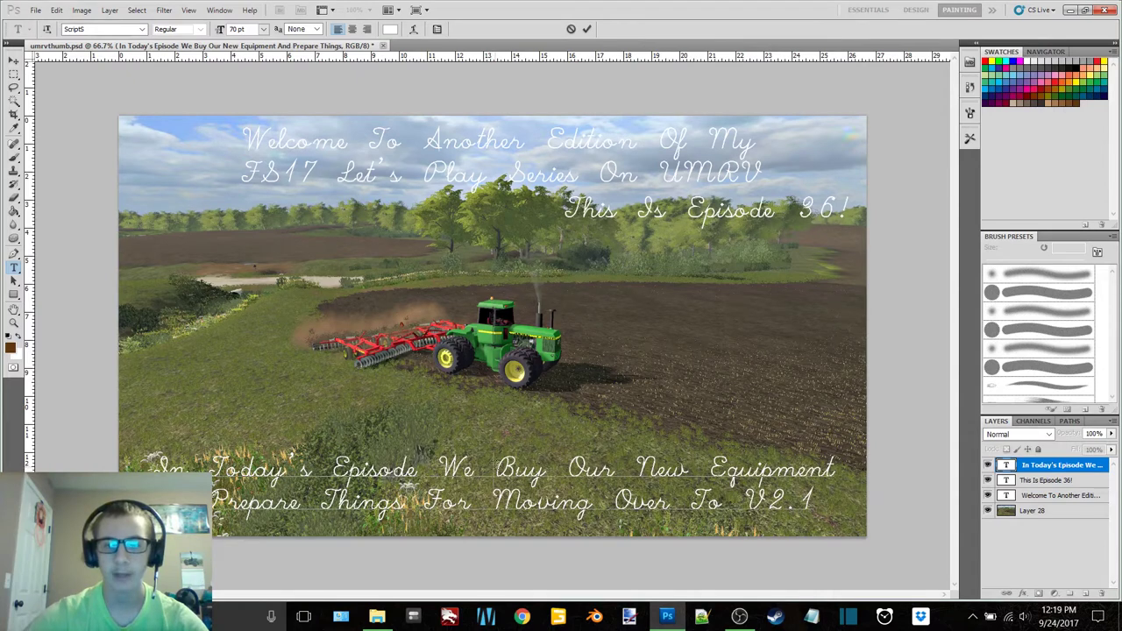
pyautogui.moveTo(496, 469); pyautogui.dragTo(815, 504)
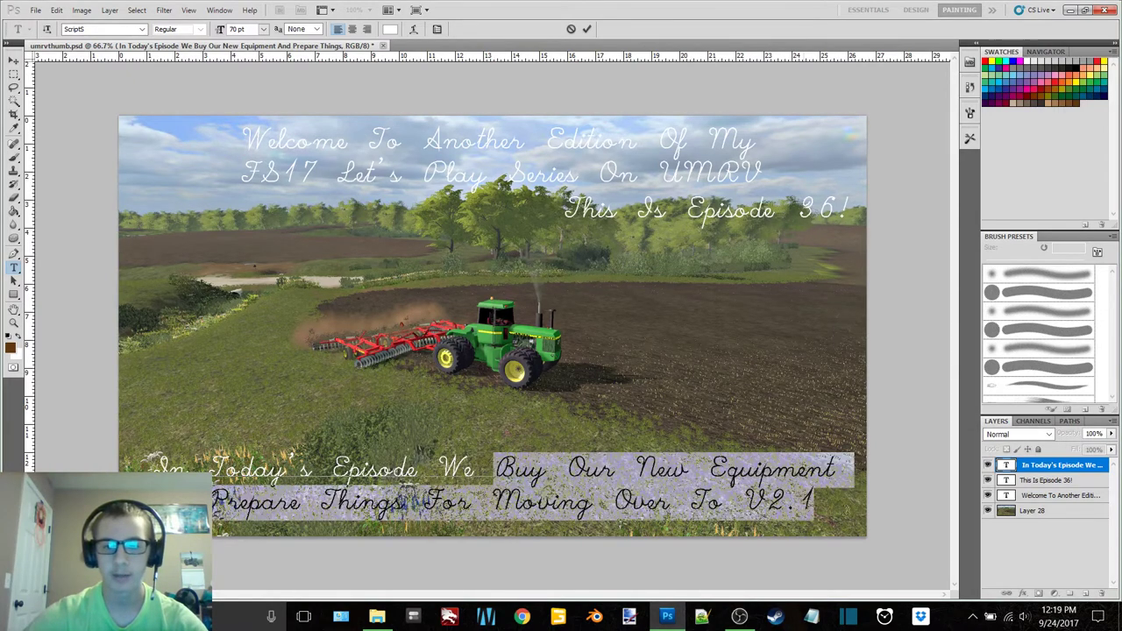
pyautogui.press('BackSpace')
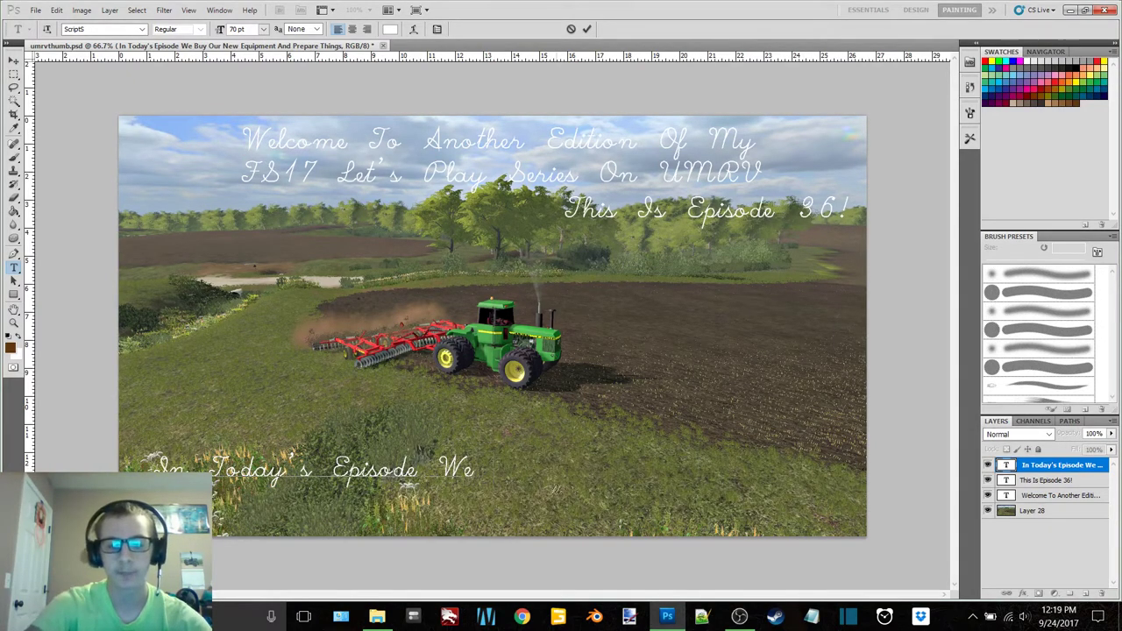
pyautogui.write('Get Star')
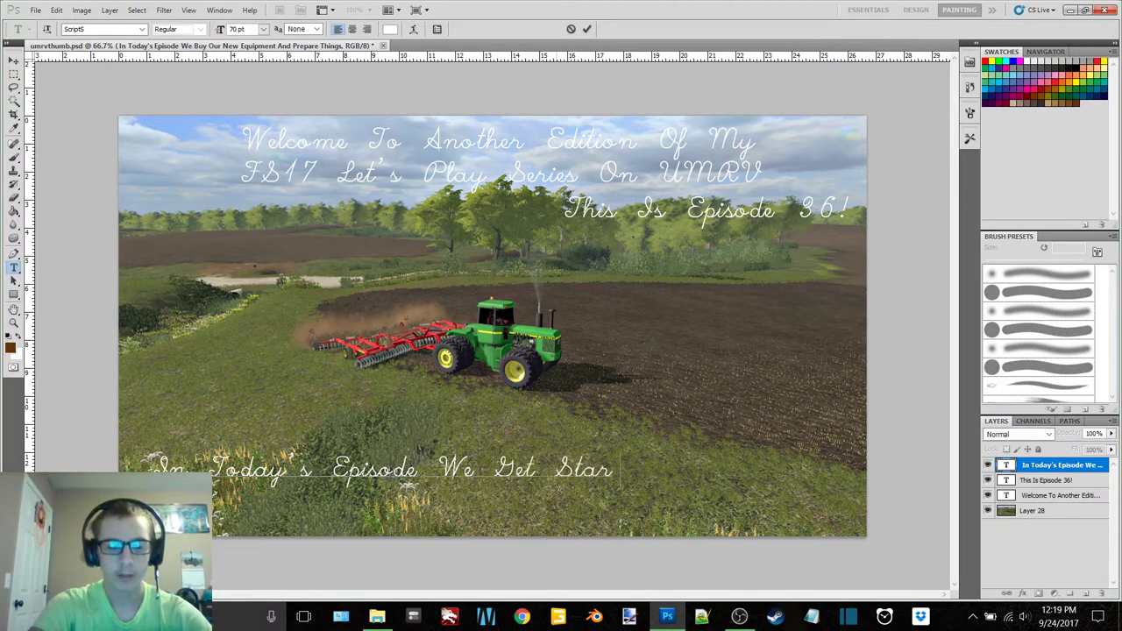
pyautogui.write('ted On spri')
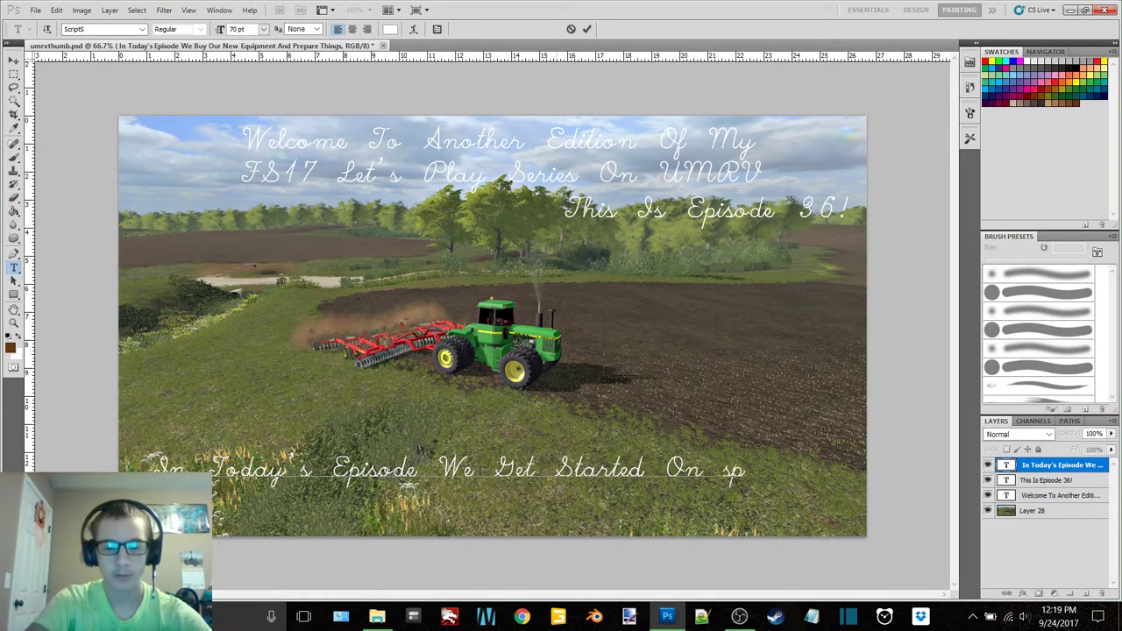
pyautogui.press('BackSpace')
pyautogui.press('BackSpace')
pyautogui.press('BackSpace')
pyautogui.press('BackSpace')
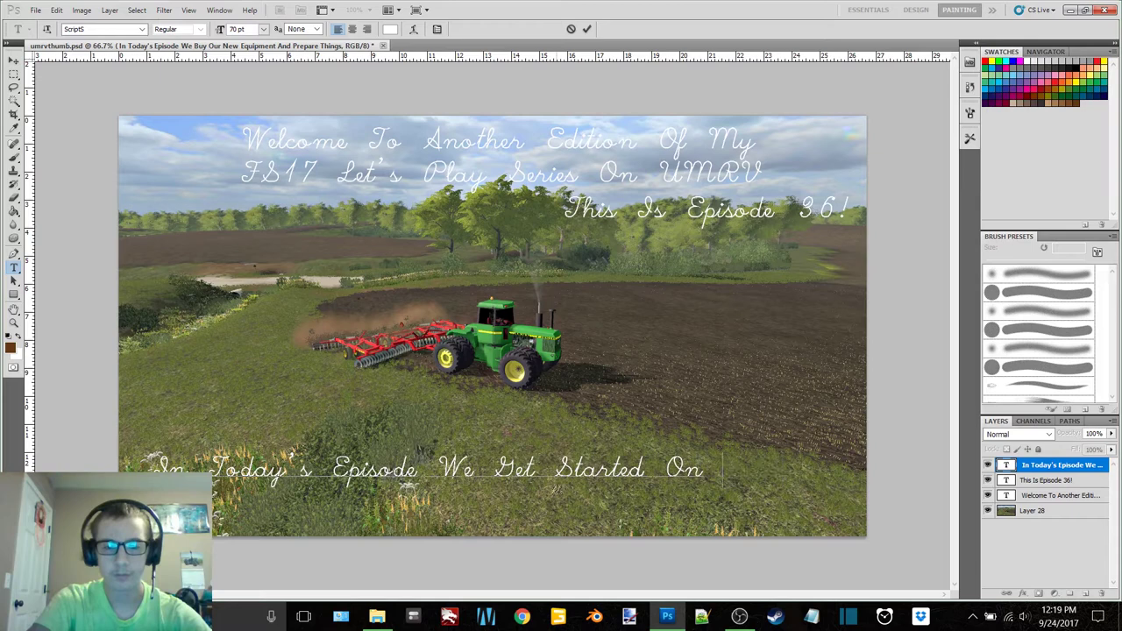
pyautogui.write('Spring Ti')
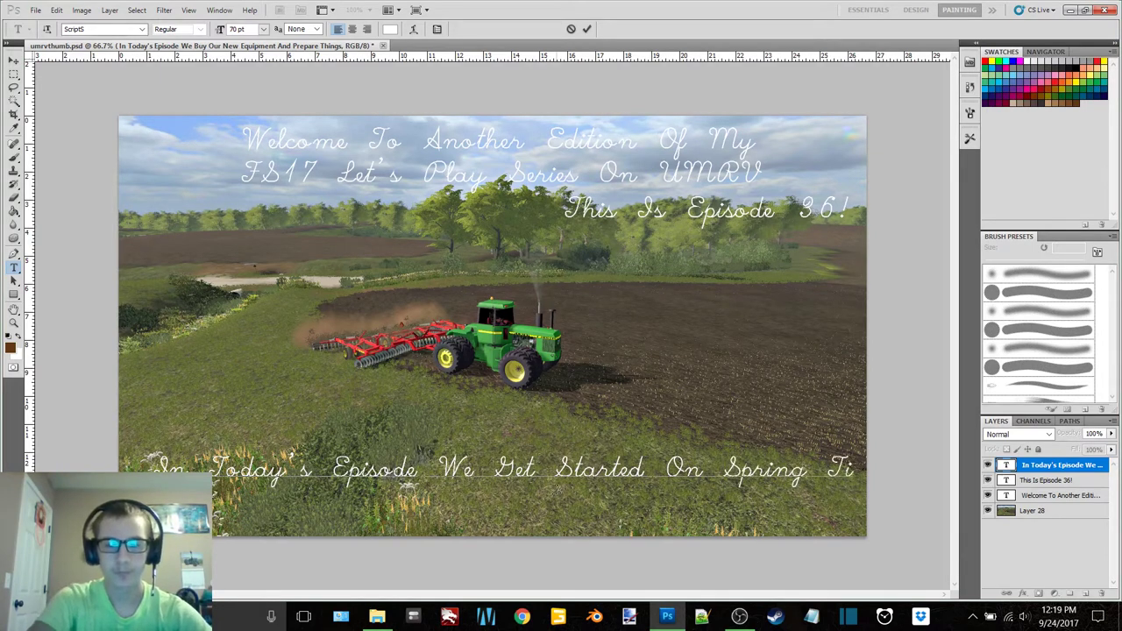
pyautogui.press('BackSpace')
pyautogui.press('BackSpace')
pyautogui.press('BackSpace')
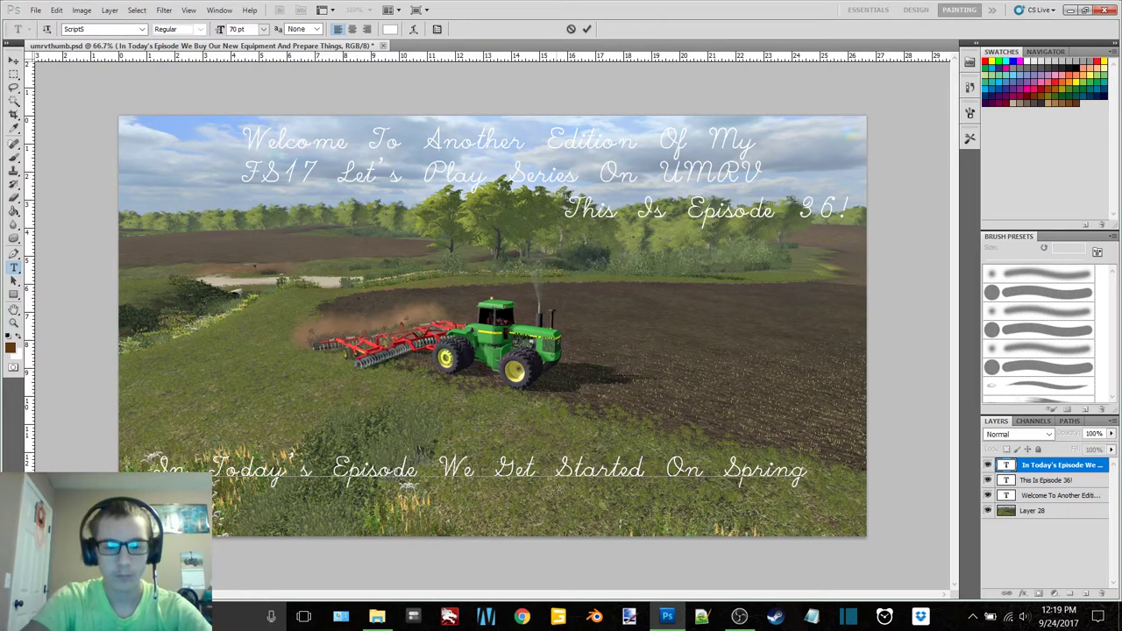
pyautogui.write('On The')
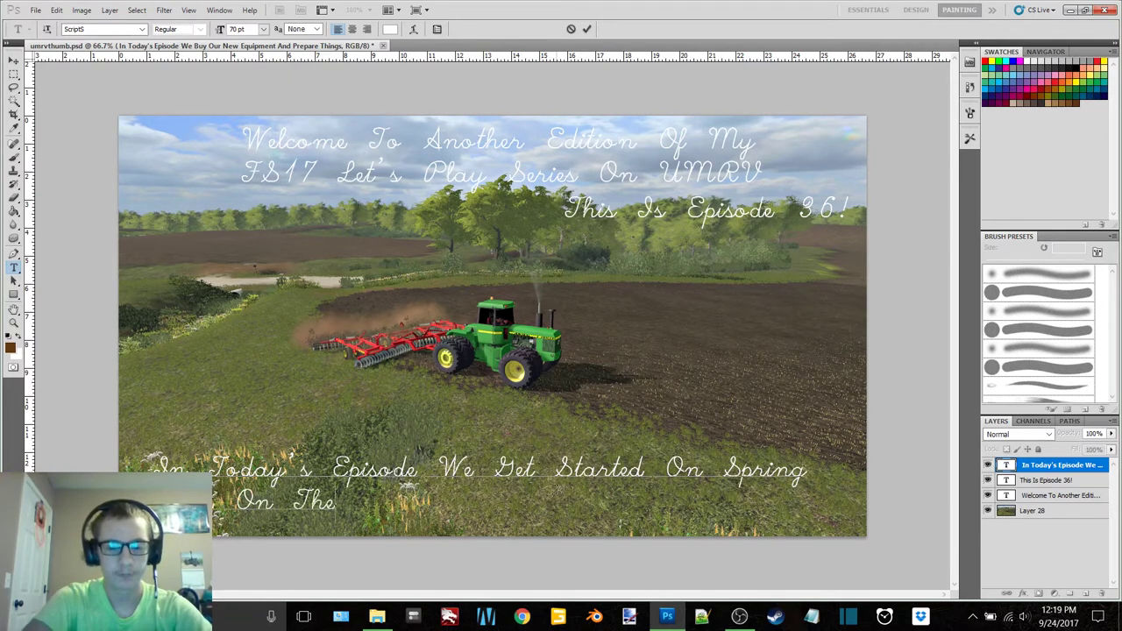
pyautogui.write(' New')
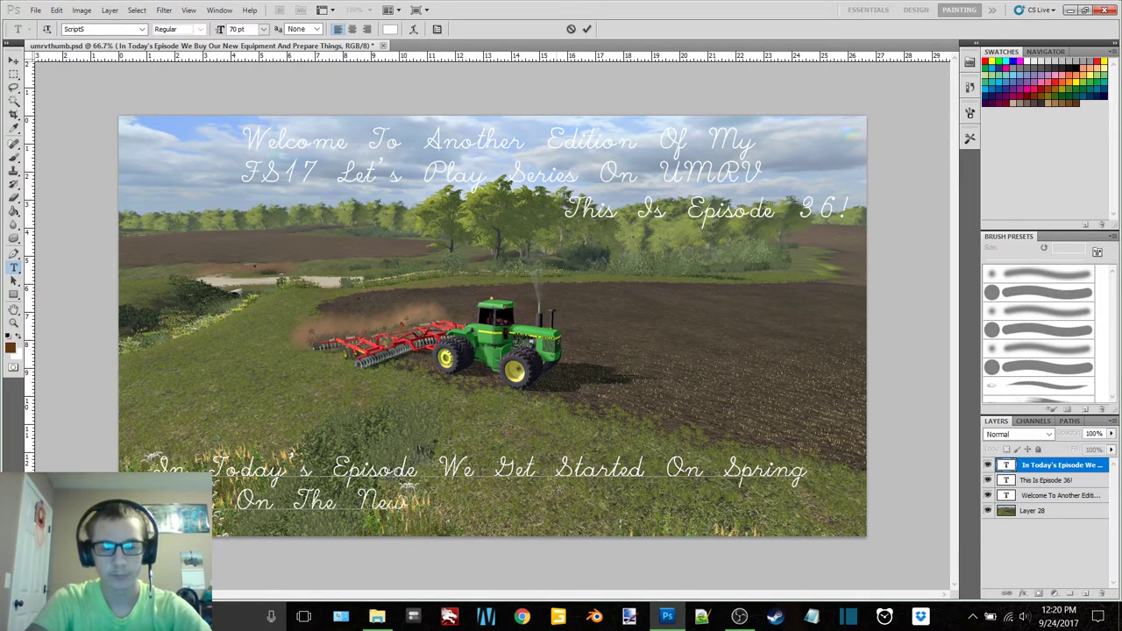
pyautogui.write(' Saveg')
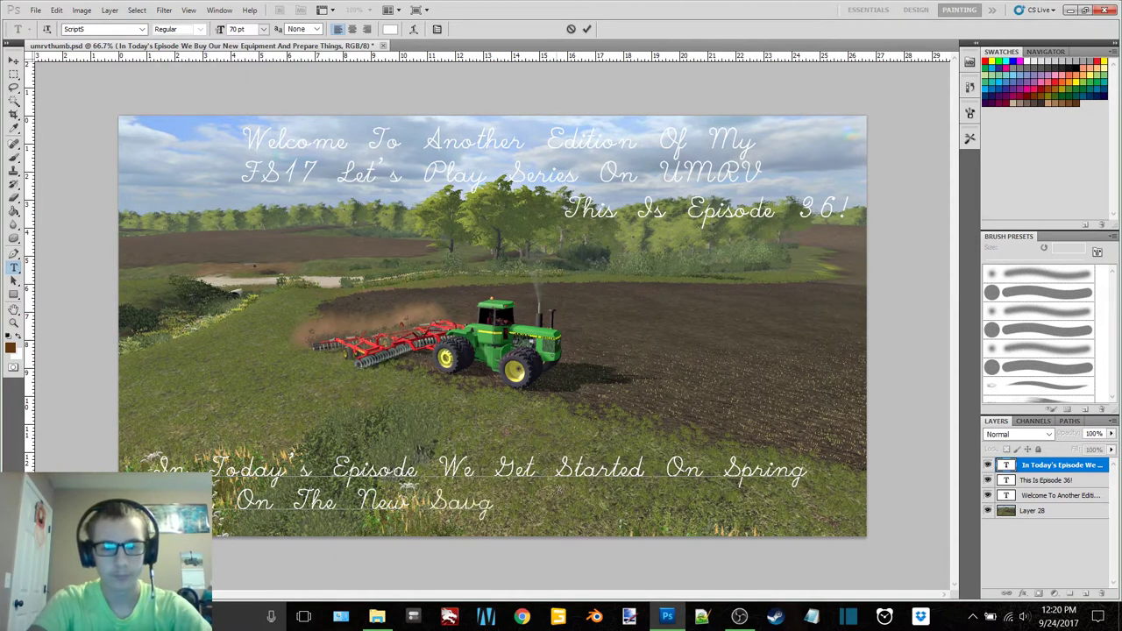
pyautogui.press('BackSpace')
pyautogui.write('egame')
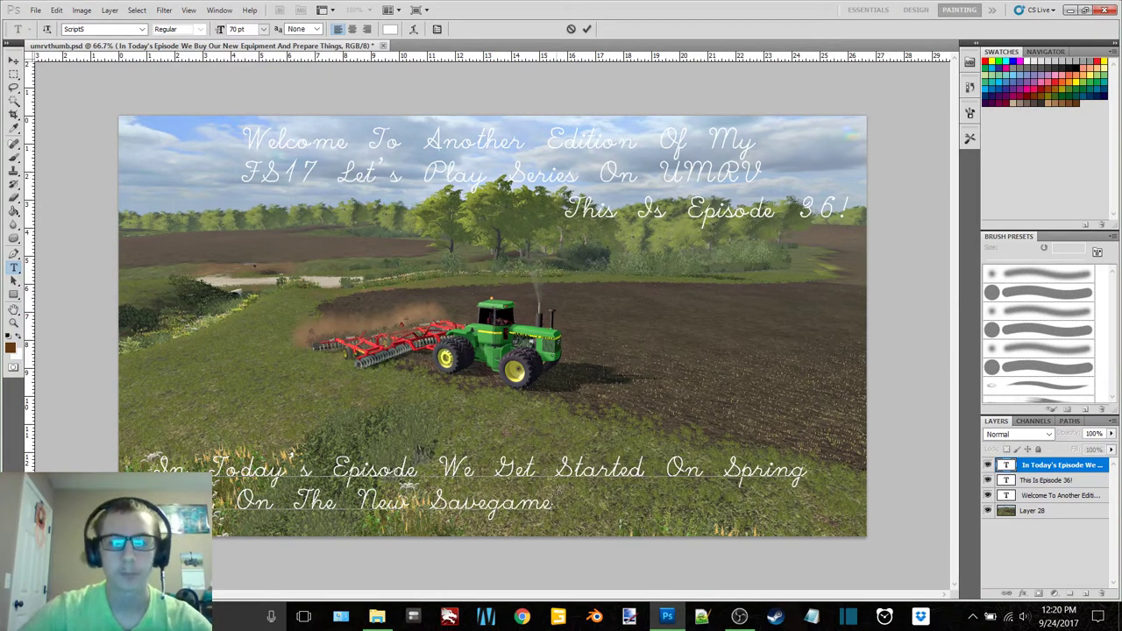
# Insert 'Tillage' at the start of the second line, nudge the caption, and commit
pyautogui.press('Home')
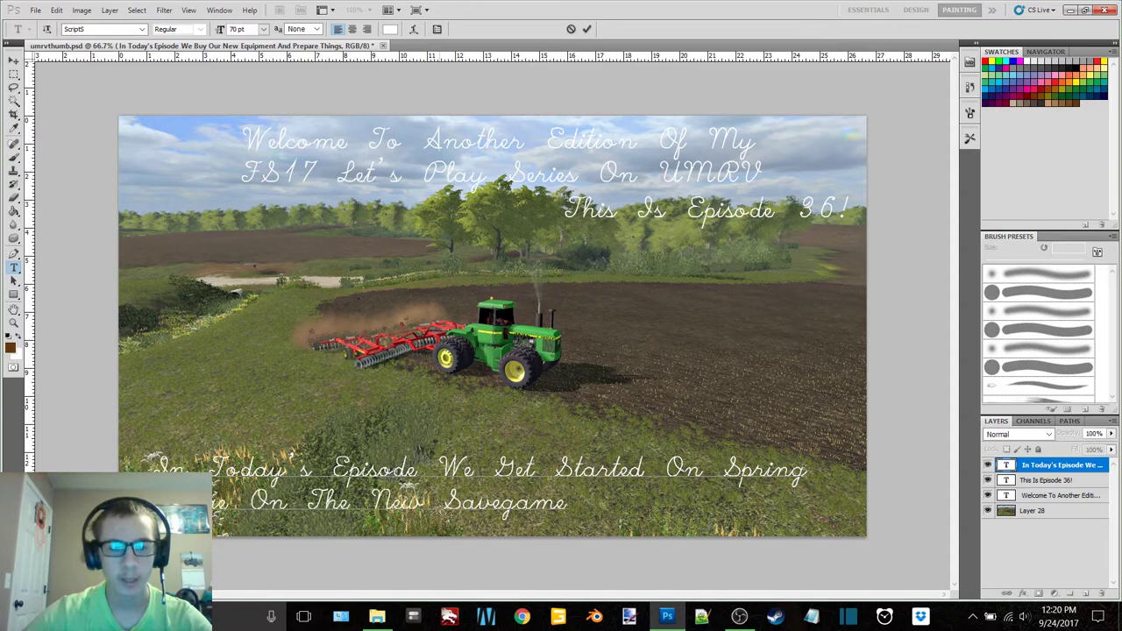
pyautogui.write('Tillage')
pyautogui.moveTo(420, 377); pyautogui.dragTo(449, 386)
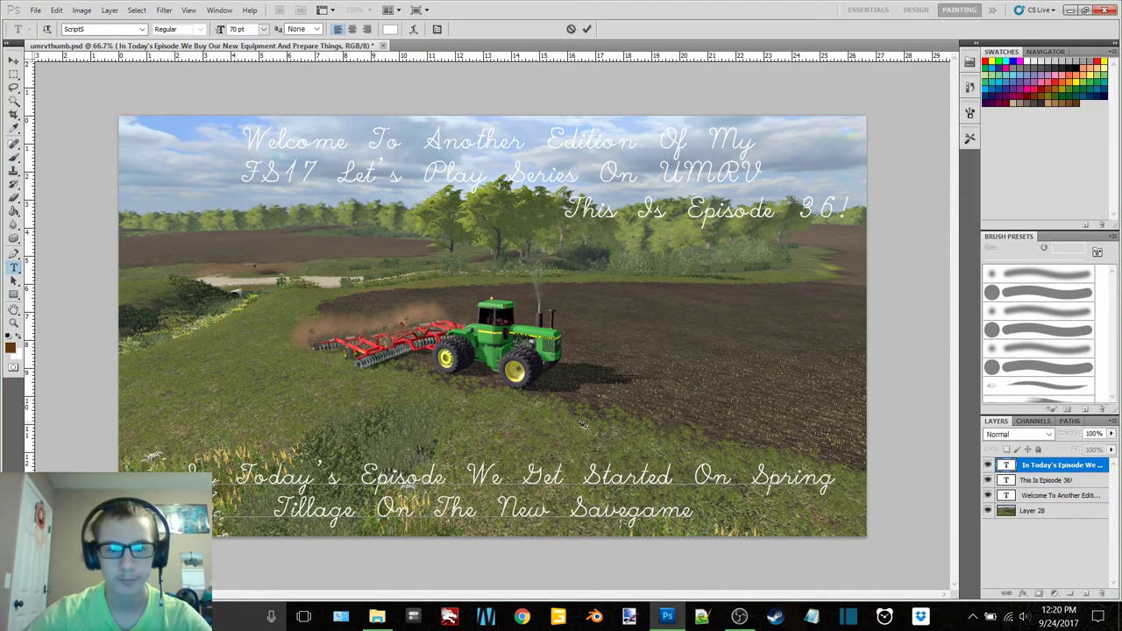
pyautogui.click(587, 29)
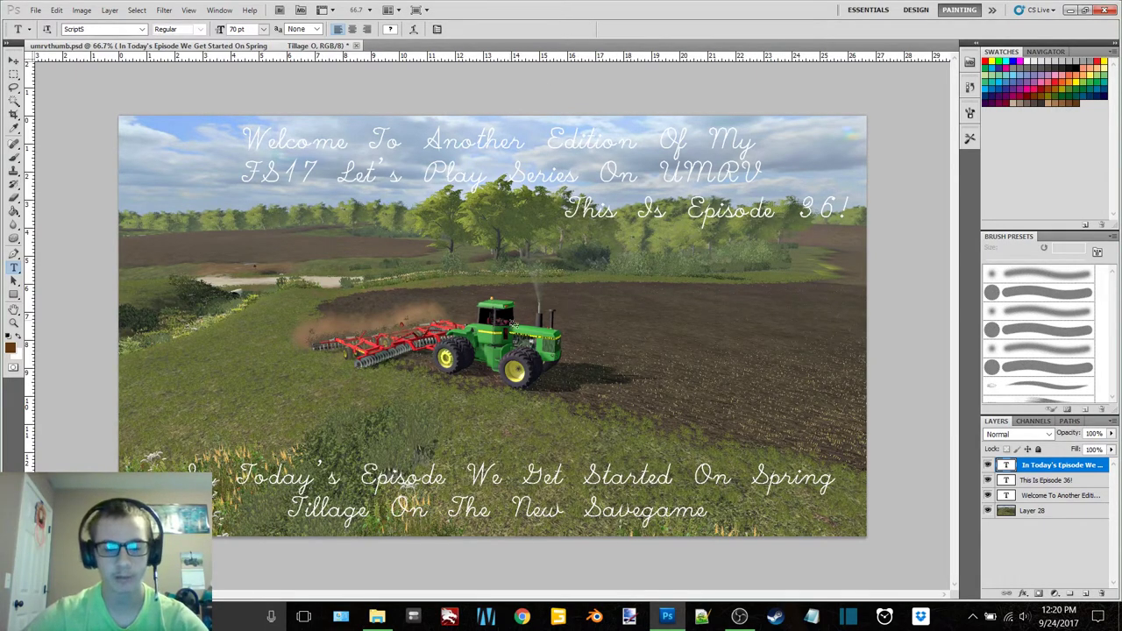
# Save the thumbnail as JPEG named UMRV EP36 in YouTube Video Thumbnails
pyautogui.hotkey('ctrl', 'shift', 's')
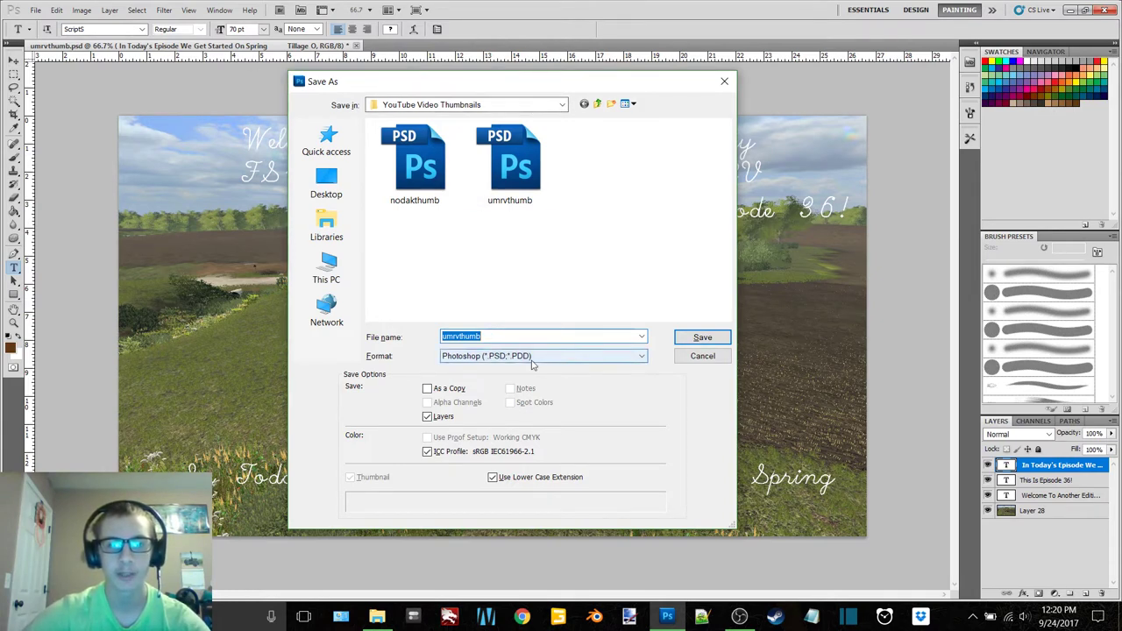
pyautogui.click(532, 359)
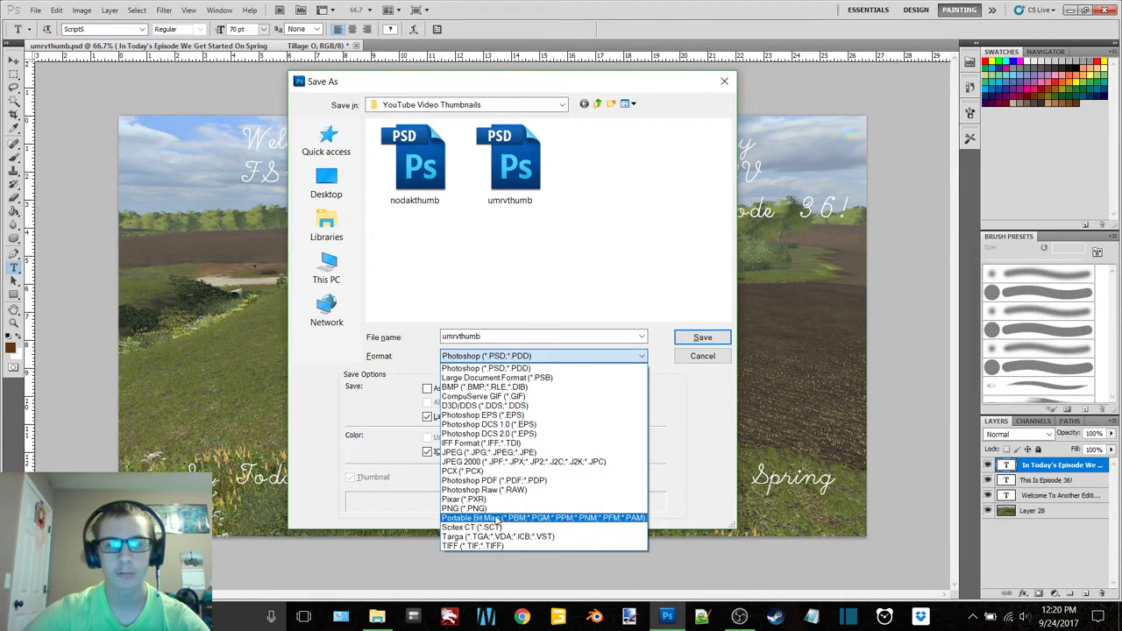
pyautogui.click(508, 452)
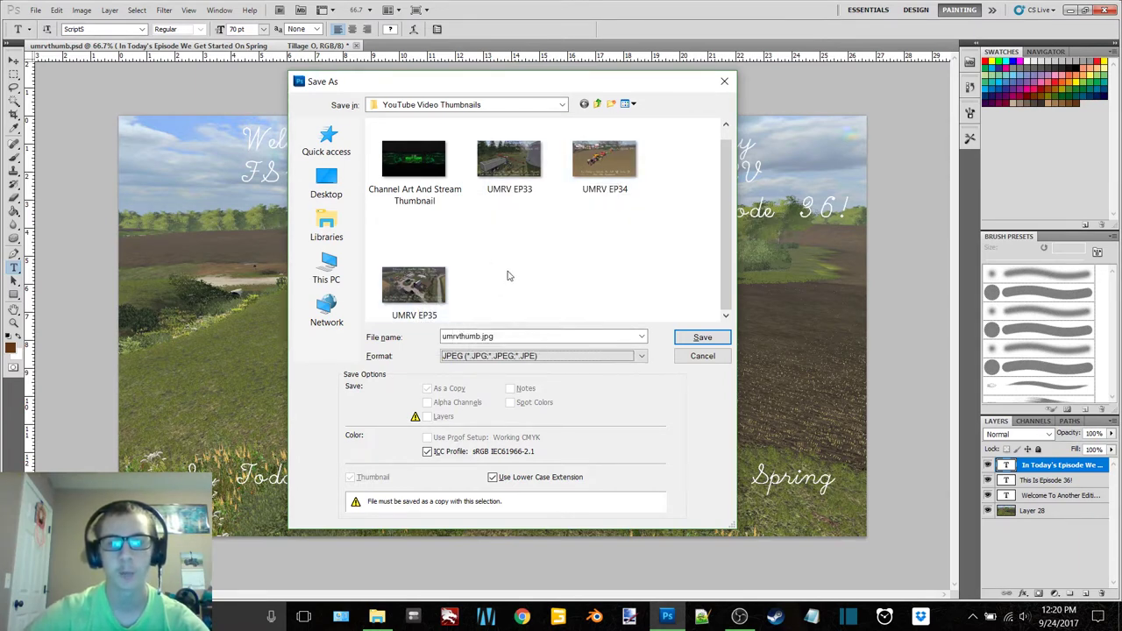
pyautogui.click(429, 288)
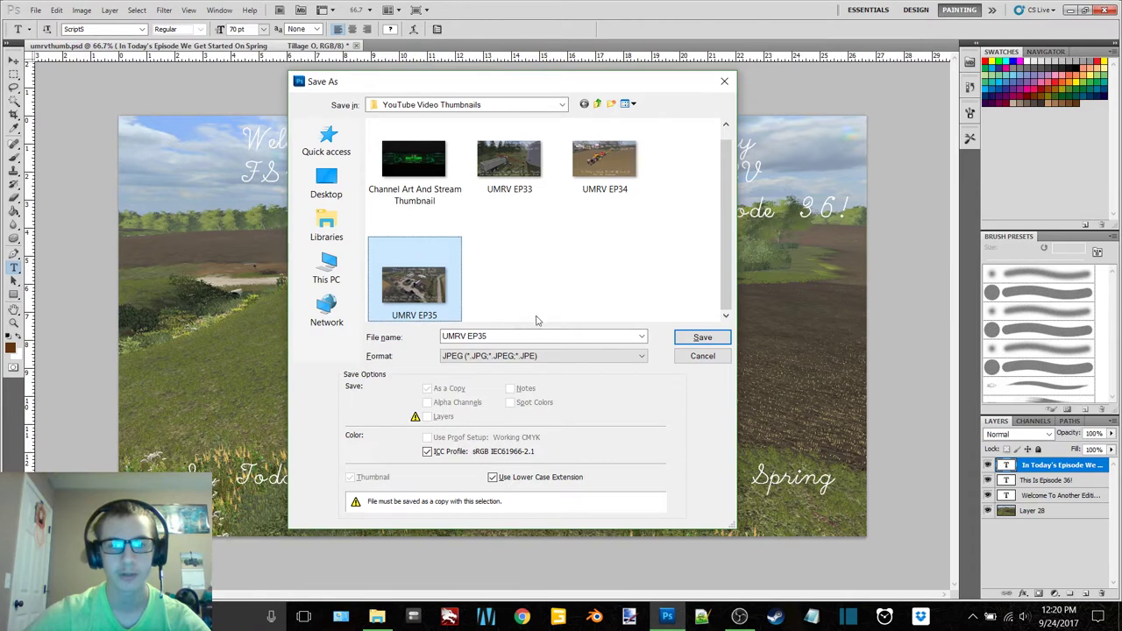
pyautogui.click(496, 336)
pyautogui.click(497, 337)
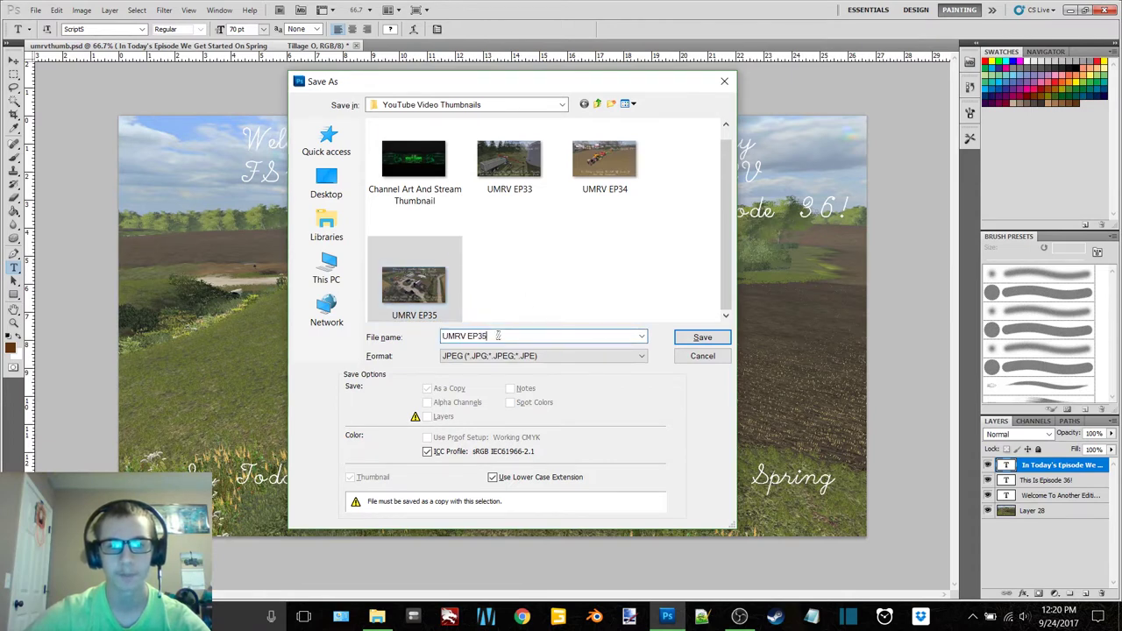
pyautogui.press('BackSpace')
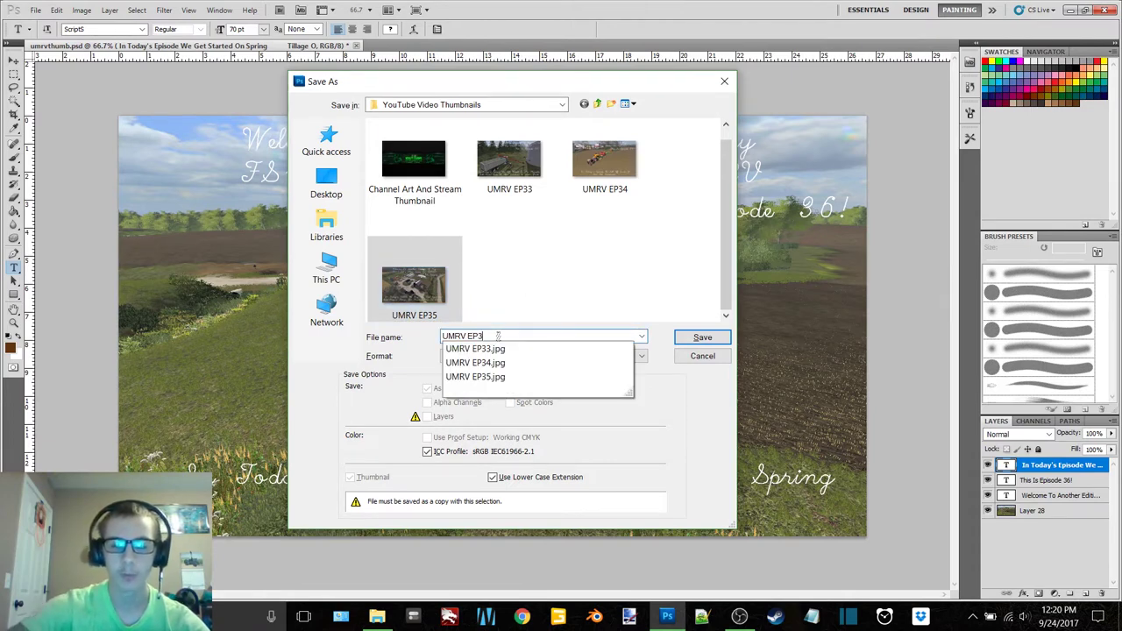
pyautogui.write('6')
pyautogui.press('Return')
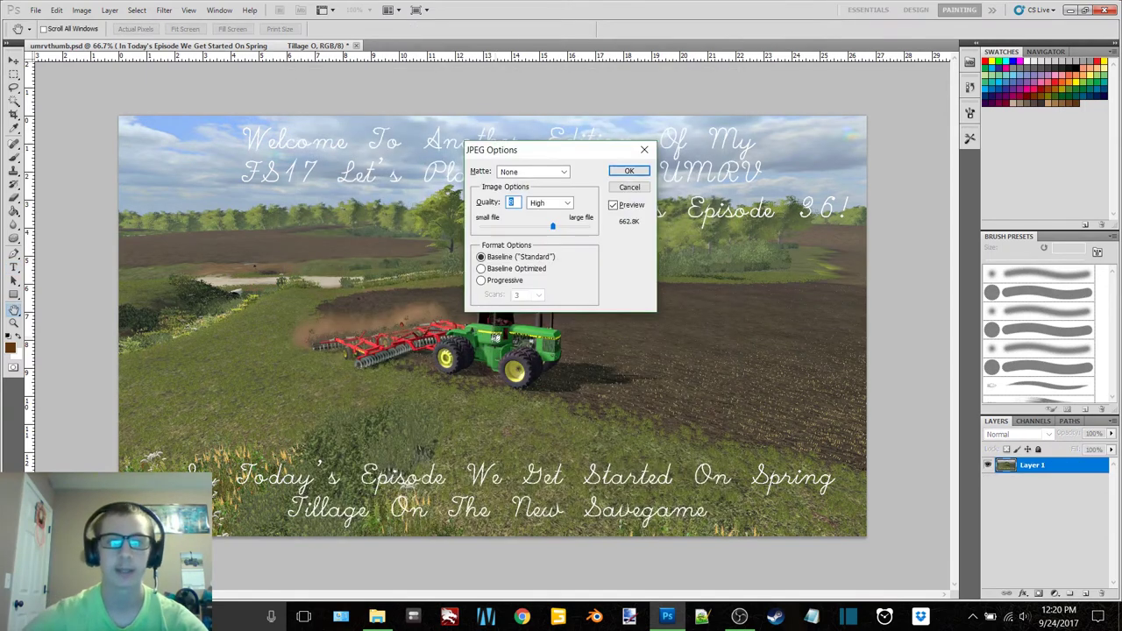
# Accept the default JPEG options, then quit Photoshop, saving the layered thumbnail
pyautogui.click(628, 171)
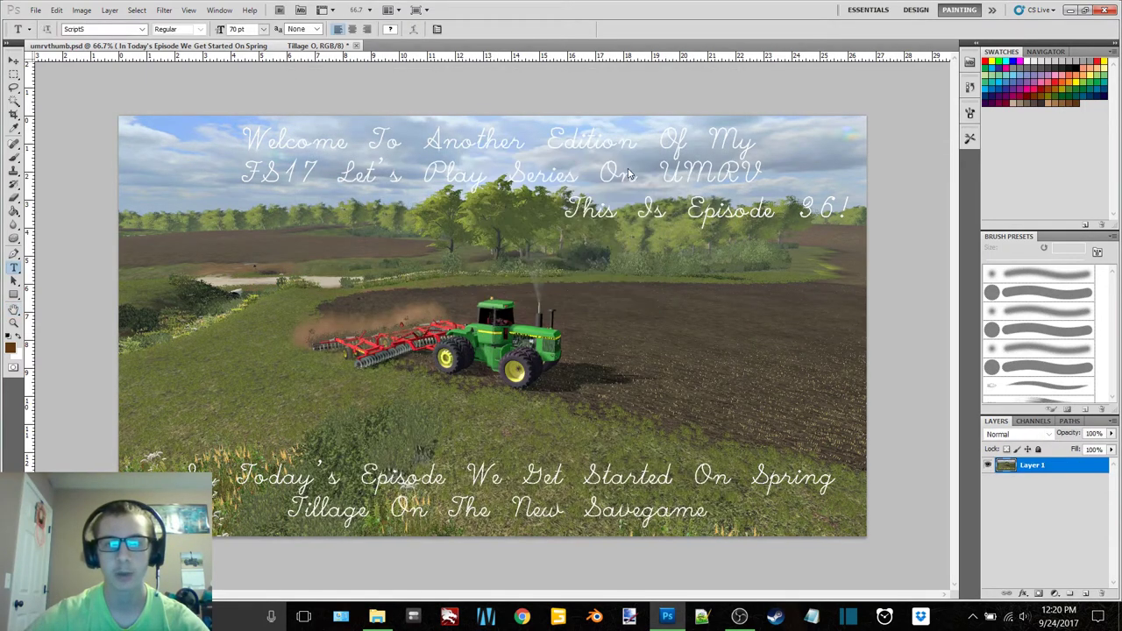
pyautogui.click(1104, 10)
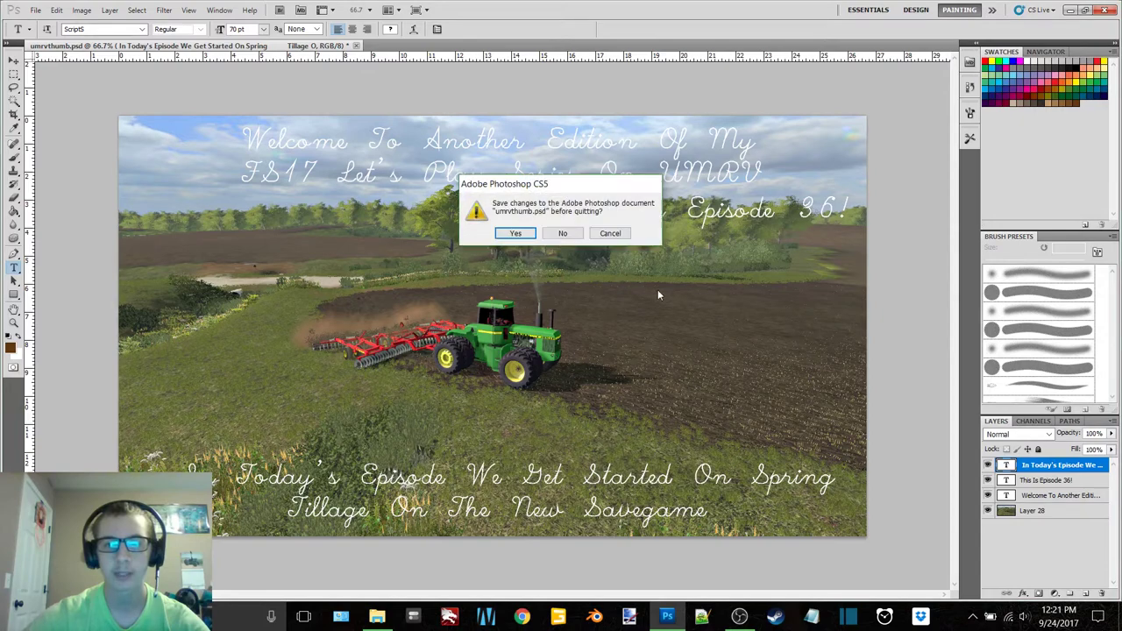
pyautogui.click(517, 234)
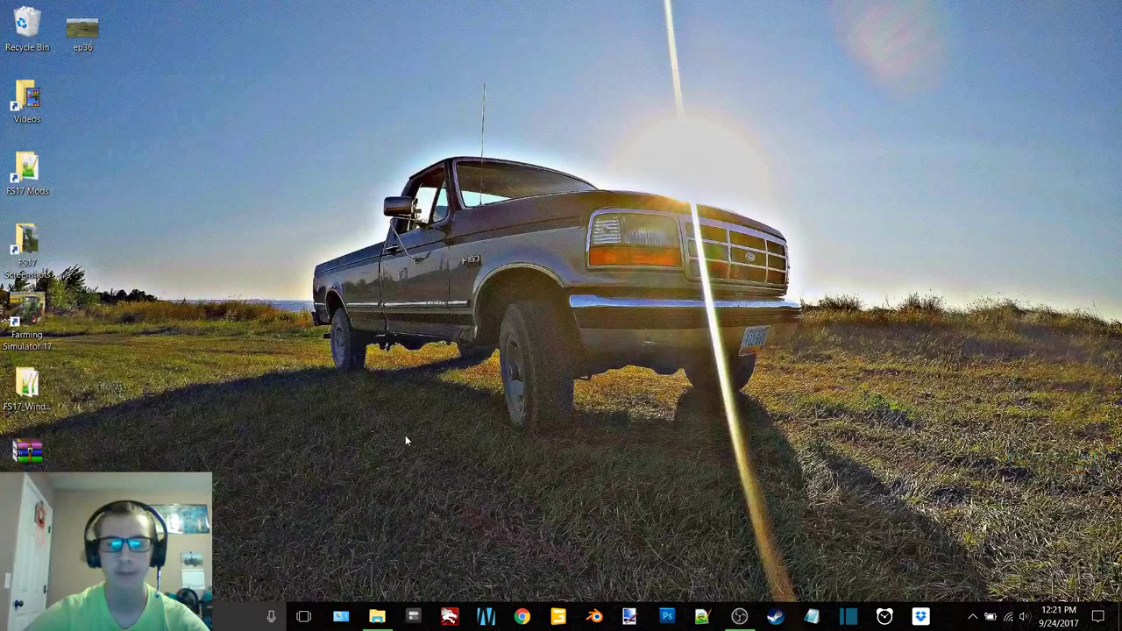
# Open the Old UMRV Thumbnail Pics folder under Toshiba Canvio > Videos > Other
pyautogui.doubleClick(44, 259)
pyautogui.click(351, 530)
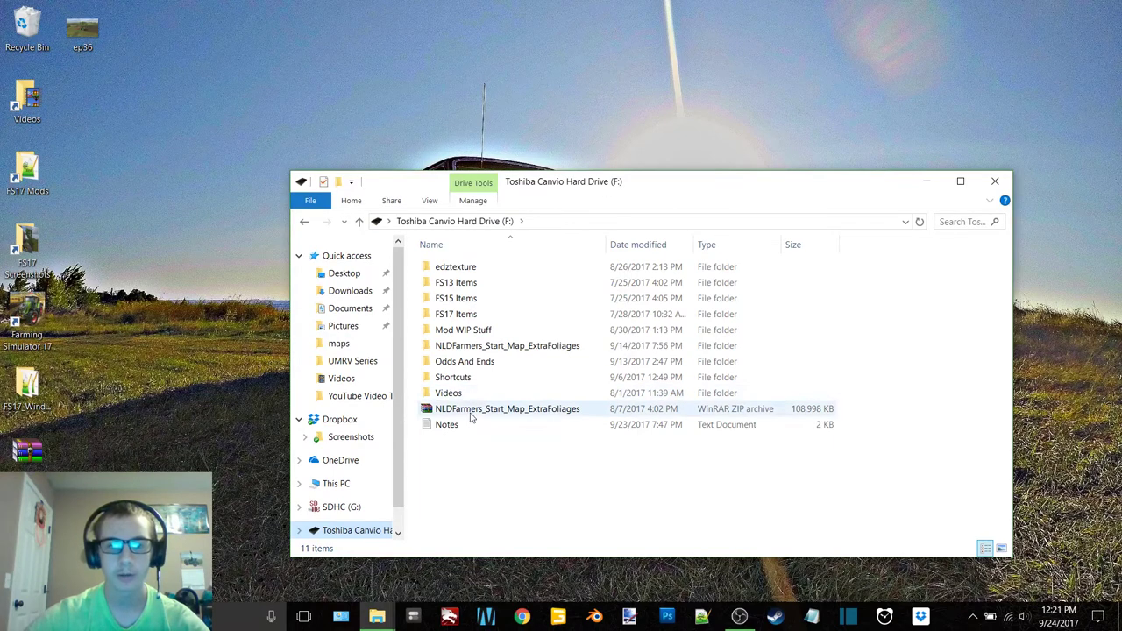
pyautogui.doubleClick(460, 395)
pyautogui.doubleClick(486, 284)
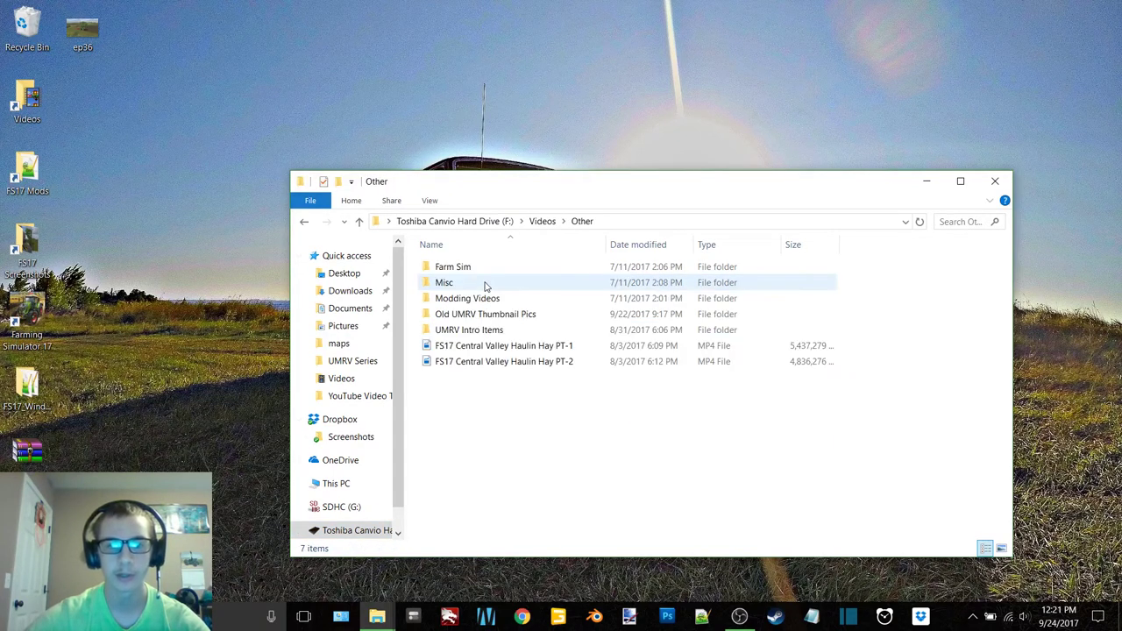
pyautogui.doubleClick(485, 314)
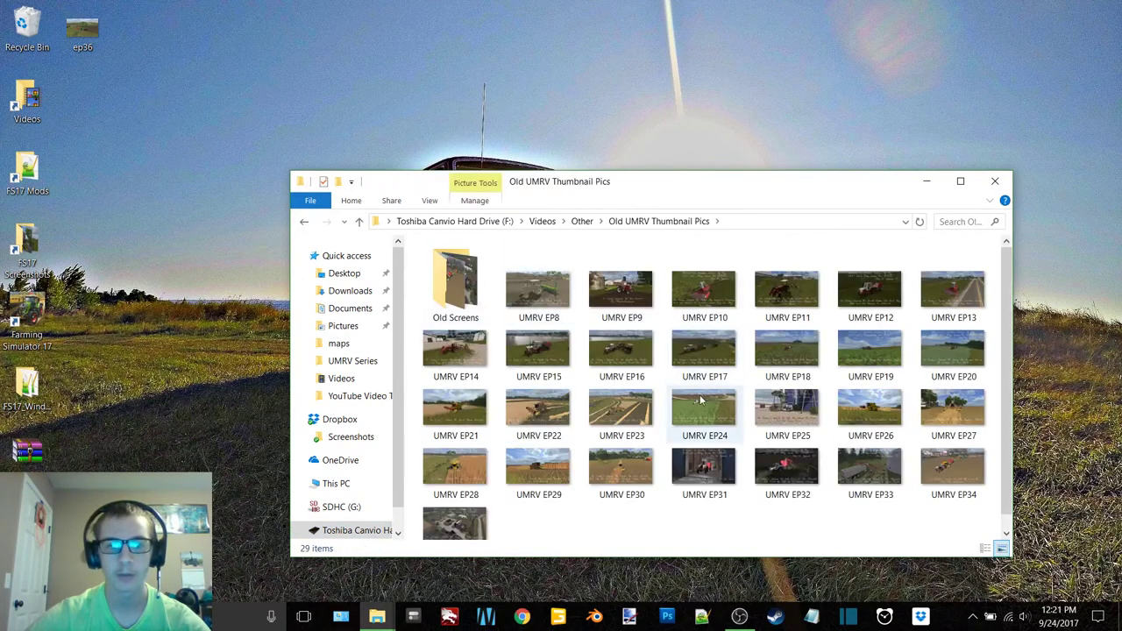
pyautogui.scroll(-1, 702, 401)
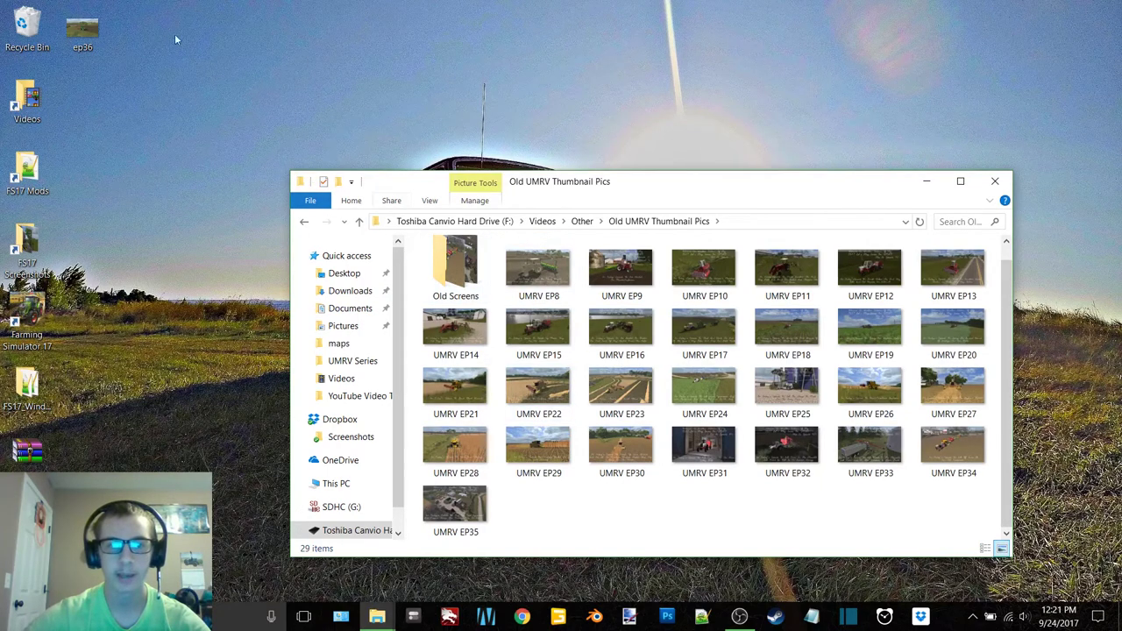
# Delete the ep36 image from the desktop by dragging it to the Recycle Bin
pyautogui.moveTo(83, 31); pyautogui.dragTo(456, 262)
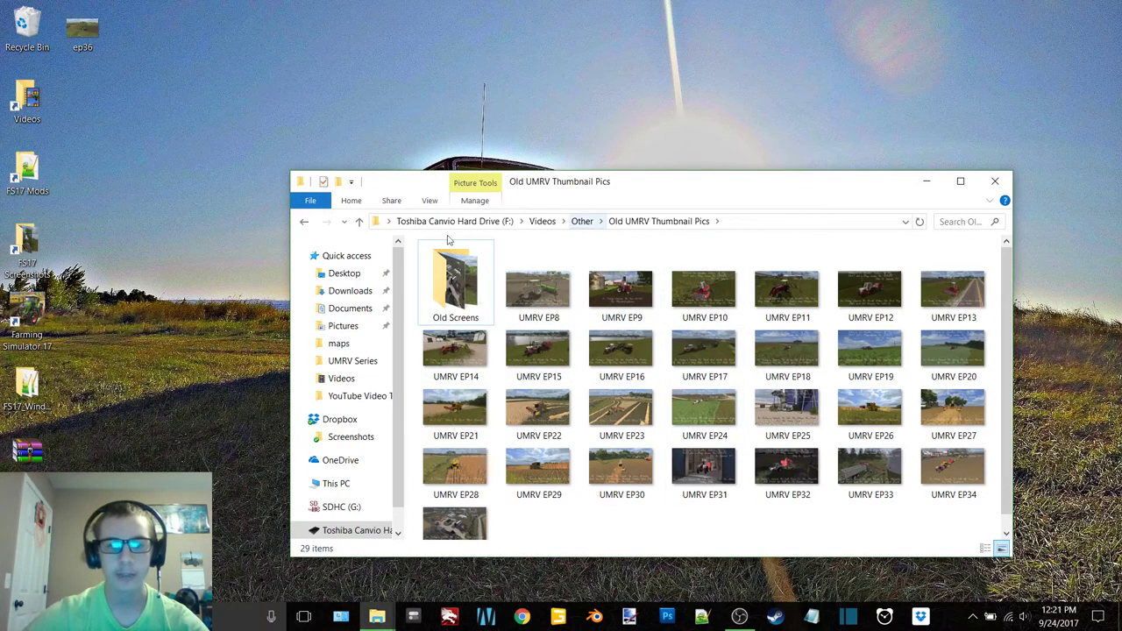
pyautogui.click(88, 56)
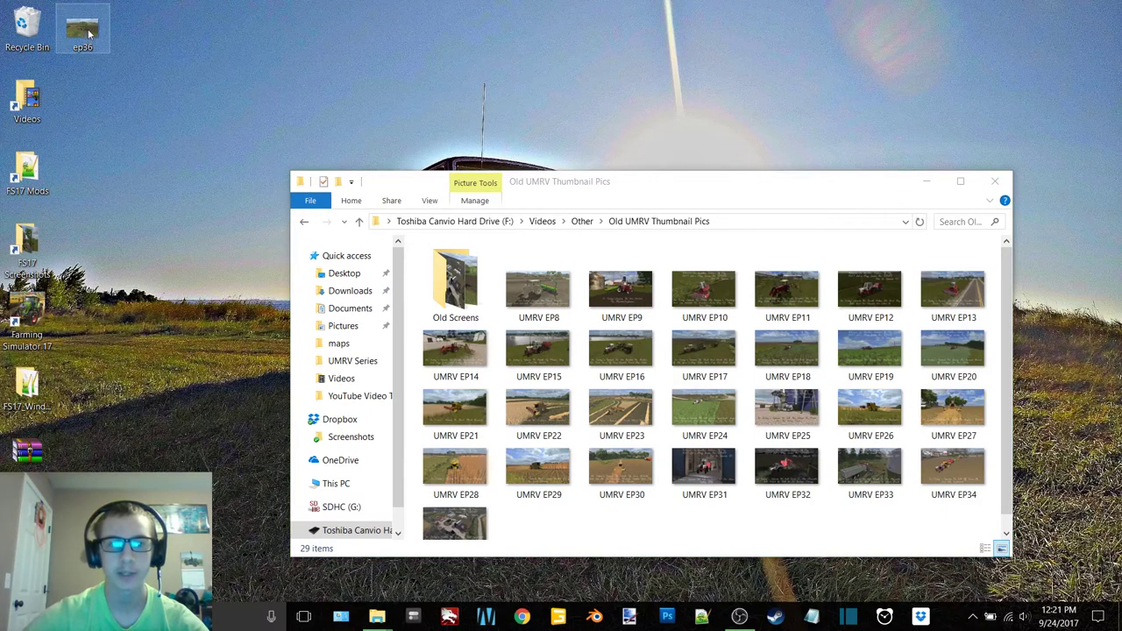
pyautogui.moveTo(83, 28); pyautogui.dragTo(27, 26)
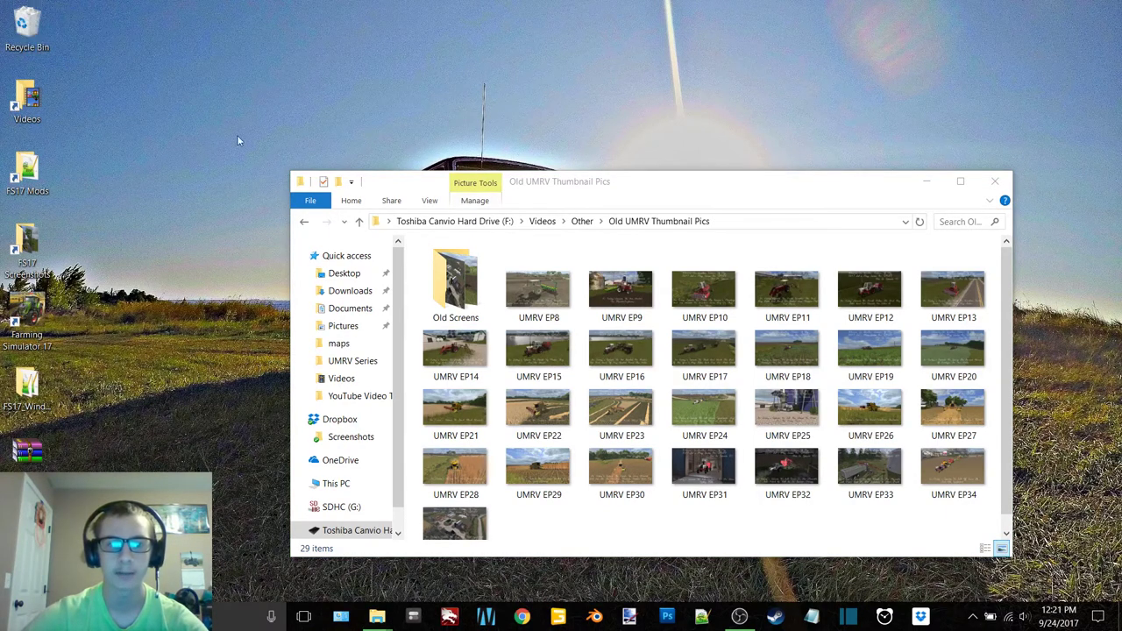
pyautogui.scroll(-1, 552, 491)
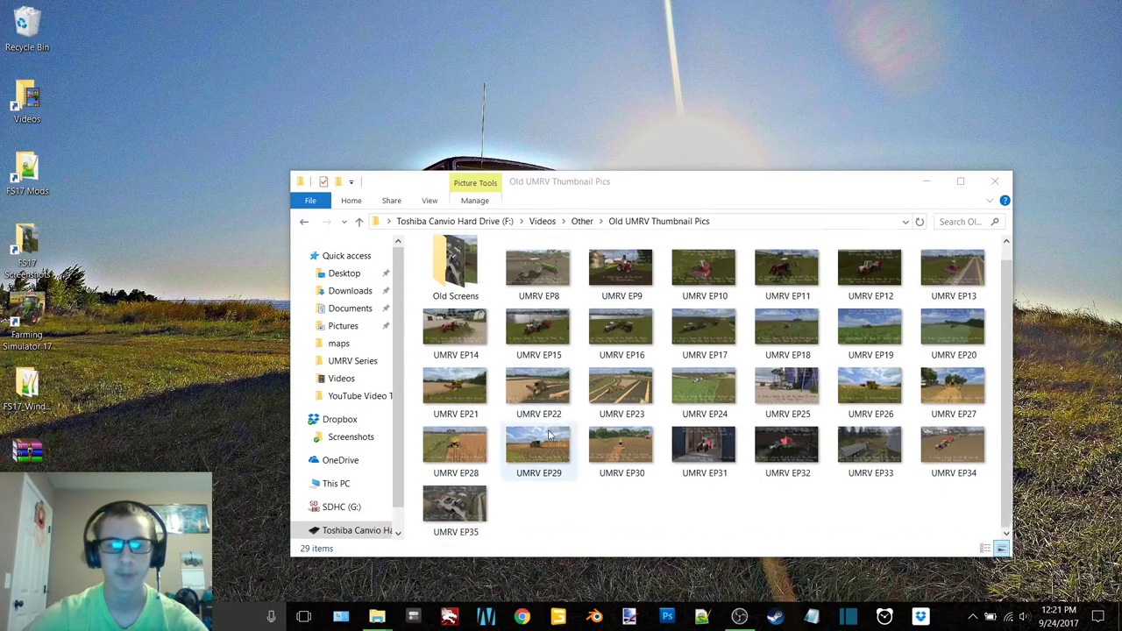
# Copy UMRV EP36 from YouTube Video Thumbnails into Old UMRV Thumbnail Pics
pyautogui.doubleClick(39, 106)
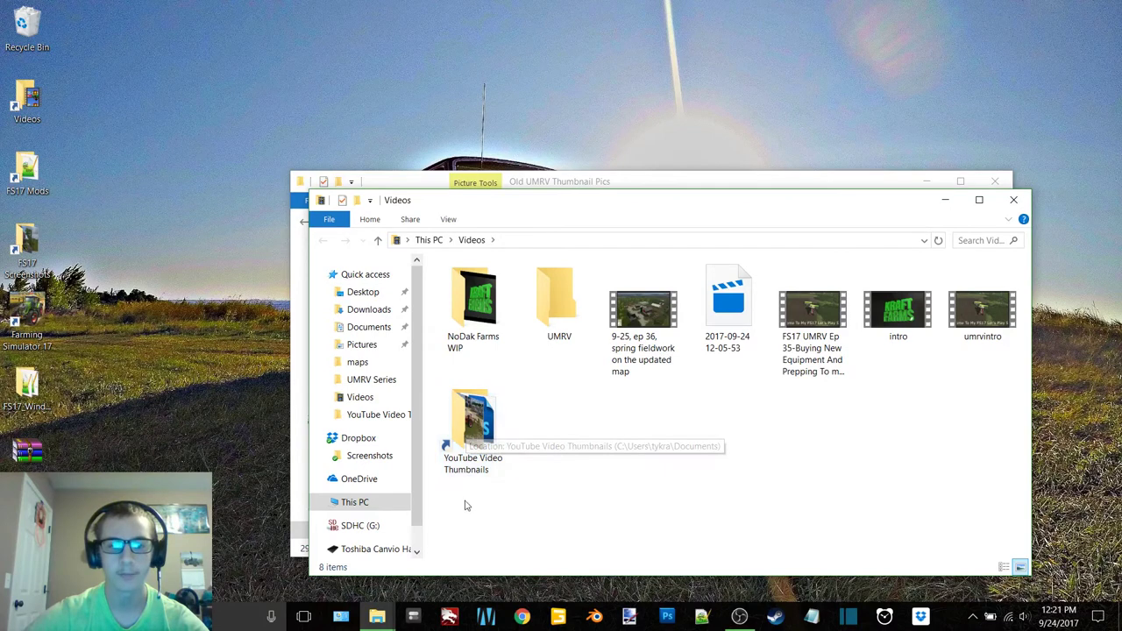
pyautogui.doubleClick(478, 443)
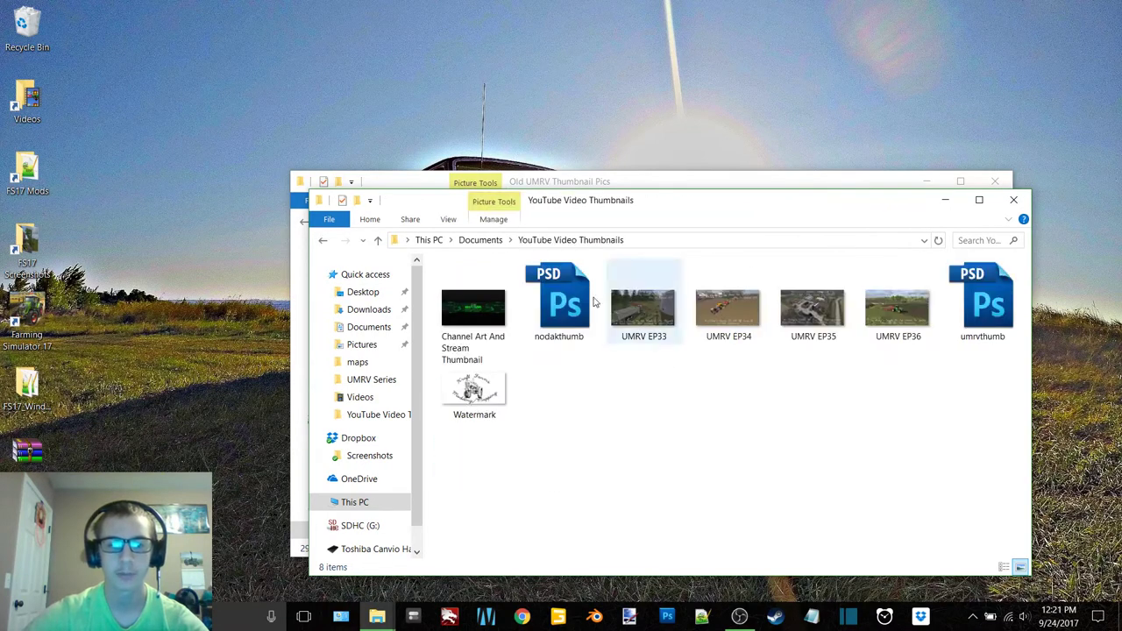
pyautogui.moveTo(904, 325); pyautogui.dragTo(846, 182)
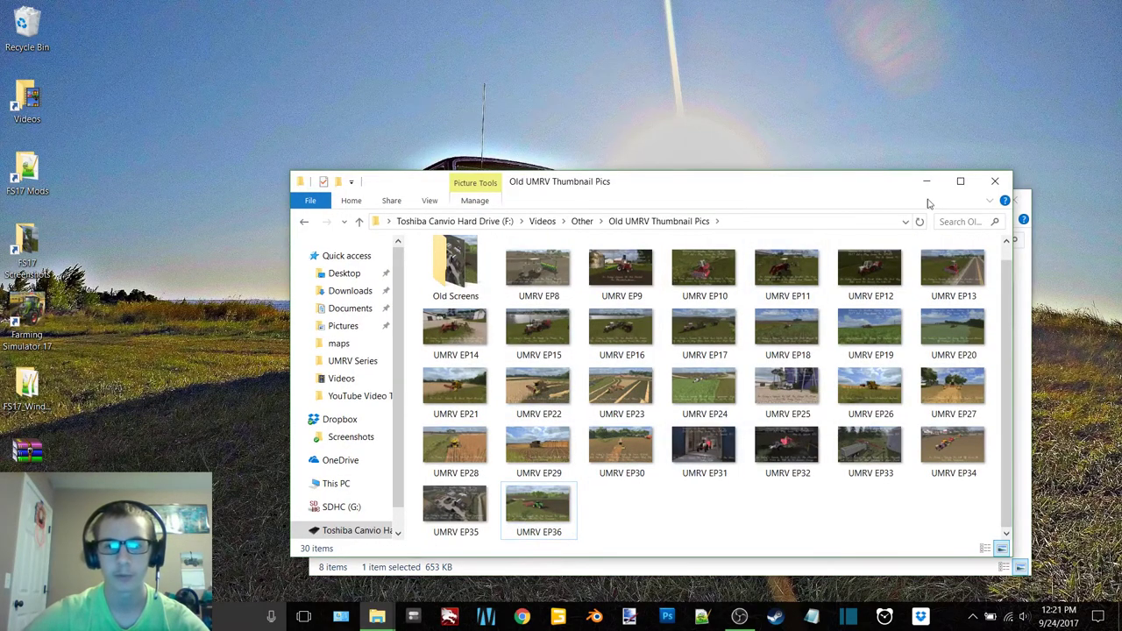
# Remove the UMRV EP33–EP35 thumbnails and close both Explorer windows
pyautogui.click(995, 181)
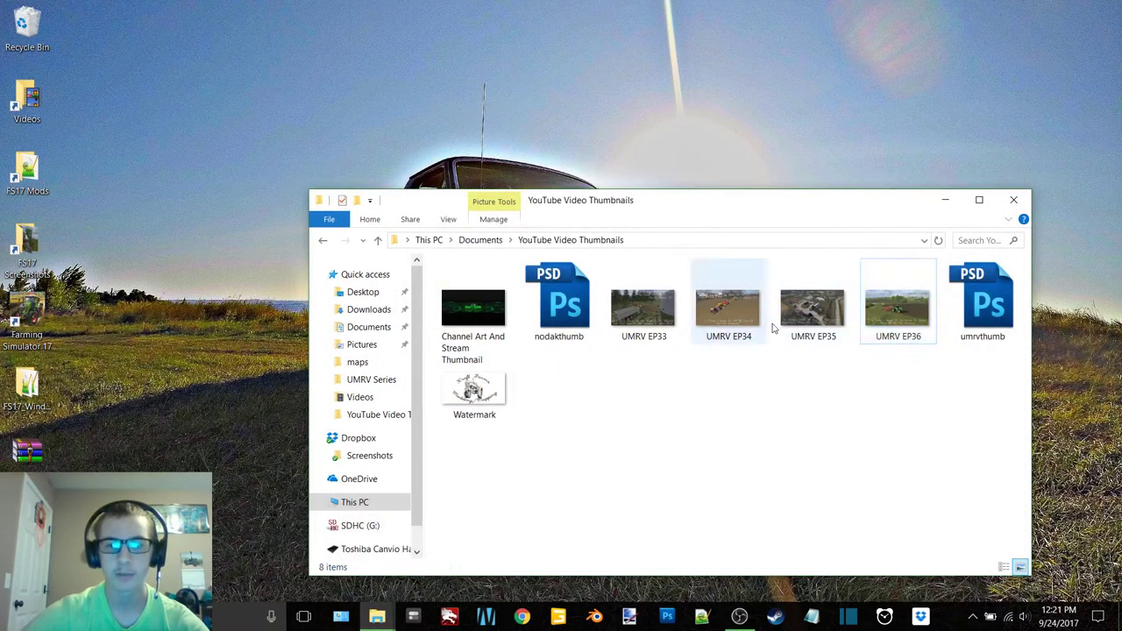
pyautogui.moveTo(636, 397); pyautogui.dragTo(25, 32)
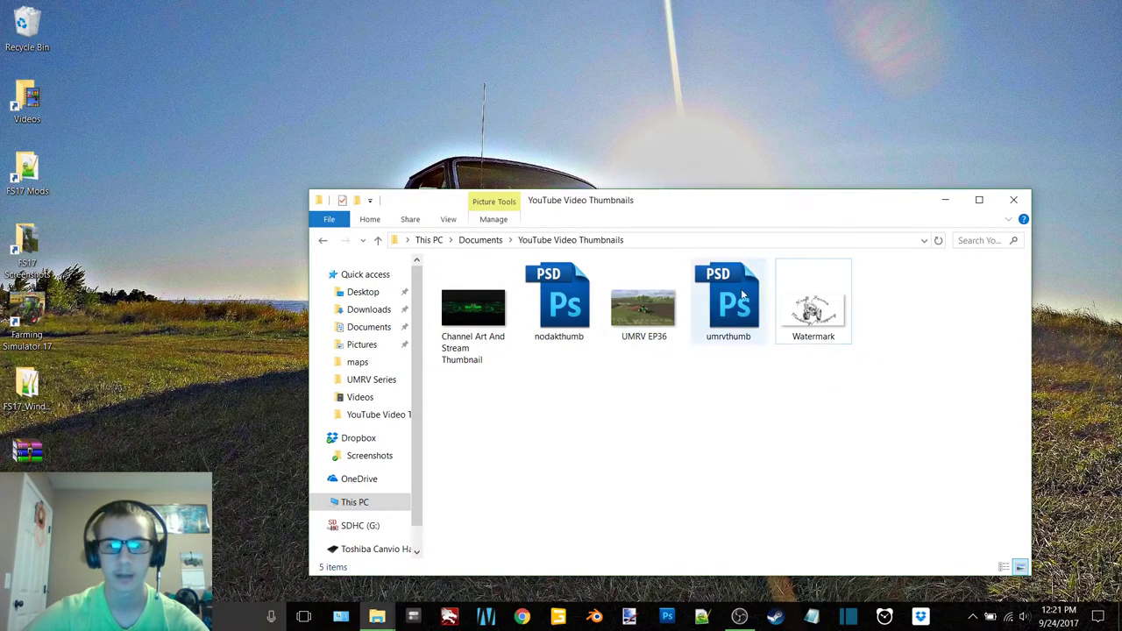
pyautogui.click(1014, 200)
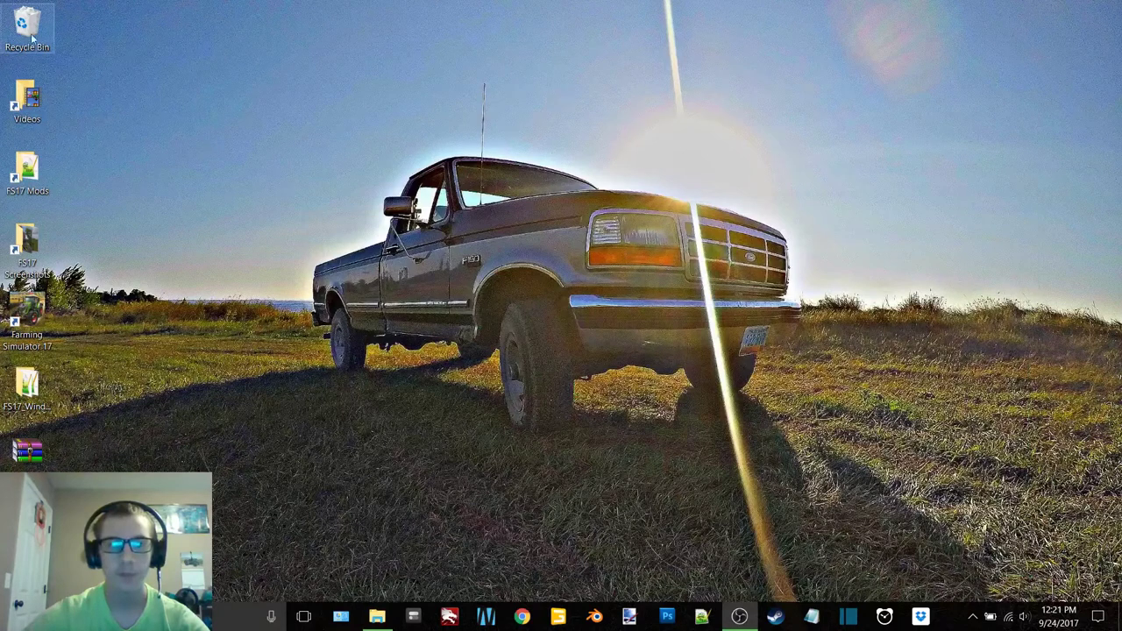
# Launch Shotcut from the taskbar and dismiss the new-version notice
pyautogui.click(849, 619)
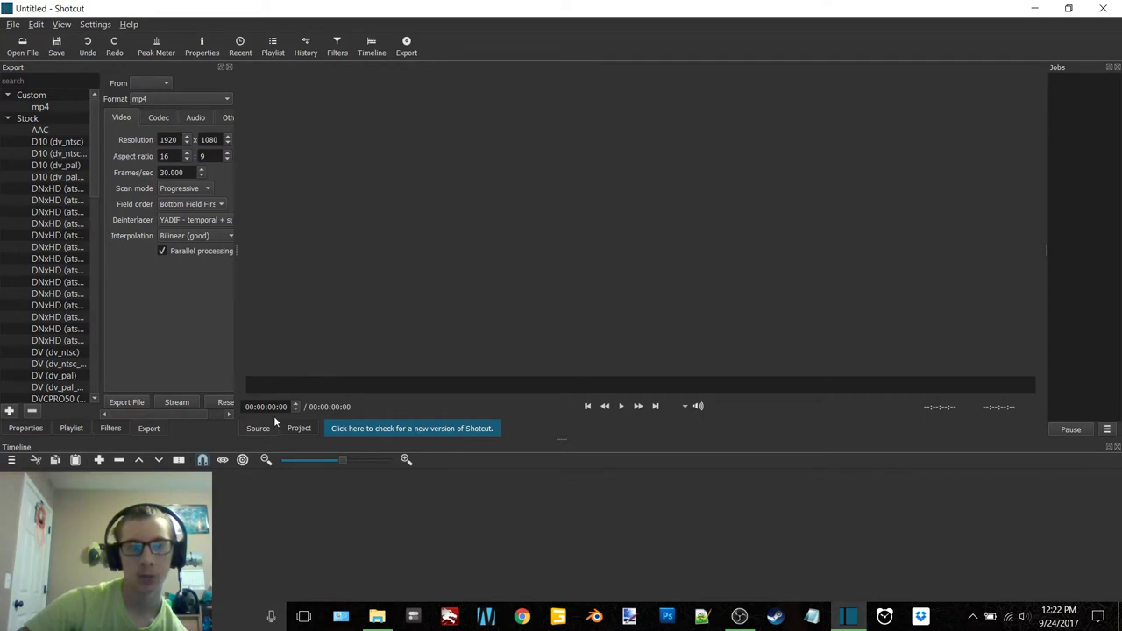
pyautogui.click(369, 430)
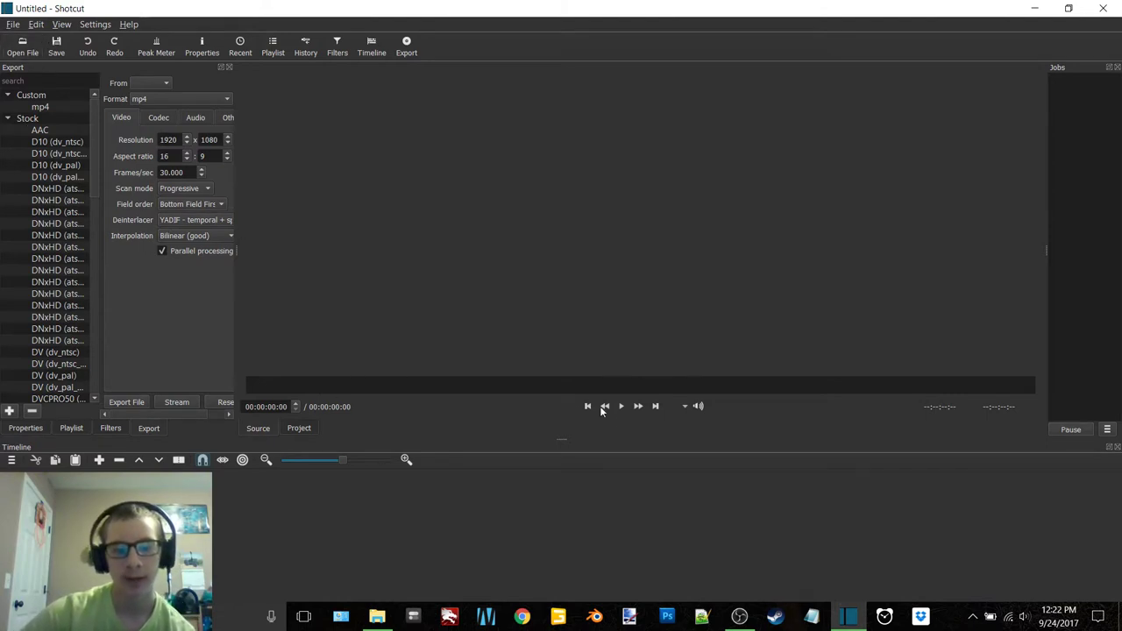
# Open the '9-25, ep 36' fieldwork video and umrvintro.mp4 together into the playlist
pyautogui.click(22, 48)
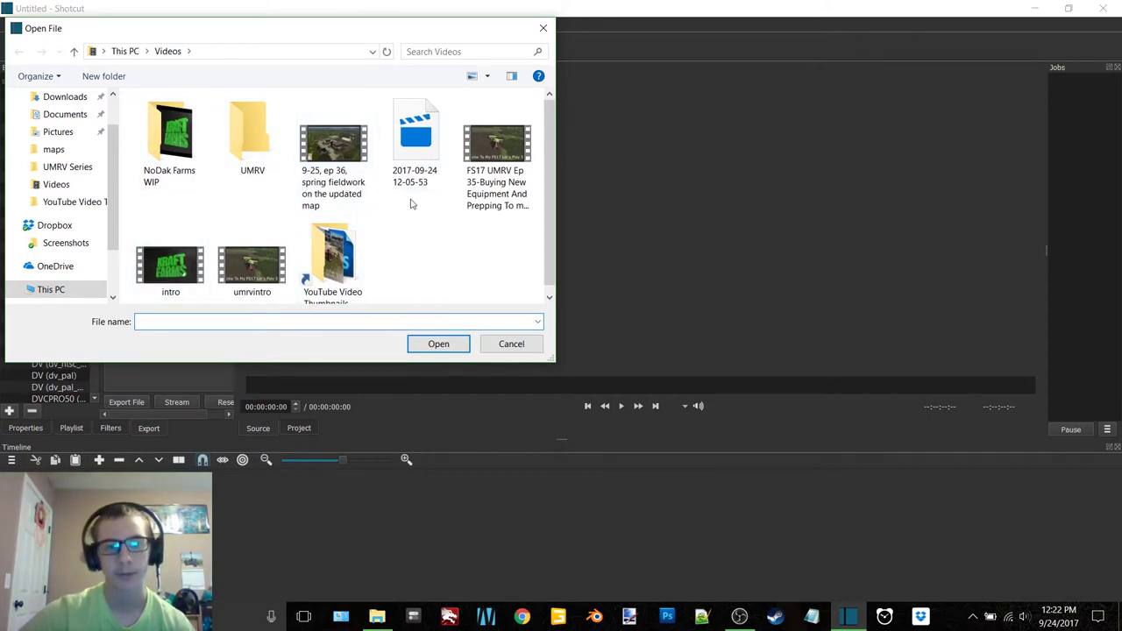
pyautogui.scroll(-1, 415, 207)
pyautogui.scroll(1, 418, 208)
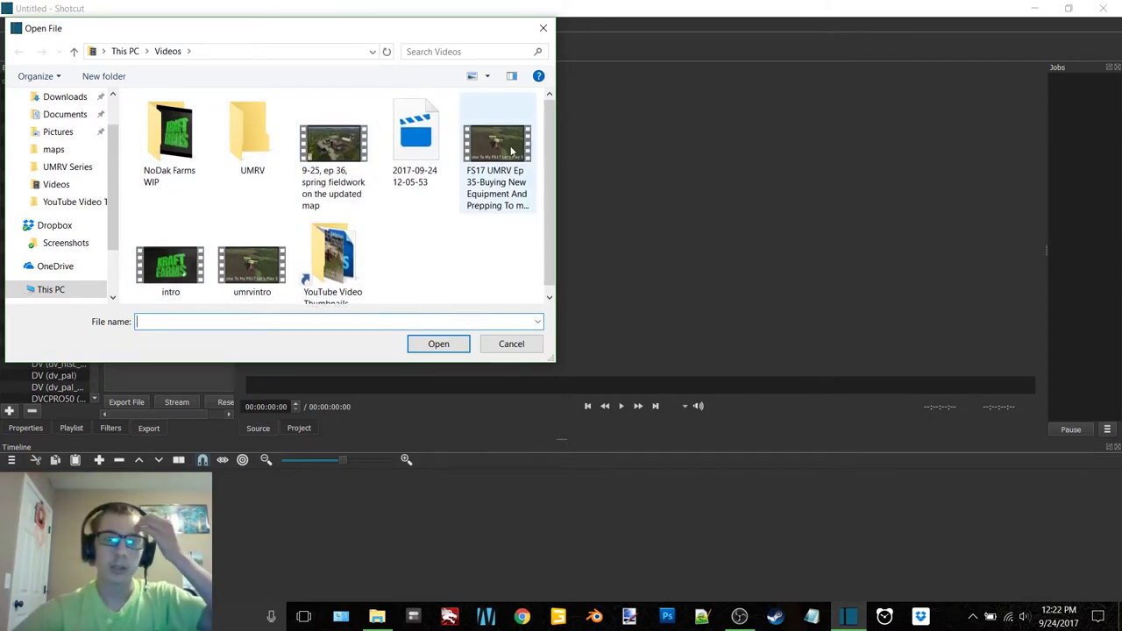
pyautogui.click(500, 185)
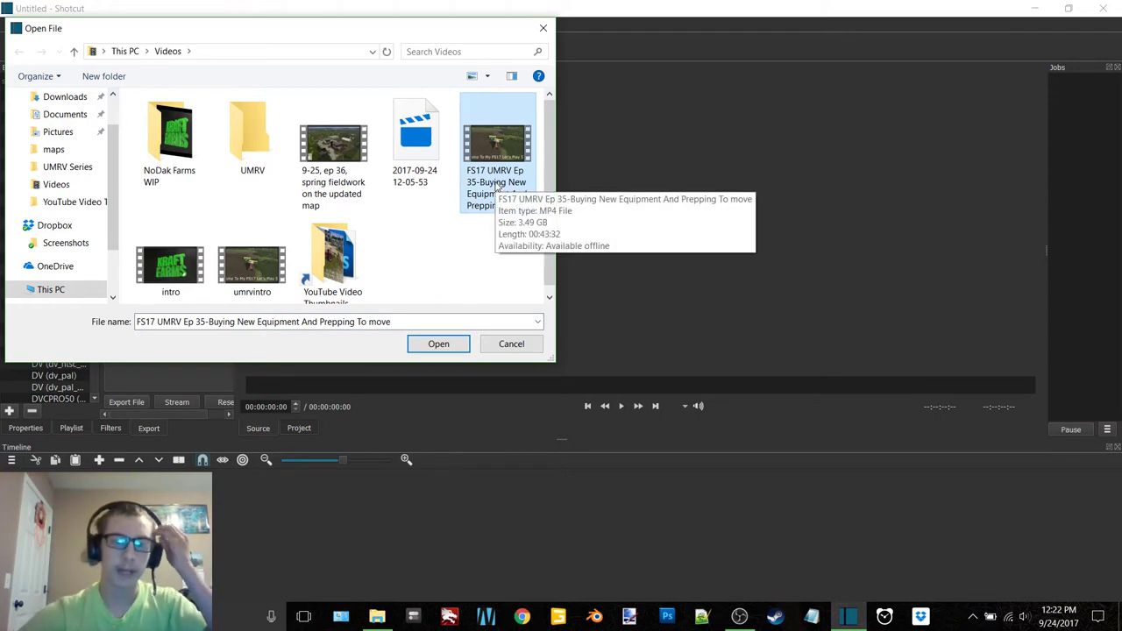
pyautogui.click(431, 263)
pyautogui.click(335, 163)
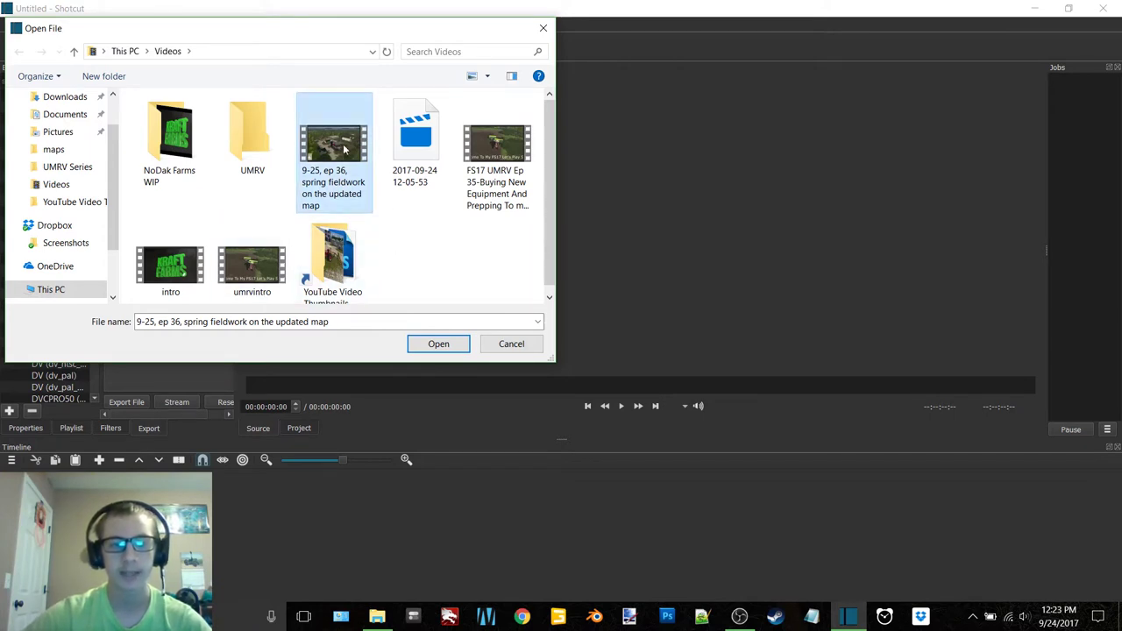
pyautogui.scroll(-1, 342, 138)
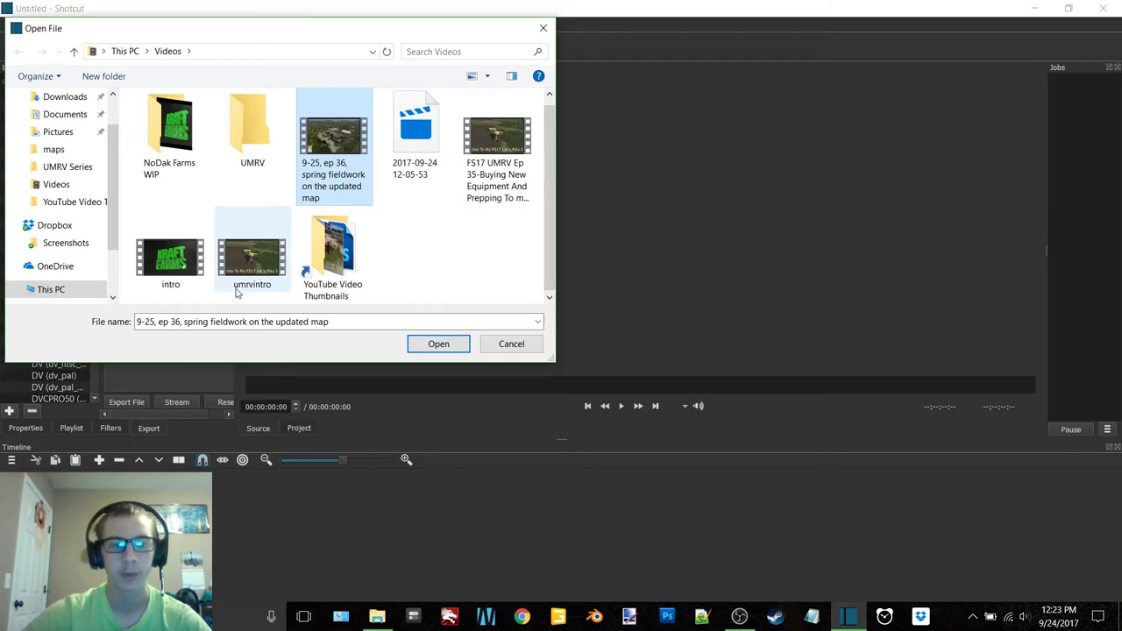
pyautogui.keyDown('ctrl'); pyautogui.click(257, 231); pyautogui.keyUp('ctrl')
pyautogui.click(439, 344)
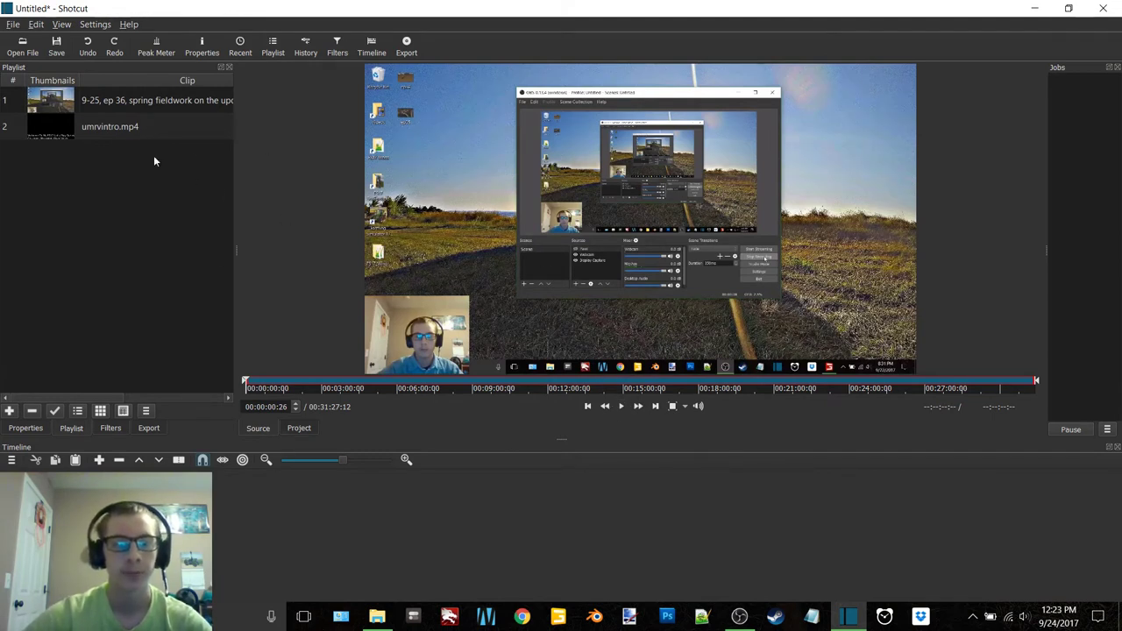
# Place umrvintro.mp4 on the timeline, with the ep 36 fieldwork clip after it
pyautogui.click(104, 102)
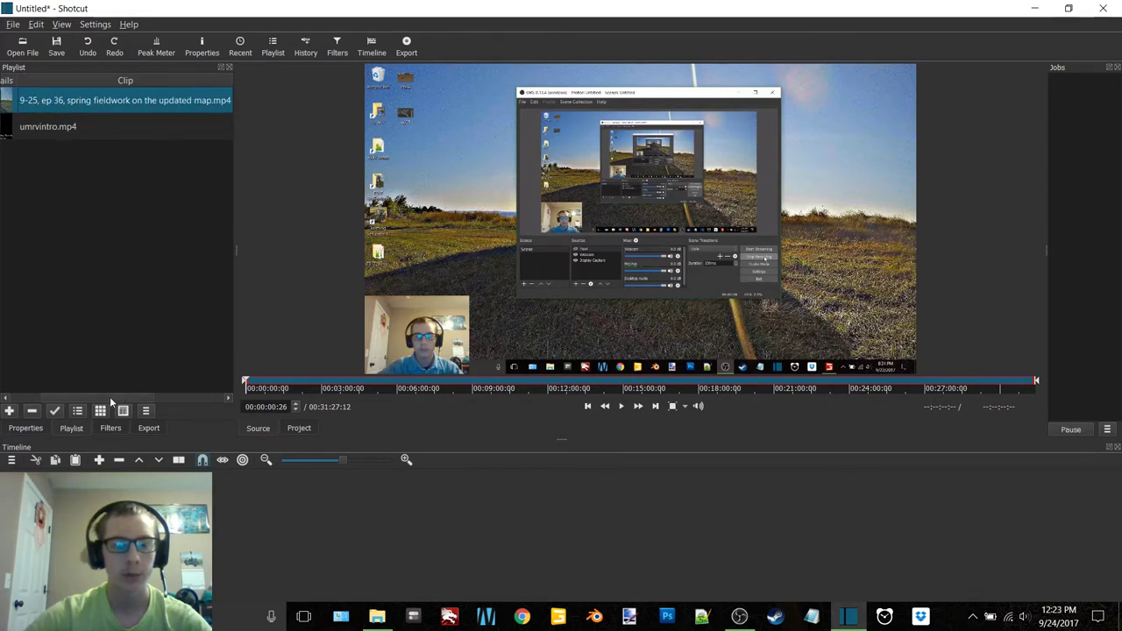
pyautogui.moveTo(110, 397); pyautogui.dragTo(19, 412)
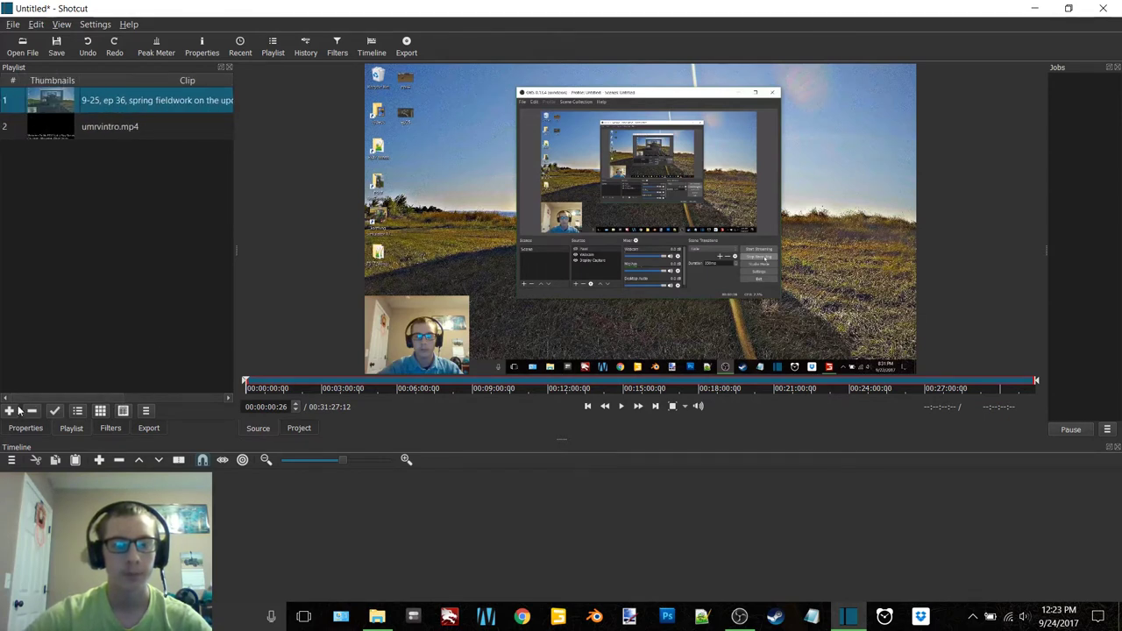
pyautogui.click(84, 128)
pyautogui.hscroll(-3, 90, 377)
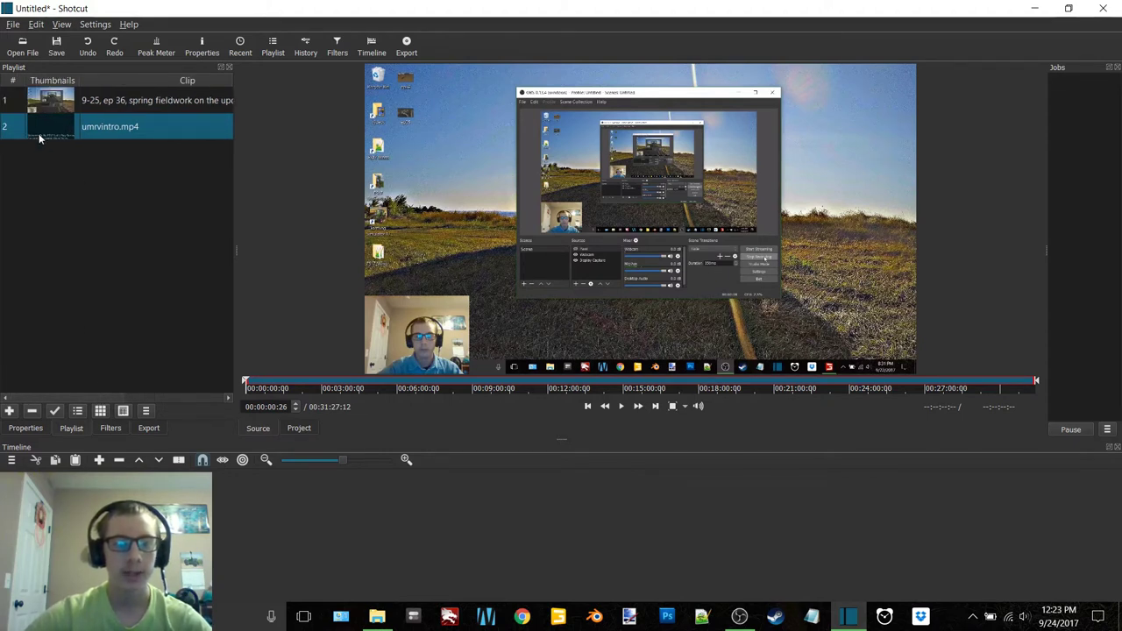
pyautogui.moveTo(46, 123); pyautogui.dragTo(507, 496)
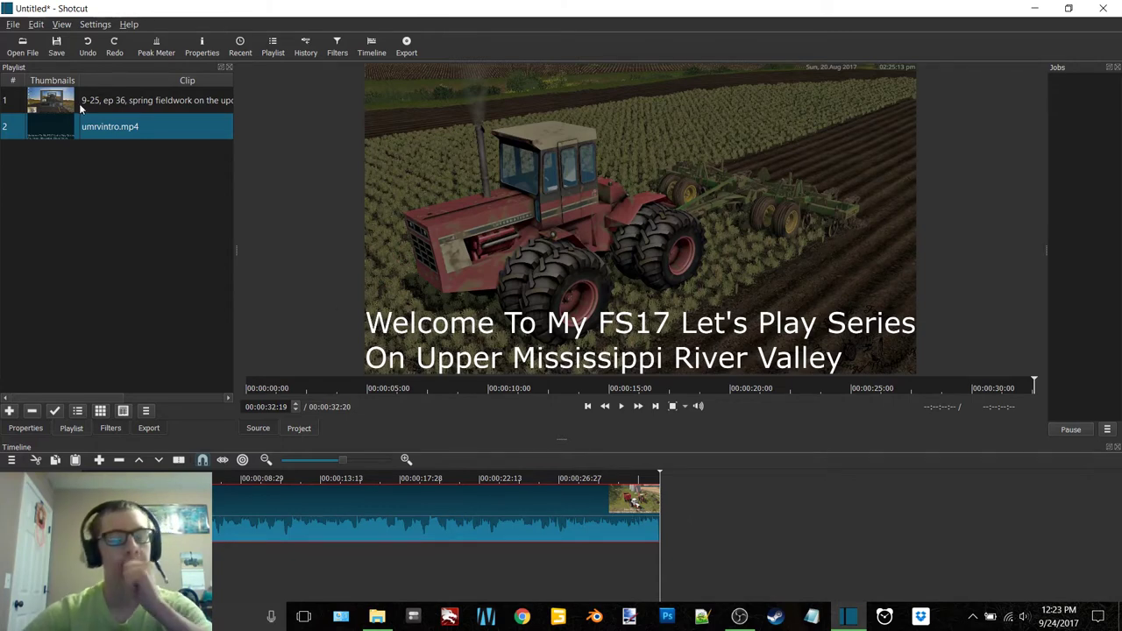
pyautogui.moveTo(75, 104); pyautogui.dragTo(808, 516)
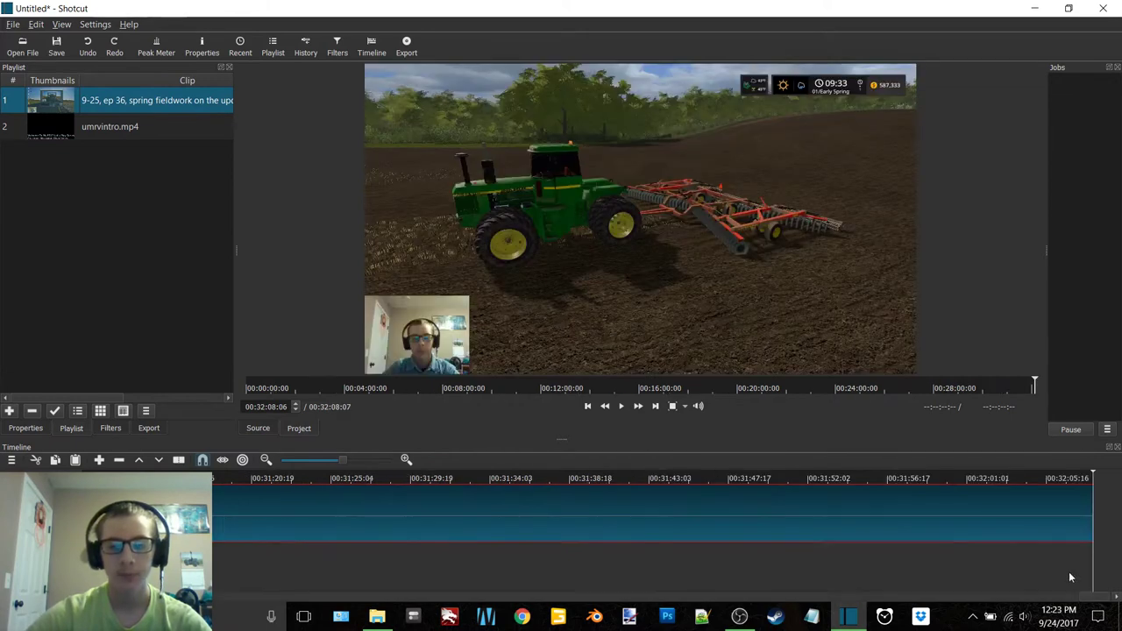
pyautogui.moveTo(1102, 602); pyautogui.dragTo(215, 597)
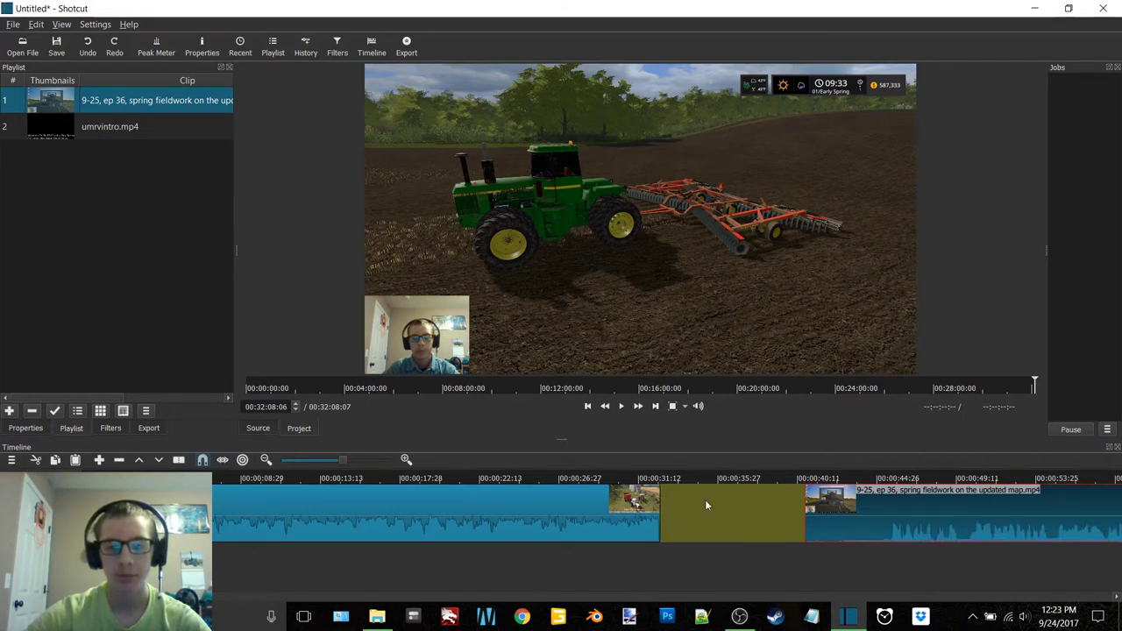
# Slide the ep 36 fieldwork clip left so it butts against the intro's end
pyautogui.click(635, 478)
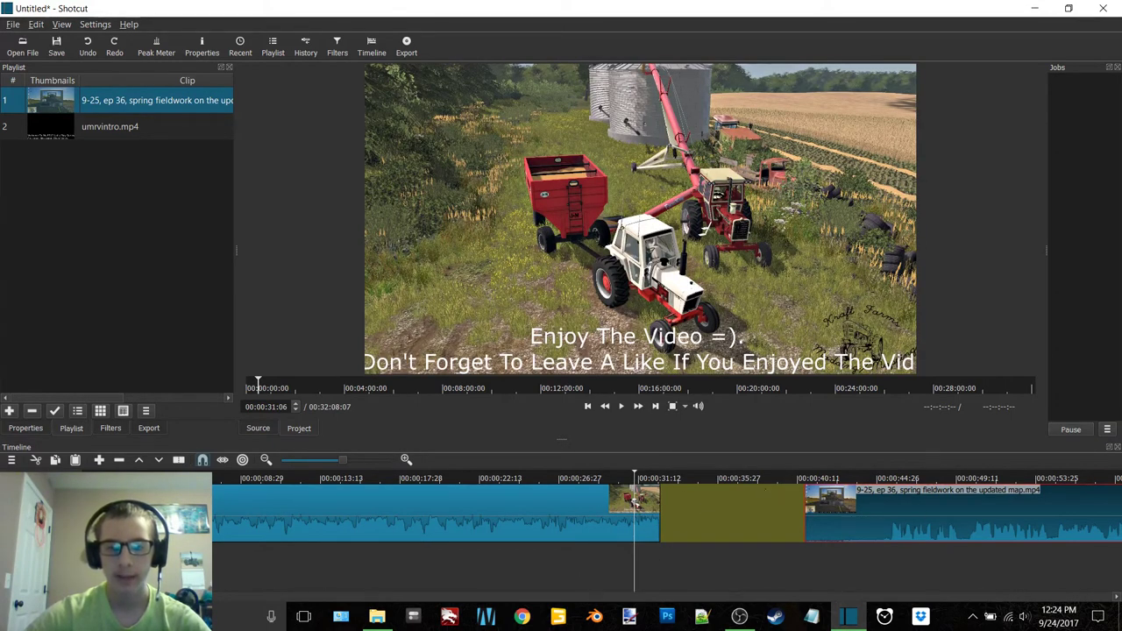
pyautogui.press('End')
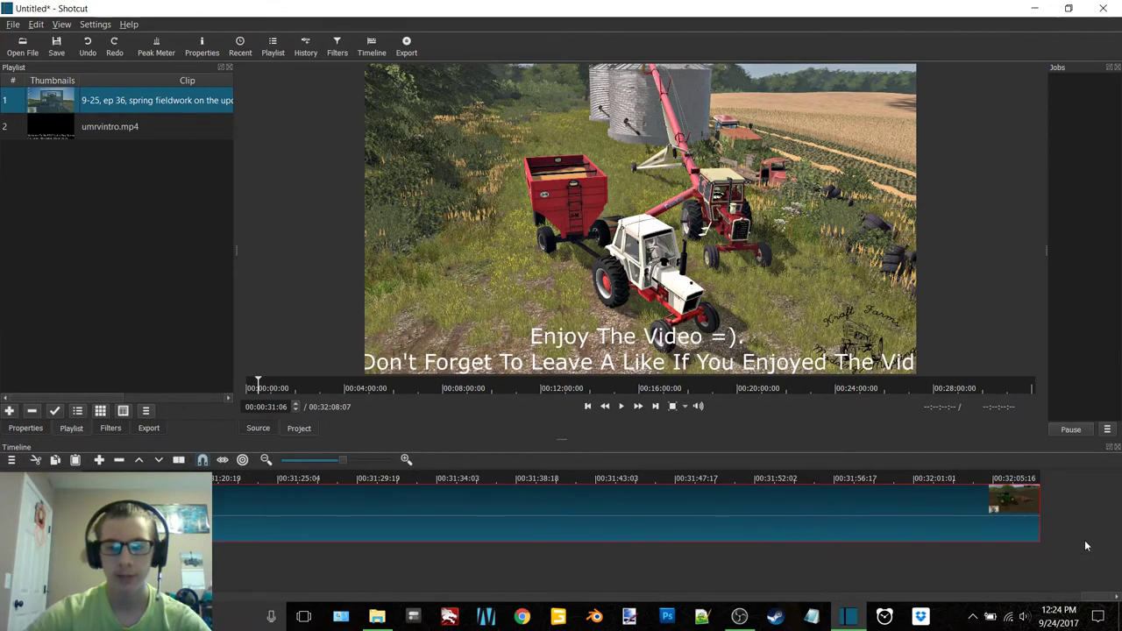
pyautogui.click(1037, 478)
pyautogui.scroll(10, 670, 570)
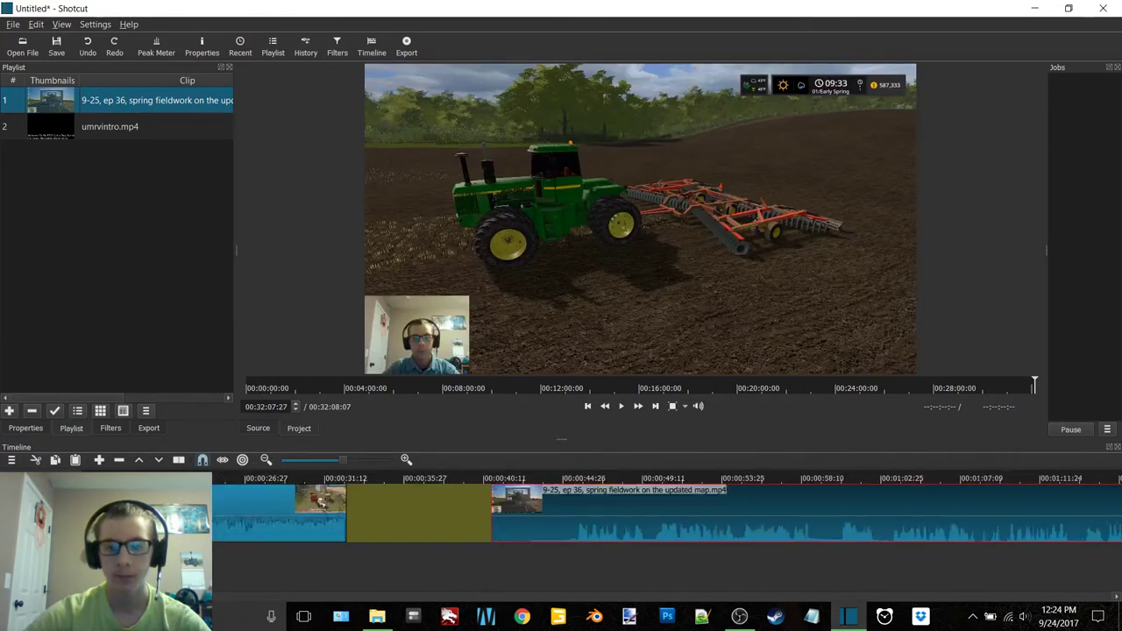
pyautogui.moveTo(873, 510); pyautogui.dragTo(649, 511)
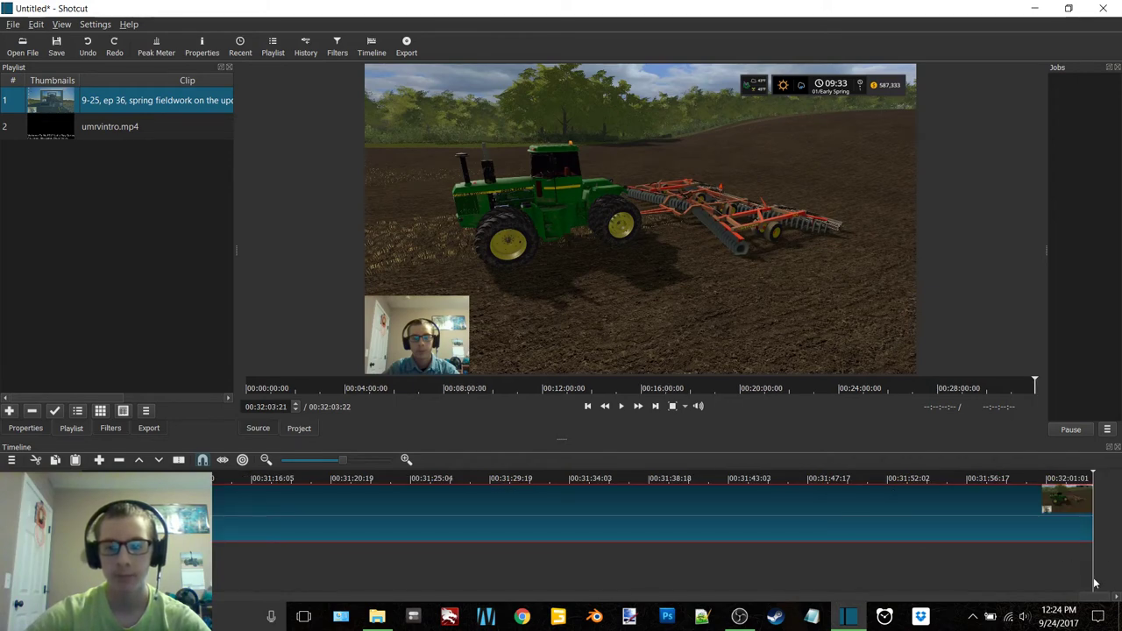
pyautogui.moveTo(1100, 598); pyautogui.dragTo(481, 602)
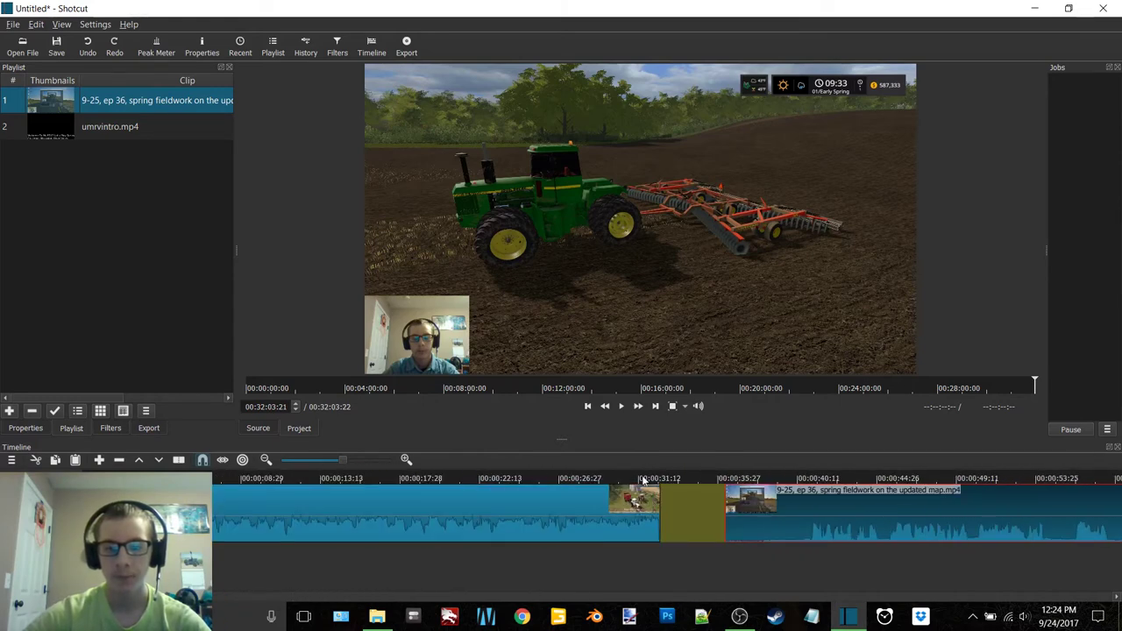
pyautogui.click(643, 480)
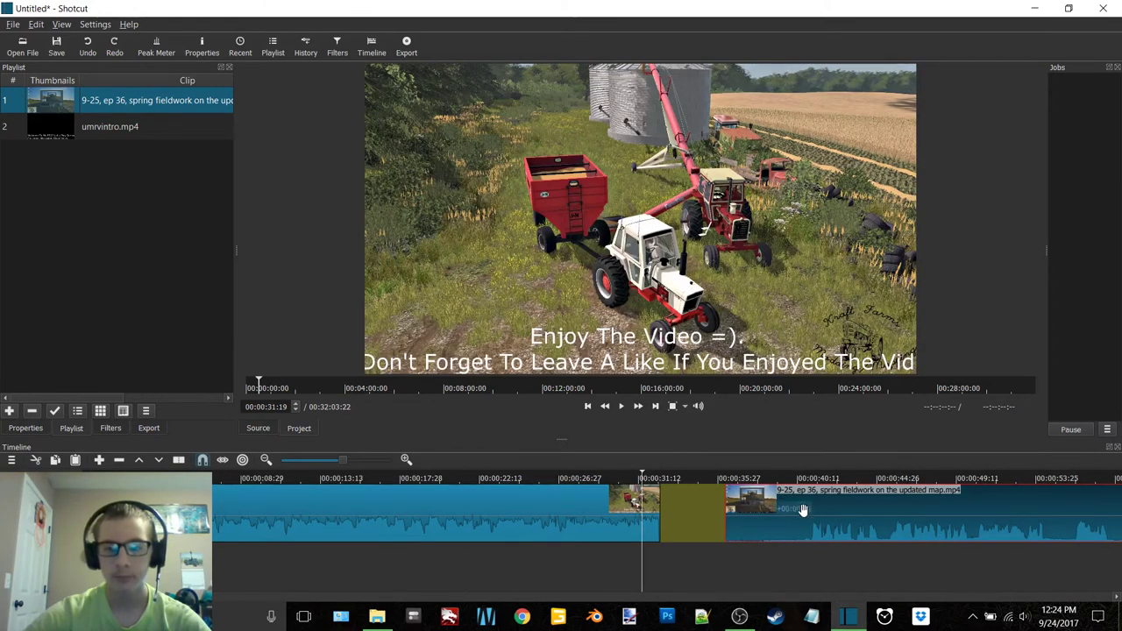
pyautogui.moveTo(803, 510); pyautogui.dragTo(736, 515)
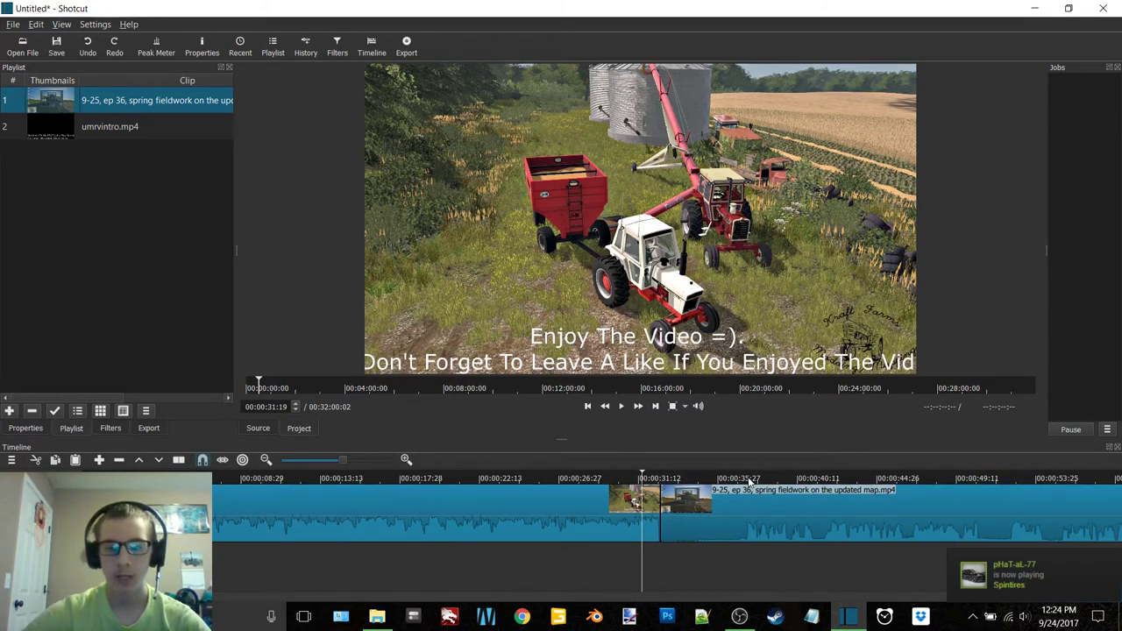
pyautogui.click(716, 523)
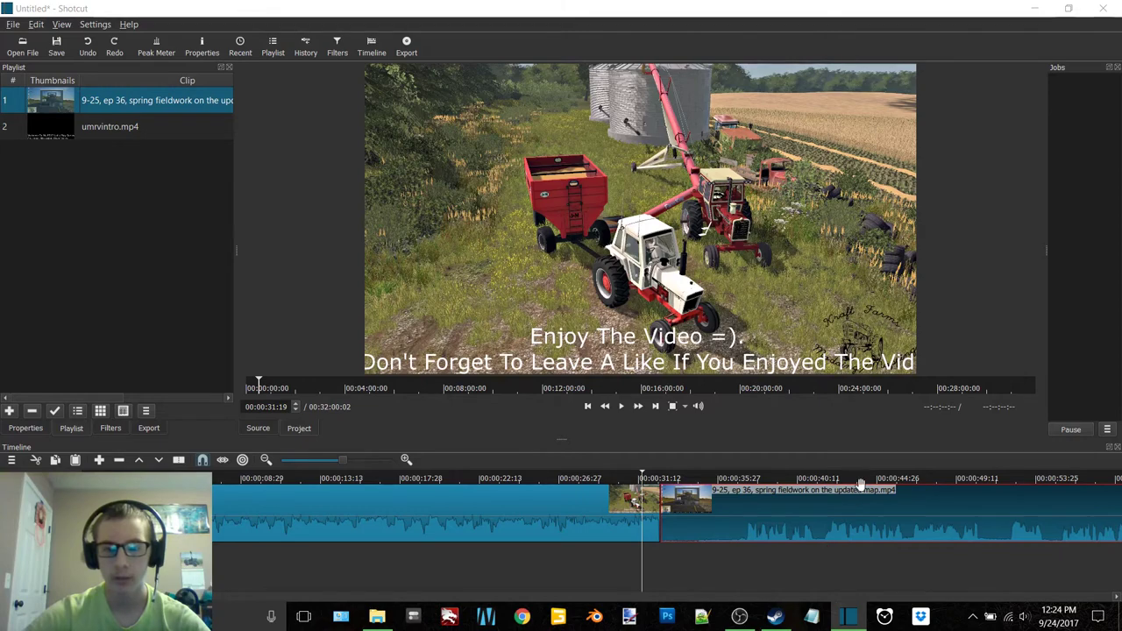
# Set the Steam status to offline and close the Steam library
pyautogui.click(775, 616)
pyautogui.click(853, 532)
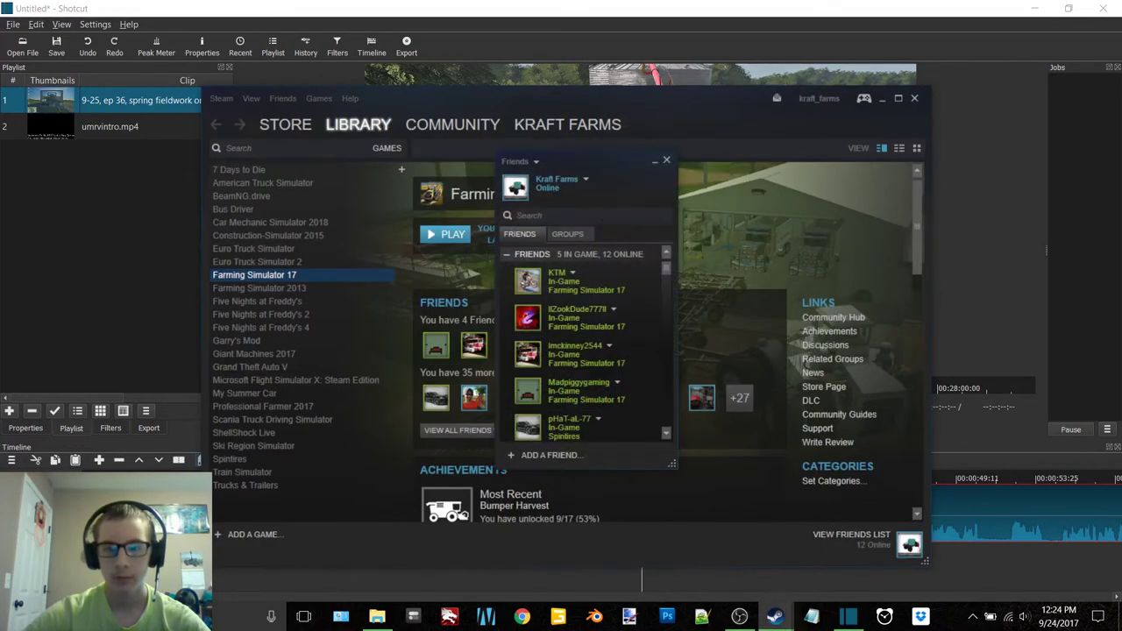
pyautogui.click(586, 179)
pyautogui.click(605, 271)
pyautogui.click(667, 160)
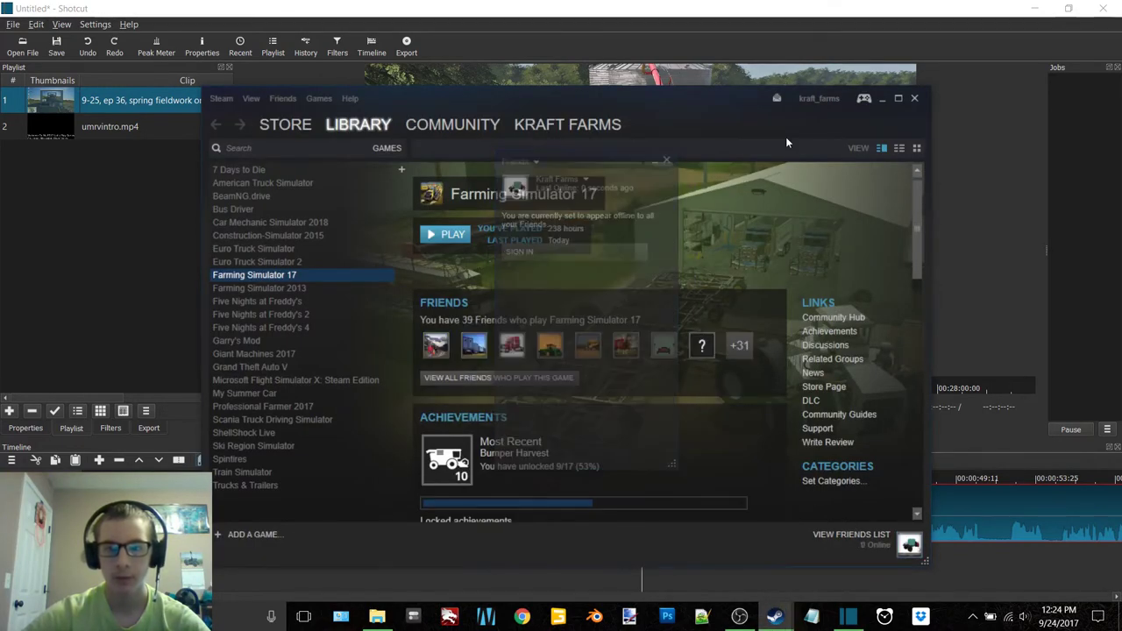
pyautogui.click(915, 98)
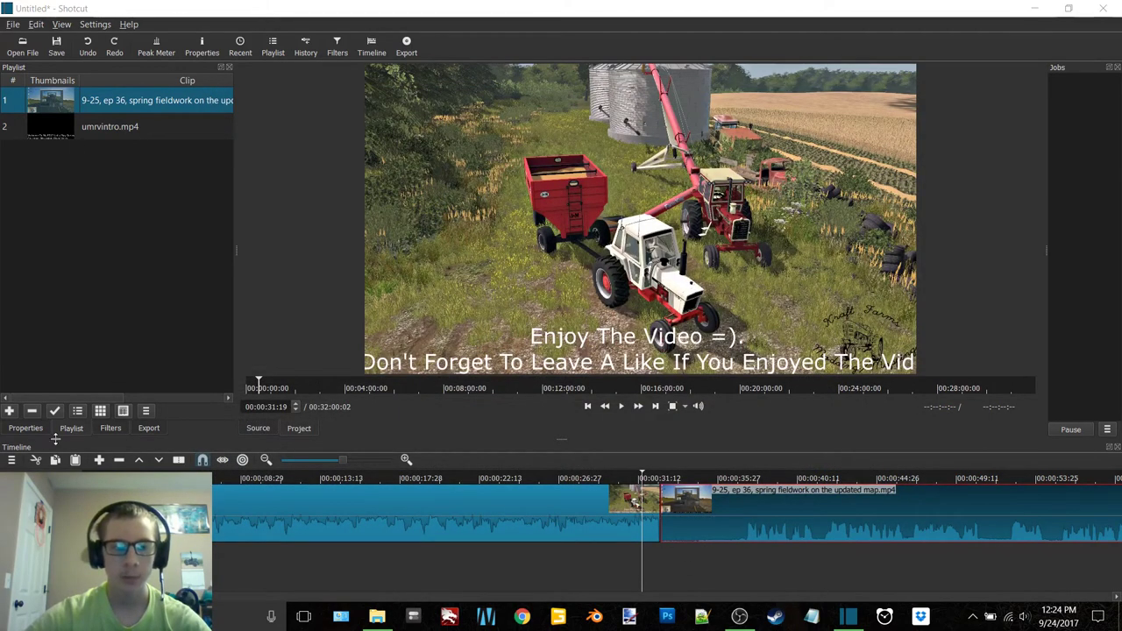
# Add Fade In Audio and Fade In Video filters to the fieldwork clip
pyautogui.click(26, 428)
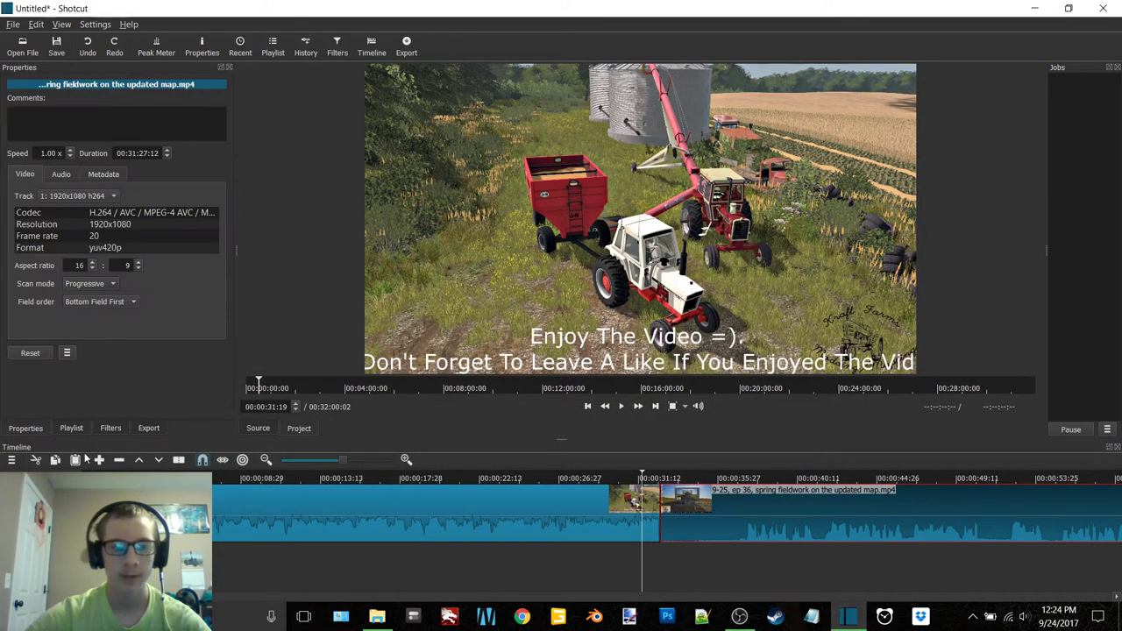
pyautogui.click(110, 428)
pyautogui.click(147, 428)
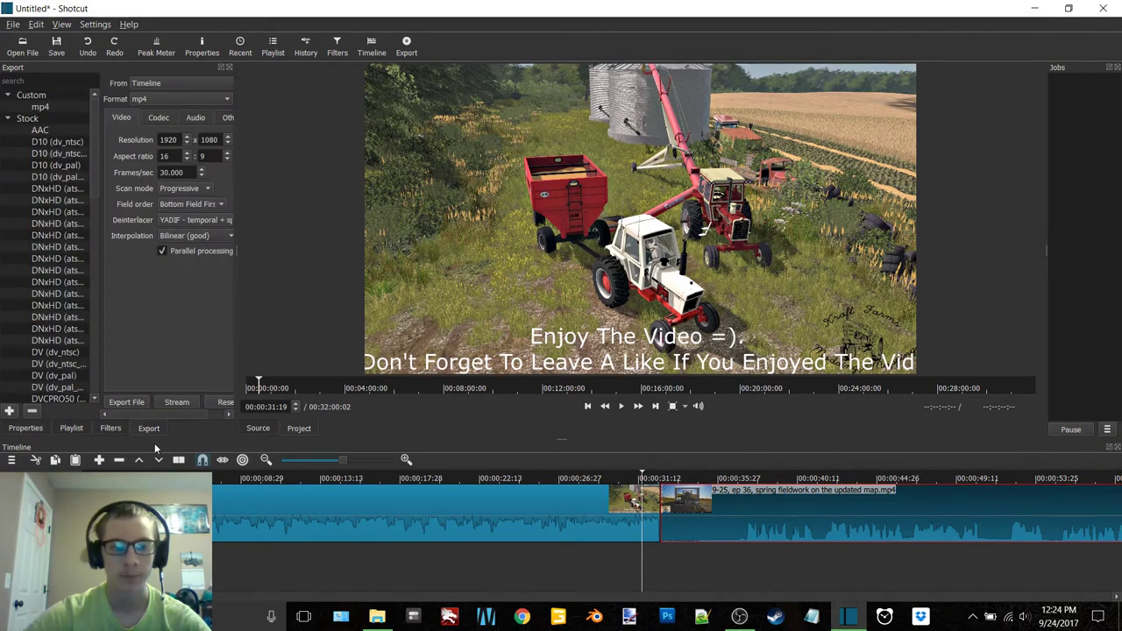
pyautogui.click(110, 428)
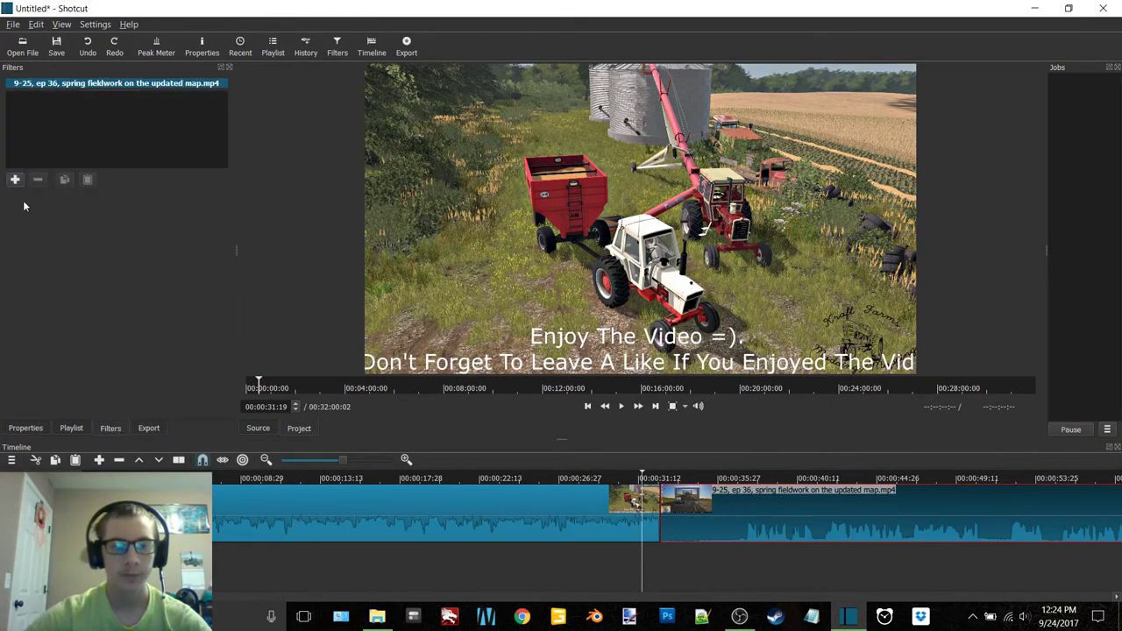
pyautogui.click(15, 179)
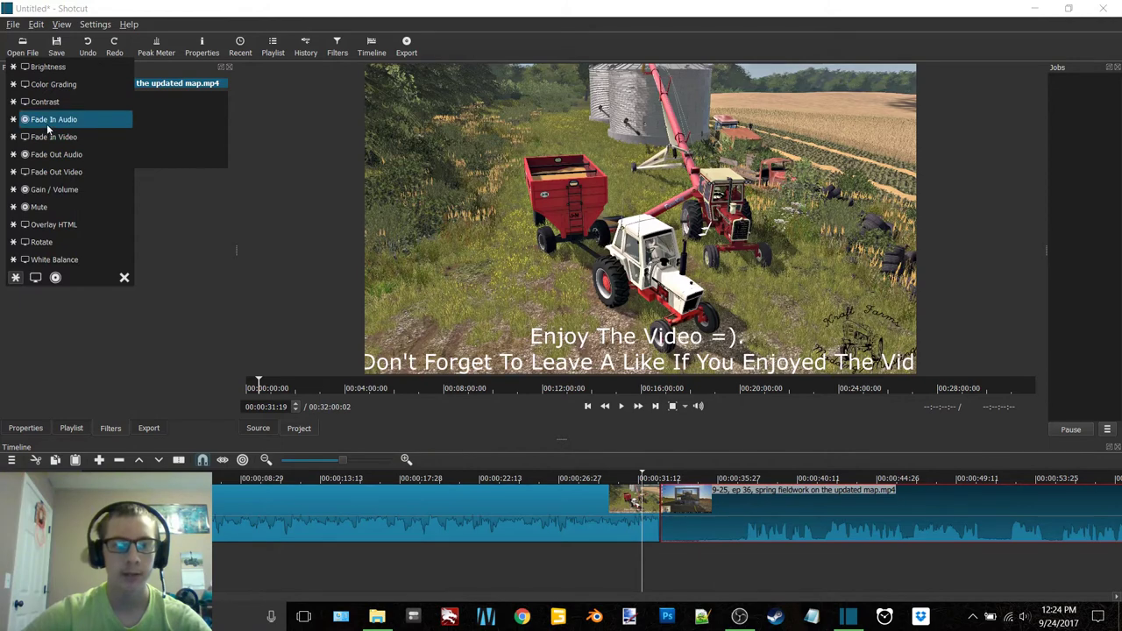
pyautogui.click(86, 122)
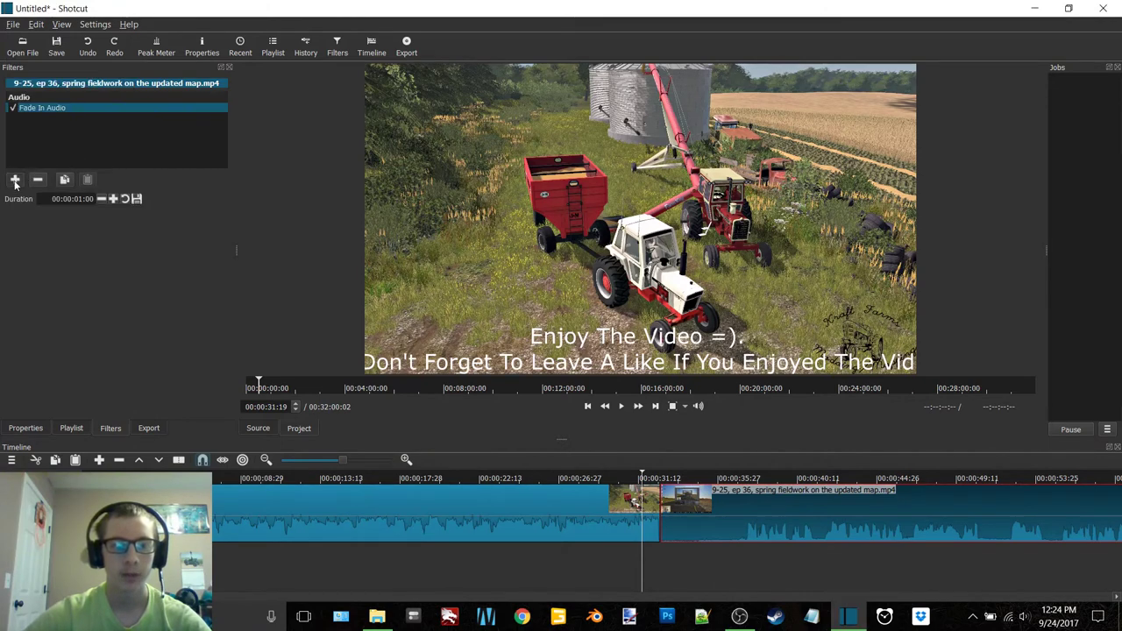
pyautogui.click(15, 182)
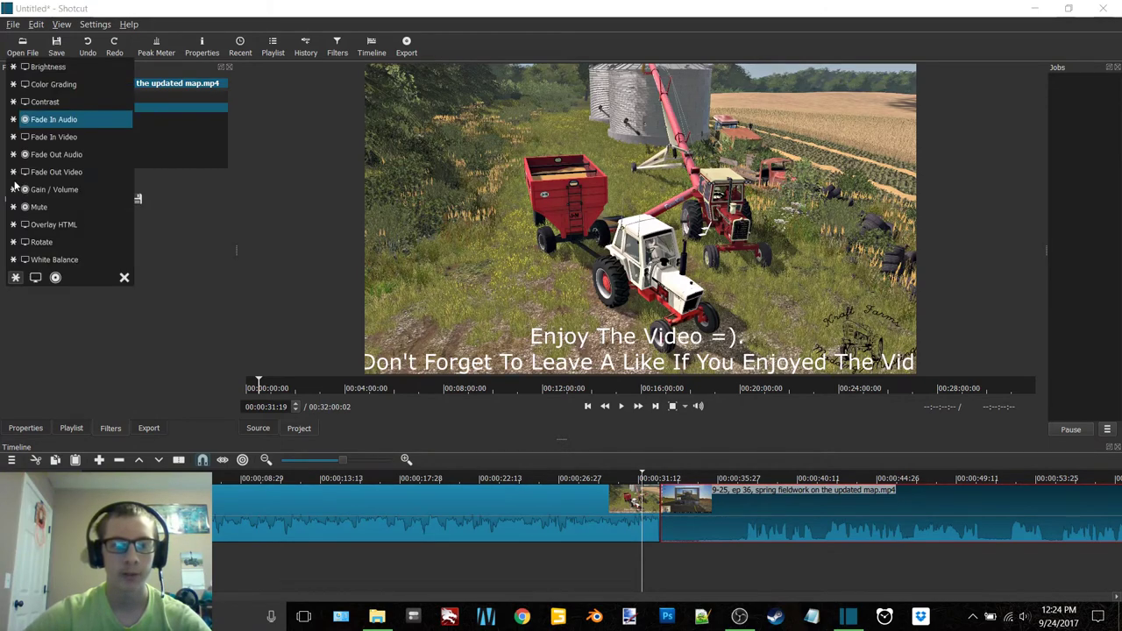
pyautogui.click(80, 138)
# Add Fade Out Audio and Fade Out Video filters, then preview from 00:00:30:00
pyautogui.click(17, 181)
pyautogui.click(77, 155)
pyautogui.click(18, 180)
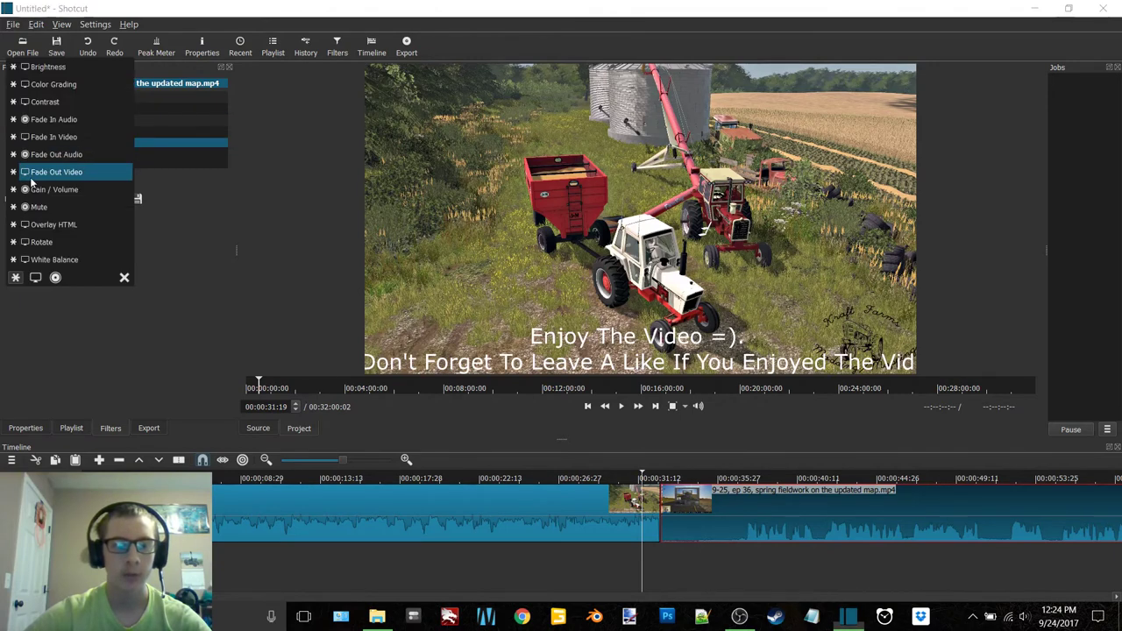
pyautogui.click(32, 175)
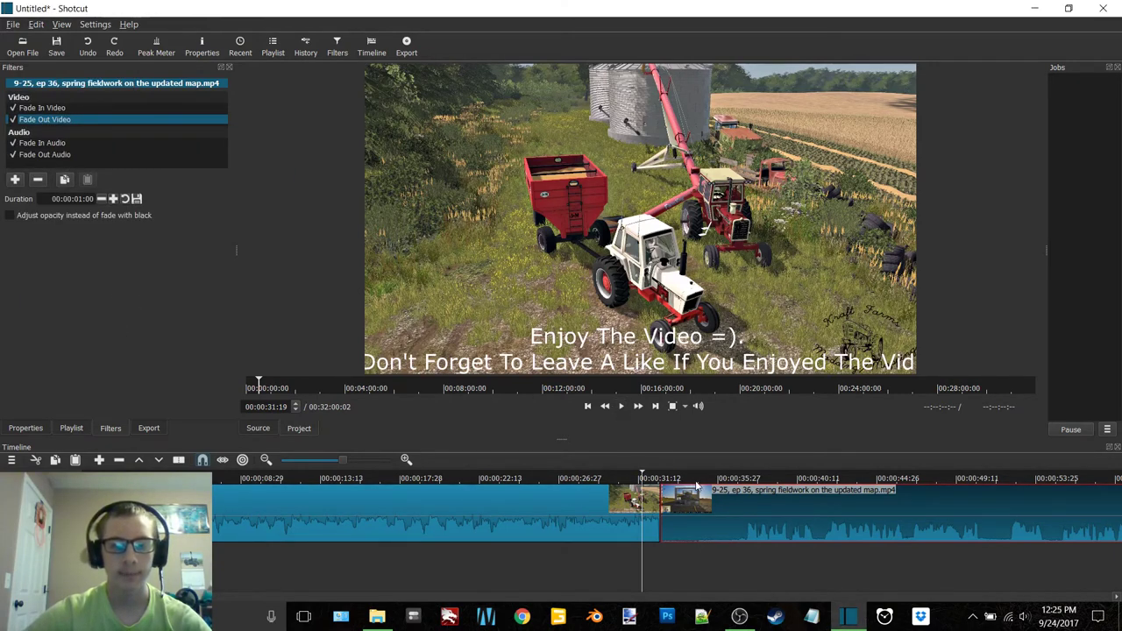
pyautogui.click(615, 479)
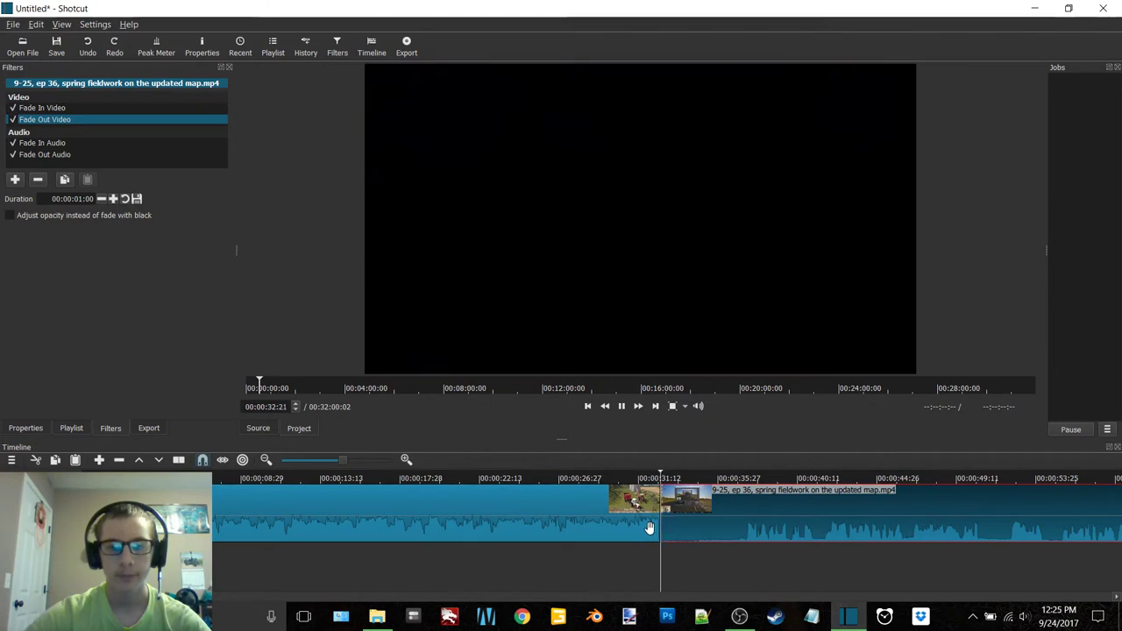
# Pause playback and select the H.264 High Profile export preset for mp4 output
pyautogui.click(621, 409)
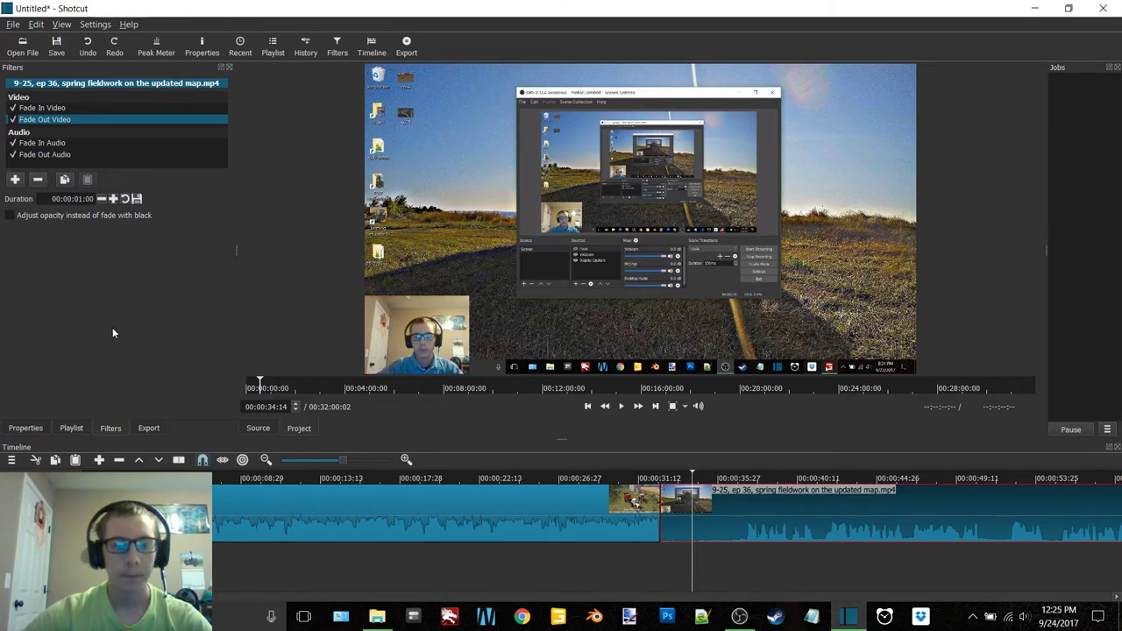
pyautogui.click(141, 428)
pyautogui.scroll(-8, 66, 295)
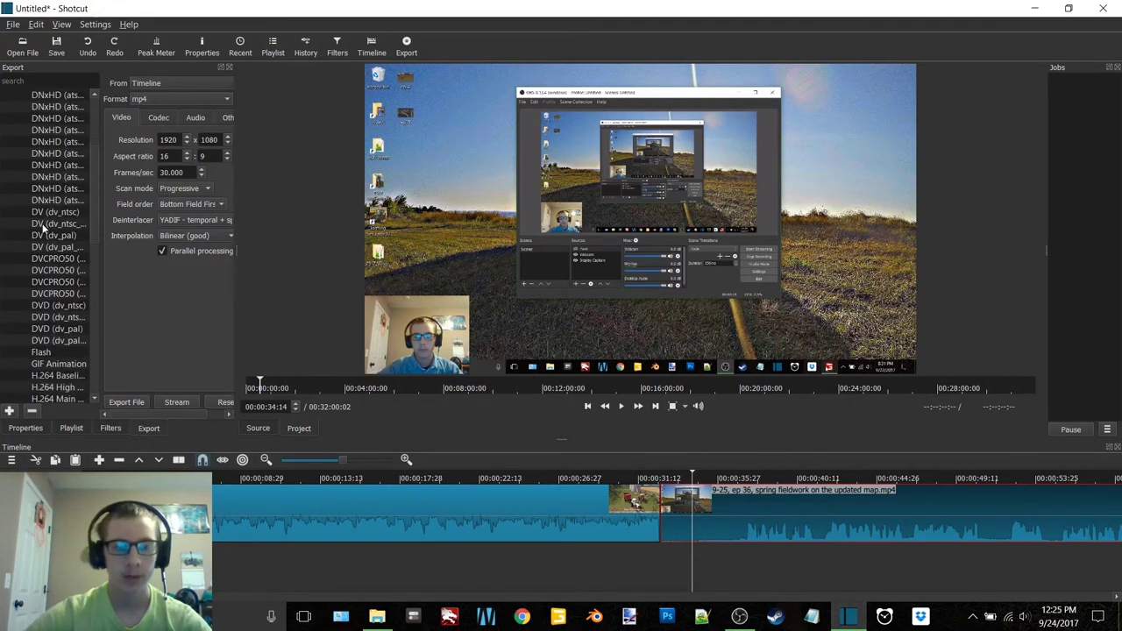
pyautogui.click(55, 248)
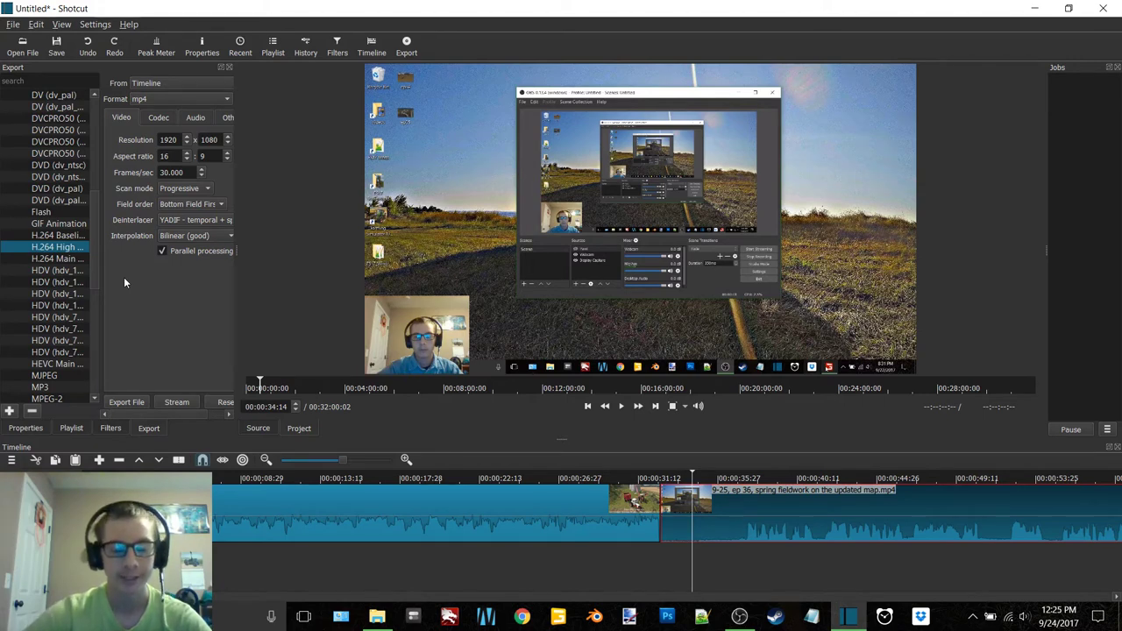
# Name the export 'FS17 UMRV Ep 36-Starting Spring Fieldwork on the New Savegame', then cancel the dialog
pyautogui.click(126, 403)
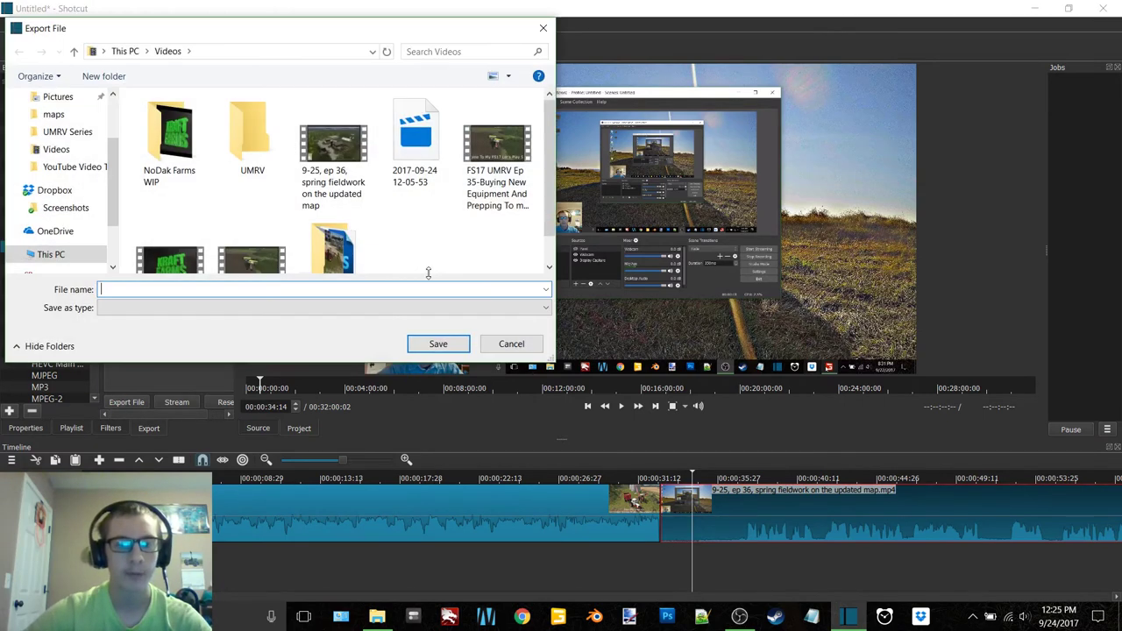
pyautogui.click(494, 131)
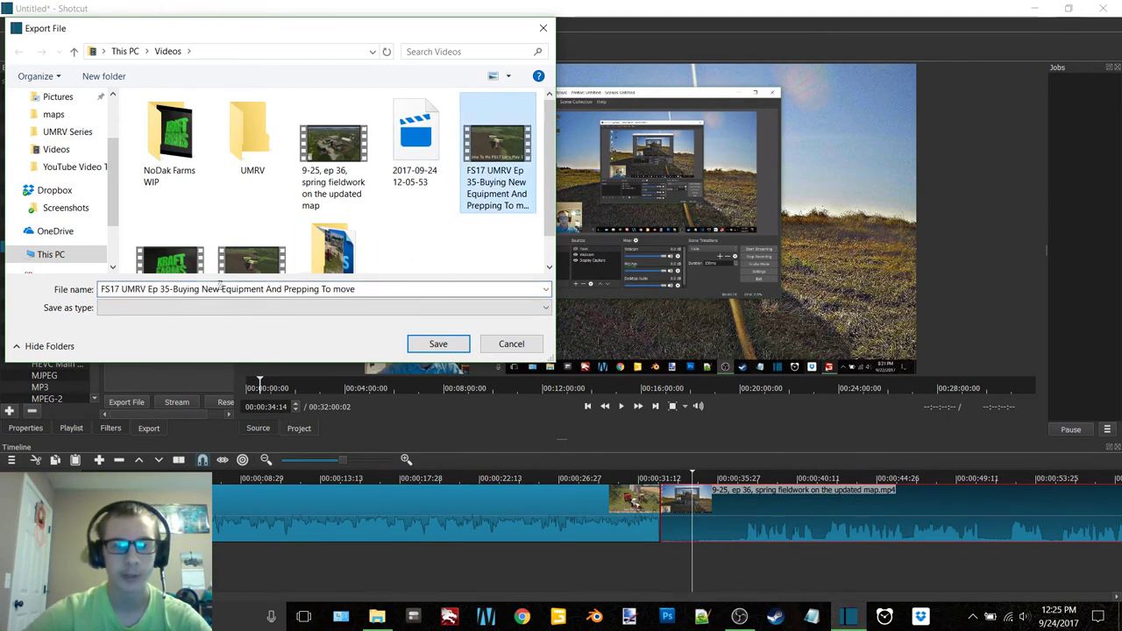
pyautogui.click(354, 288)
pyautogui.click(393, 288)
pyautogui.click(386, 290)
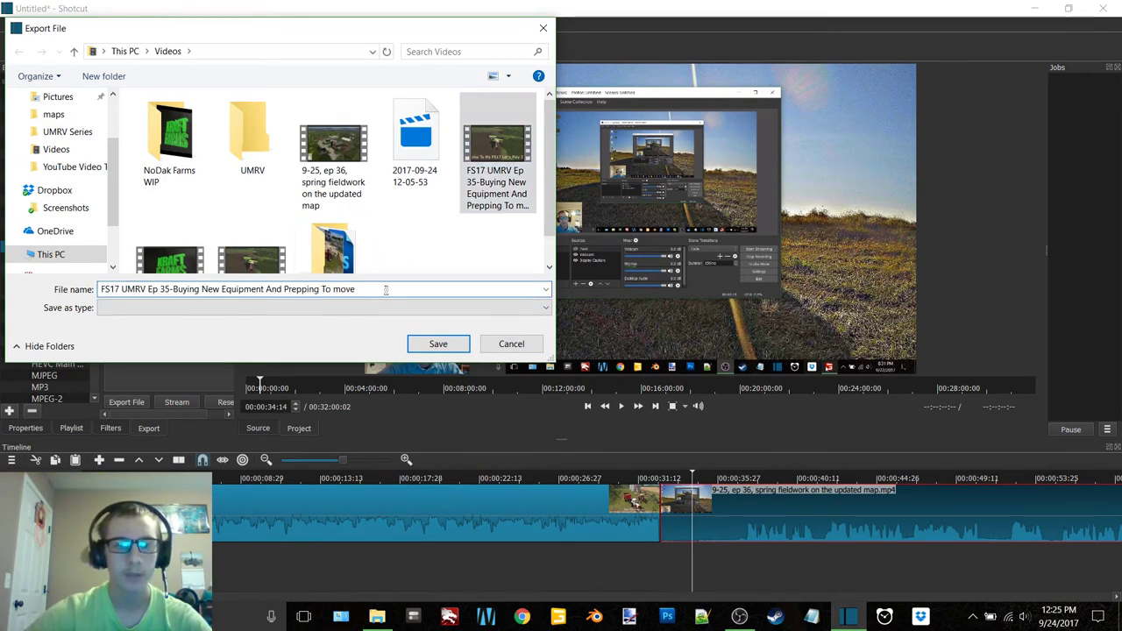
pyautogui.moveTo(182, 292); pyautogui.dragTo(165, 290)
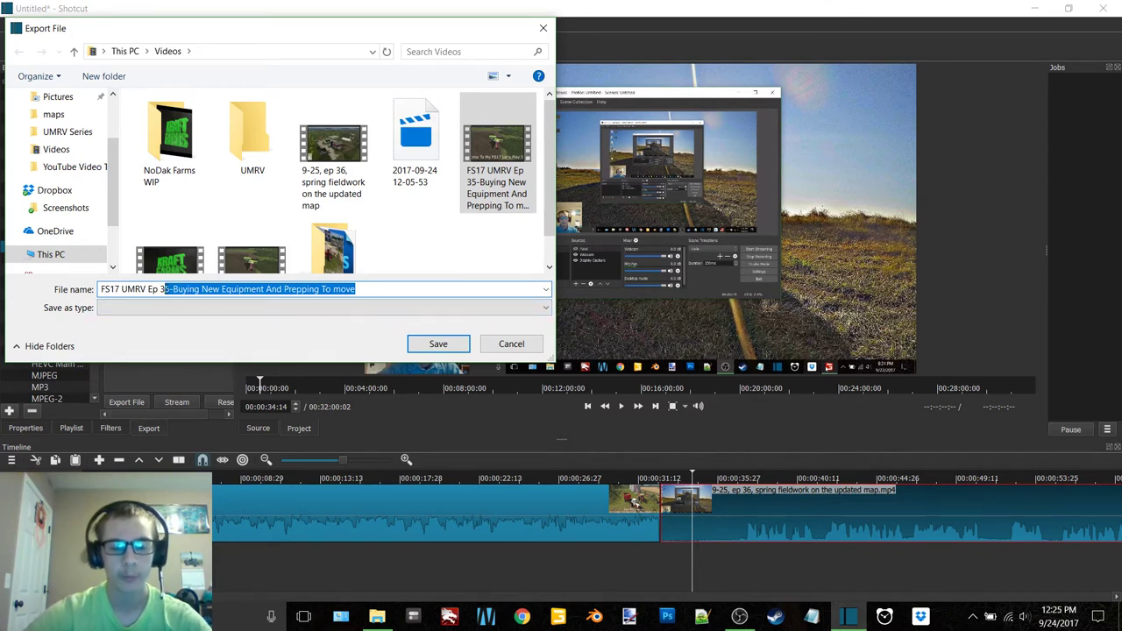
pyautogui.write('6-')
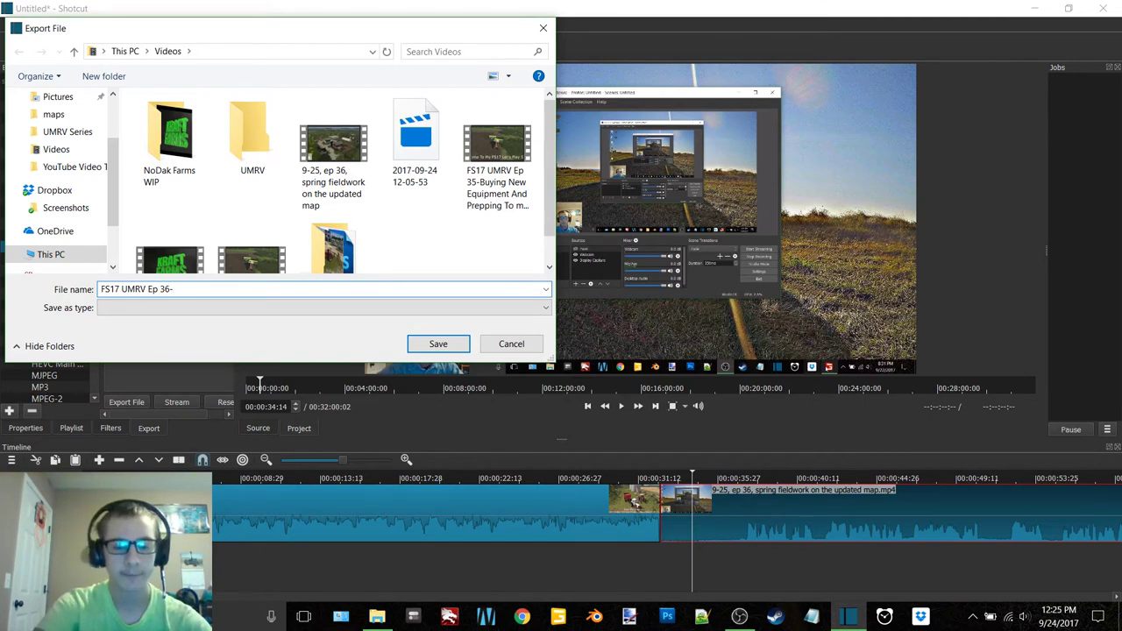
pyautogui.write('Start')
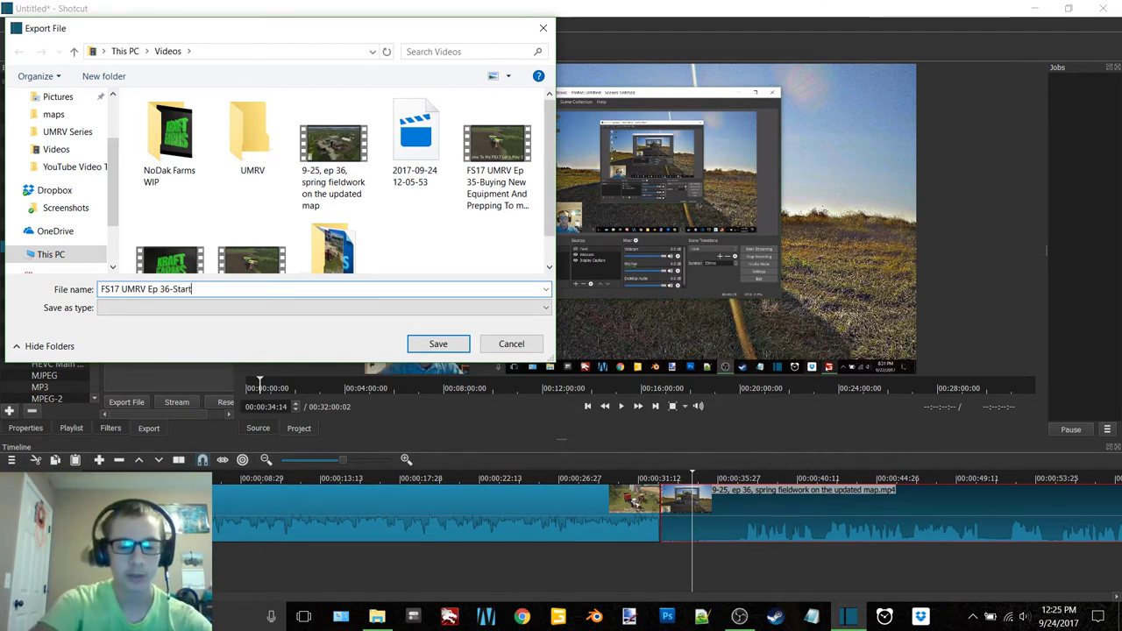
pyautogui.write('ing Spring F')
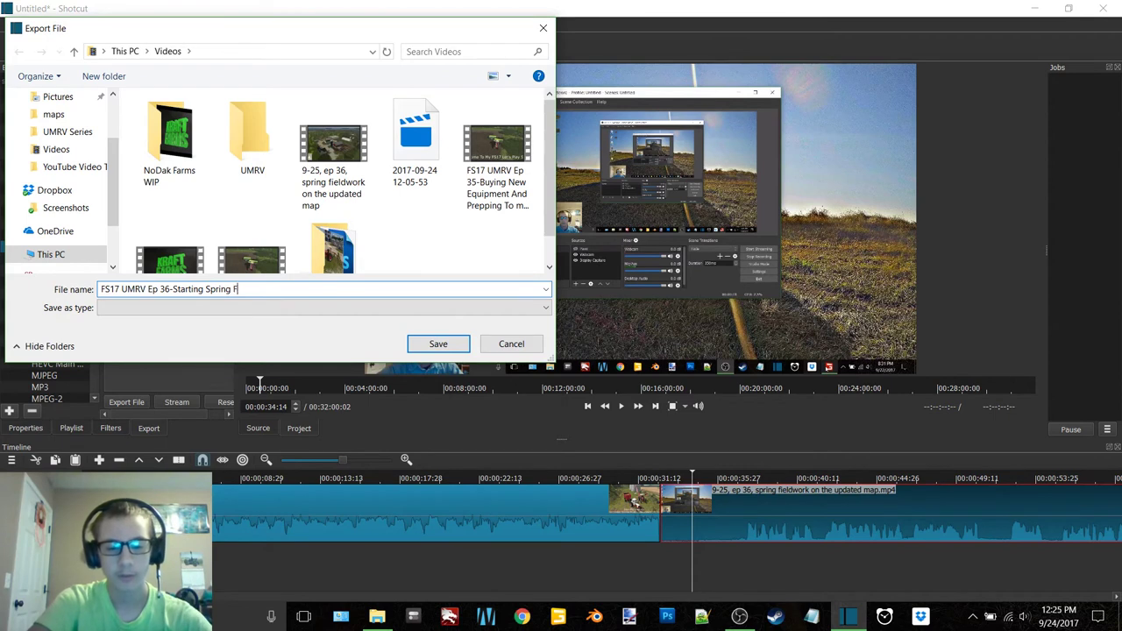
pyautogui.write('ieldwork on t')
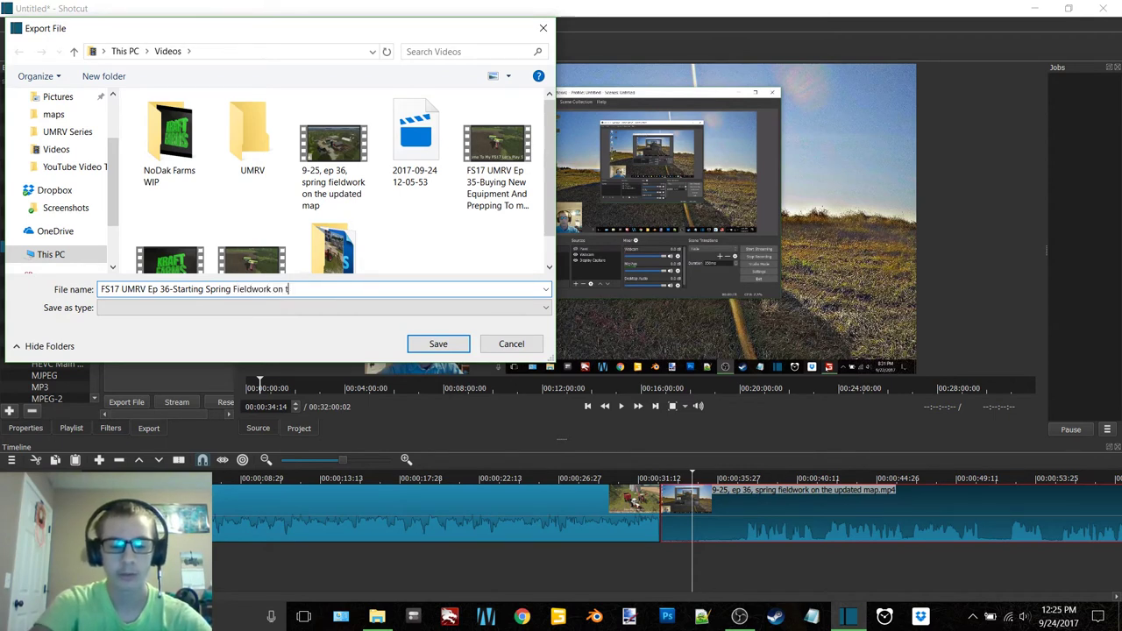
pyautogui.write('he New Sav')
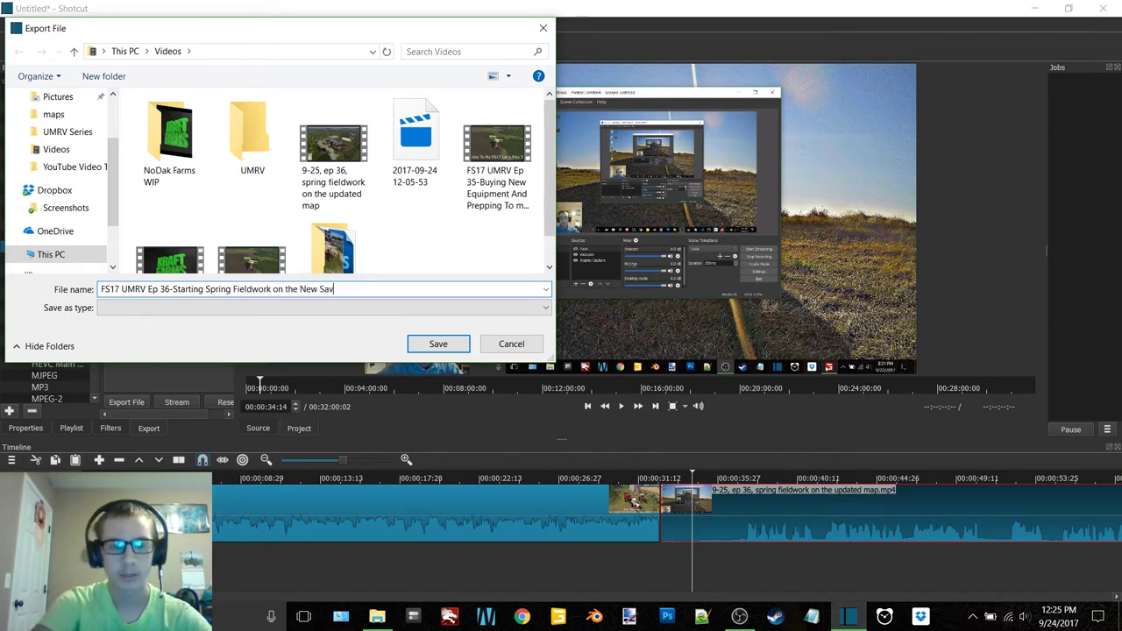
pyautogui.write('egame')
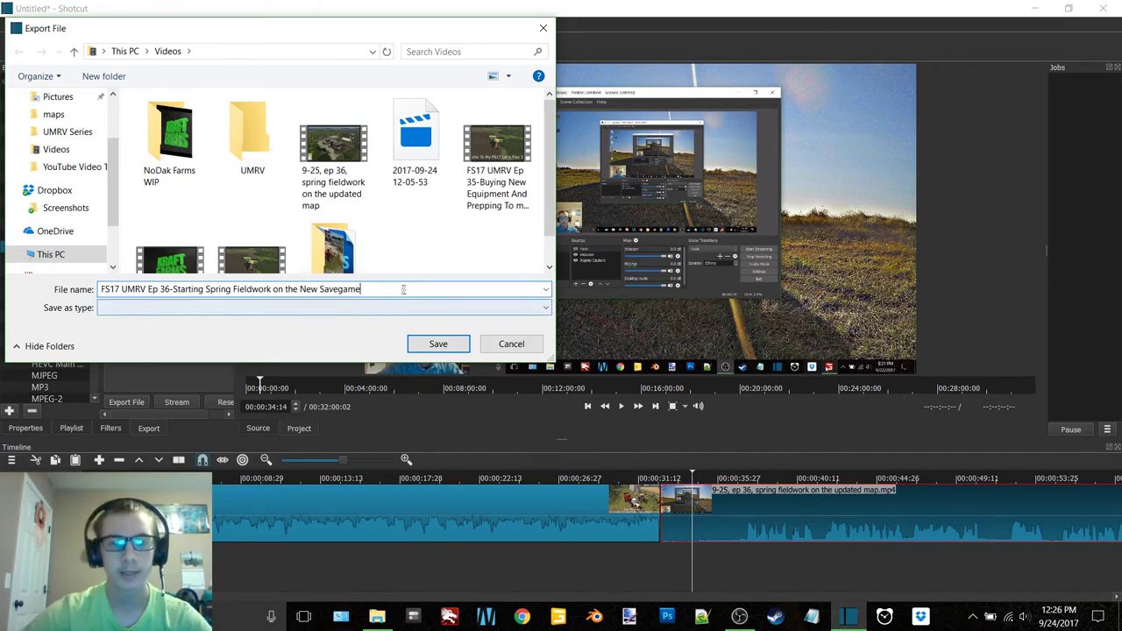
pyautogui.moveTo(408, 290); pyautogui.dragTo(96, 291)
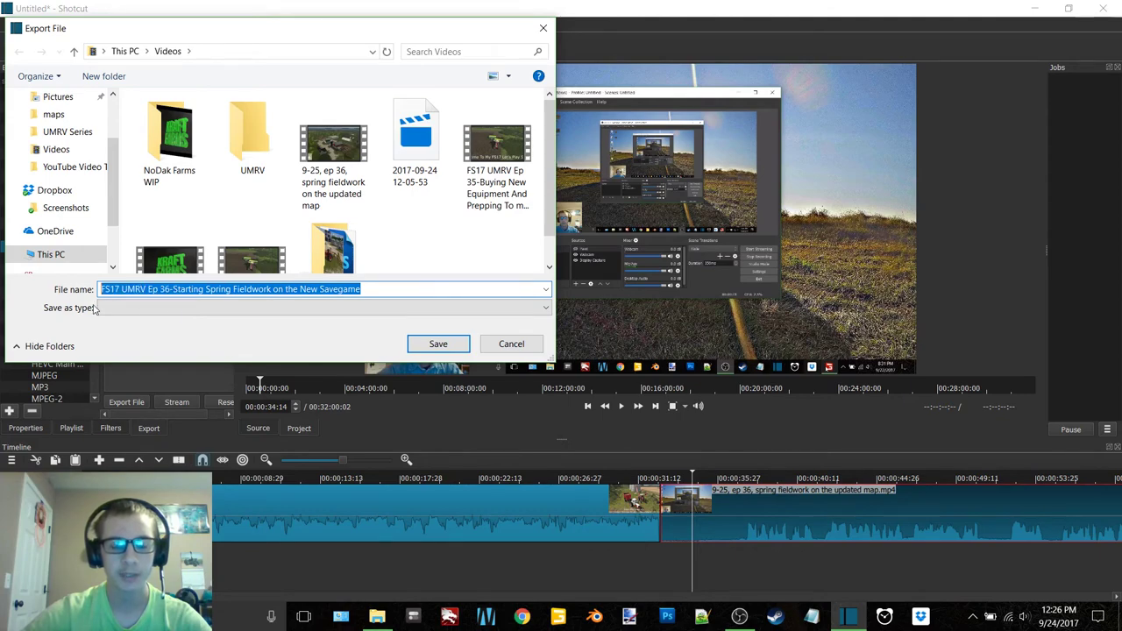
pyautogui.click(512, 343)
# Show the desktop and restore the OBS Studio window from the taskbar
pyautogui.press('super+d')
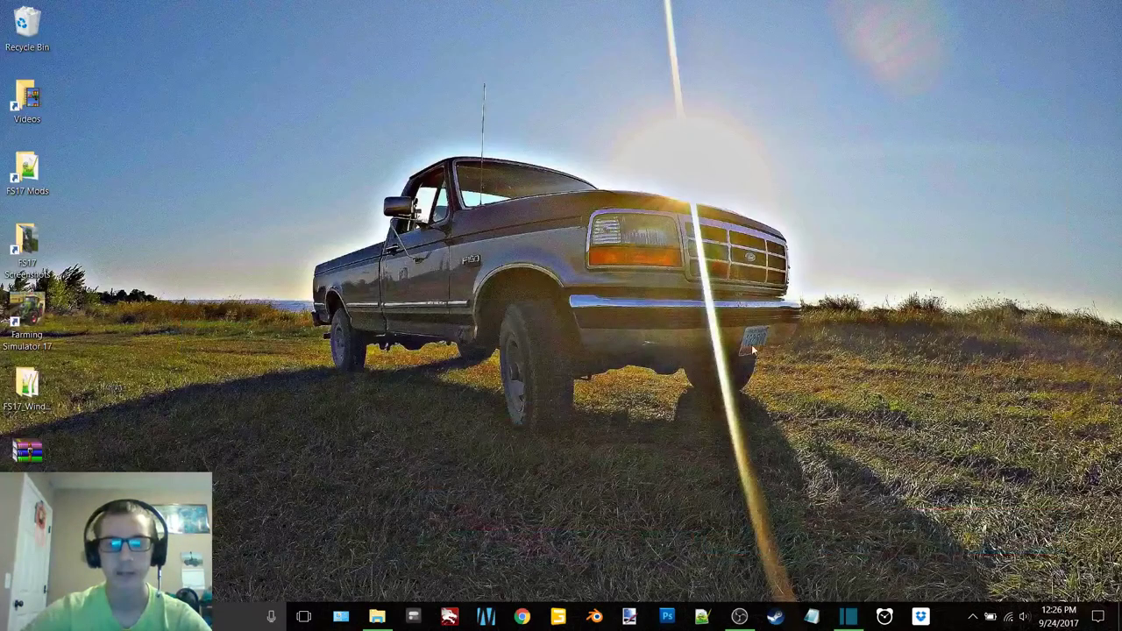
pyautogui.click(739, 617)
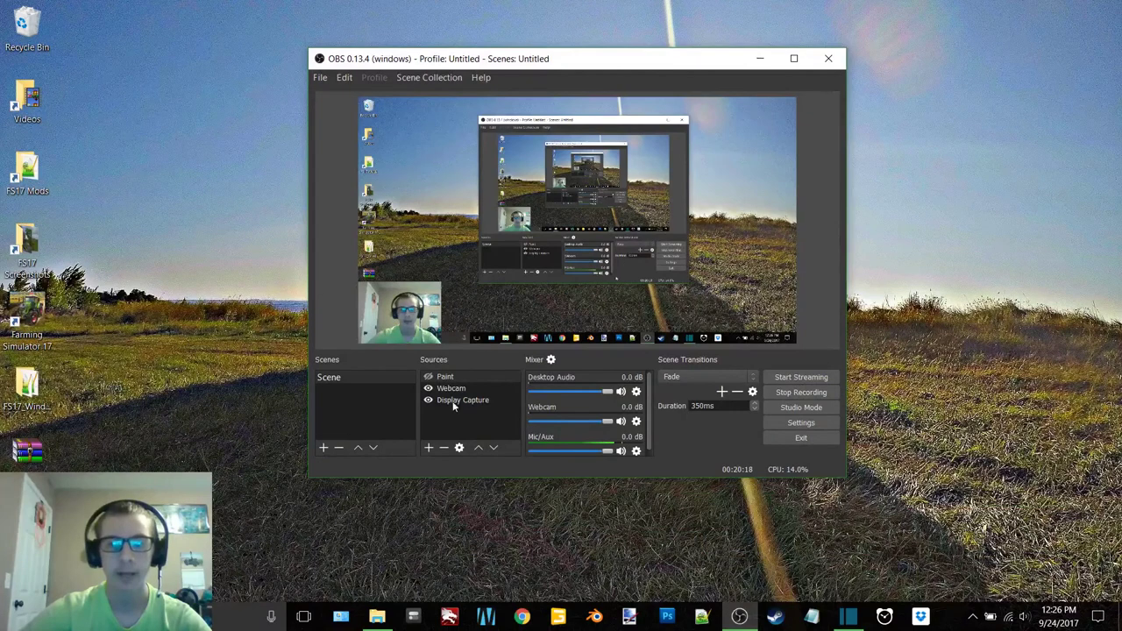